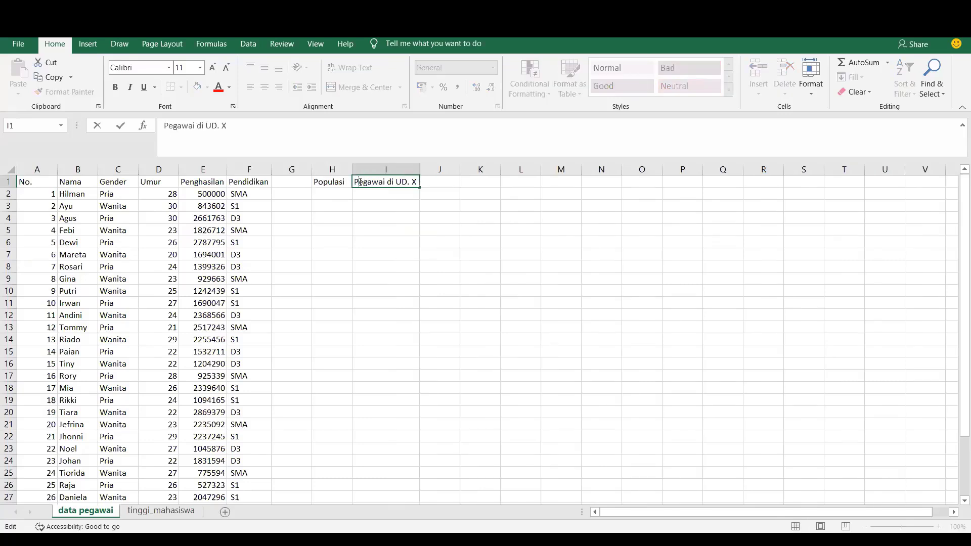
Go through the employee records in the No. column to check the population size.
left_click(410, 279)
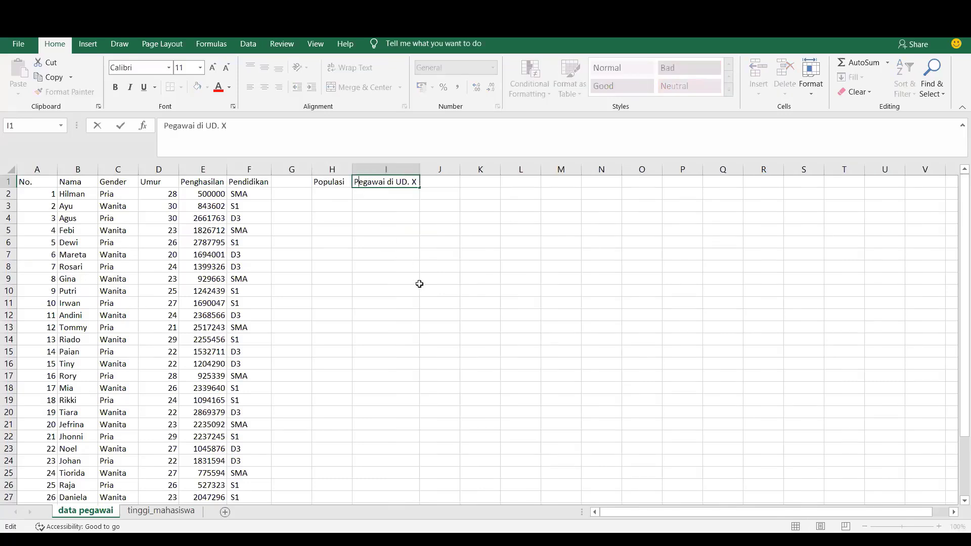
left_click(37, 182)
key("Down")
key("Down")
key("Down")
key("Down")
key("Down")
key("Down")
key("Down")
key("Down")
key("Down")
key("Down")
key("Down")
key("Down")
key("Down")
key("Down")
key("Down")
key("Down")
key("Down")
key("Down")
key("Down")
key("Down")
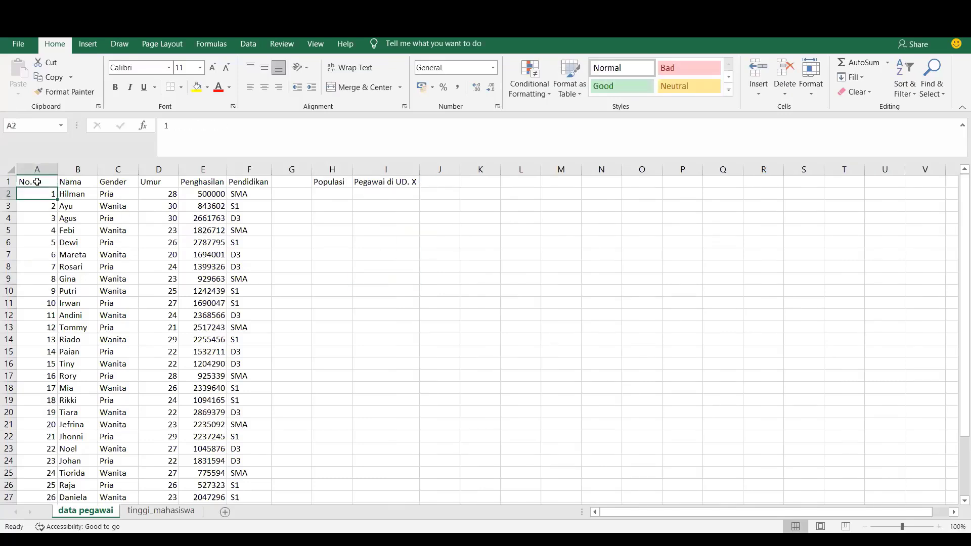
key("Up")
key("Up")
key("Up")
key("Up")
key("Up")
key("Up")
key("Up")
key("Up")
key("Up")
key("Up")
key("Up")
key("Up")
key("Up")
key("Up")
key("Up")
key("Up")
key("Up")
key("Up")
key("Up")
key("Up")
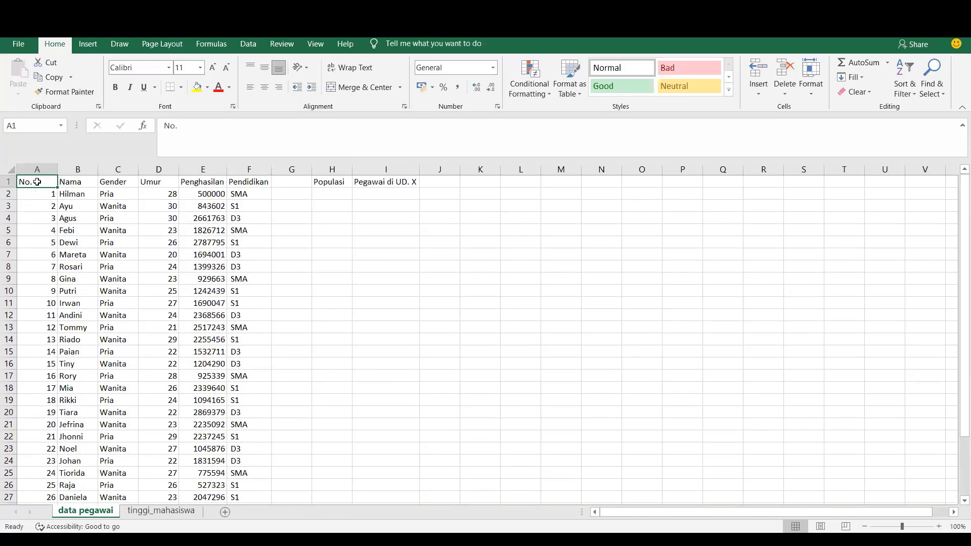
Enter N=30 in cell H2, below the Populasi label.
left_click(341, 203)
left_click(340, 193)
type("N")
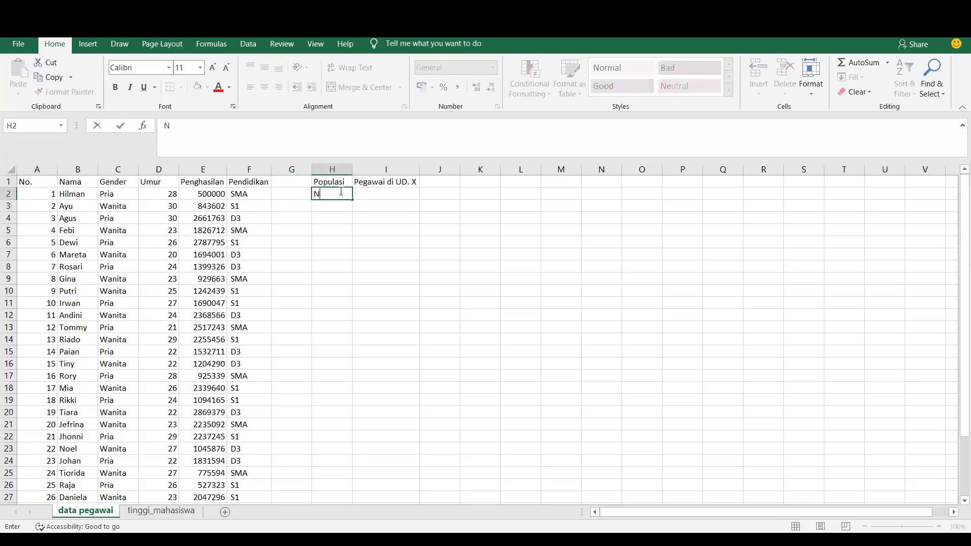
type("=30")
left_click(397, 252)
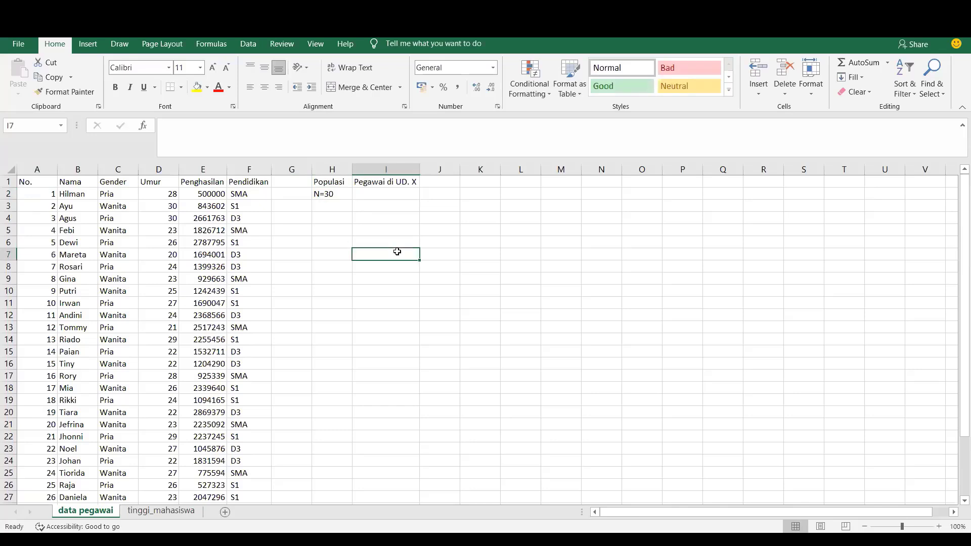
Enter the heading "Rumus slovin" in cell H4.
left_click(340, 218)
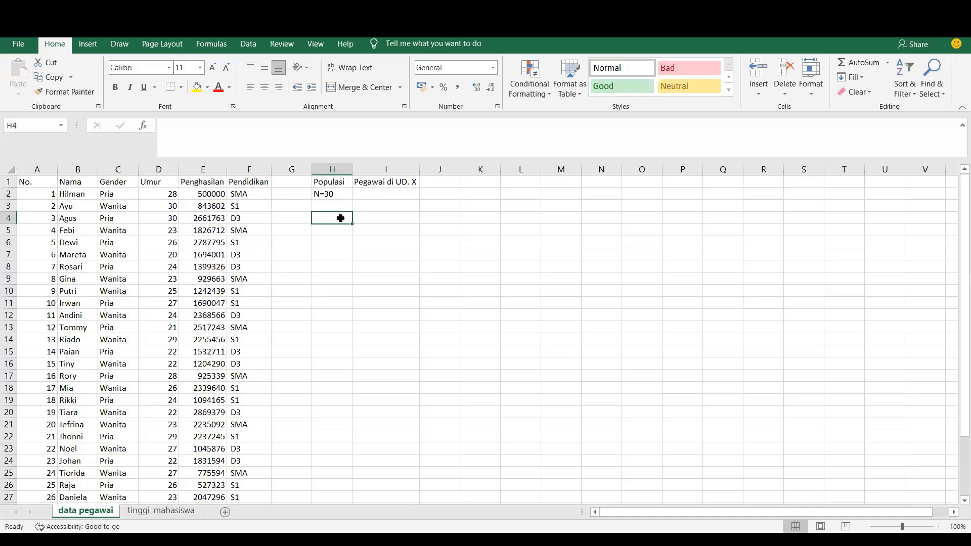
type("Rumus sl")
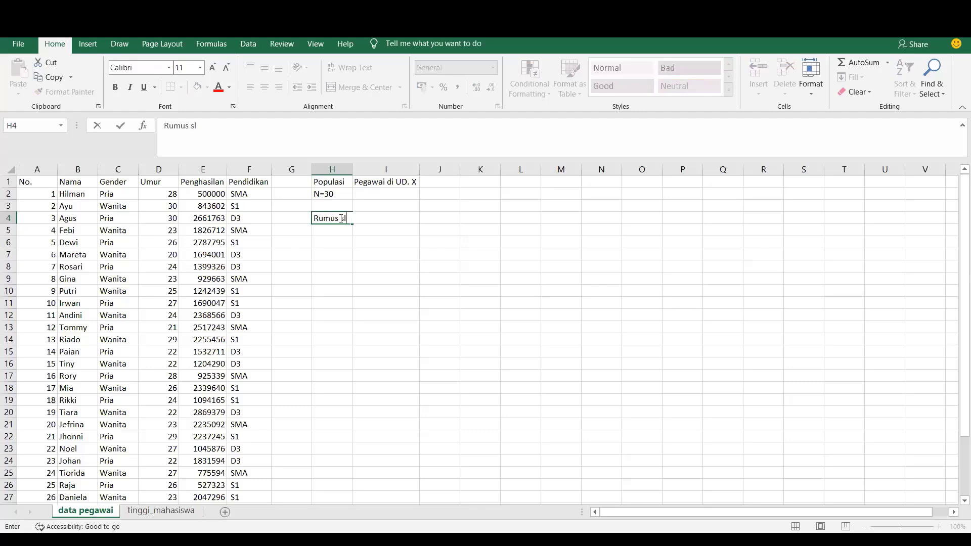
type("ovin")
left_click(407, 253)
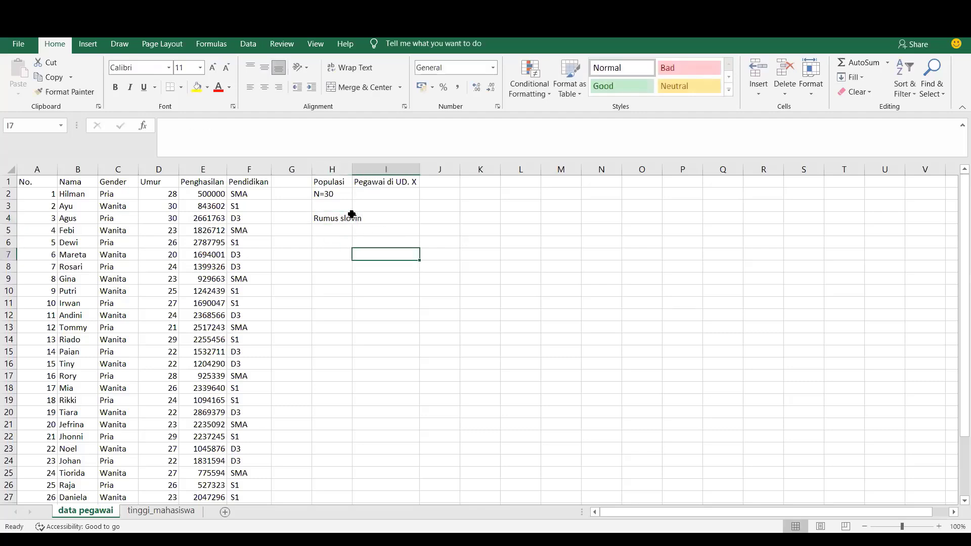
Enter "n=ukuran sampel" in cell H5 and auto-fit the width of column H.
left_click(343, 236)
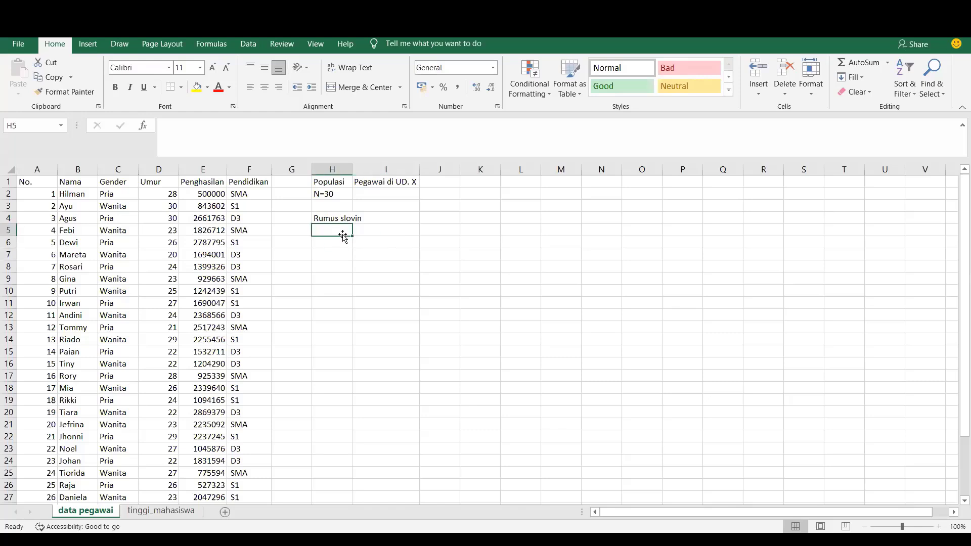
type("n=ukursn")
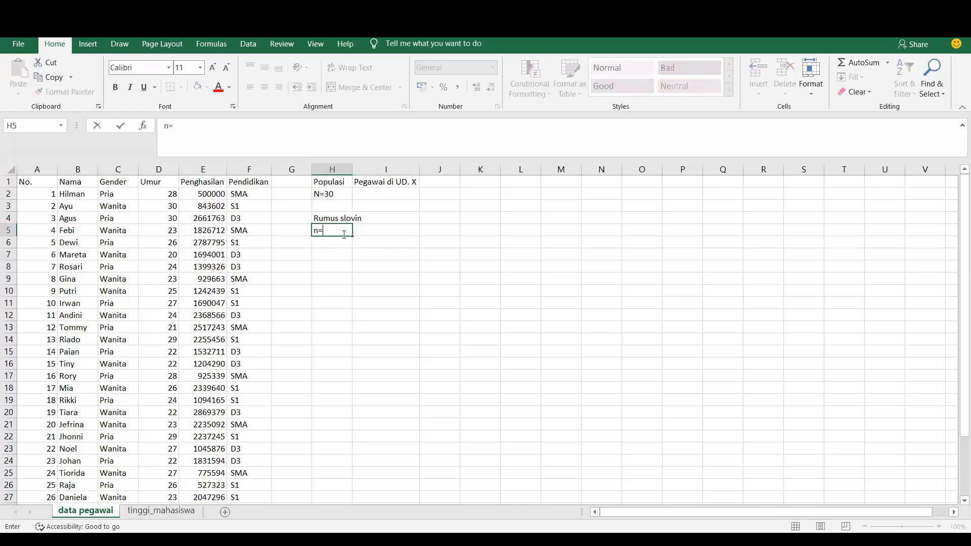
key("BackSpace")
key("BackSpace")
type("an sampel")
left_click(349, 267)
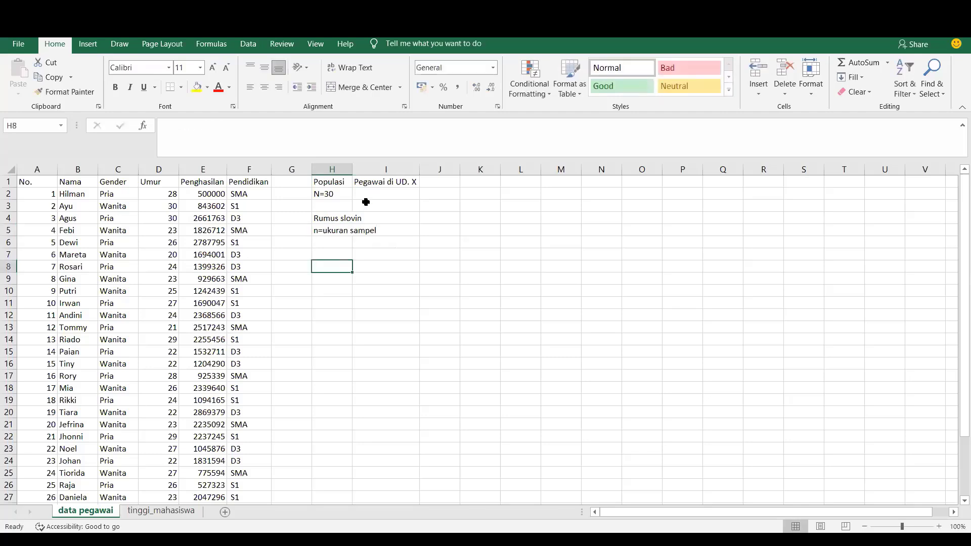
double_click(352, 168)
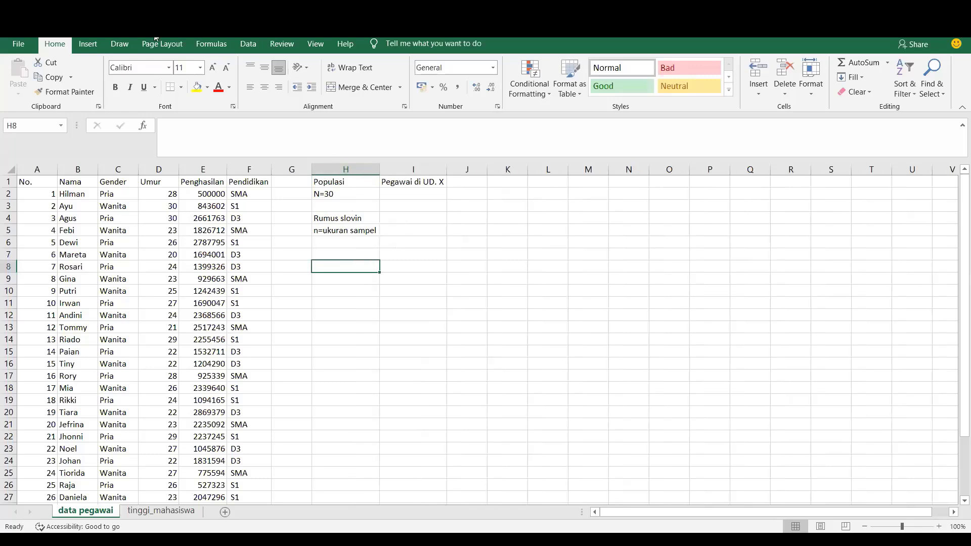
left_click(119, 43)
left_click(141, 76)
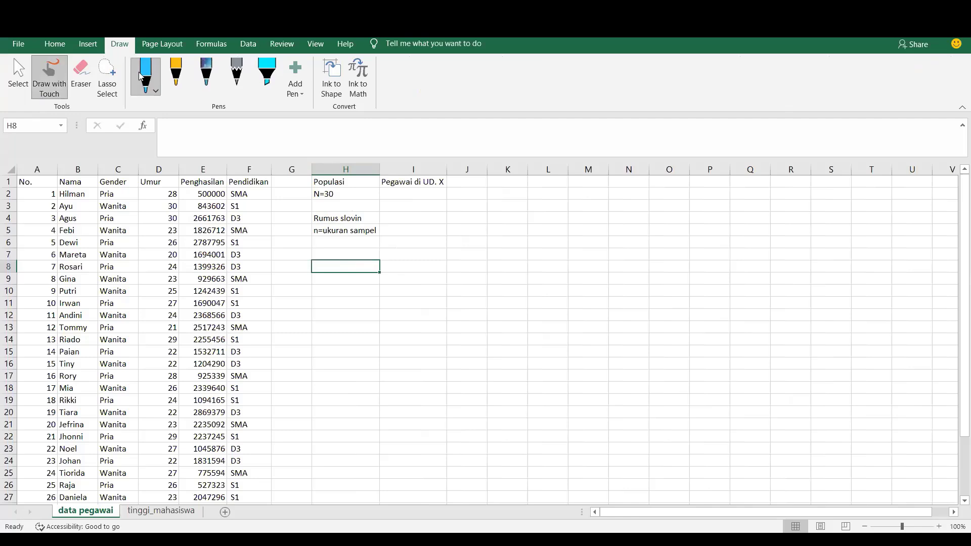
mouse_move(437, 215)
left_mouse_down()
mouse_move(443, 223)
mouse_move(463, 212)
left_mouse_up()
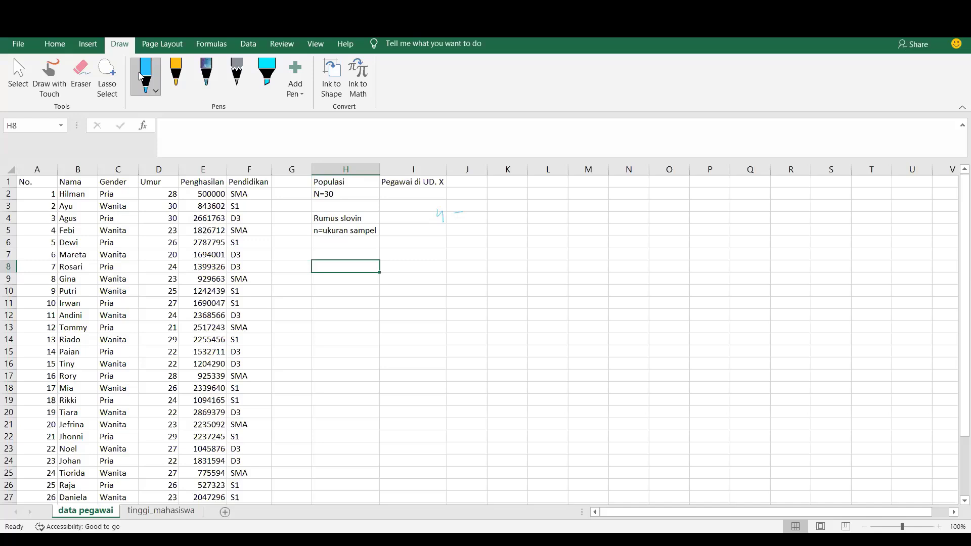
key("ctrl+z")
Set the first pen's ink to red and handwrite the Slovin formula n = N / (N.d² + 1) beside the Rumus slovin heading.
left_click(147, 94)
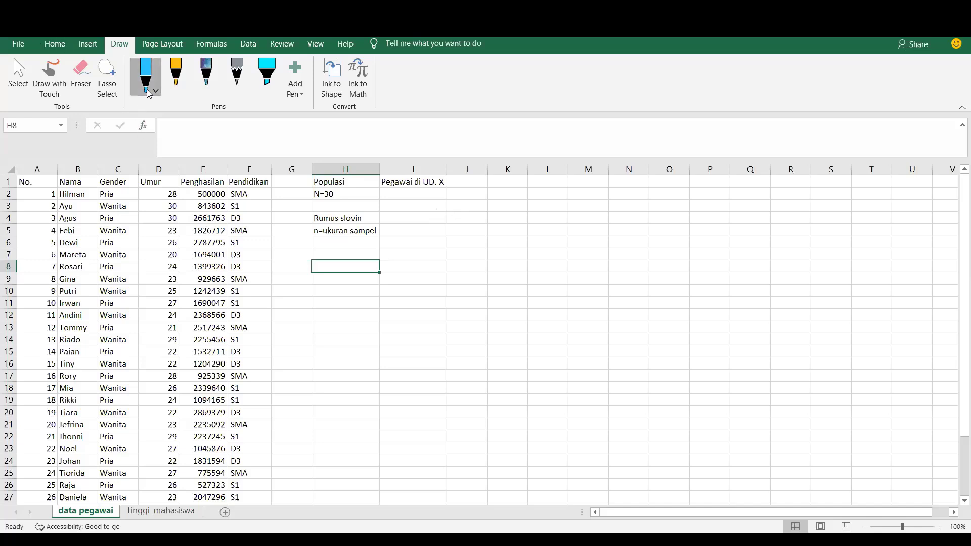
left_click(209, 188)
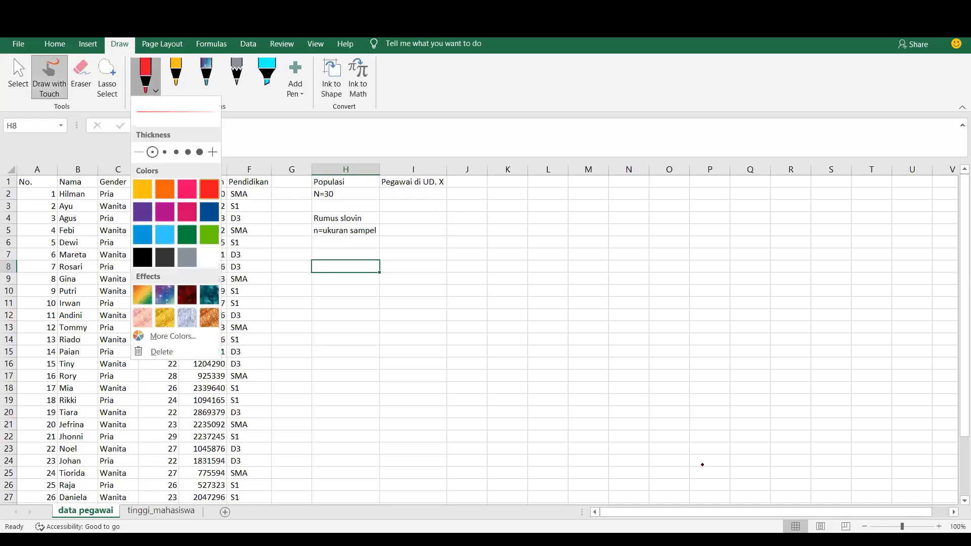
left_click_drag(425, 220, 431, 220)
left_click_drag(443, 210, 502, 185)
left_click_drag(463, 221, 519, 222)
mouse_move(462, 262)
left_mouse_down()
mouse_move(481, 230)
mouse_move(519, 234)
left_mouse_up()
left_click(490, 248)
mouse_move(522, 244)
left_mouse_down()
mouse_move(534, 242)
mouse_move(528, 253)
left_mouse_up()
left_click_drag(544, 234, 543, 254)
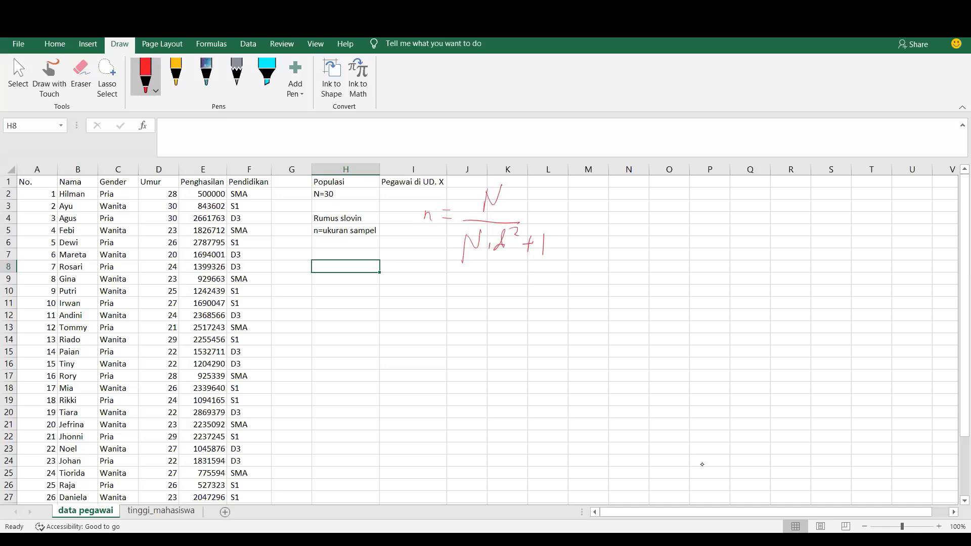
double_click(404, 279)
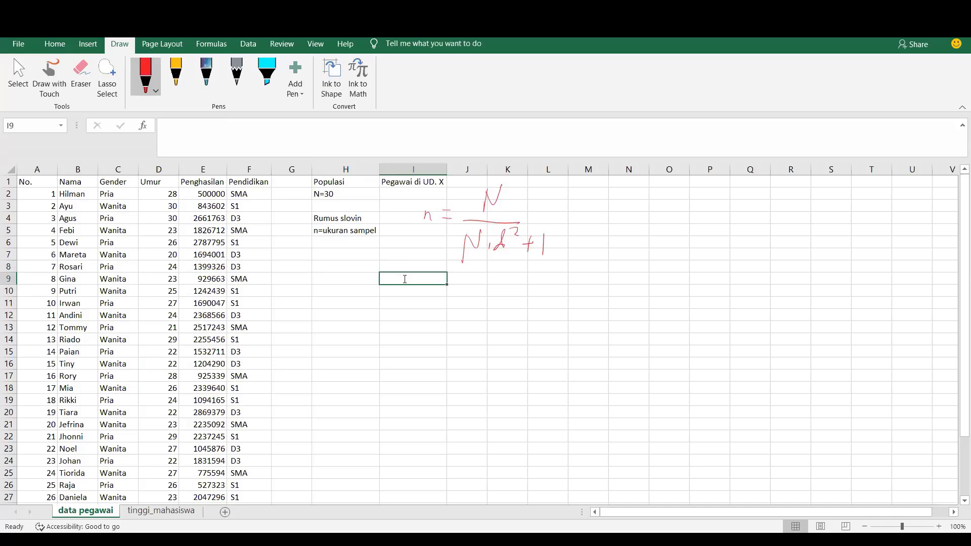
left_click(362, 246)
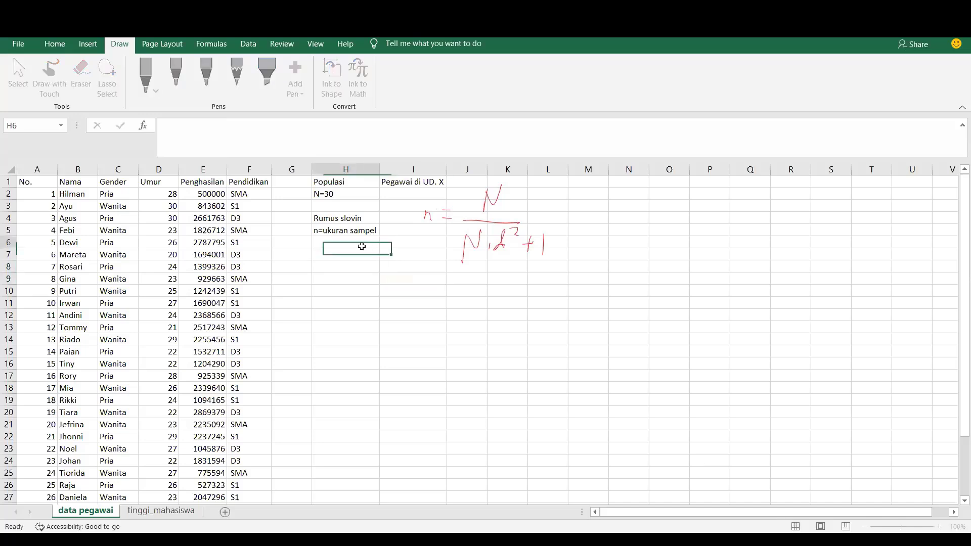
left_click_drag(347, 219, 347, 208)
left_click_drag(154, 56, 122, 59)
left_click(285, 247)
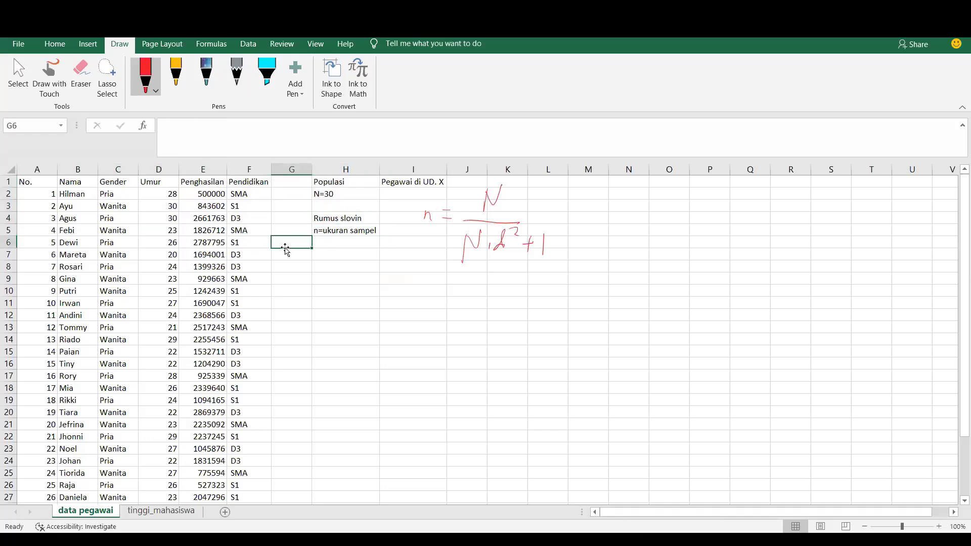
Fill the "Rumus slovin" heading in cell H4 with yellow.
left_click(335, 218)
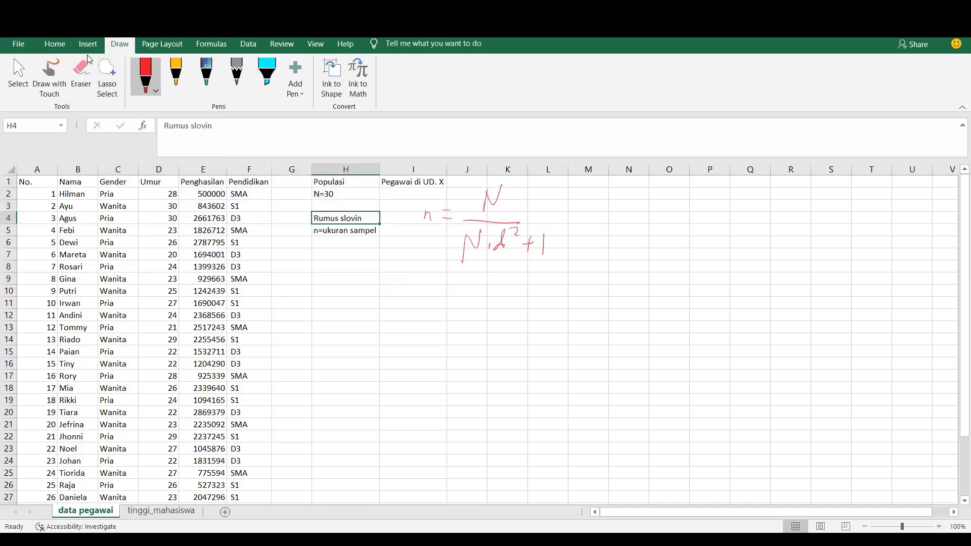
left_click(57, 45)
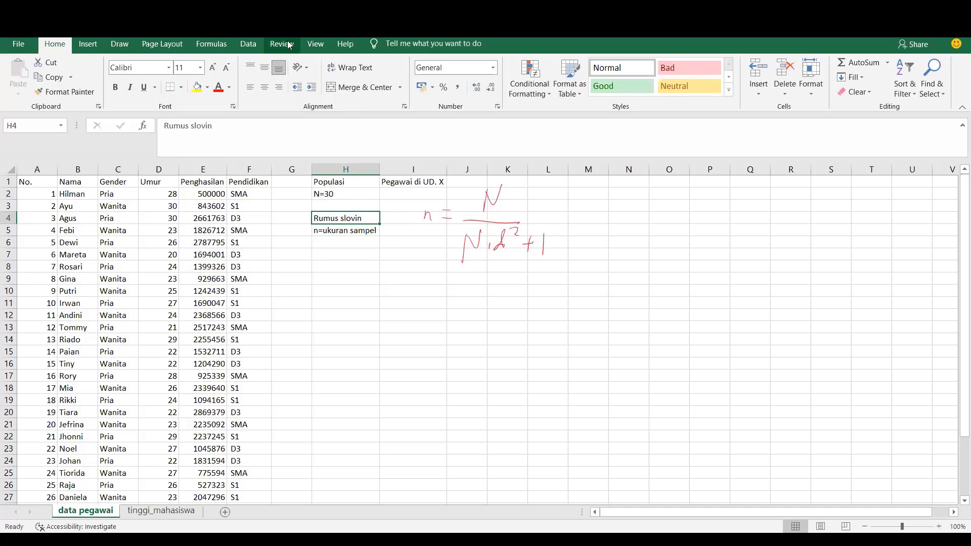
left_click(526, 65)
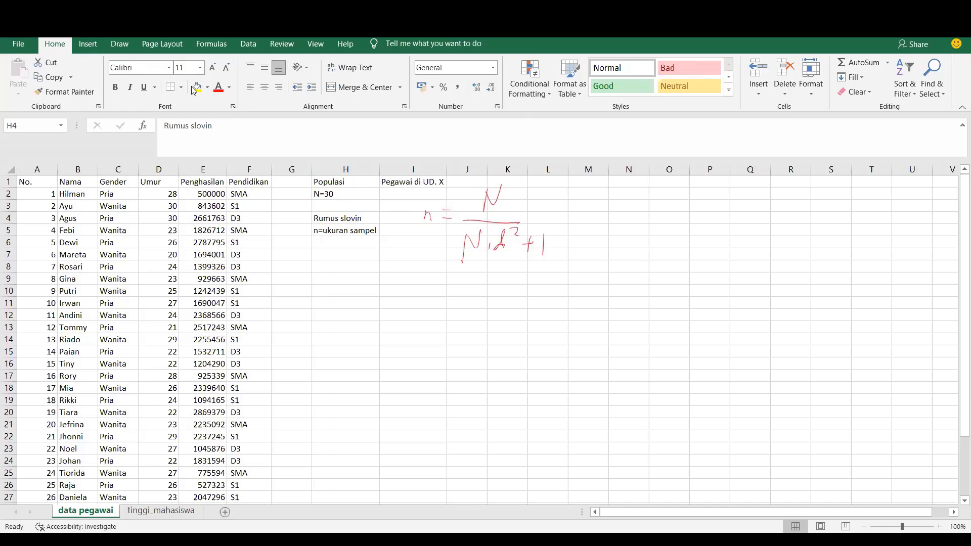
key("Escape")
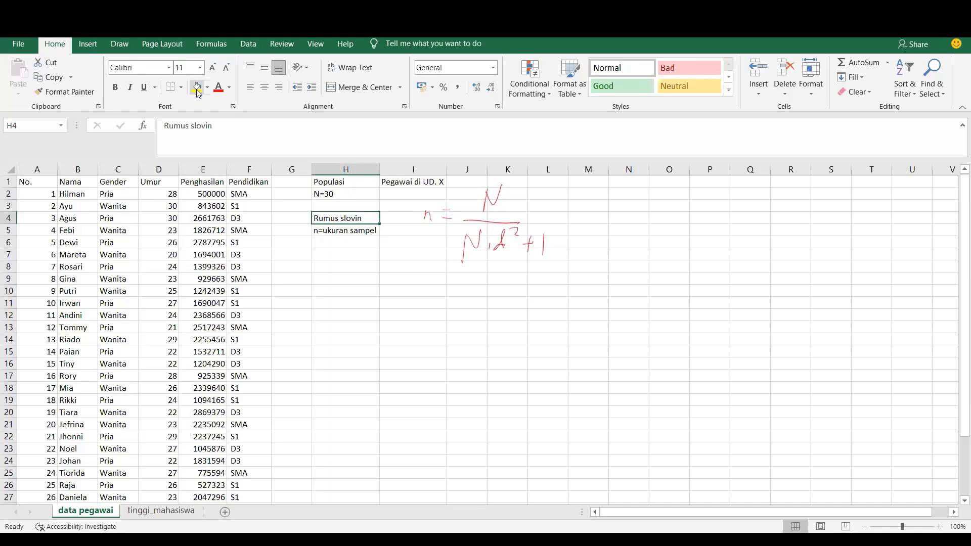
left_click(207, 87)
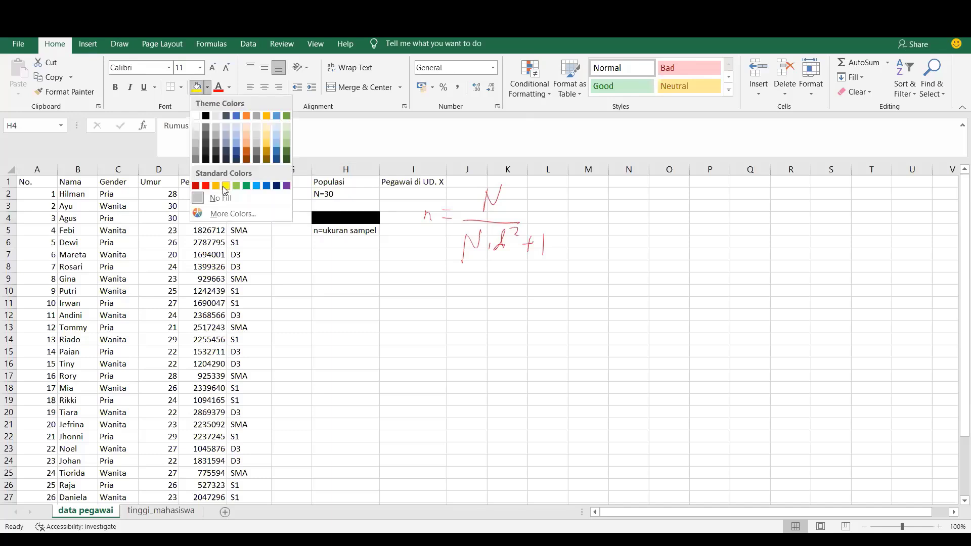
left_click(225, 186)
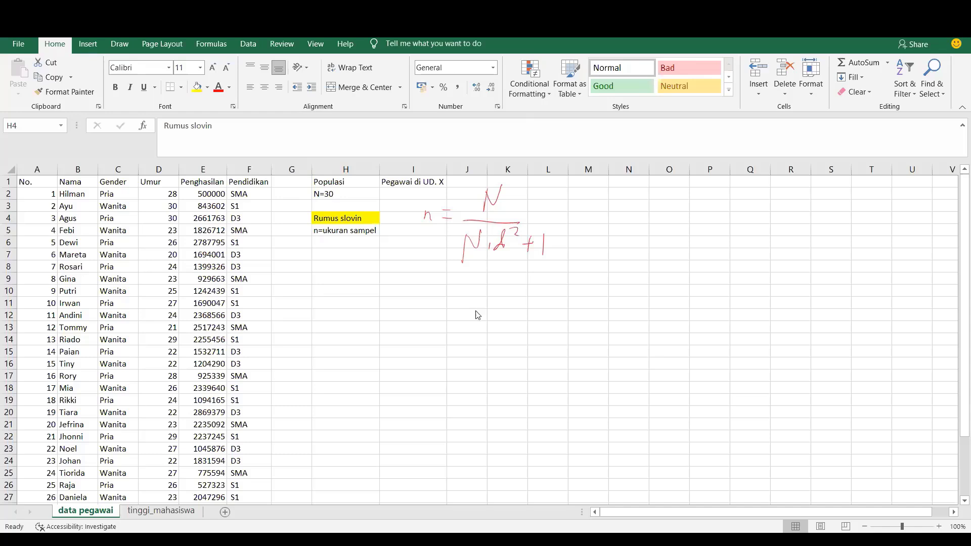
Enter "d=tingkat kesalahan" in cell H6 and widen column H so the label fits.
left_click(346, 244)
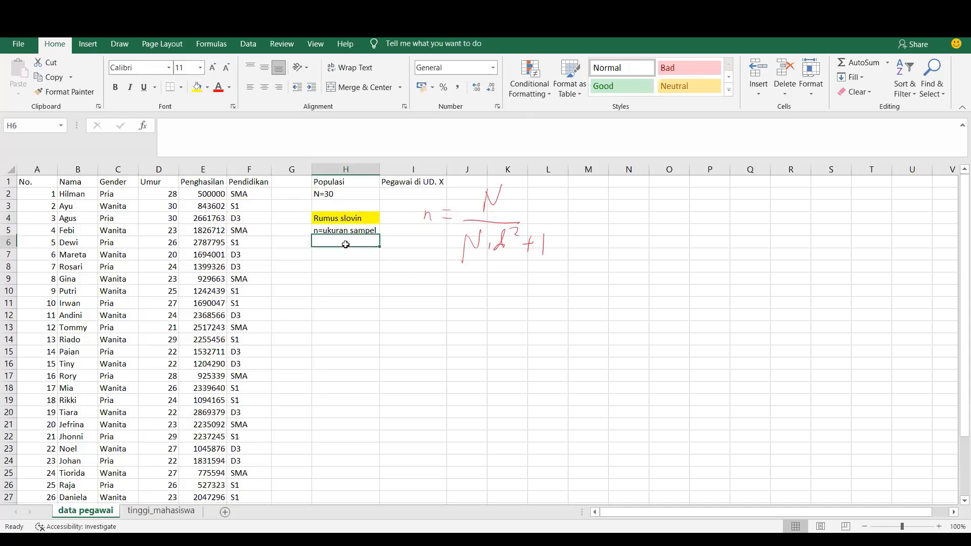
type("d=ting")
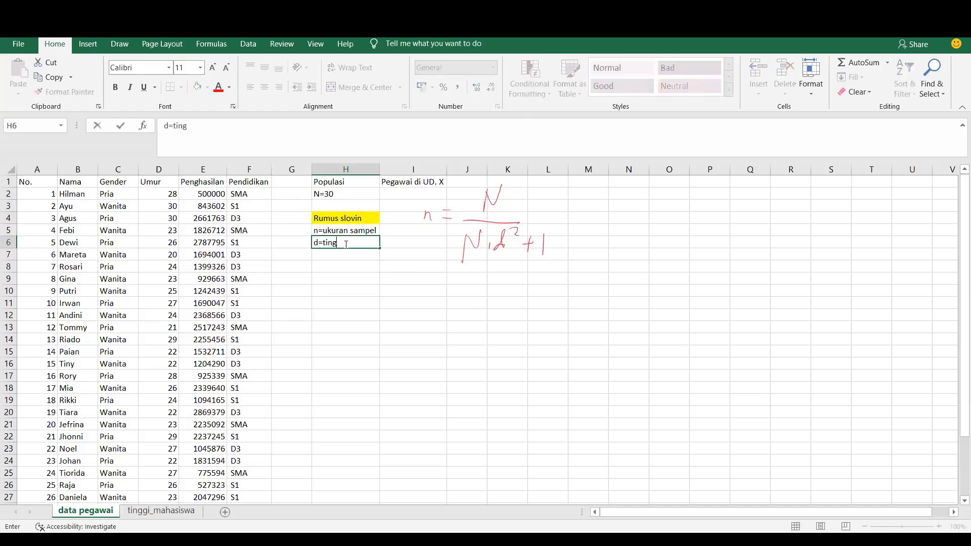
type("kat kesalahan")
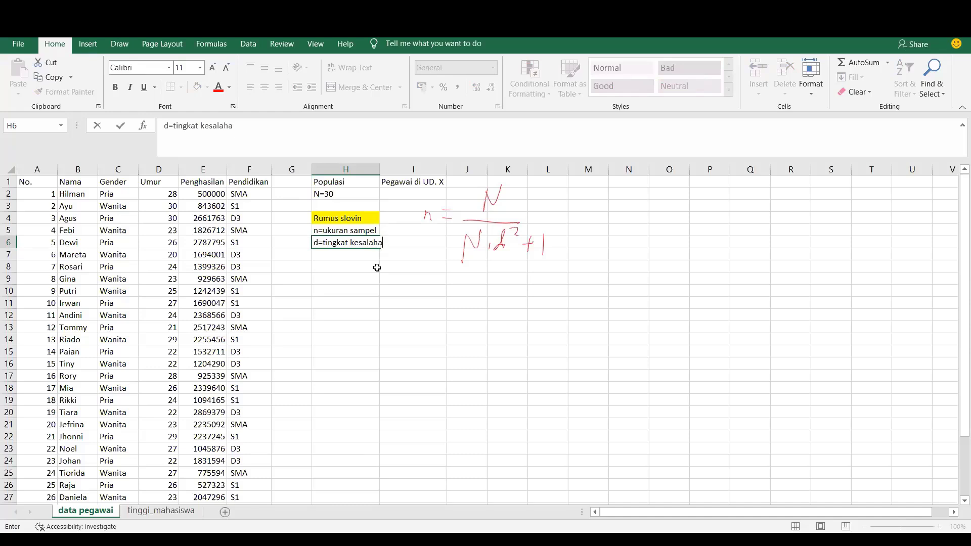
left_click(351, 276)
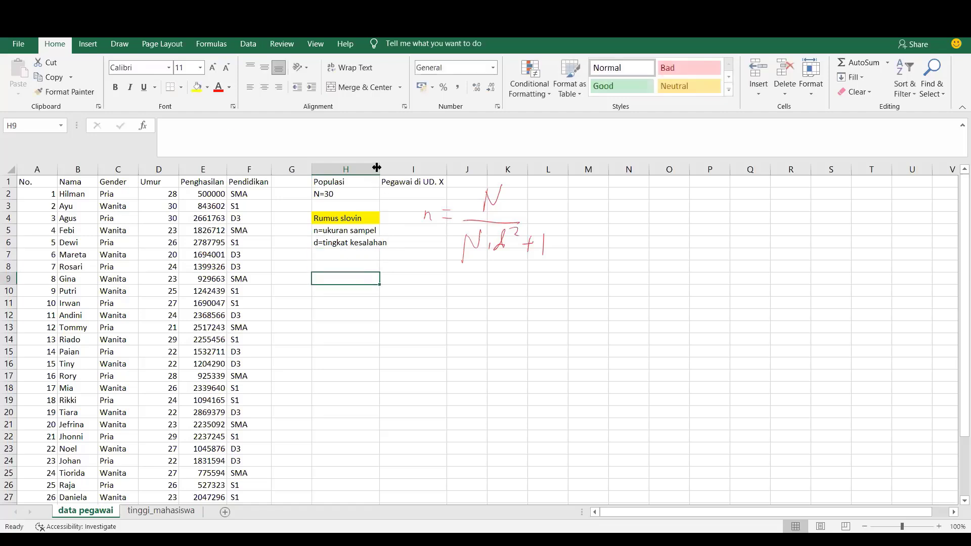
left_click_drag(377, 166, 388, 166)
Enter 10% in cell I6 as the tingkat kesalahan value.
left_click(396, 243)
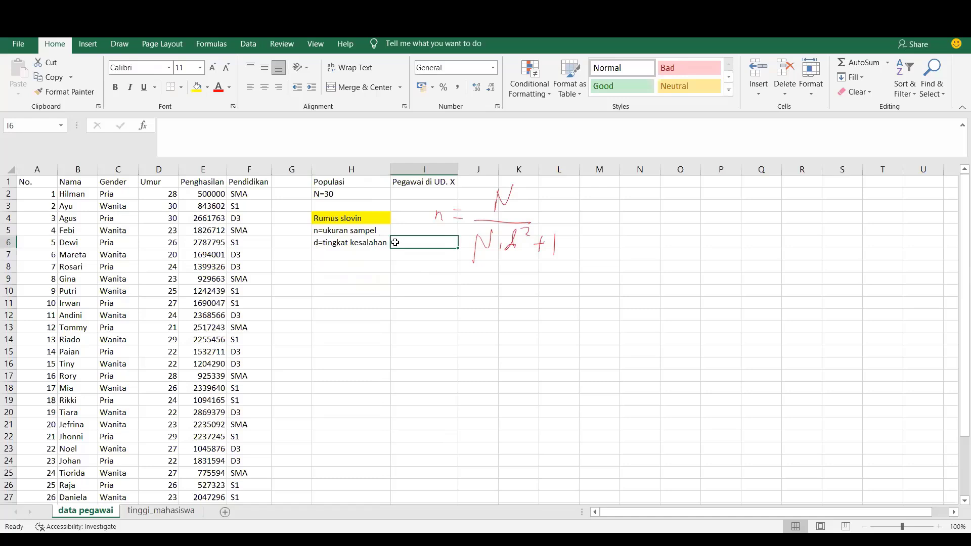
type("10")
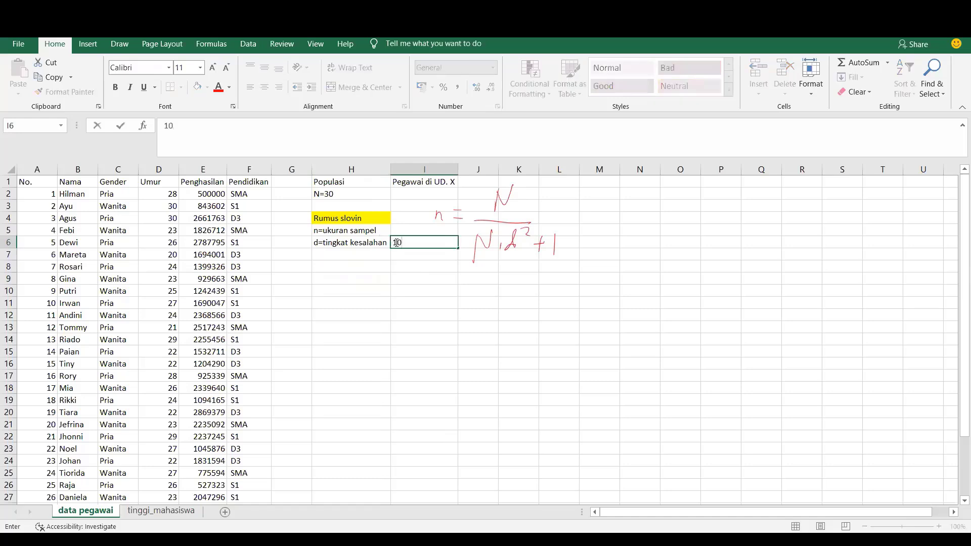
type("%")
left_click(381, 280)
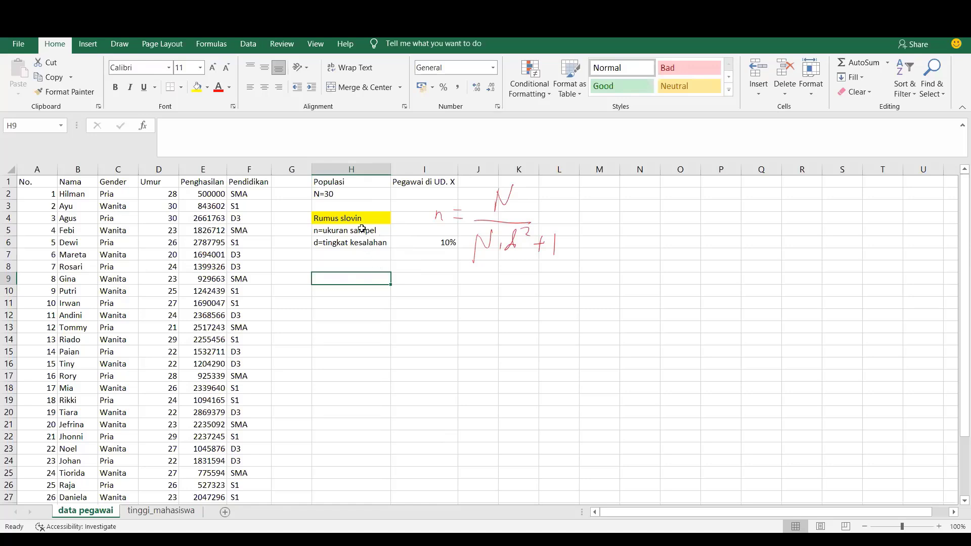
Enter the label n in cell H8 and move on to cell I8.
left_click(360, 267)
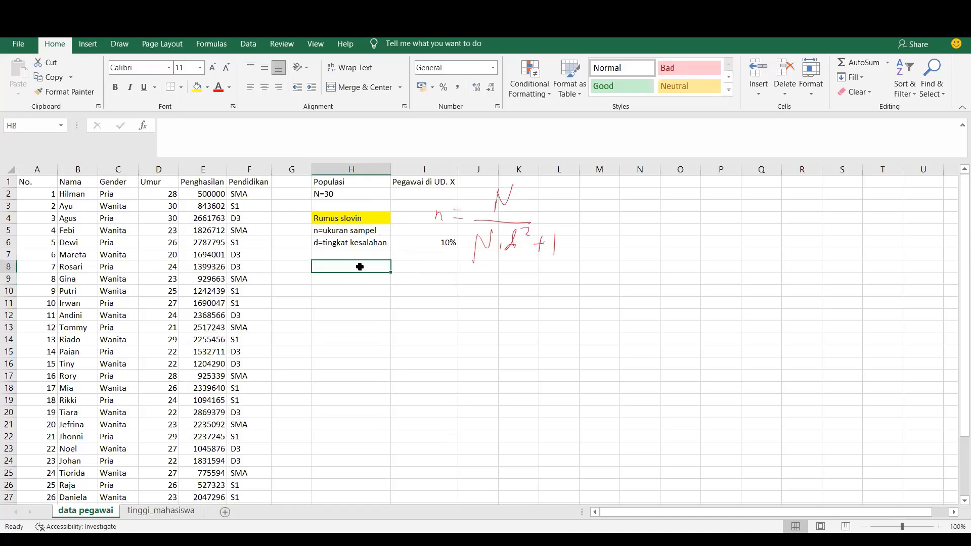
type("n")
key("Tab")
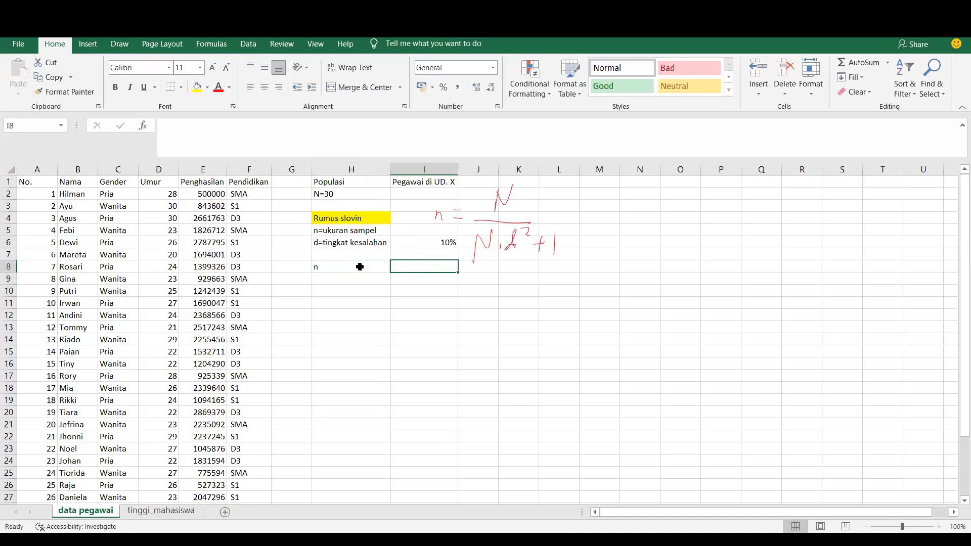
Enter the Slovin formula =30/((30*0,05^2)+1) in cell I8 to calculate n.
type("=")
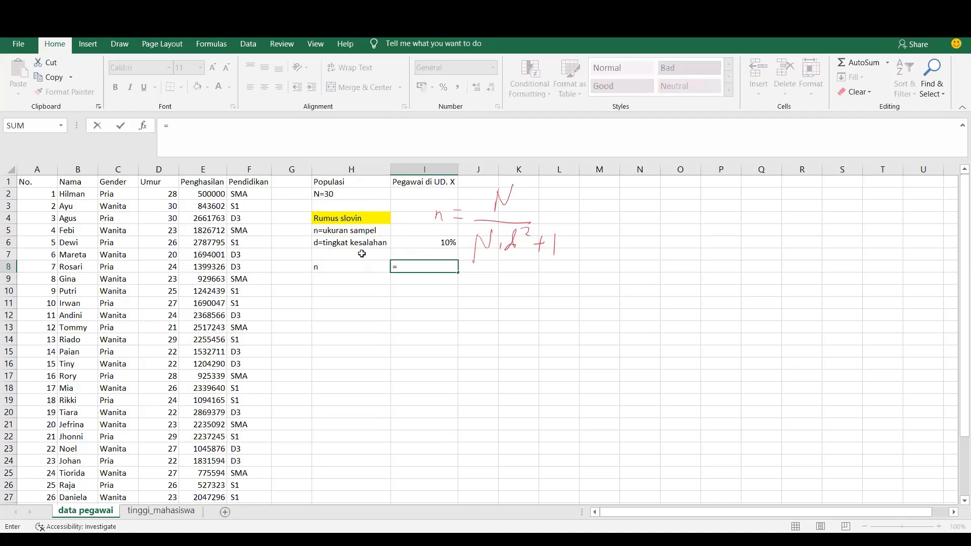
type("30/(30*0,05")
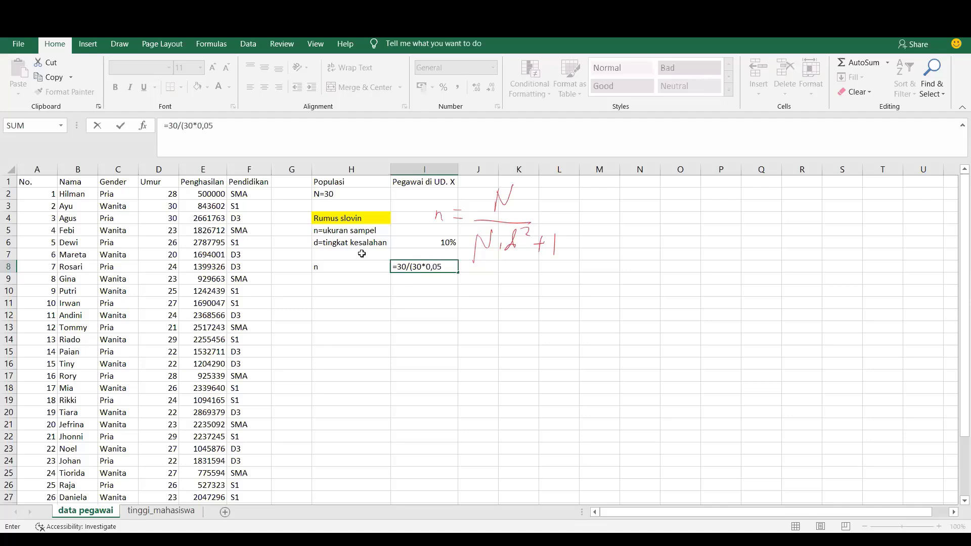
type("^2)+1)")
key("Return")
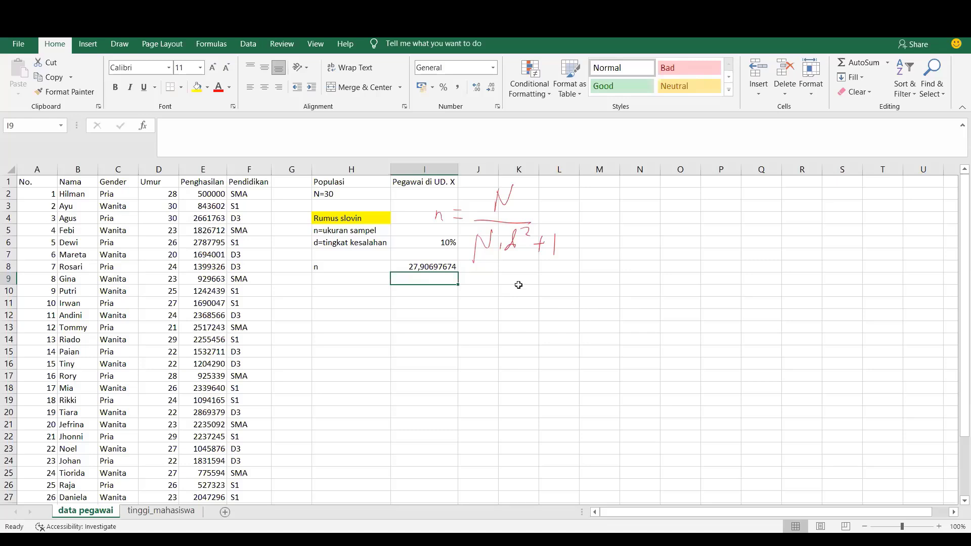
Correct the error level in the I8 formula to 0,1, giving =30/((30*0,1^2)+1), and reselect the cell.
left_click(447, 264)
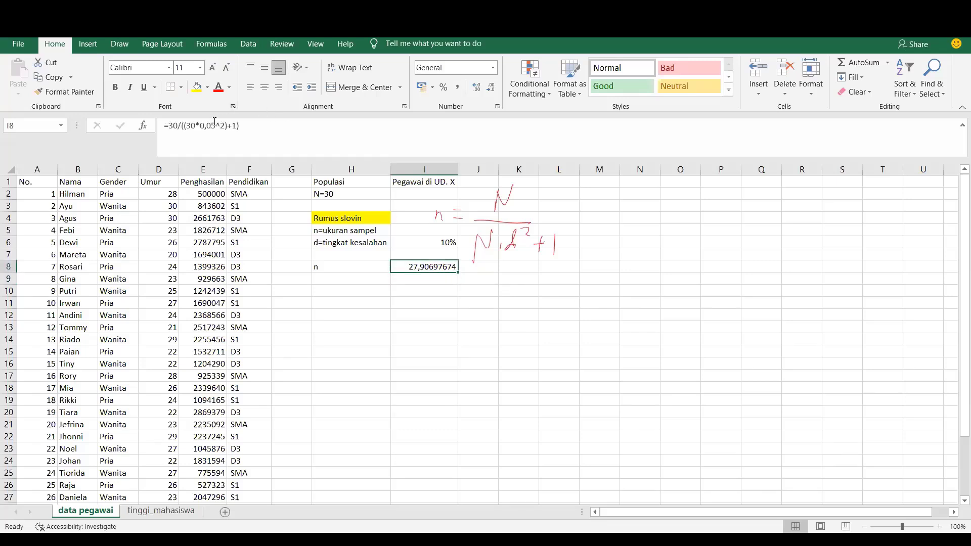
left_click(214, 124)
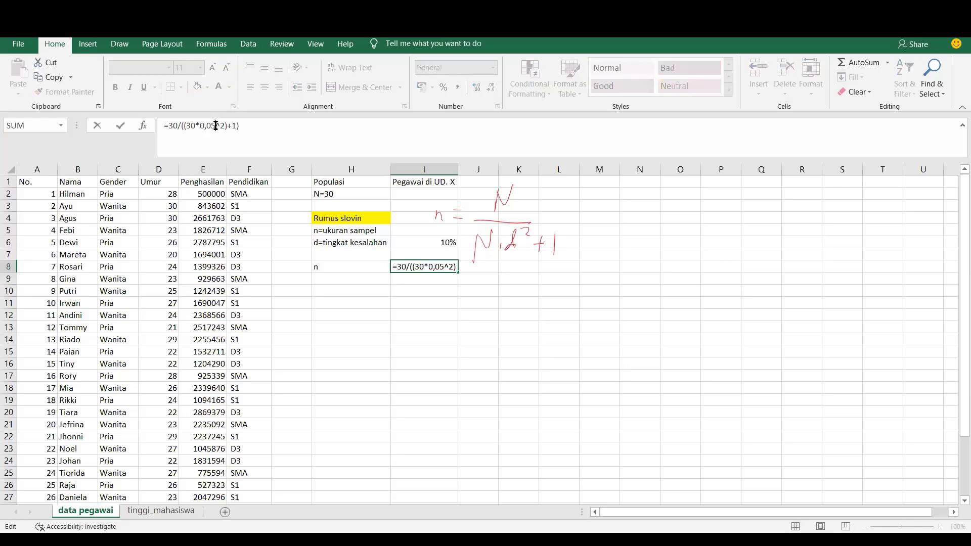
key("BackSpace")
key("BackSpace")
type("1")
key("Return")
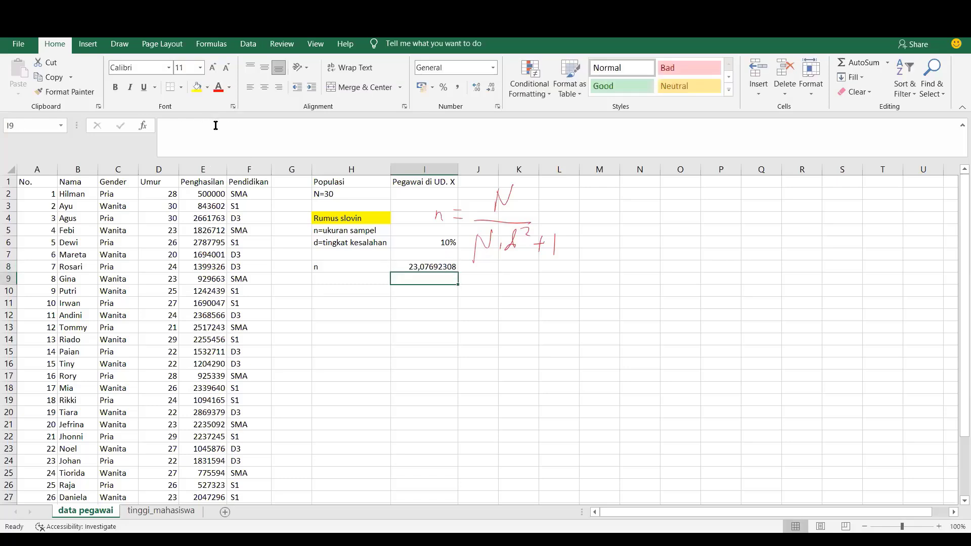
left_click(441, 266)
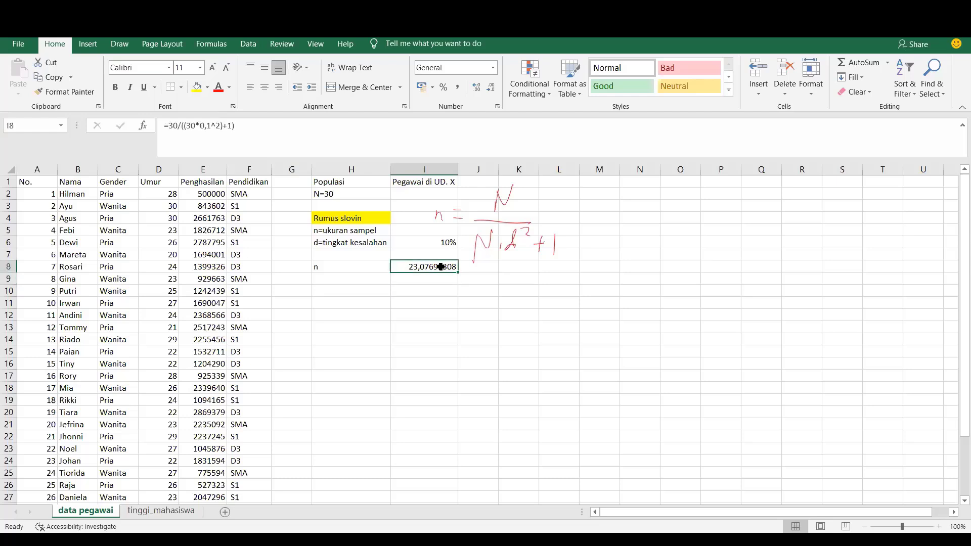
Handwrite "= 23 orang" in ink after the Slovin formula drawn on the sheet.
left_click(584, 329)
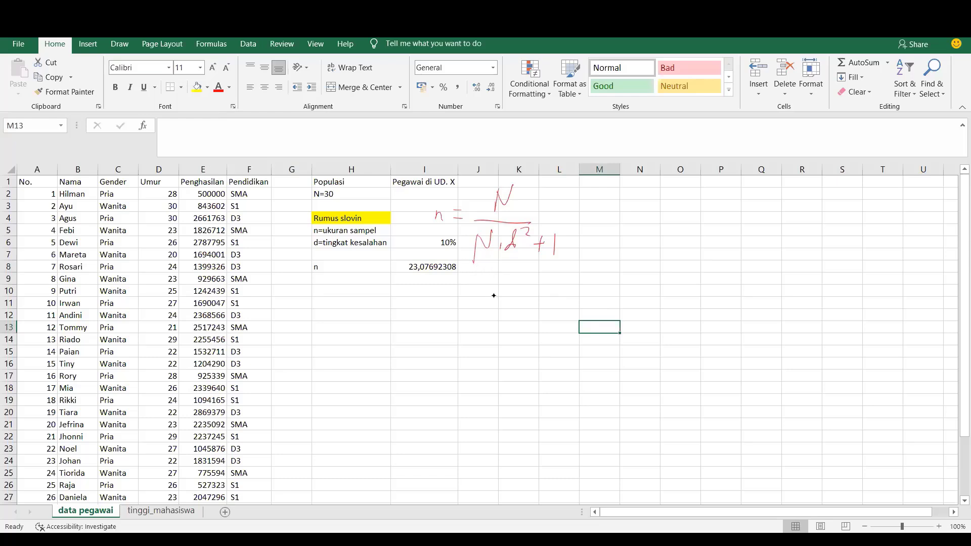
mouse_move(574, 215)
left_mouse_down()
mouse_move(622, 224)
mouse_move(626, 249)
left_mouse_up()
mouse_move(683, 214)
left_mouse_down()
mouse_move(688, 225)
mouse_move(725, 223)
mouse_move(720, 264)
left_mouse_up()
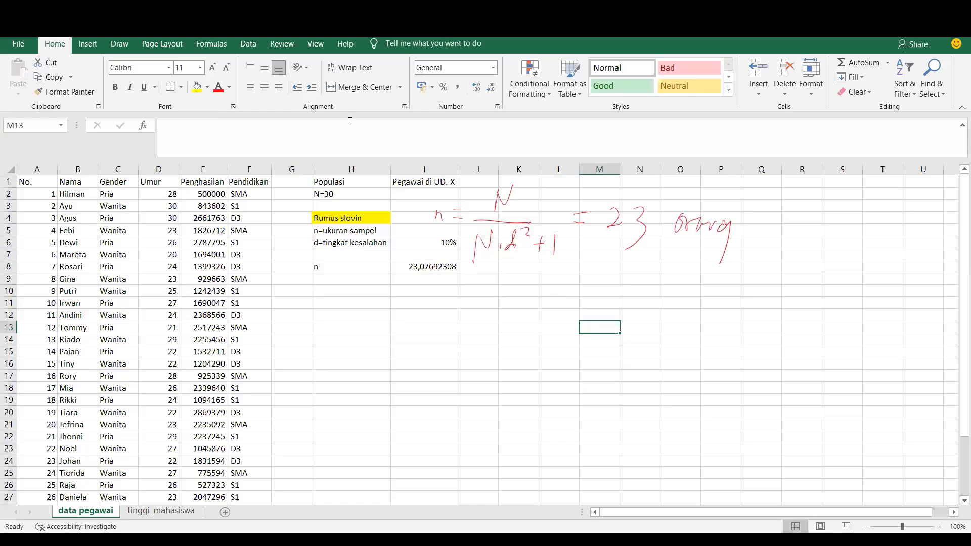
left_click(523, 90)
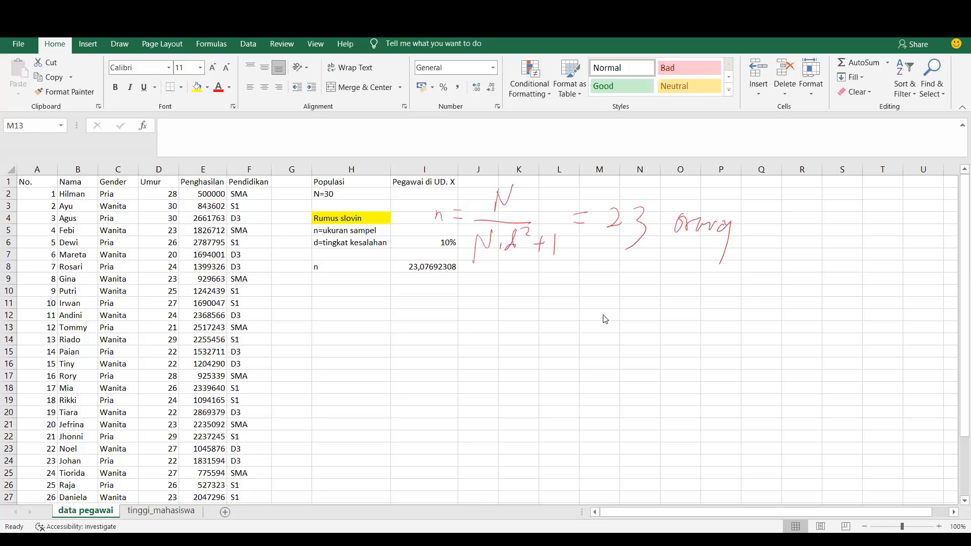
Enter the heading "Sampel" in cell H10 and move on to cell H11.
left_click(349, 291)
type("Sampel")
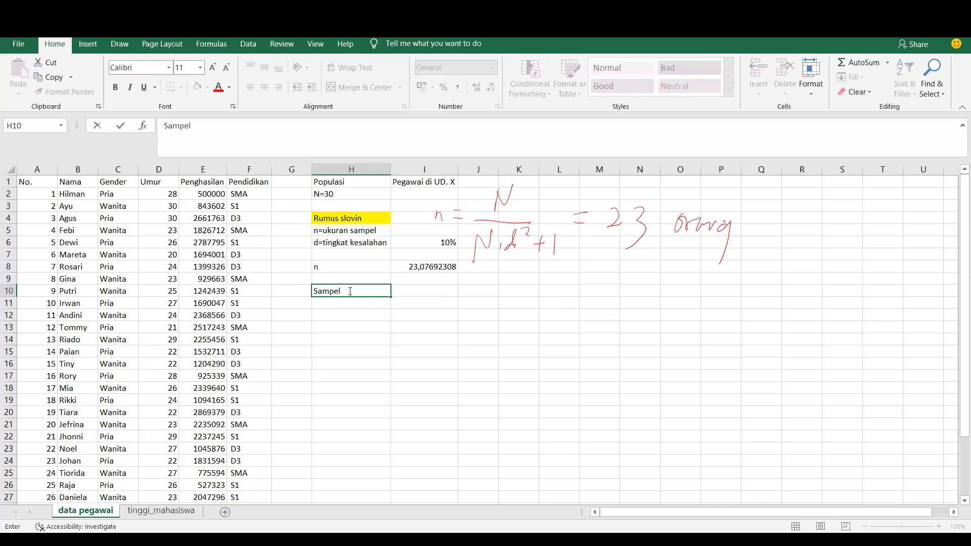
key("Up")
key("Down")
key("Down")
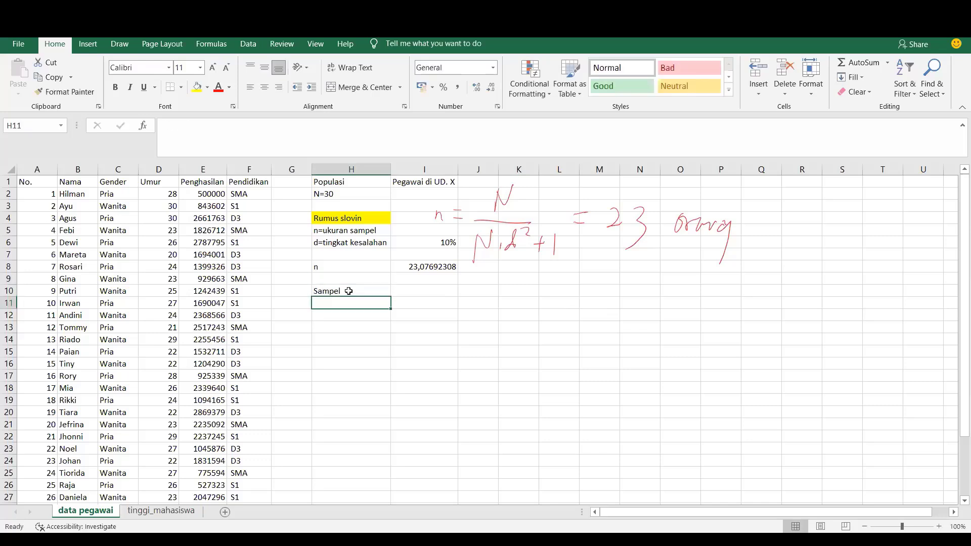
Number the samples from 1 to 23 in H11:H33 by entering 1 and 2 and extending the series downward.
type("1")
key("Return")
type("2")
key("Return")
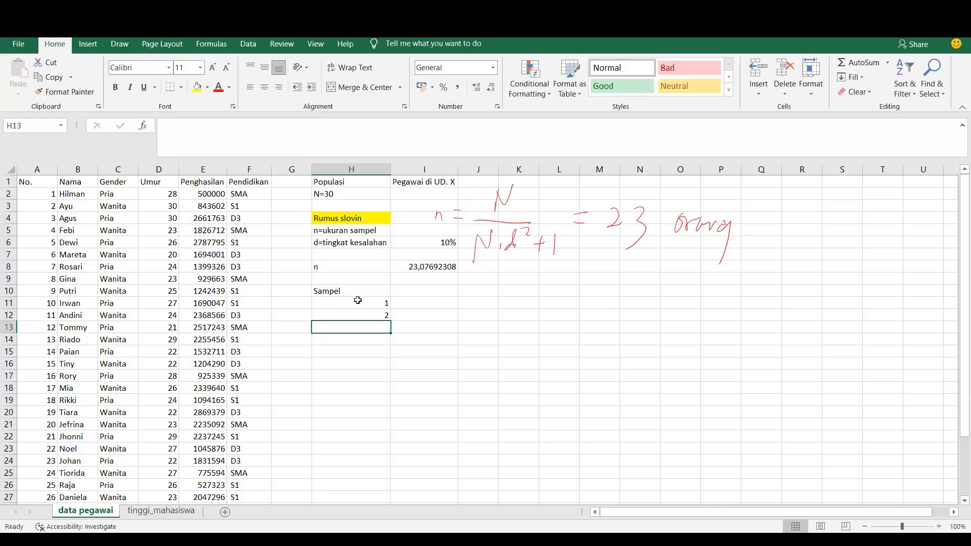
left_click_drag(357, 302, 390, 339)
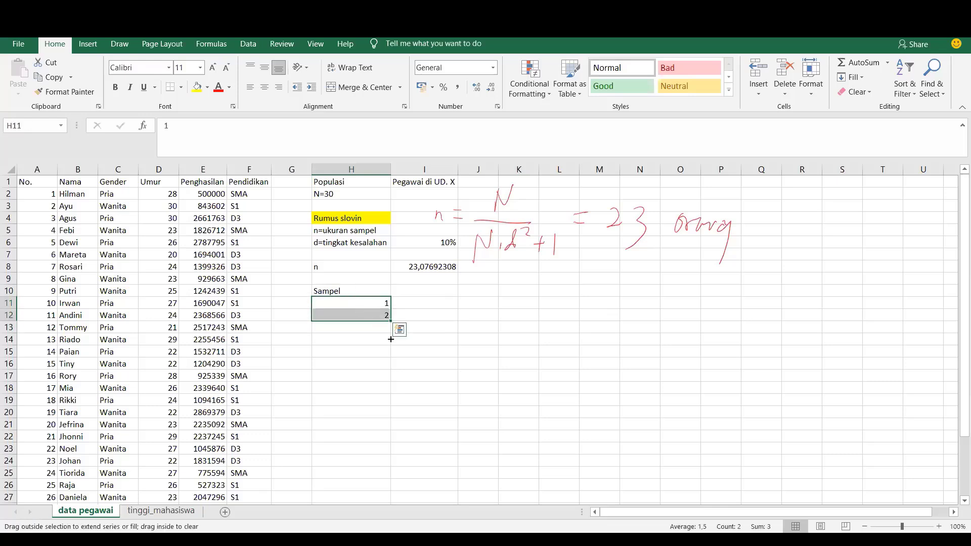
left_click_drag(391, 339, 389, 487)
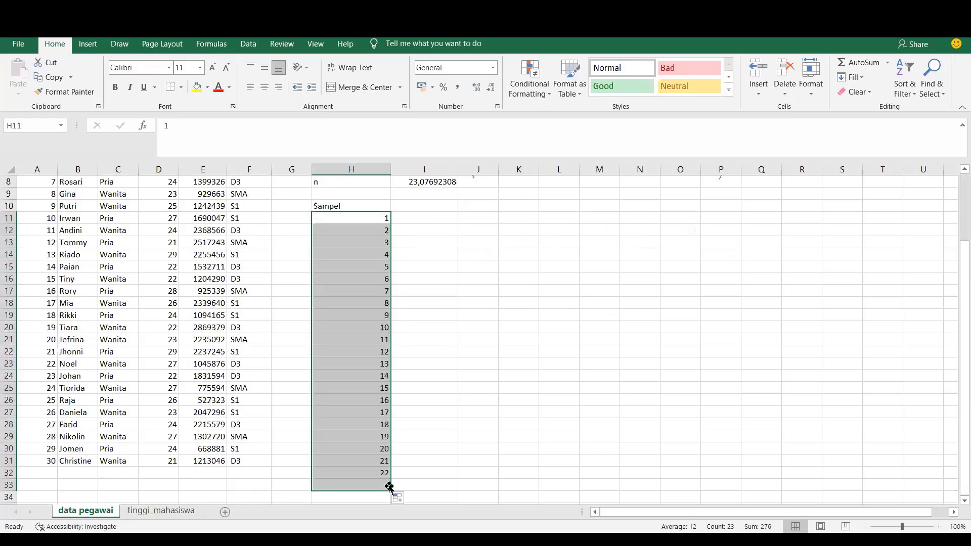
left_click(414, 239)
key("ctrl+Up")
key("ctrl+Up")
key("ctrl+Up")
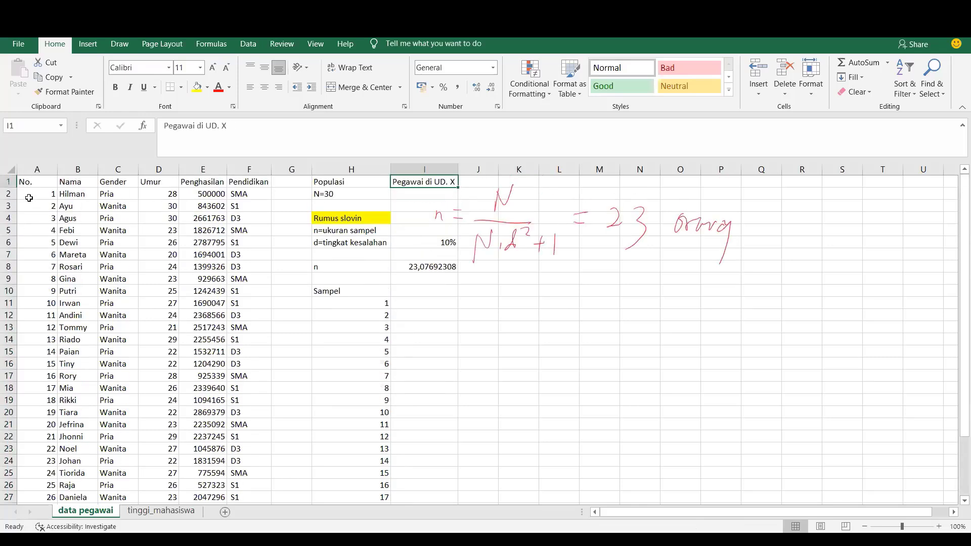
left_click_drag(29, 196, 236, 424)
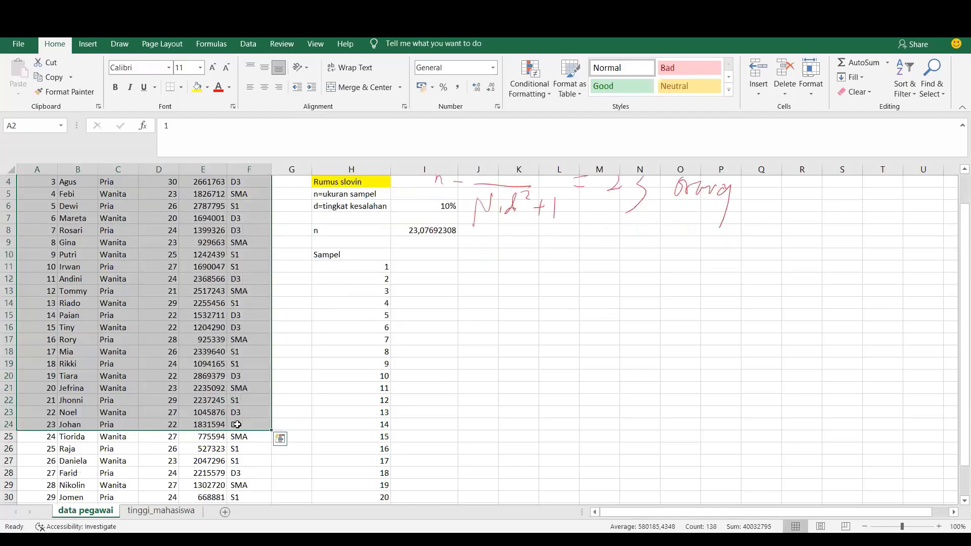
key("ctrl+Home")
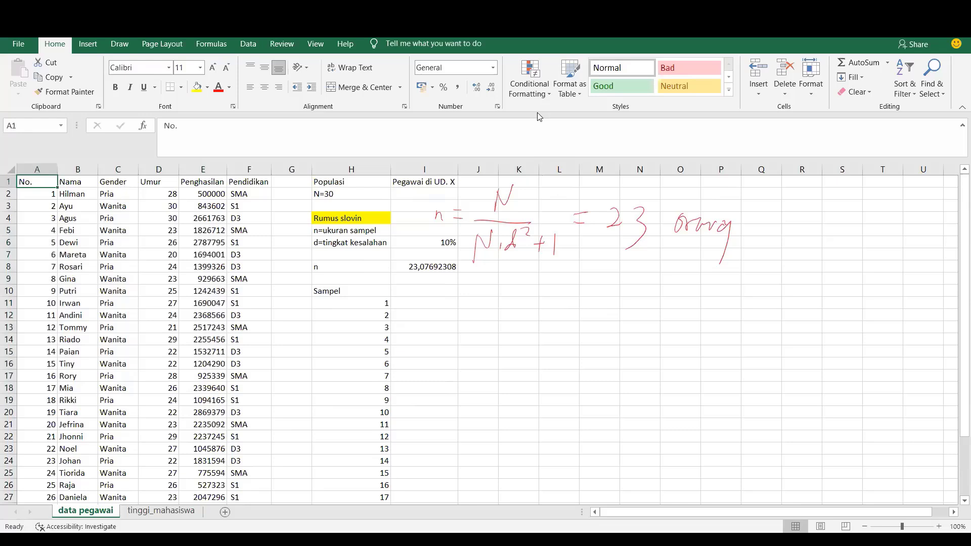
left_click(554, 78)
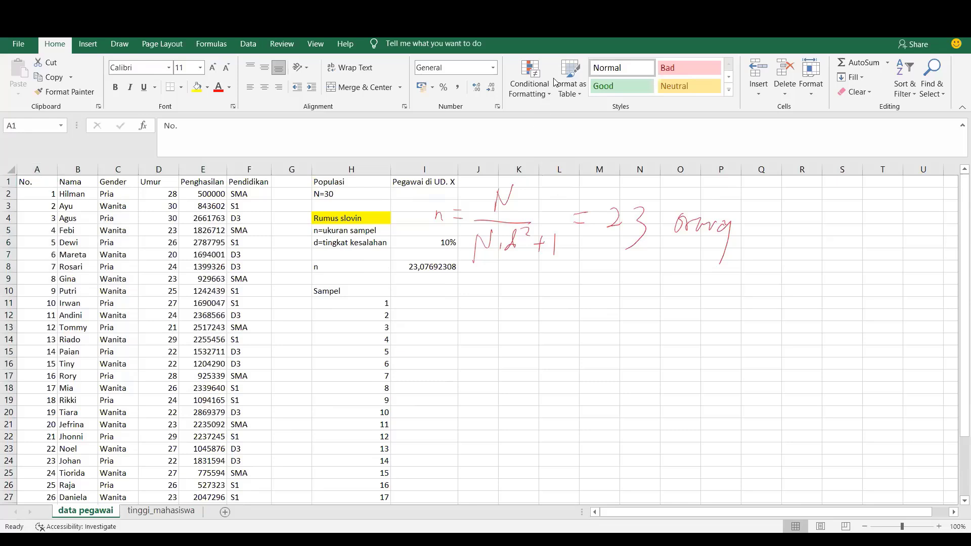
left_click(422, 292)
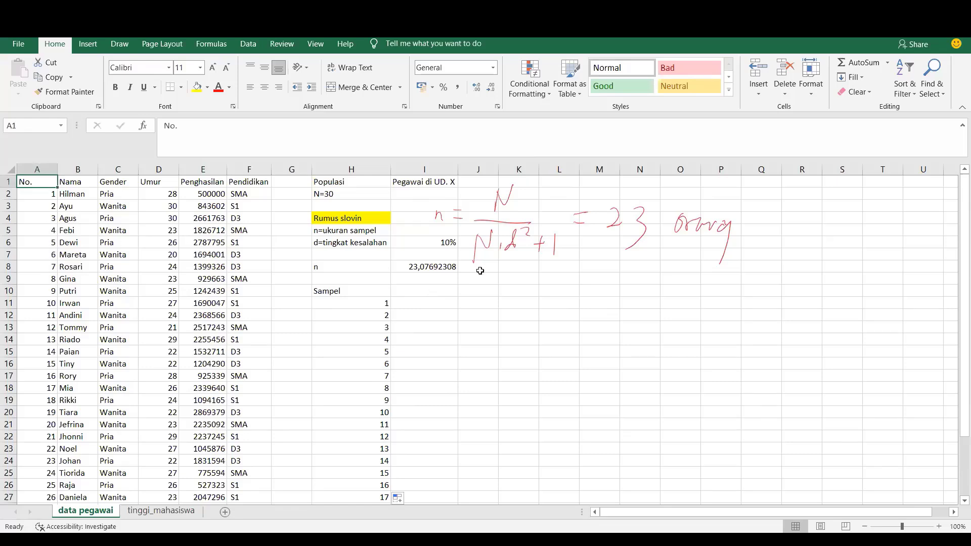
left_click(496, 313)
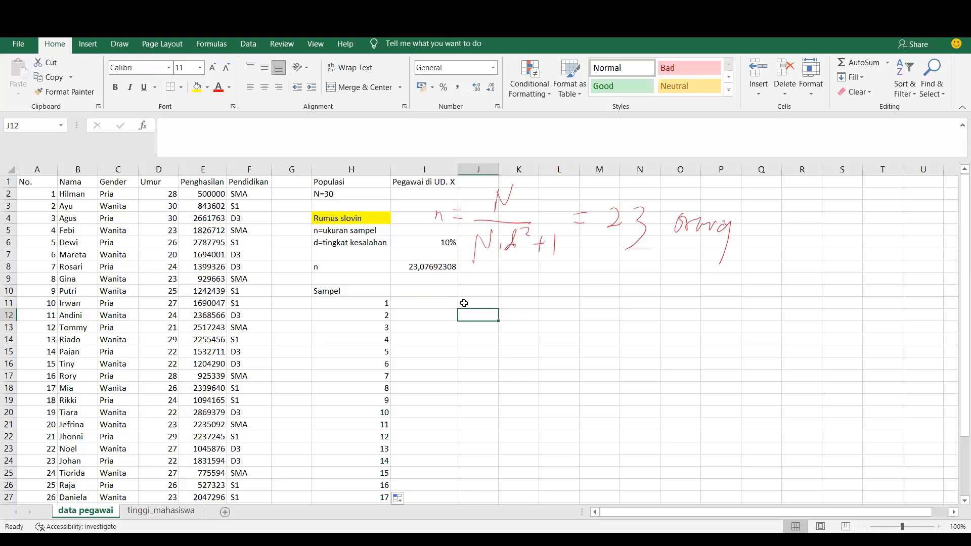
Enter the heading "simple random sampling" in cell I10 and autofit column I to the text.
left_click(443, 295)
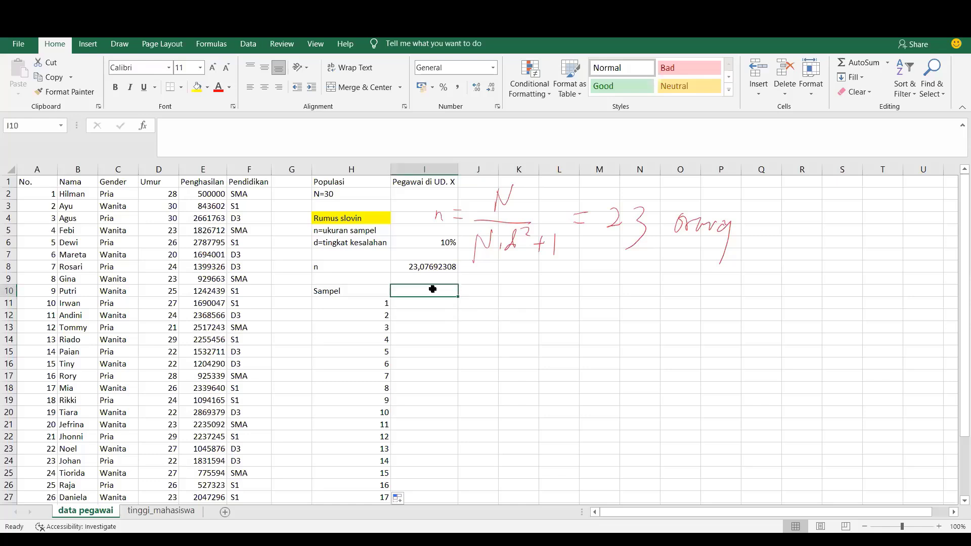
type("simple ram")
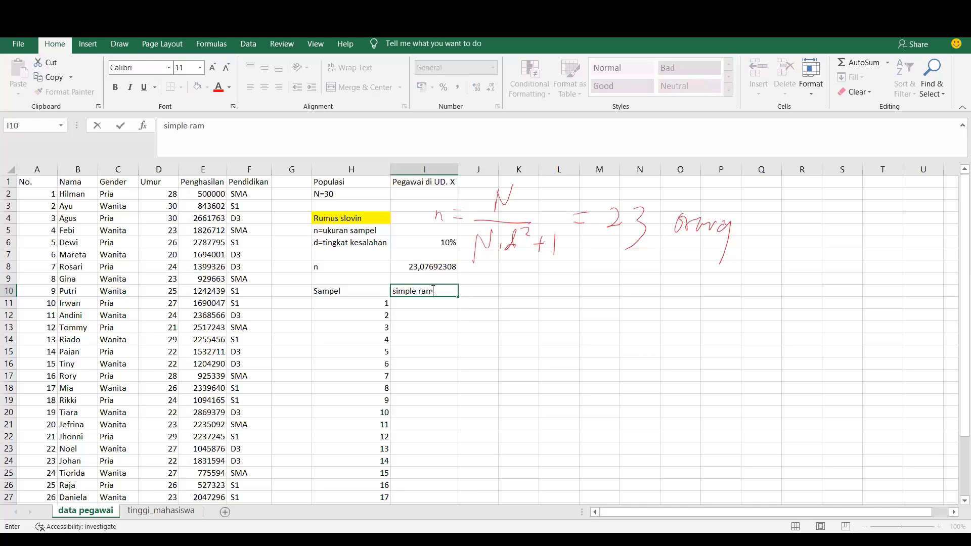
key("BackSpace")
type("ndom sampling")
key("Return")
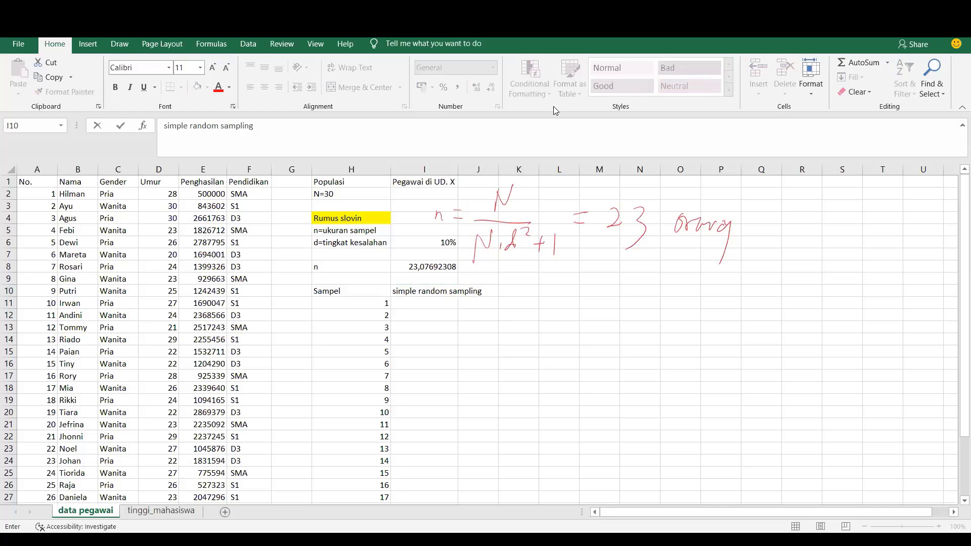
left_click(458, 169)
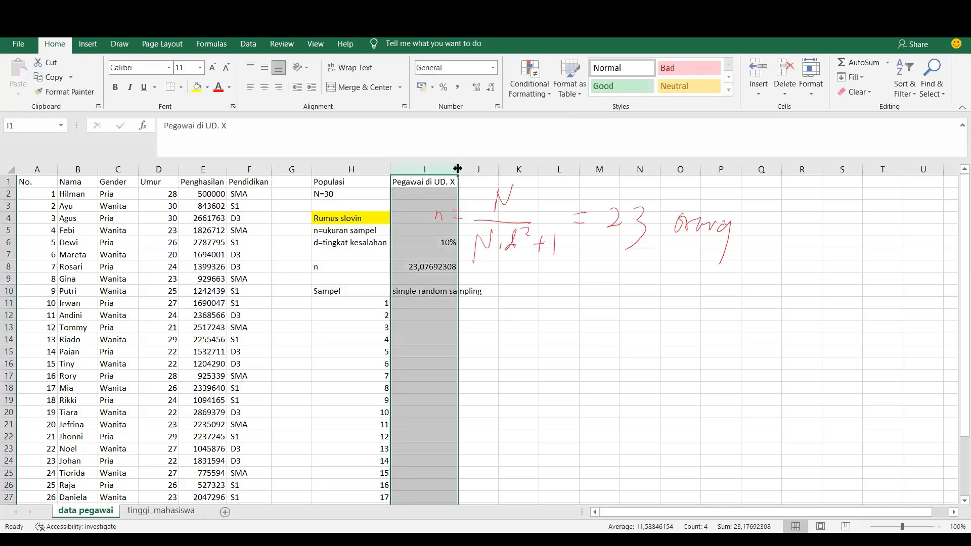
double_click(457, 169)
Enter =RANDBETWEEN(1;30) in cell I11 and fill it down to I33 beside all 23 sample numbers.
left_click(429, 303)
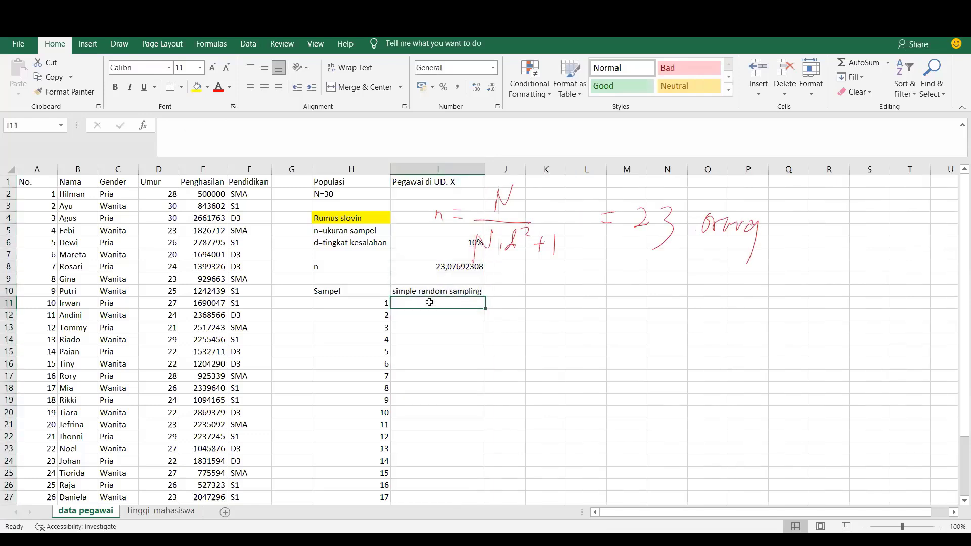
type("=")
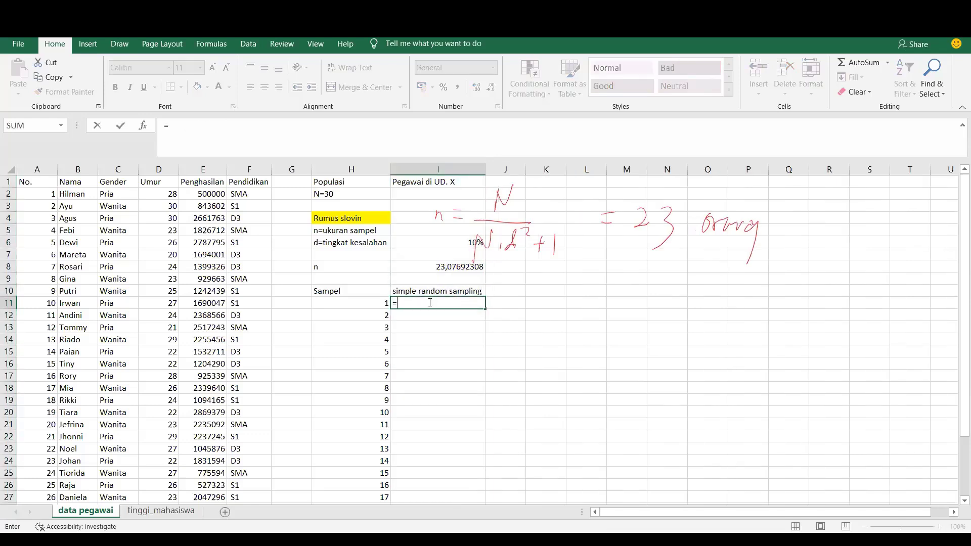
type("ran")
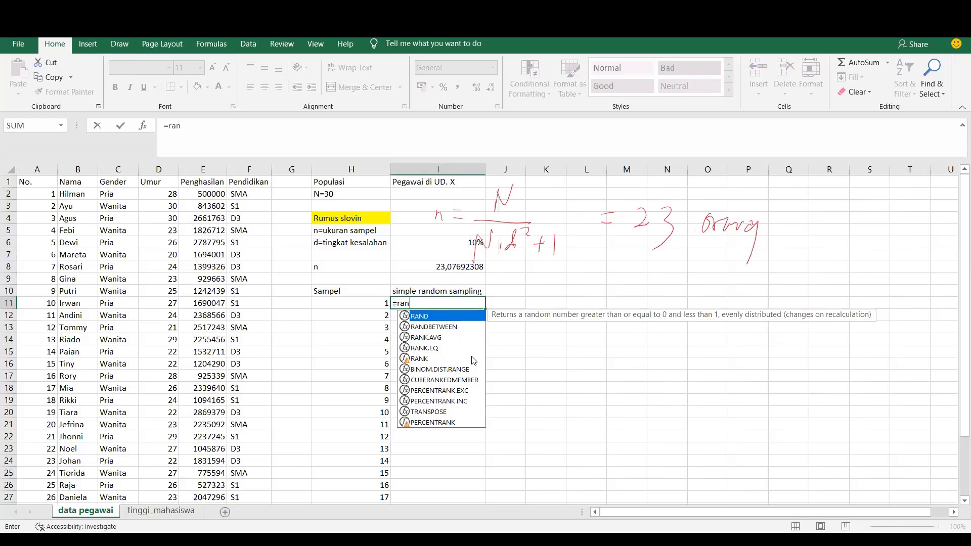
double_click(455, 328)
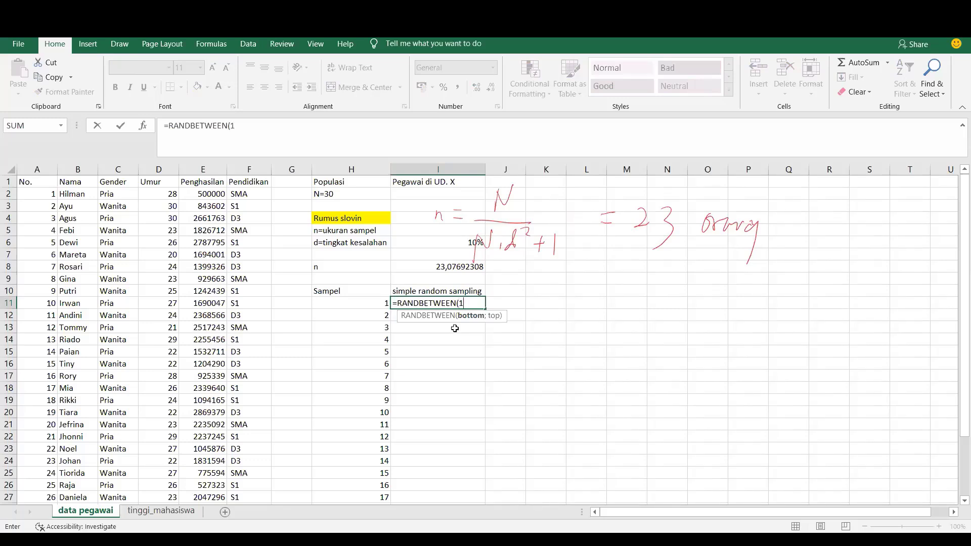
type("1;30)")
key("ctrl+Return")
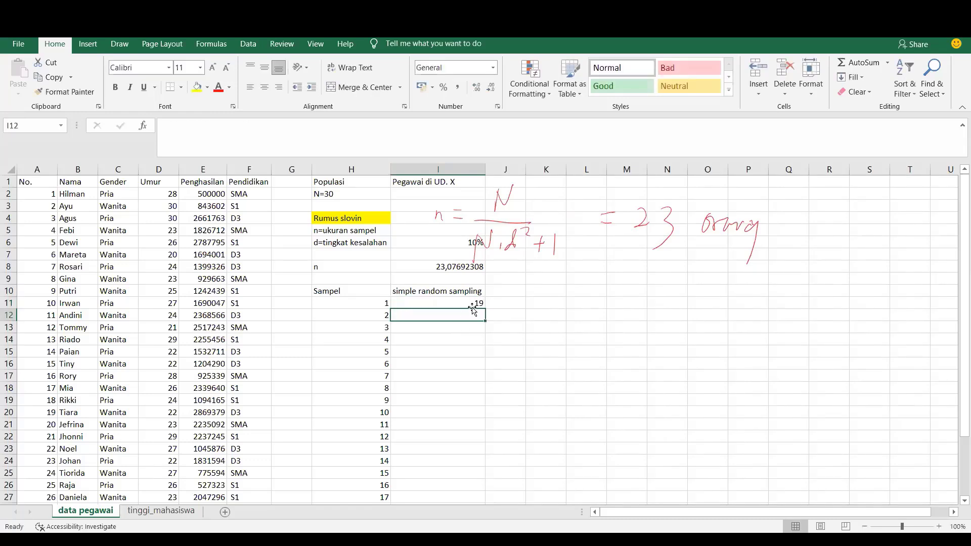
left_click_drag(485, 308, 493, 441)
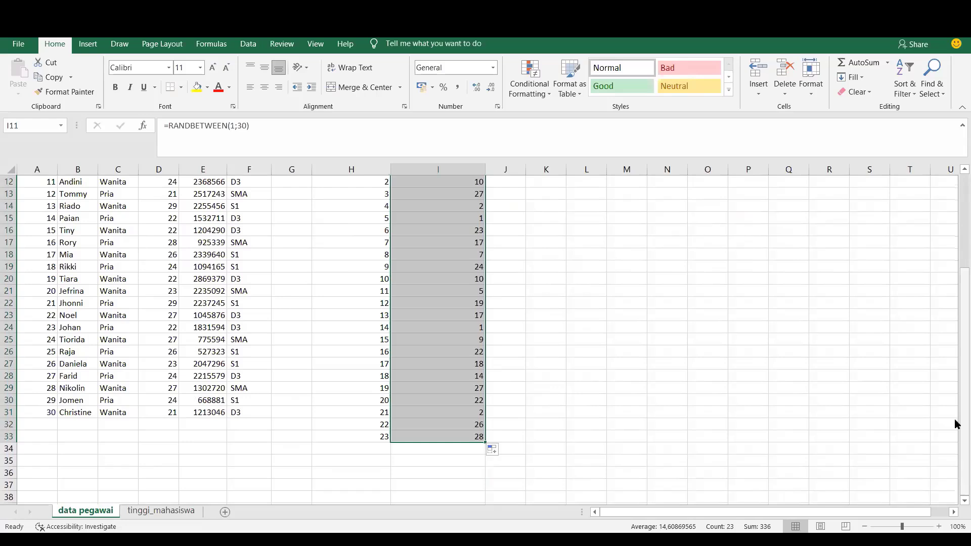
Enter a test "a" in cell K11 to trigger a recalculation of the random numbers, and clear the cell again.
left_click_drag(956, 420, 956, 375)
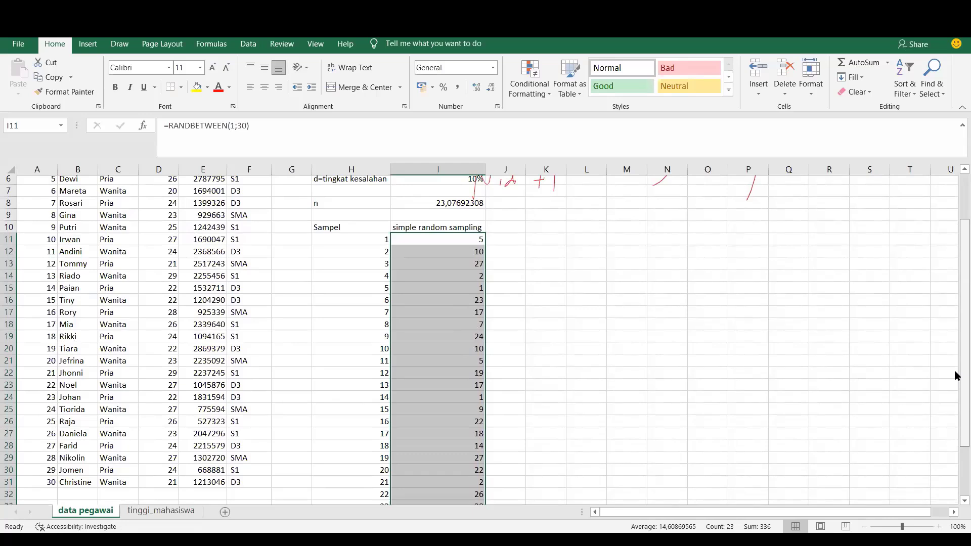
left_click_drag(956, 376, 954, 354)
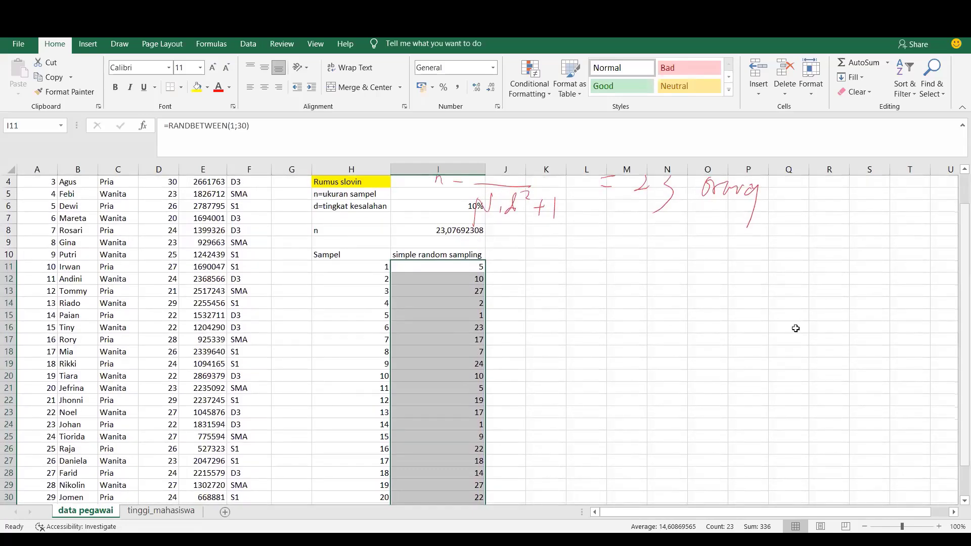
left_click(531, 264)
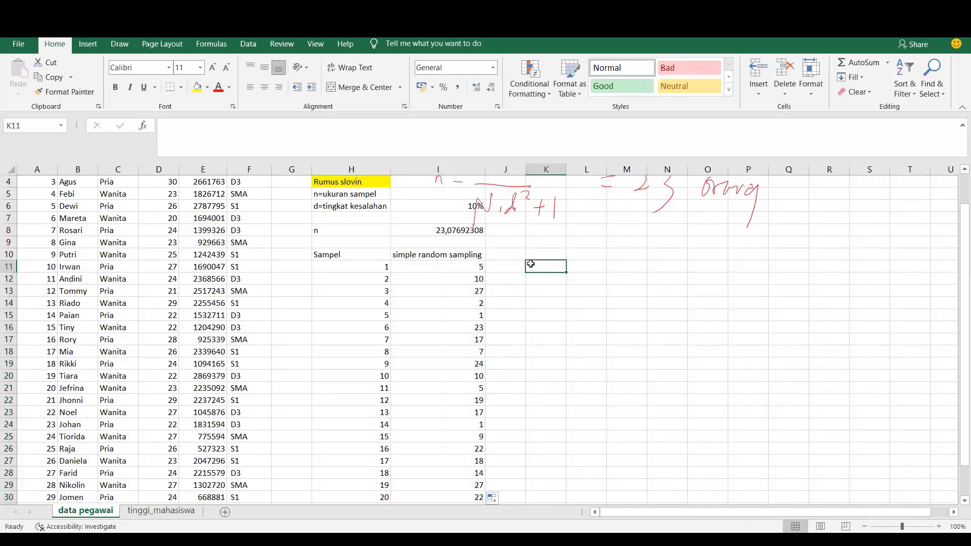
type("a")
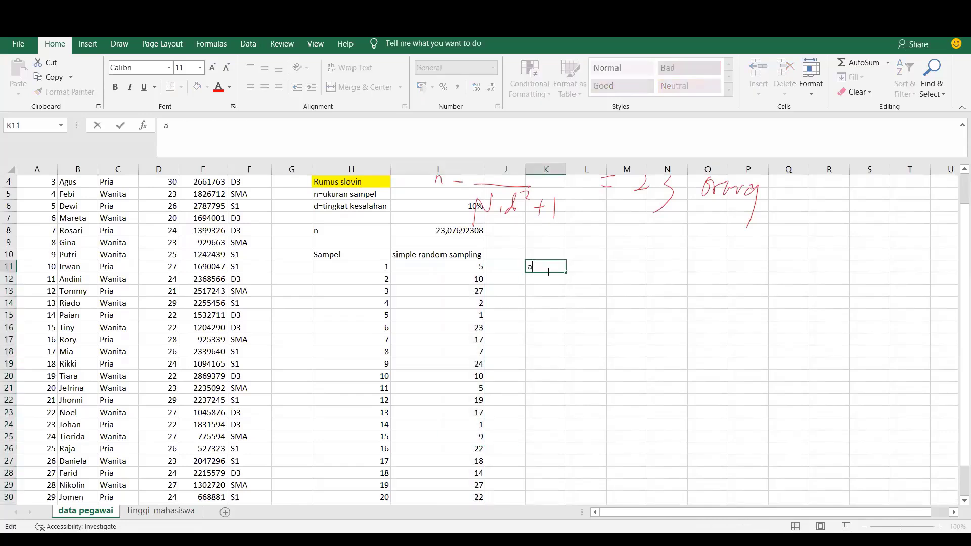
left_click(634, 311)
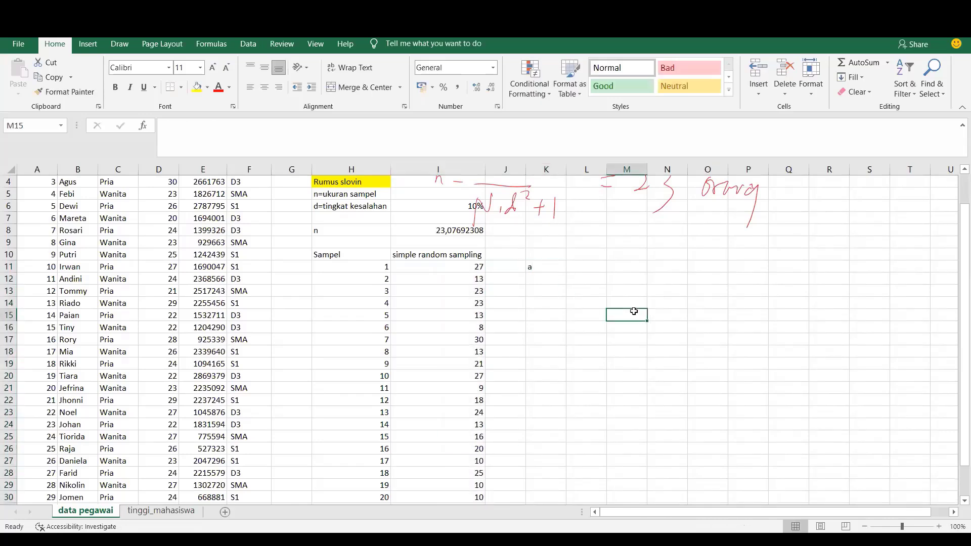
left_click(534, 268)
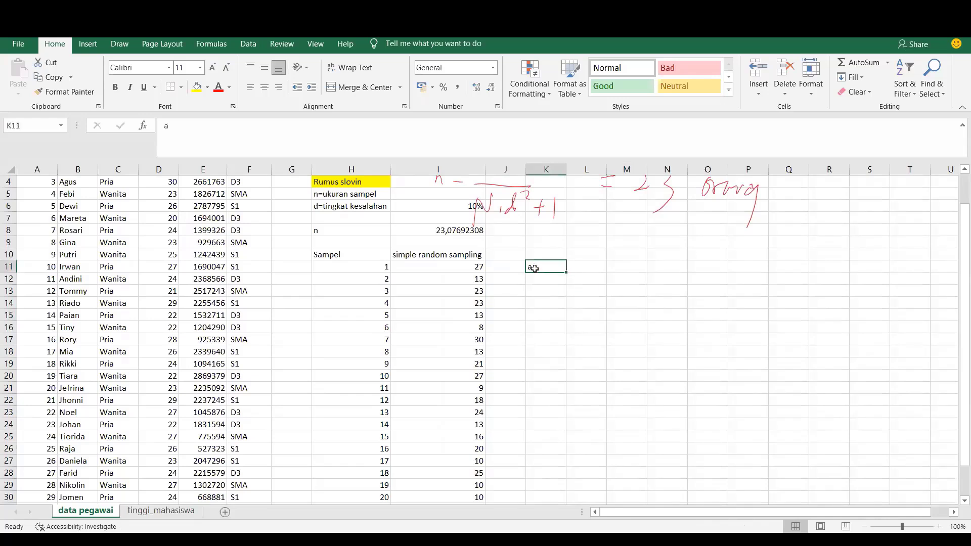
key("Delete")
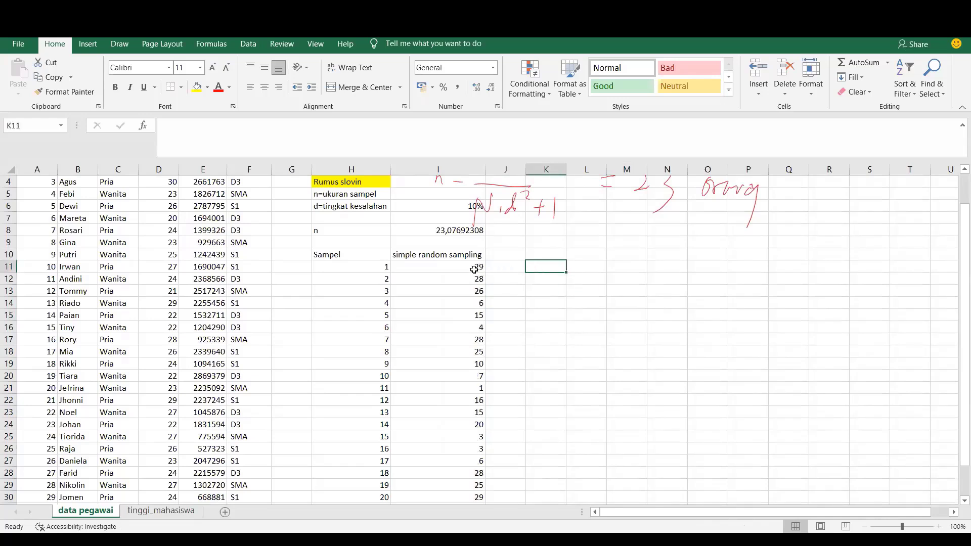
Copy the random numbers in I11:I33 and paste them as values only into column J starting at J11.
left_click_drag(474, 269, 474, 487)
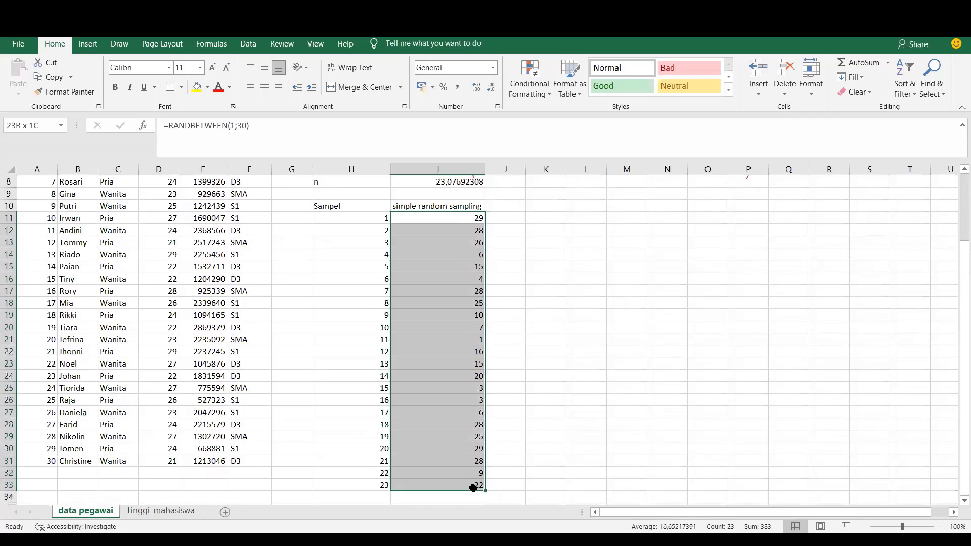
key("ctrl+c")
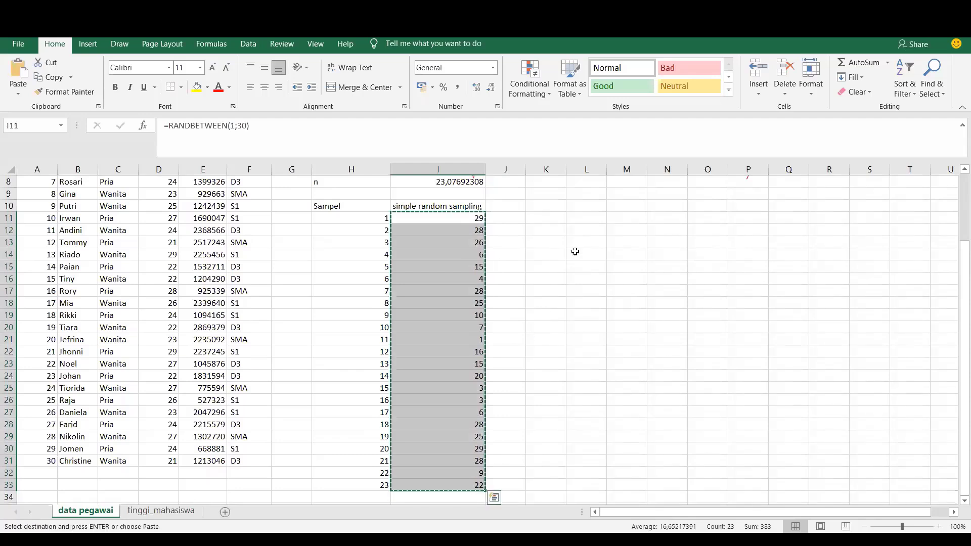
left_click(512, 215)
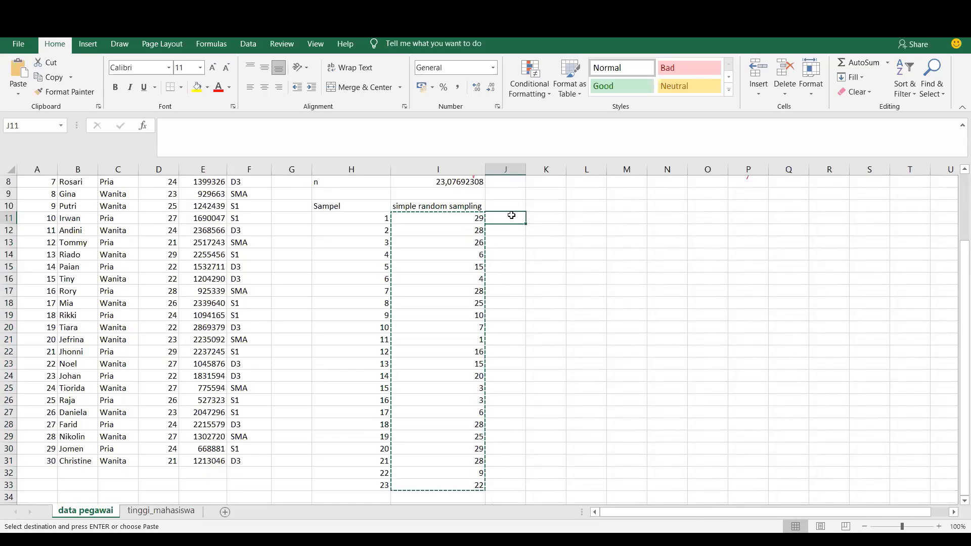
right_click(511, 216)
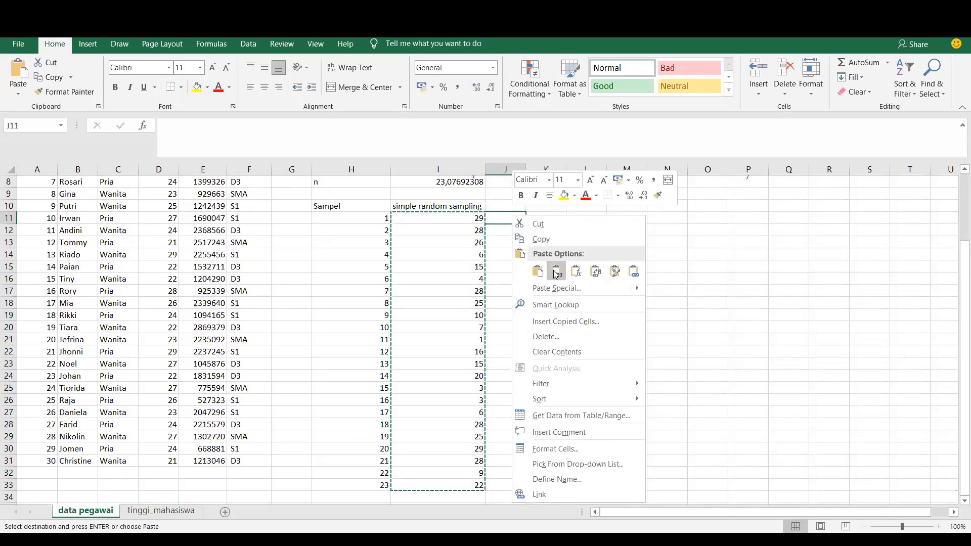
left_click(556, 272)
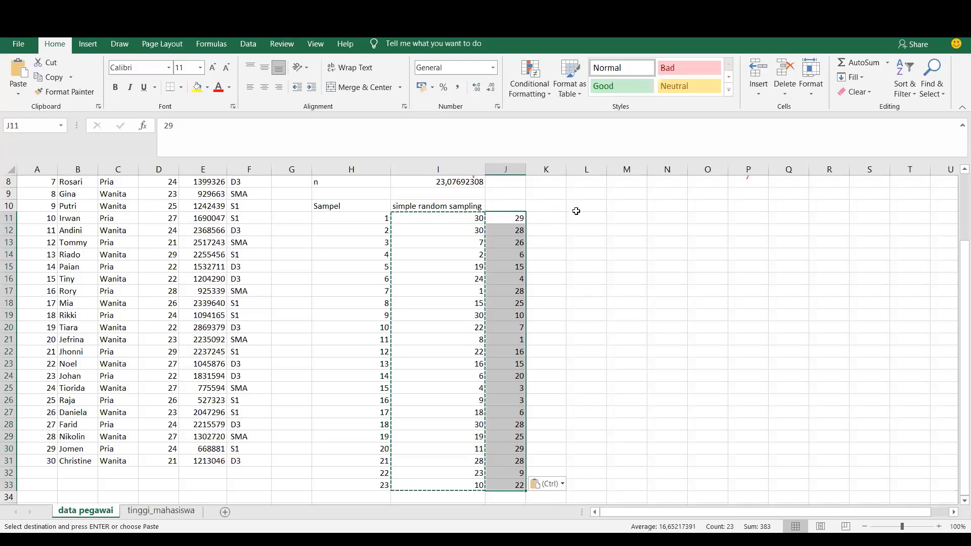
Enter a test "aaa" in cell L11, compare the contents of I11 and J11, and clear the test entry.
mouse_move(576, 211)
left_mouse_down()
mouse_move(578, 278)
mouse_move(579, 208)
left_mouse_up()
left_click(581, 239)
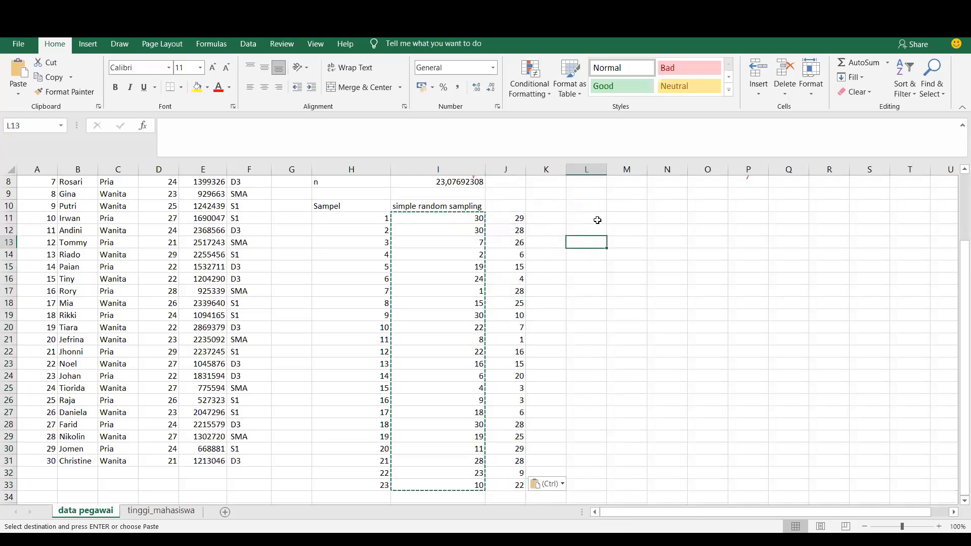
left_click(597, 218)
type("aaa")
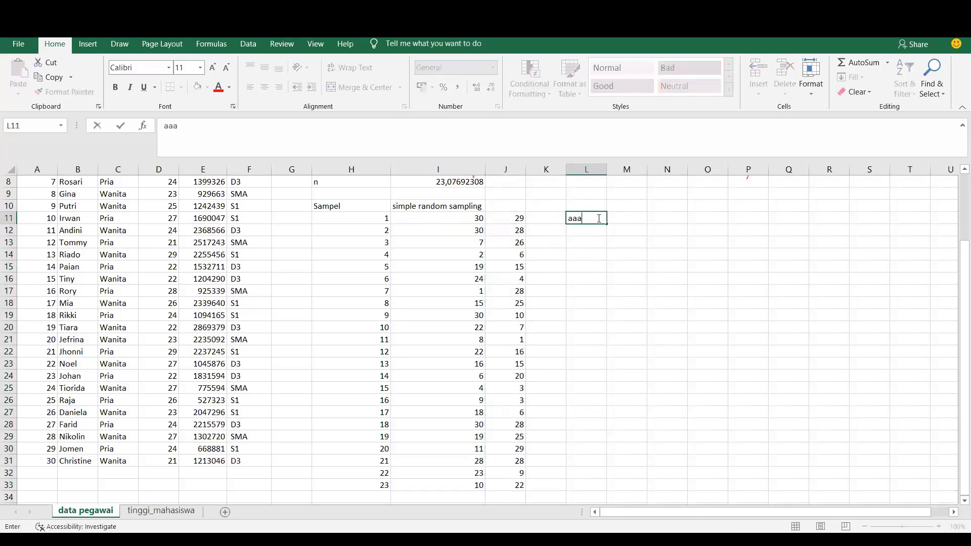
key("Return")
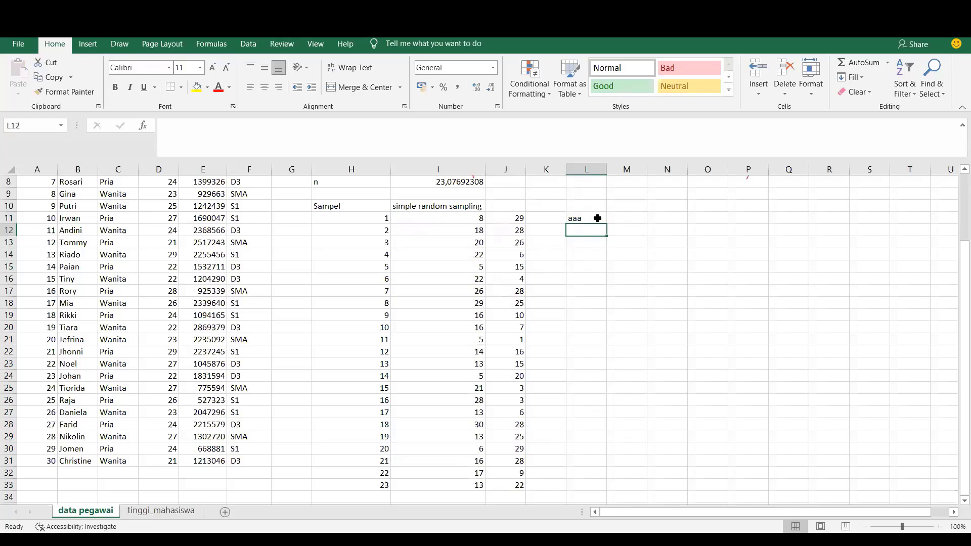
left_click(469, 219)
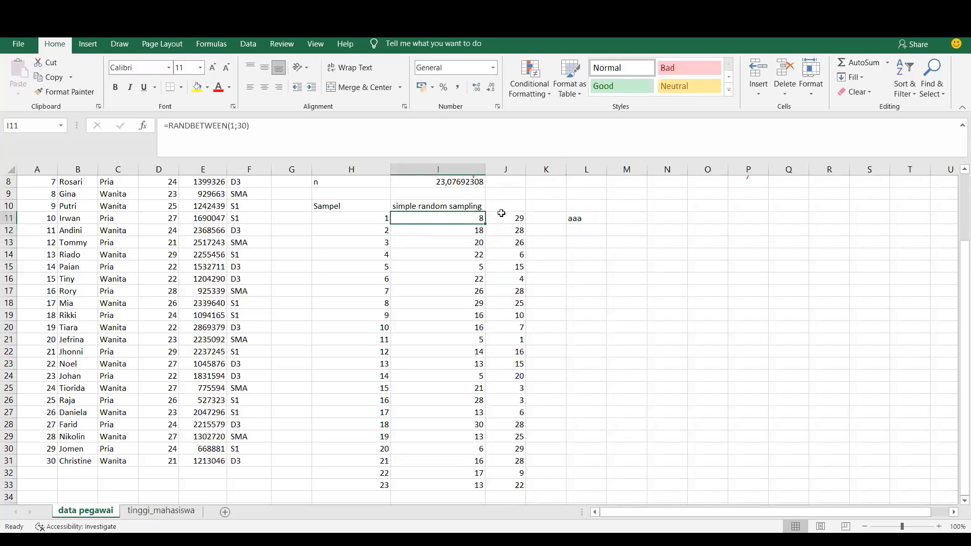
left_click(502, 216)
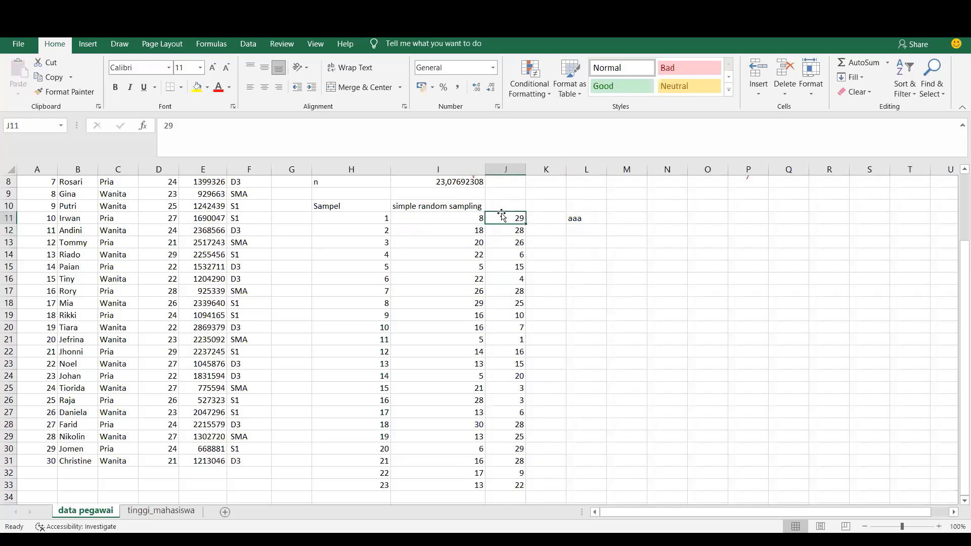
left_click(574, 219)
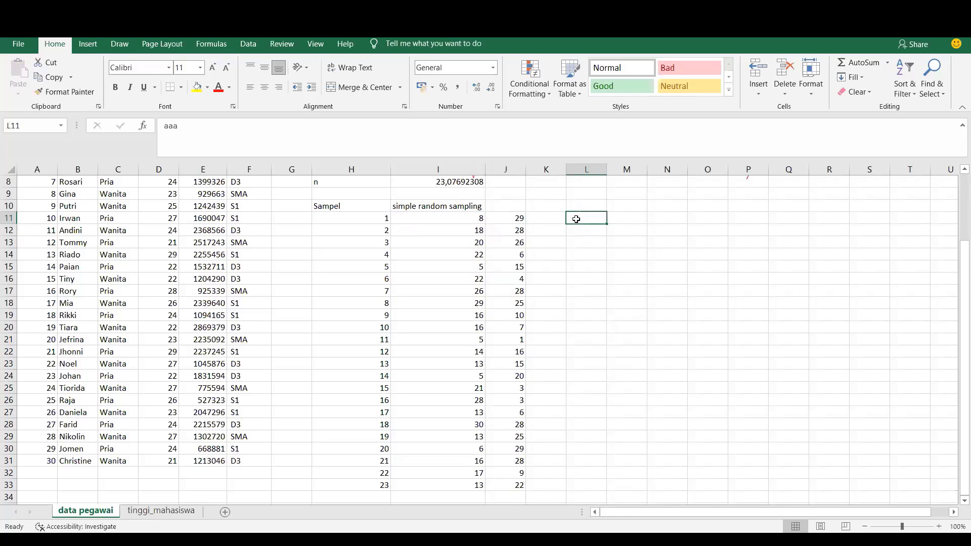
key("Delete")
Enter the heading "ID pegawai sampel dg SRS" in cell J10 and autofit column J to the text.
left_click(516, 208)
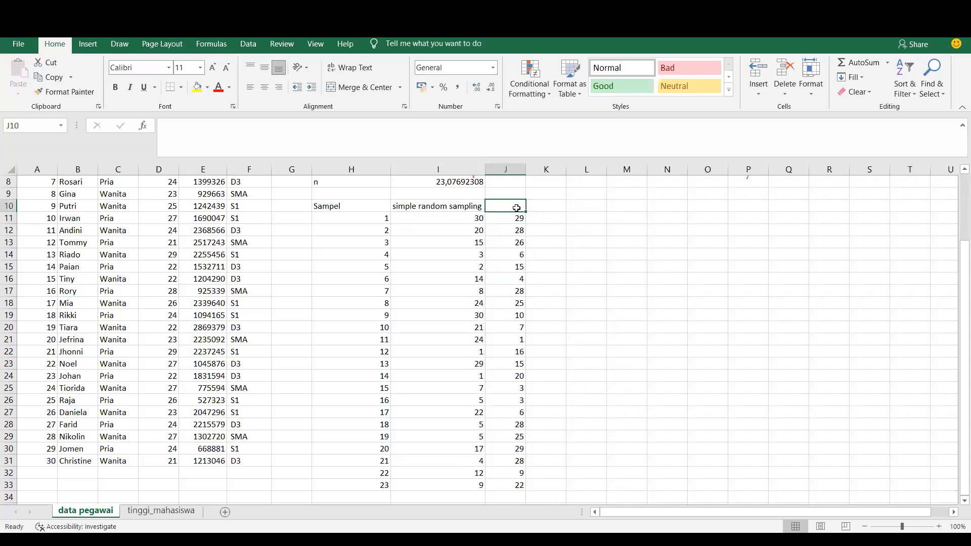
type("ID ")
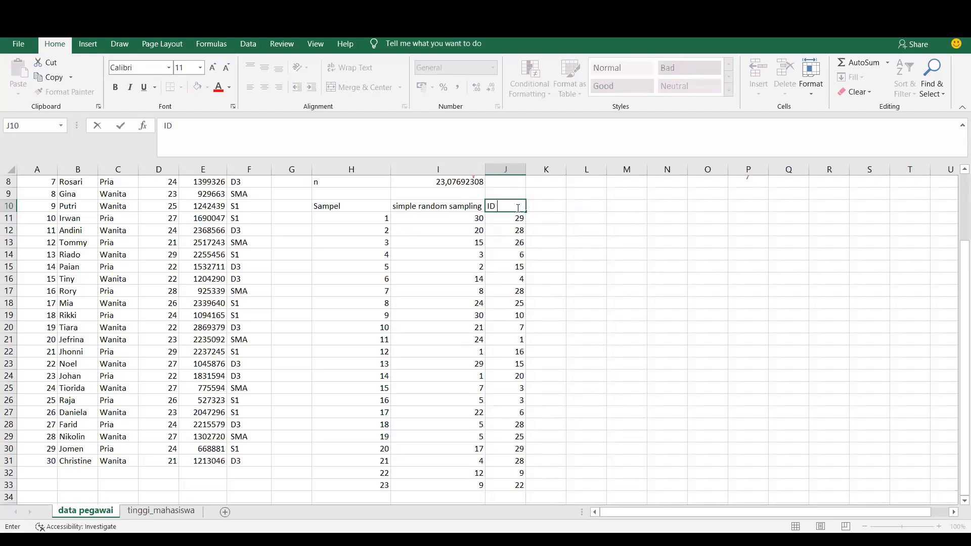
type("pegawai sampel ")
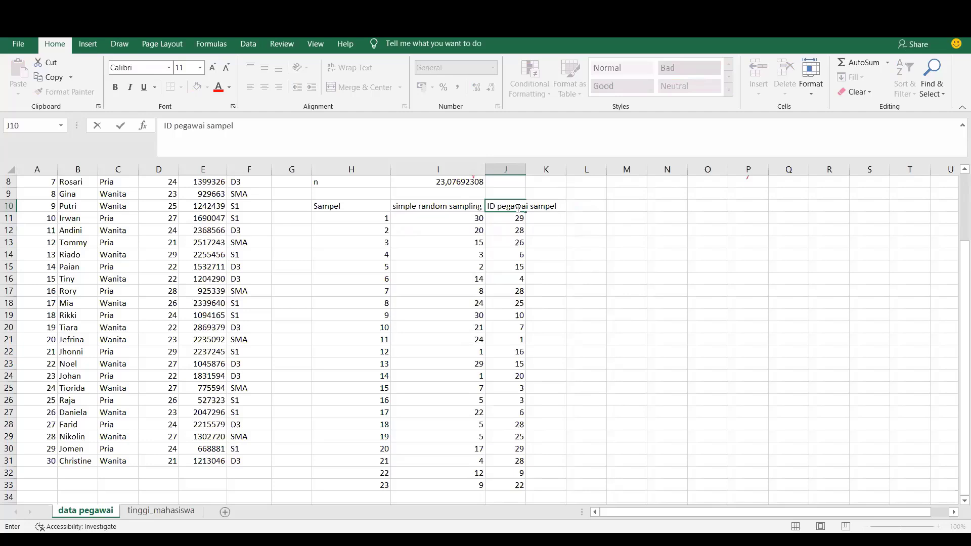
type("dg SRS")
left_click(637, 251)
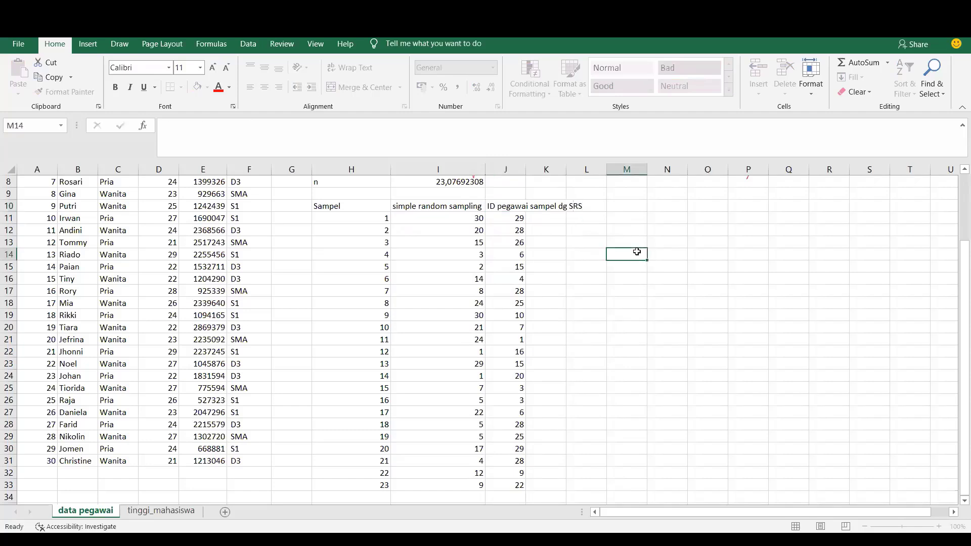
double_click(528, 170)
left_click(607, 218)
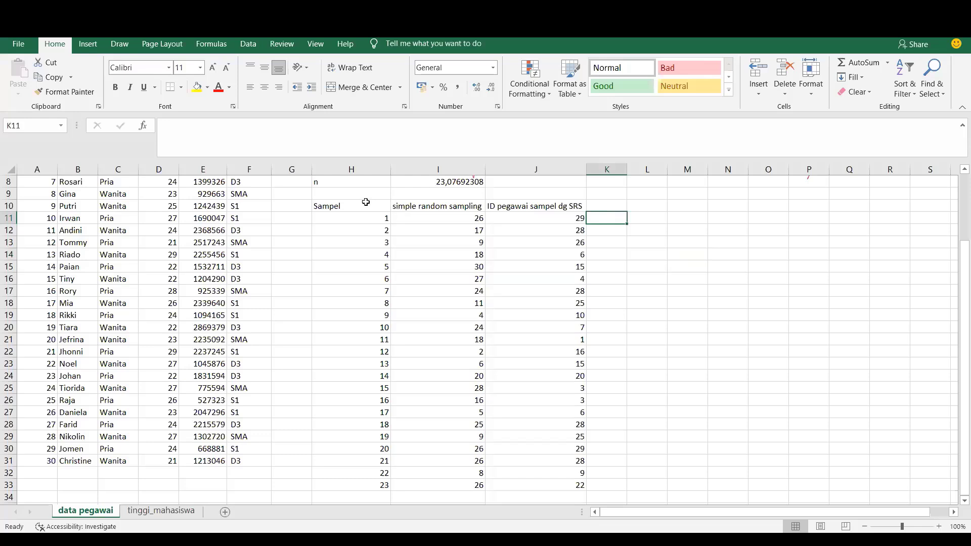
Add filters to the header cells H10:K10 and sort the "ID pegawai sampel dg SRS" column from smallest to largest.
left_click_drag(364, 205, 623, 202)
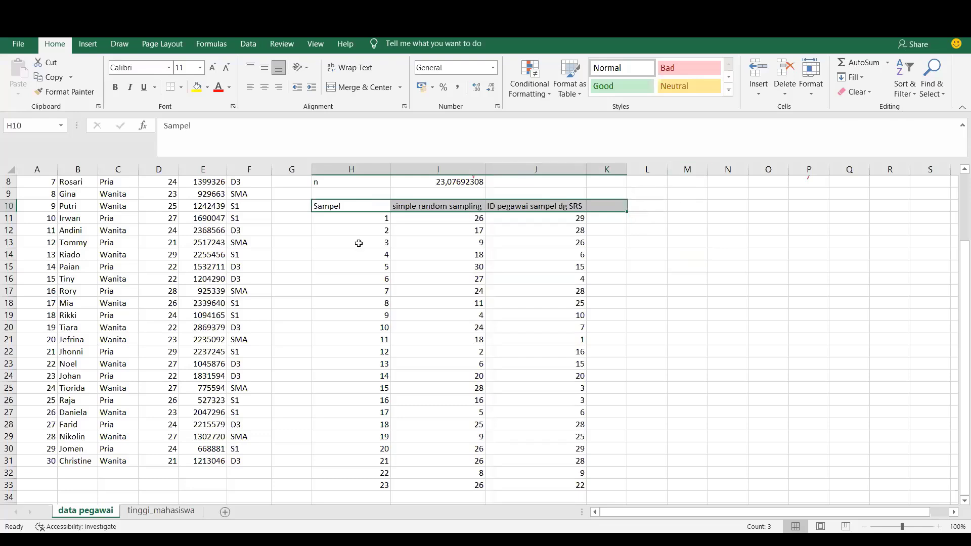
left_click(915, 87)
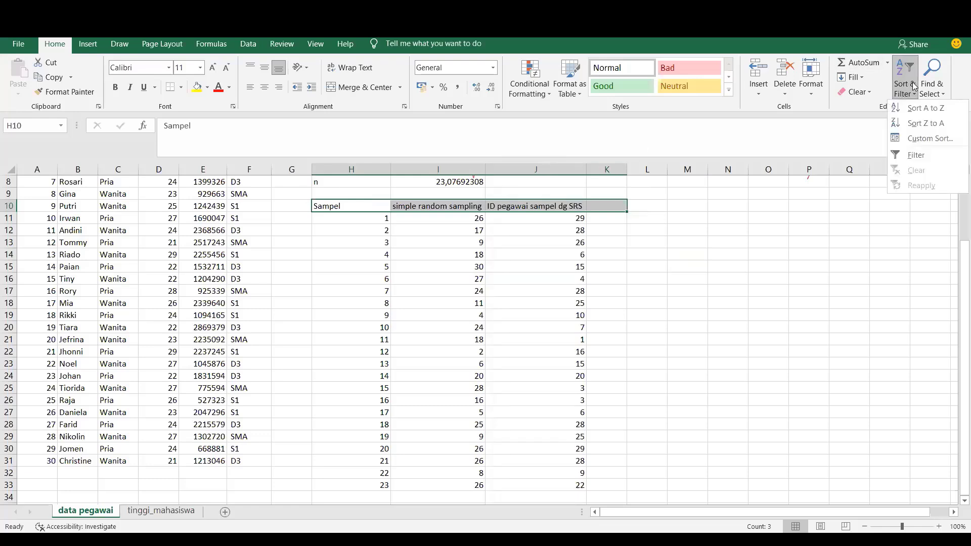
left_click(916, 155)
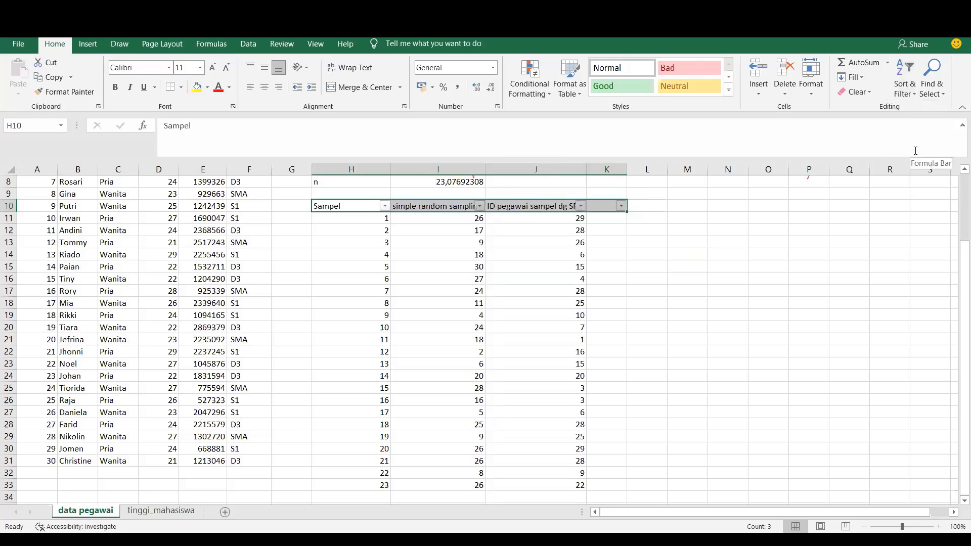
left_click(581, 207)
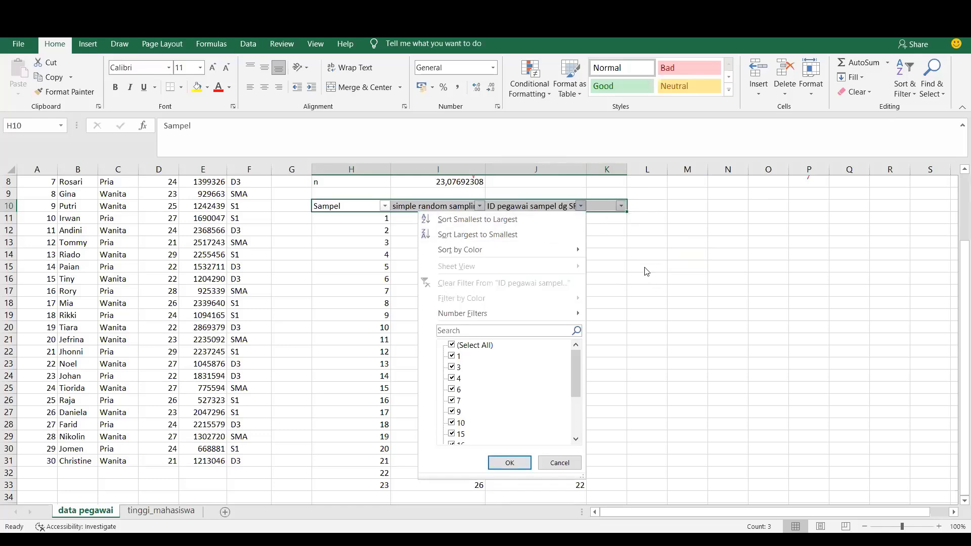
left_click(693, 298)
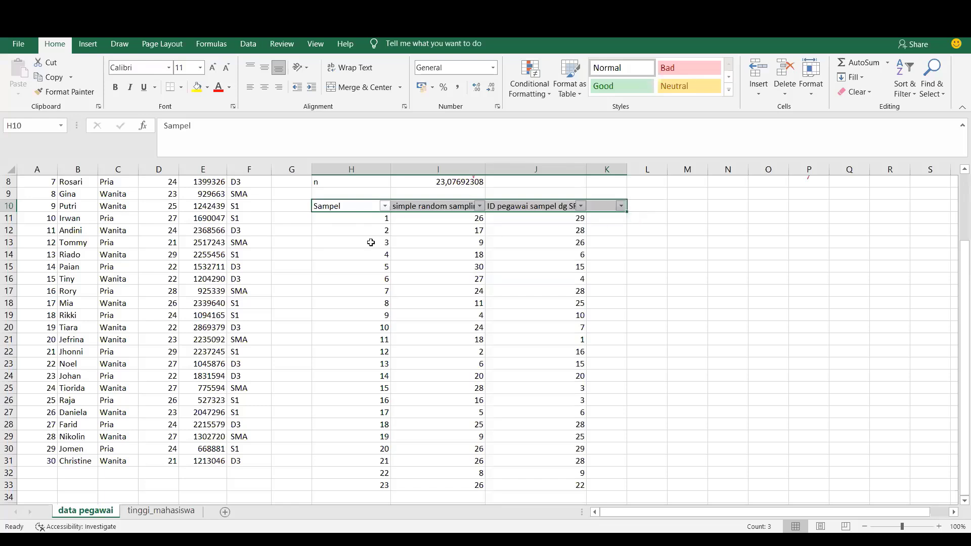
left_click(580, 205)
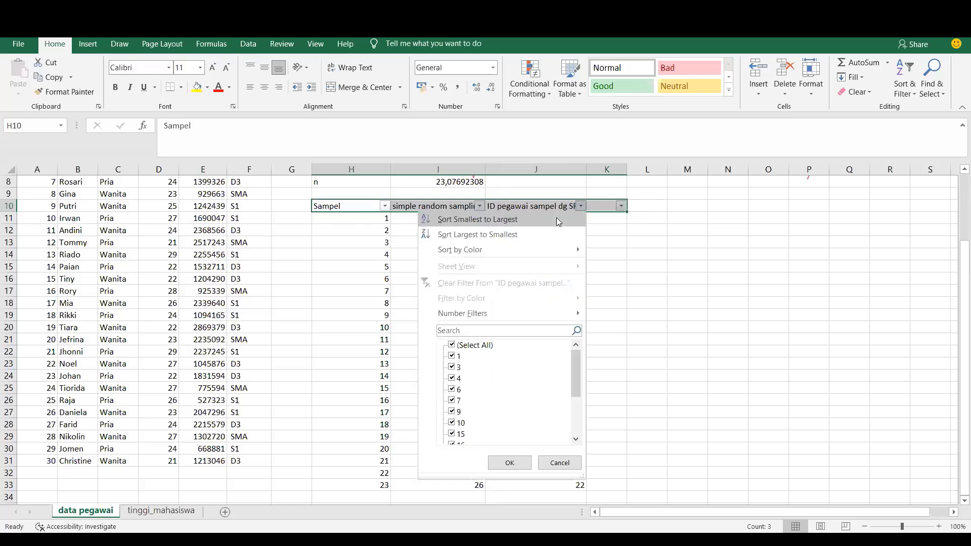
left_click(556, 219)
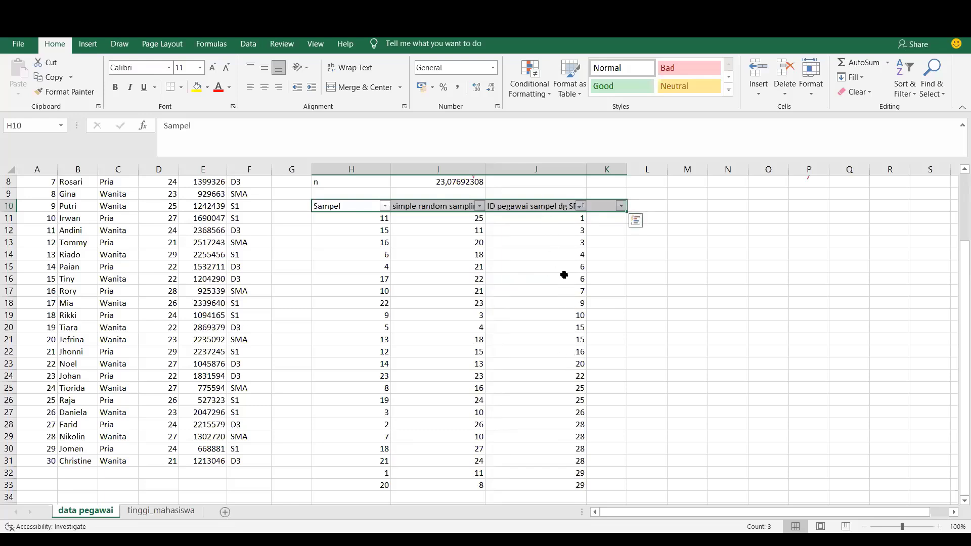
Go through the sorted employee IDs in J11:J33 cell by cell to check for repeated numbers.
left_click(565, 235)
key("Down")
key("Down")
key("Down")
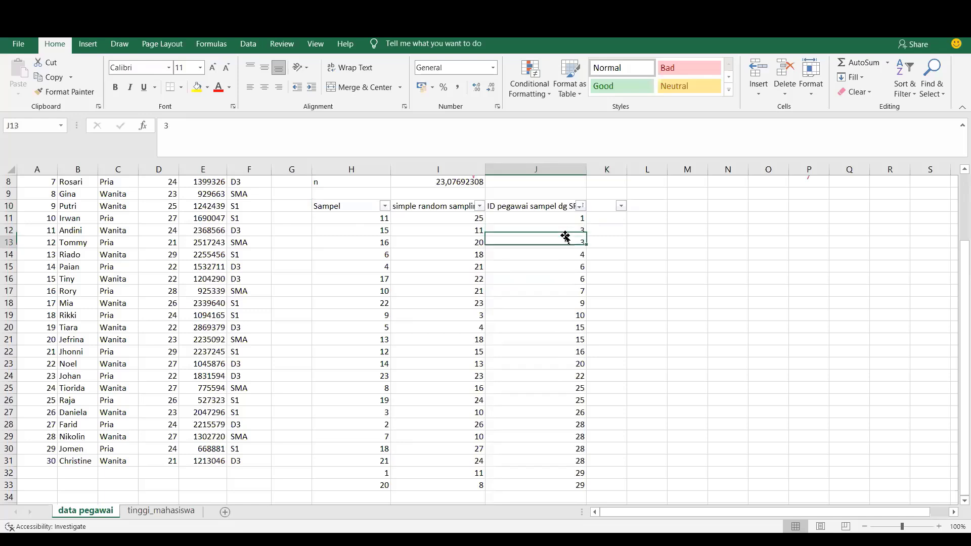
key("Down")
key("Down")
key("Down")
key("Down")
key("Down")
key("Down")
key("Down")
key("Down")
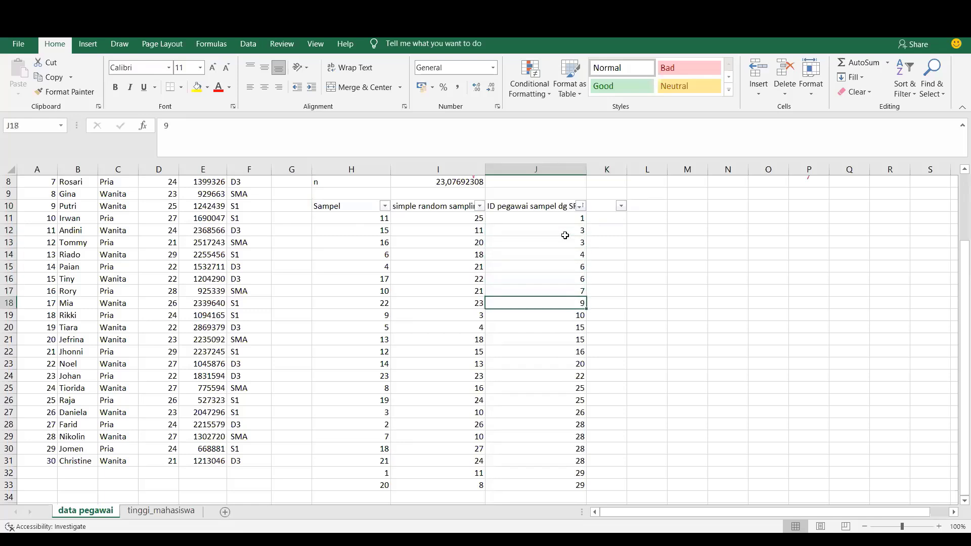
key("Down")
key("Down")
key("Down")
key("Down")
key("Down")
key("Down")
key("Down")
key("Down")
key("Down")
key("Down")
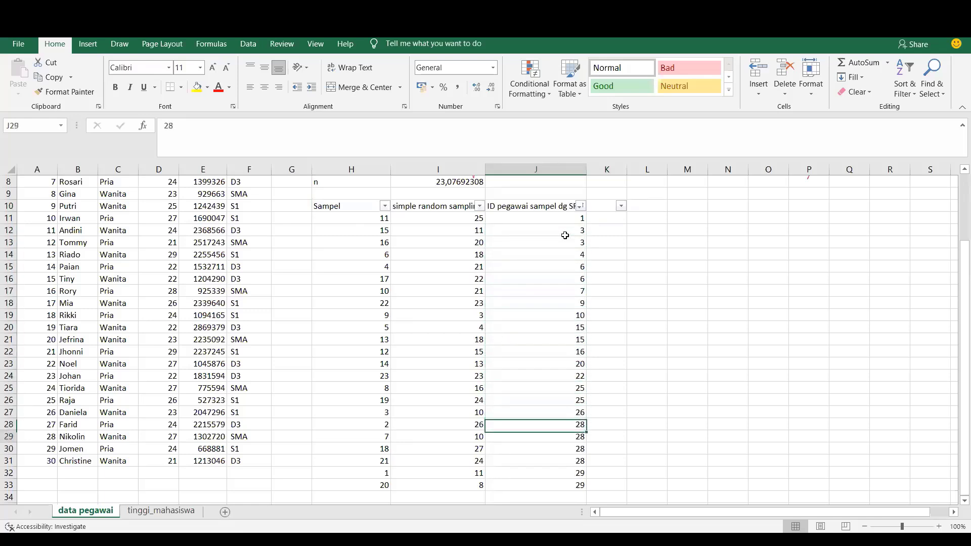
key("Up")
key("Up")
key("Up")
key("Up")
key("Up")
key("Up")
key("Up")
key("Up")
key("Up")
key("Up")
key("Up")
key("Up")
key("Up")
key("Up")
key("Up")
key("Up")
key("Up")
key("Up")
key("Up")
key("Up")
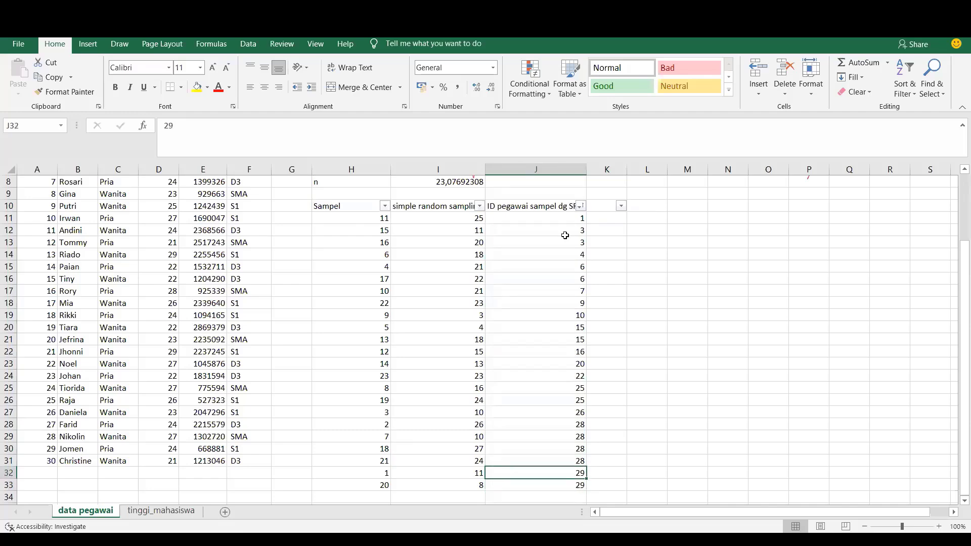
key("Down")
key("Down")
key("Down")
key("Down")
key("Down")
key("Down")
key("Down")
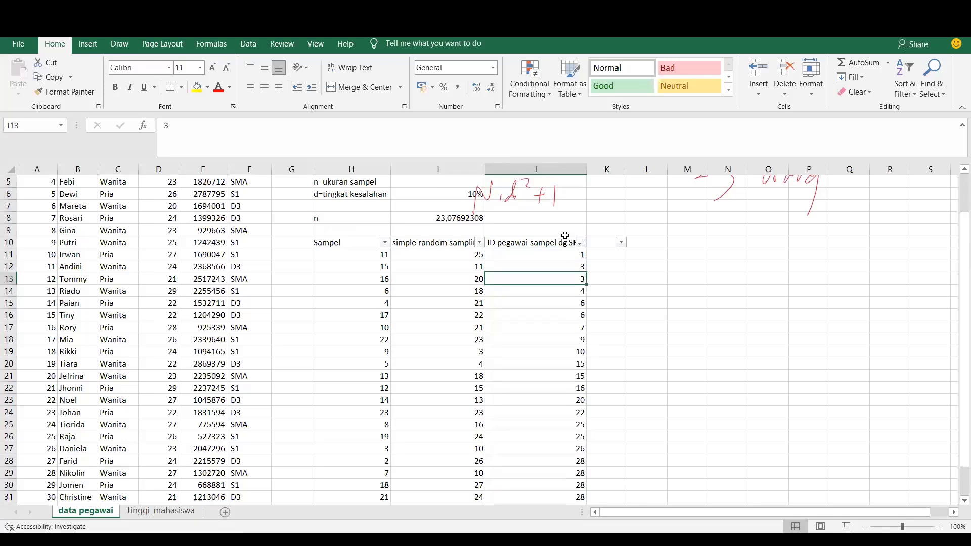
Replace the repeated employee IDs in column J, entering 5 in J13 and 8 in J16.
type("5")
key("Return")
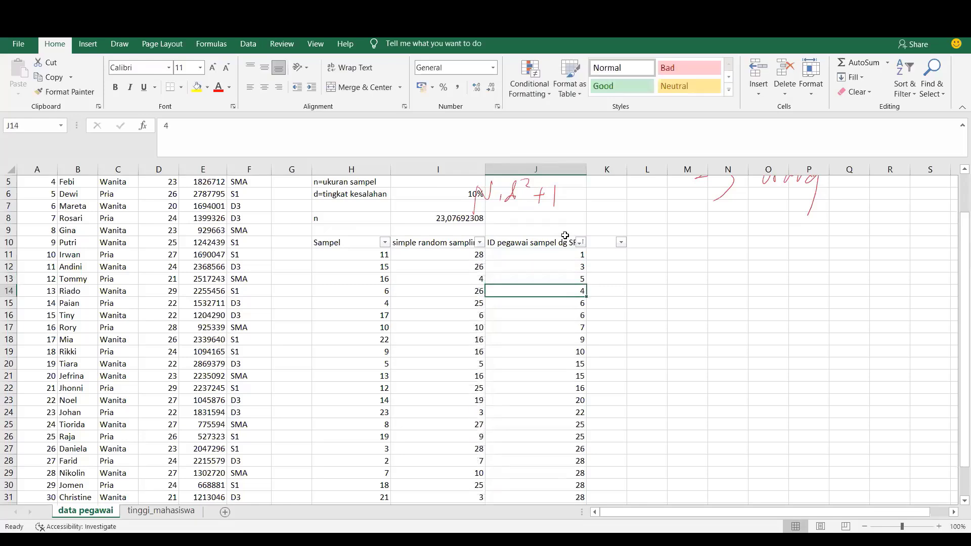
key("Down")
key("Down")
key("Down")
key("Down")
key("Down")
key("Up")
key("Up")
key("Up")
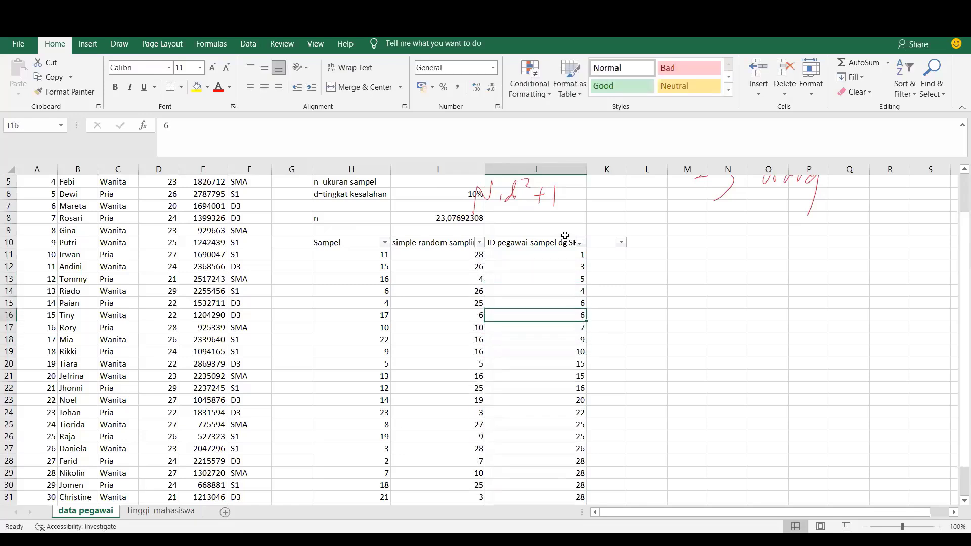
type("8")
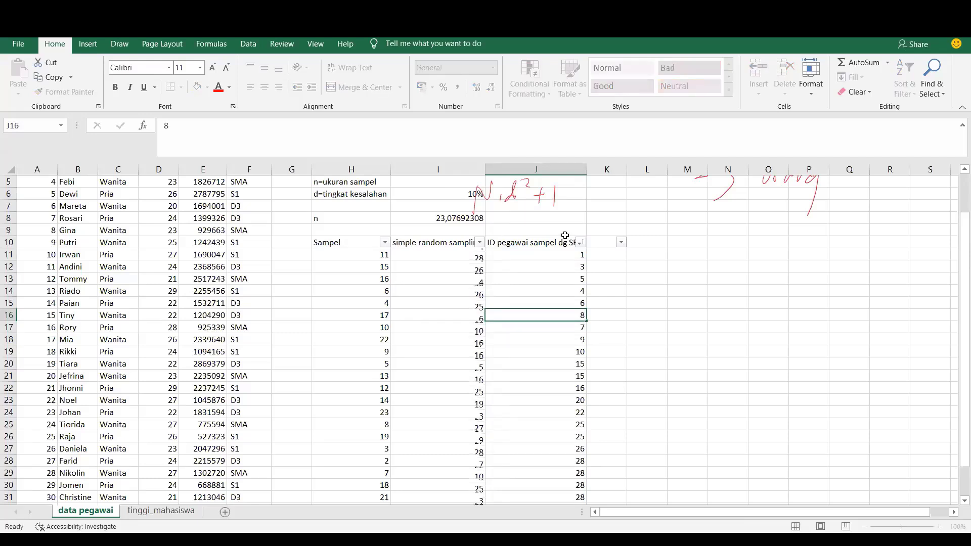
key("Return")
Replace the duplicate employee IDs in J20 with 17 and in J25 with 27.
key("Down")
key("Down")
key("Down")
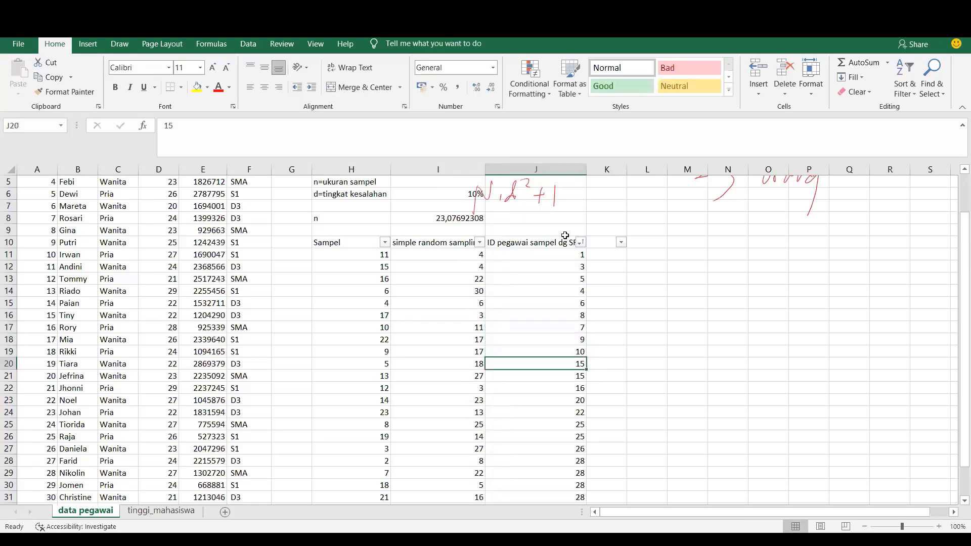
type("17")
key("Return")
key("Down")
key("Down")
key("Down")
key("Down")
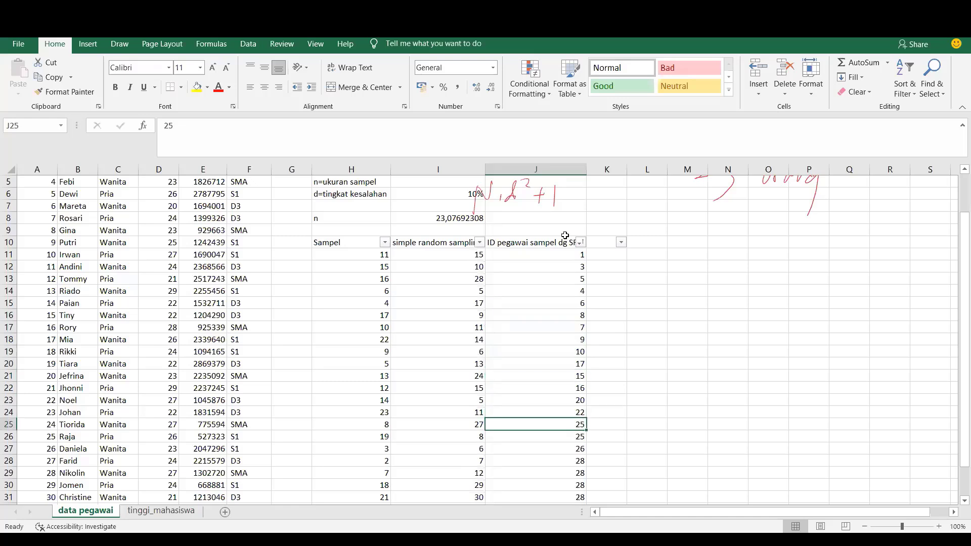
type("27")
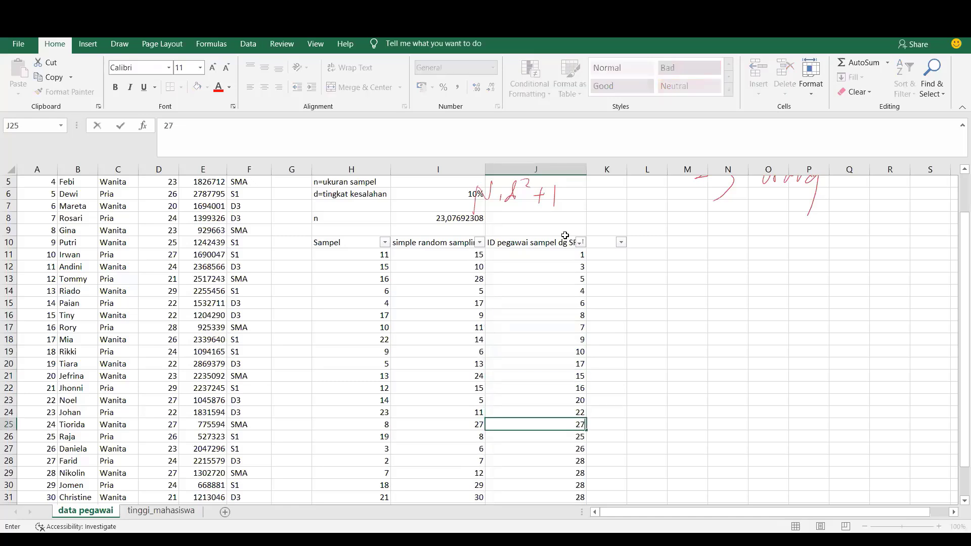
key("Return")
Replace the duplicate employee ID in J28 with 30.
key("Down")
key("Down")
key("Down")
key("Up")
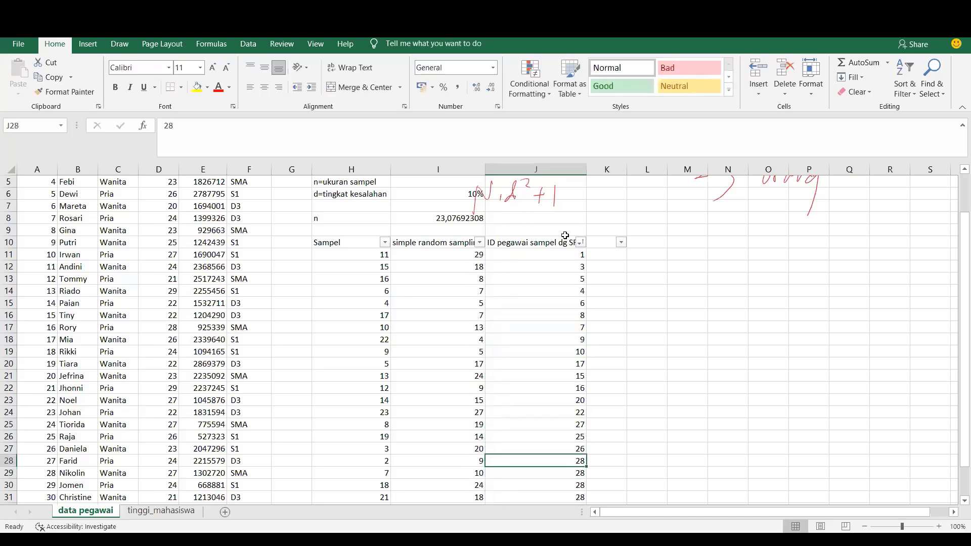
type("30")
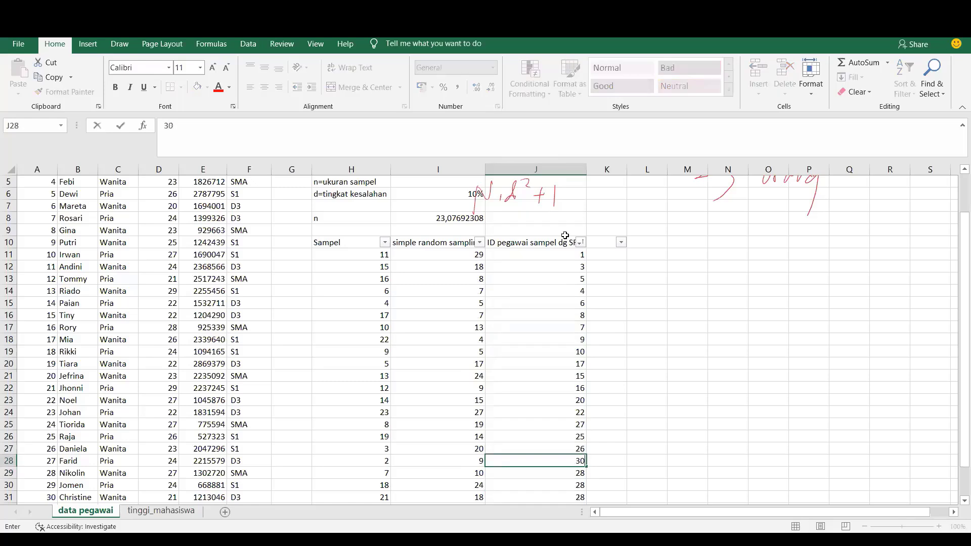
key("Return")
Replace the remaining repeats of 28 in the sample ID column, entering 14 in J30 and 13 in J31.
key("Down")
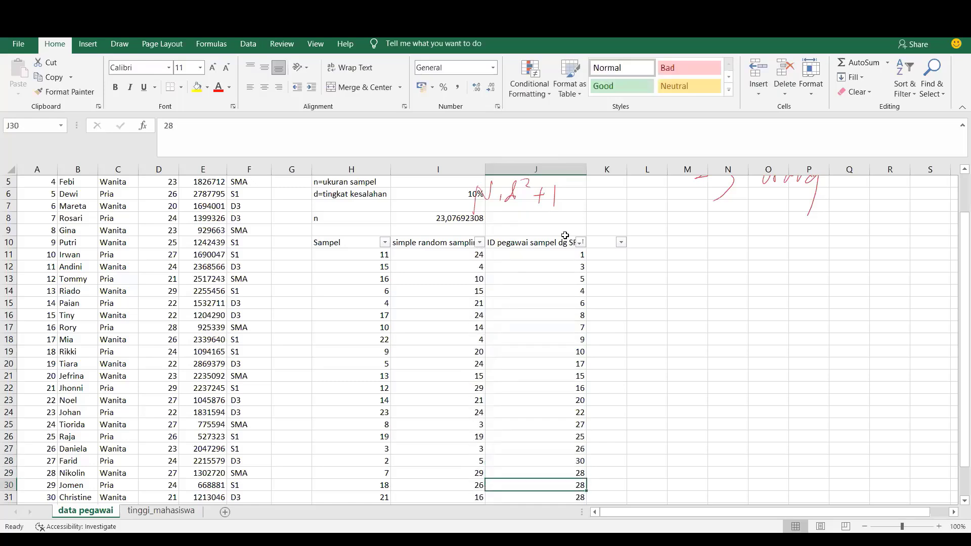
key("Down")
key("Down")
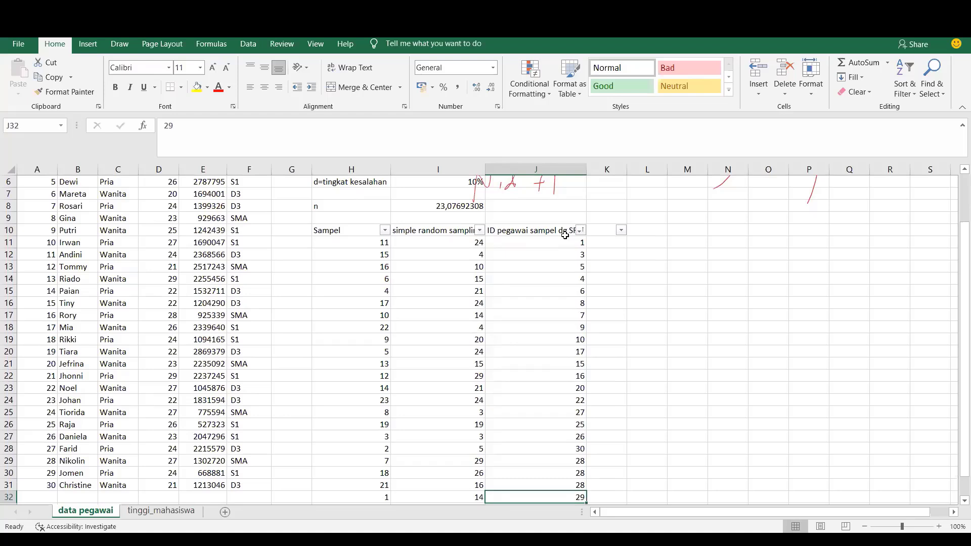
key("Up")
key("Up")
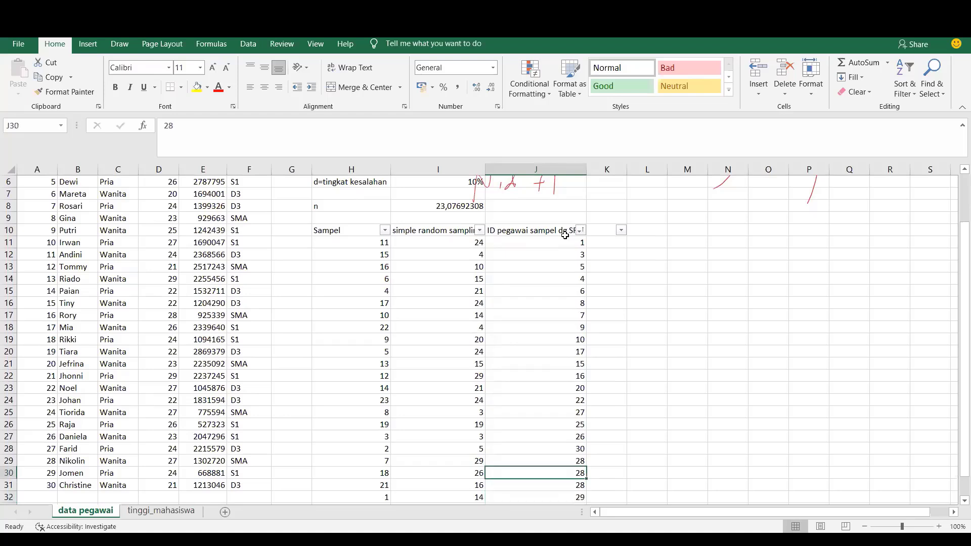
type("14")
key("Return")
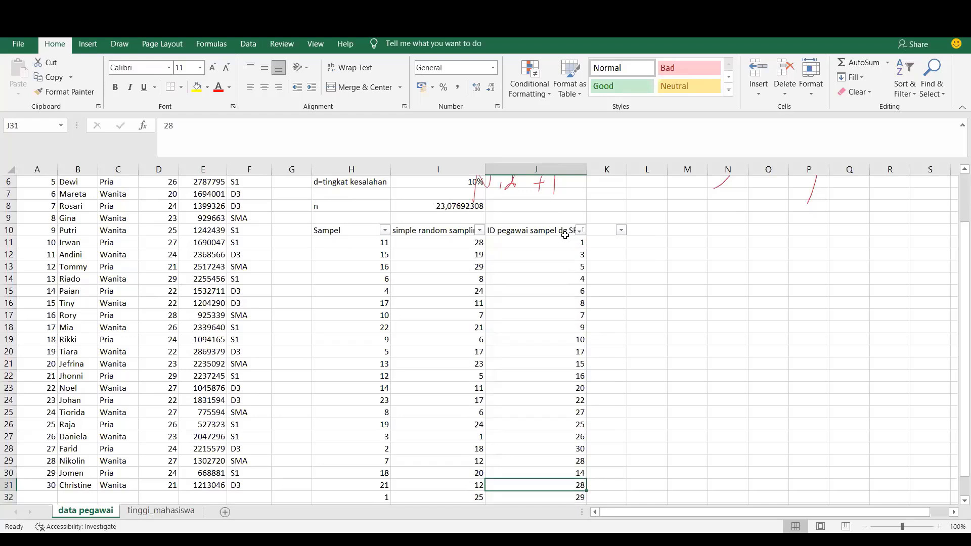
type("13")
key("Return")
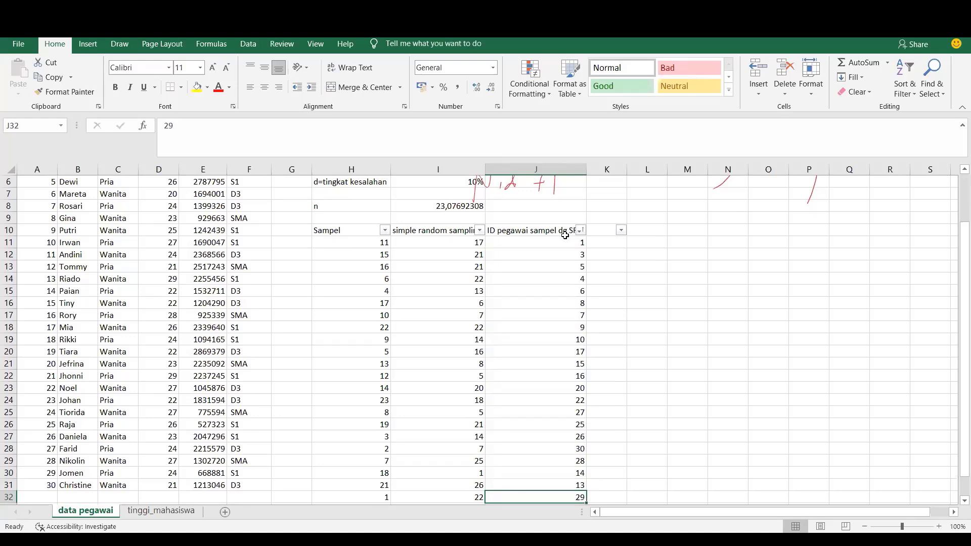
Recheck the edited employee IDs under "ID pegawai sampel dg SRS" from the last rows up to the header for remaining gaps or repeats.
key("Up")
key("Up")
key("Up")
key("Up")
key("Up")
key("Up")
key("Up")
key("Up")
key("Up")
key("Up")
key("Up")
key("Up")
key("Up")
key("Up")
key("Up")
key("Up")
key("Up")
key("Up")
key("Up")
key("Up")
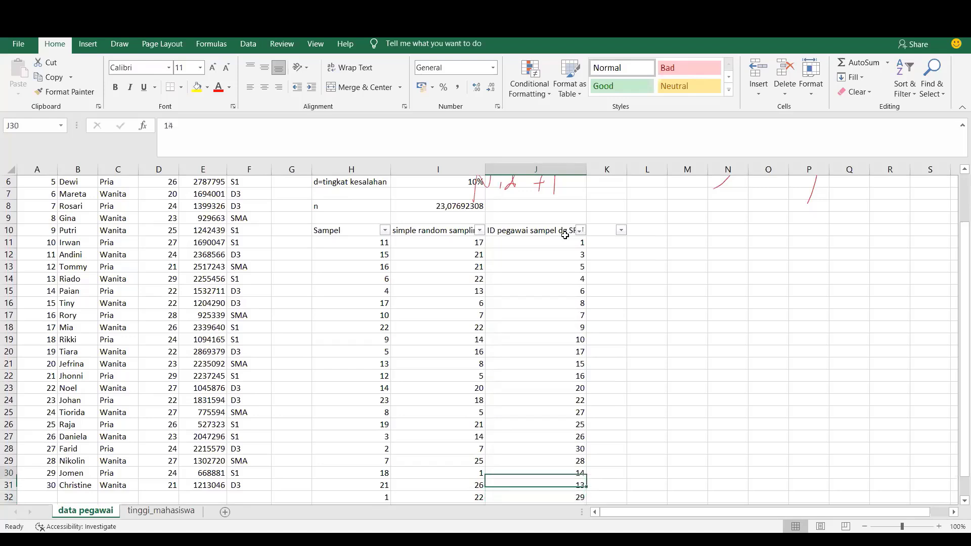
key("Down")
key("Down")
key("Down")
key("Down")
key("Down")
key("Down")
key("Down")
key("Down")
key("Down")
key("Down")
key("Down")
key("Down")
key("Down")
key("Down")
key("Down")
key("Down")
key("Down")
key("Down")
key("Down")
key("Down")
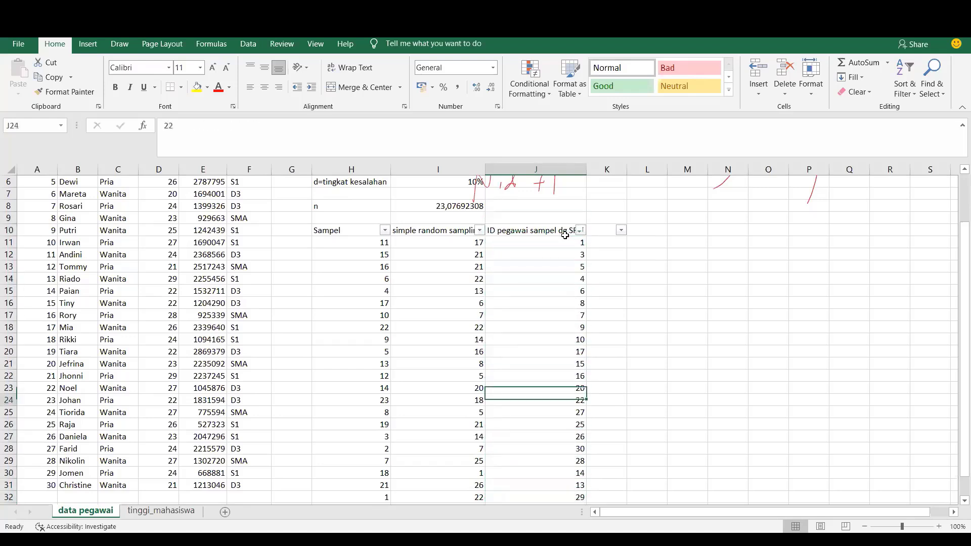
key("Up")
key("Up")
key("Up")
key("Up")
key("Up")
key("Up")
key("Up")
key("Up")
key("Up")
key("Up")
key("Up")
key("Up")
key("Up")
key("Up")
key("Up")
key("Up")
key("Up")
key("Up")
key("Up")
key("Up")
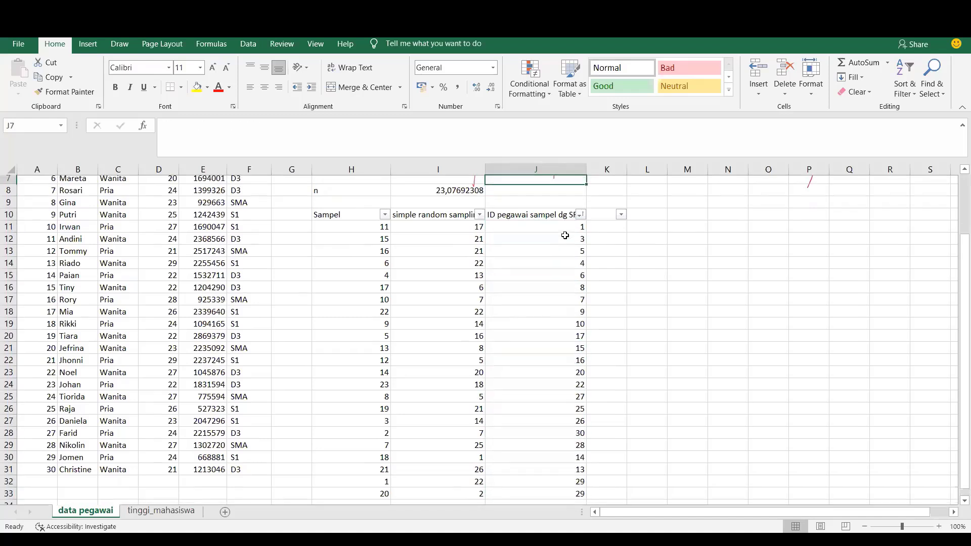
key("Down")
key("Down")
key("Down")
key("Down")
key("Down")
key("Up")
key("Up")
key("Up")
key("Up")
key("Up")
key("Up")
key("Up")
key("Up")
key("Up")
key("Up")
key("Up")
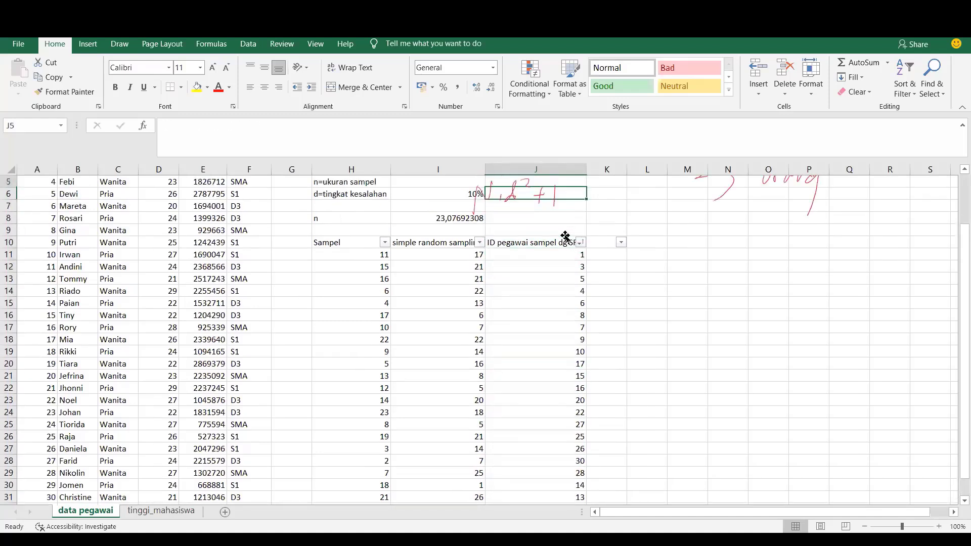
key("Down")
key("Down")
key("Down")
key("Down")
key("Down")
key("Down")
key("Down")
key("Down")
key("Down")
key("Down")
key("Down")
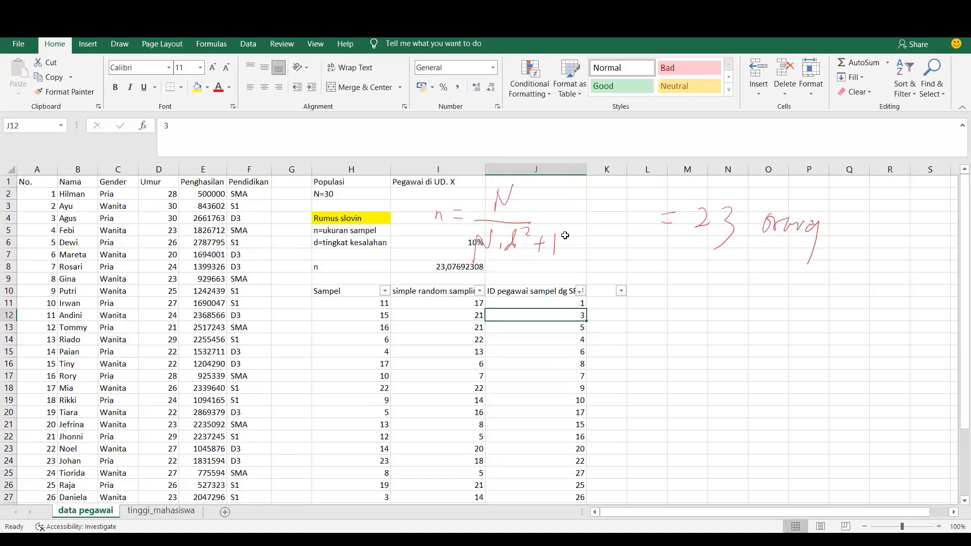
key("Up")
key("Up")
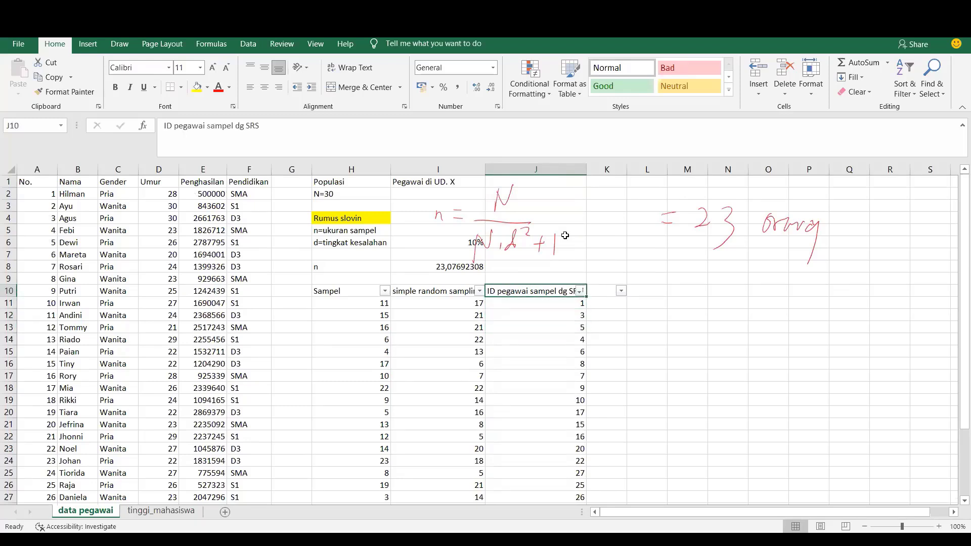
key("Down")
key("Up")
key("Up")
key("Down")
key("Down")
key("Up")
key("Down")
Start a VLOOKUP formula in K11 with J11 as lookup value and the absolute range $A$1:$F$31 as table array.
key("Right")
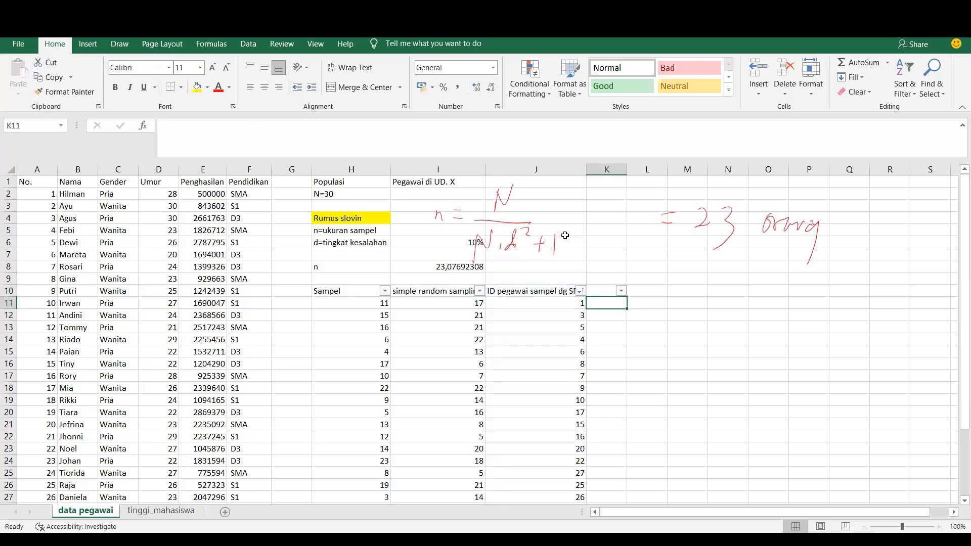
type("=vloo")
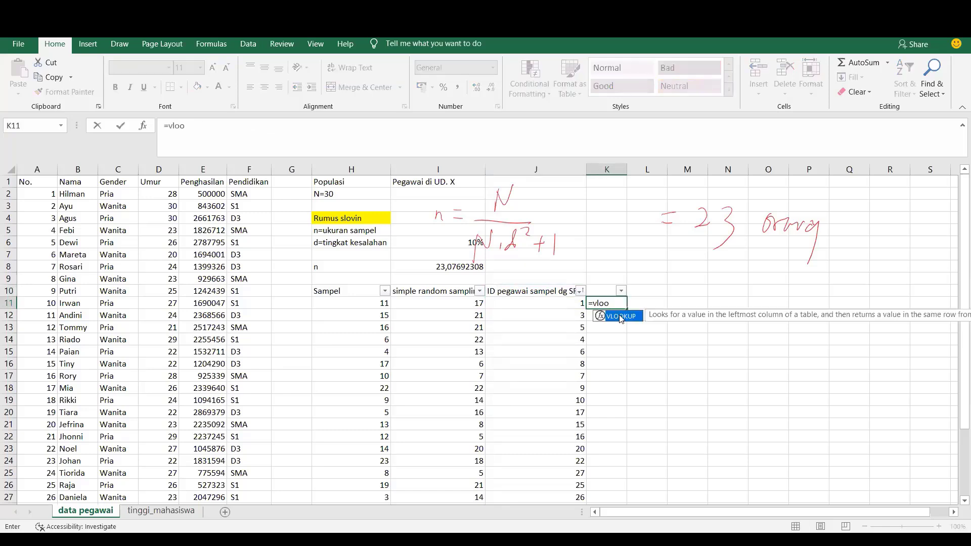
double_click(621, 317)
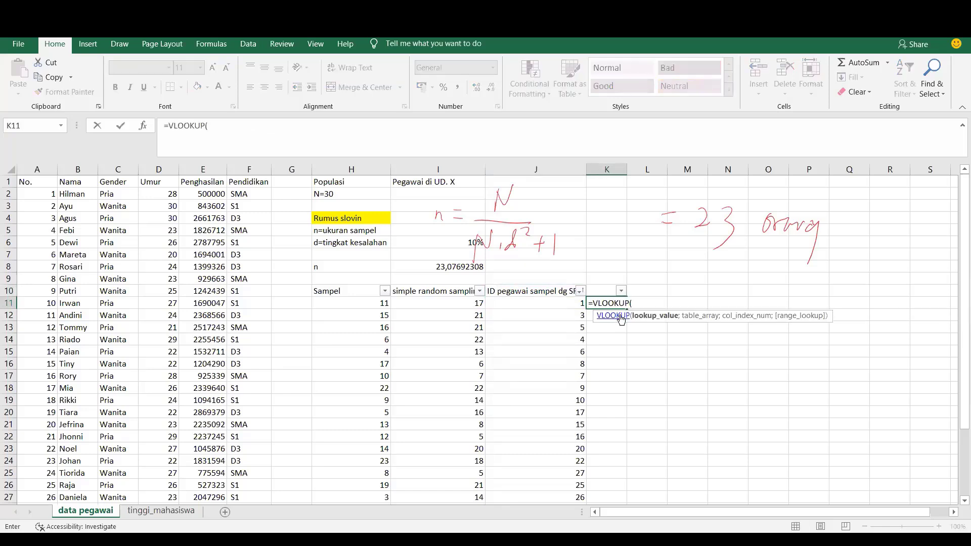
left_click(571, 303)
type(";")
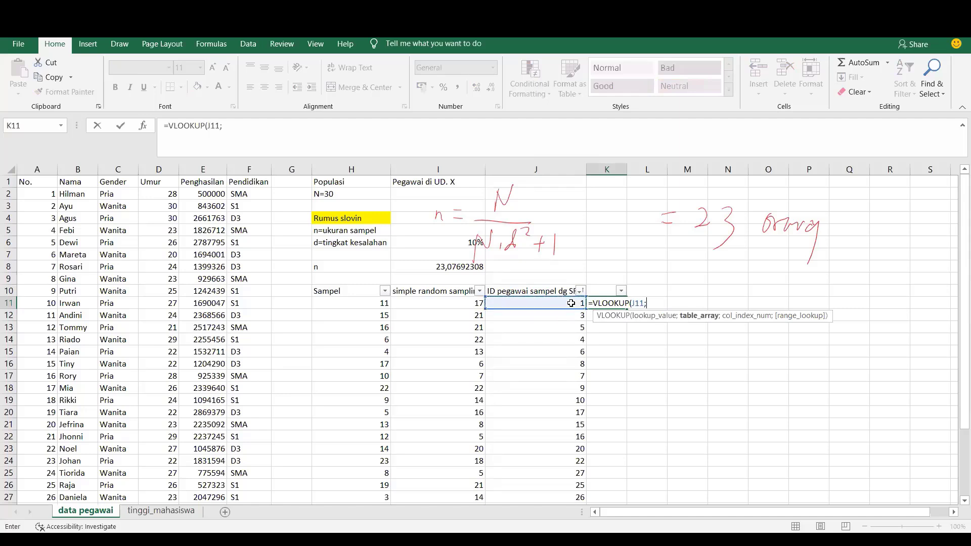
left_click(44, 181)
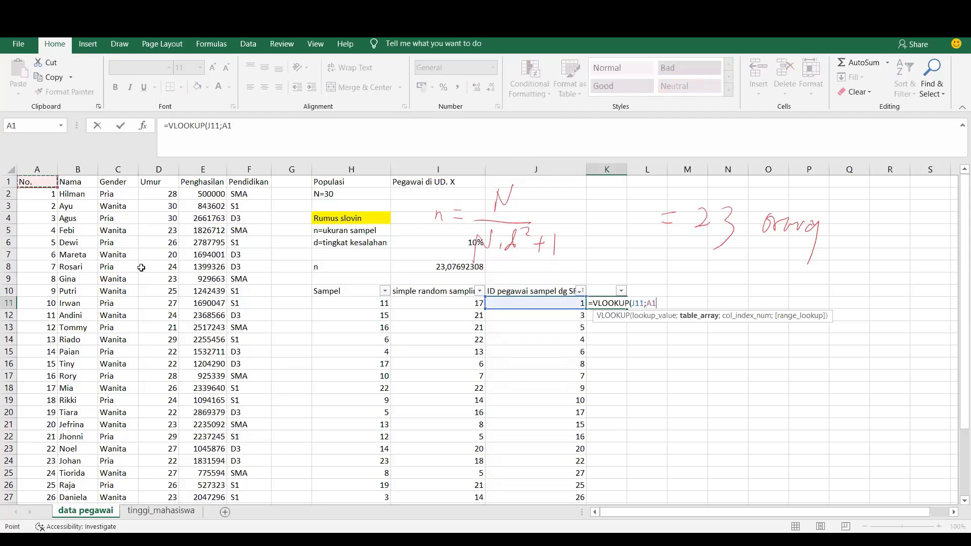
left_click_drag(141, 268, 251, 487)
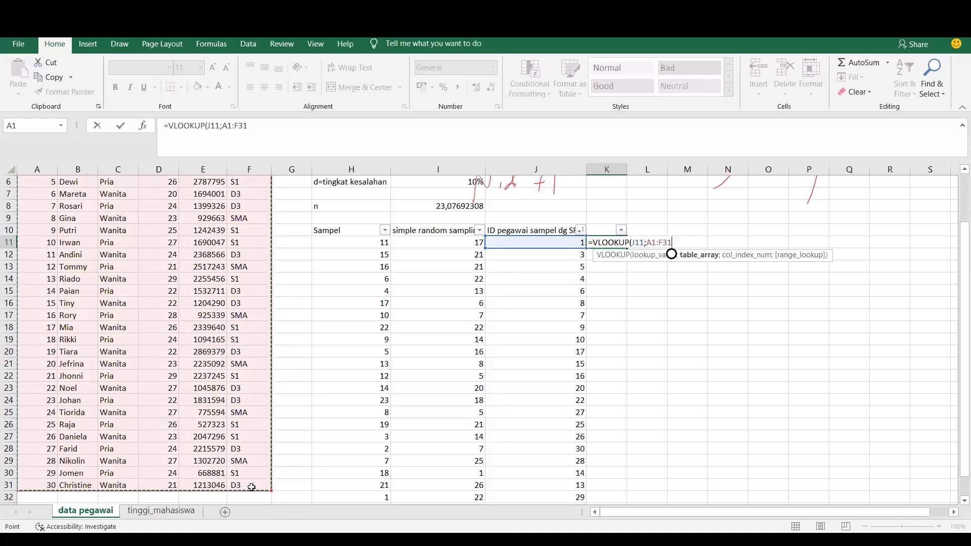
key("F4")
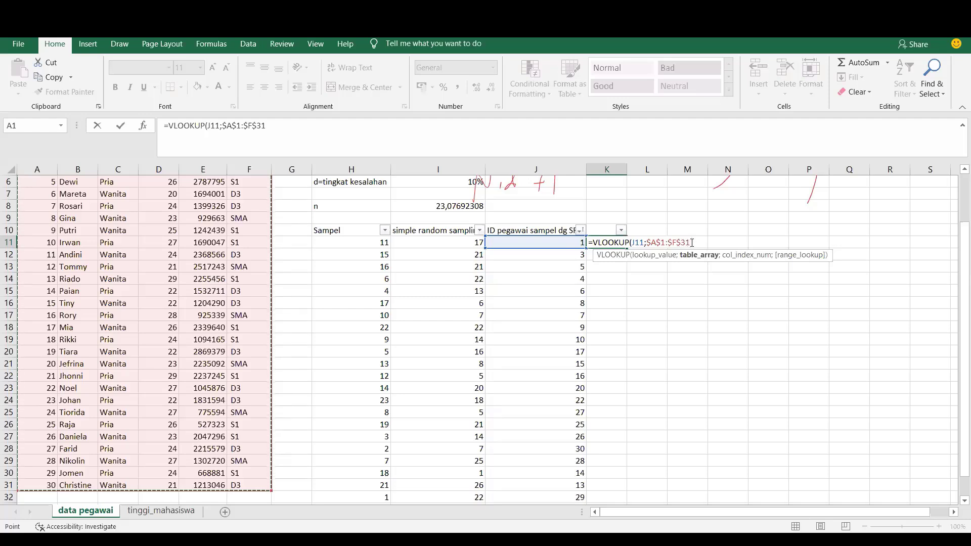
type(";")
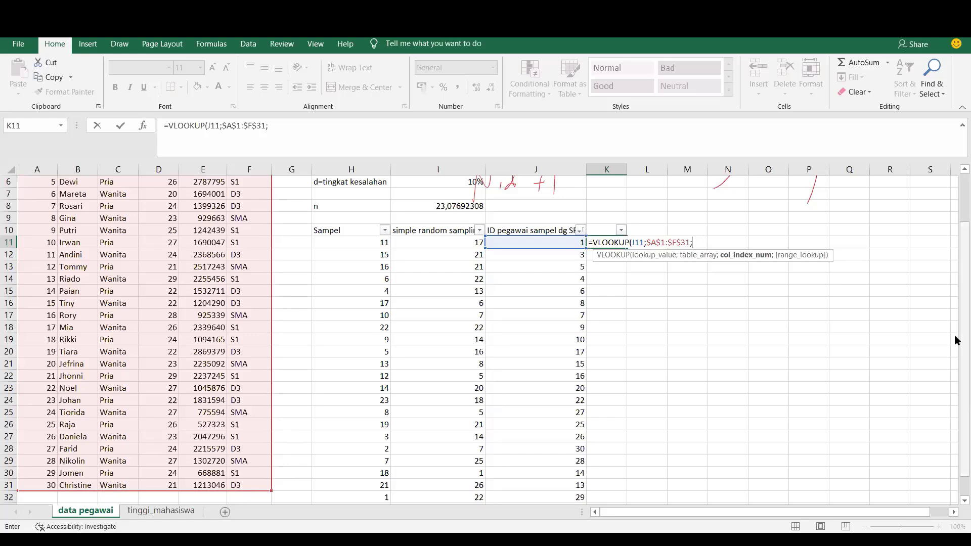
Complete the K11 VLOOKUP with column index 1 and FALSE for an exact match.
scroll(953, 278, "up", 2)
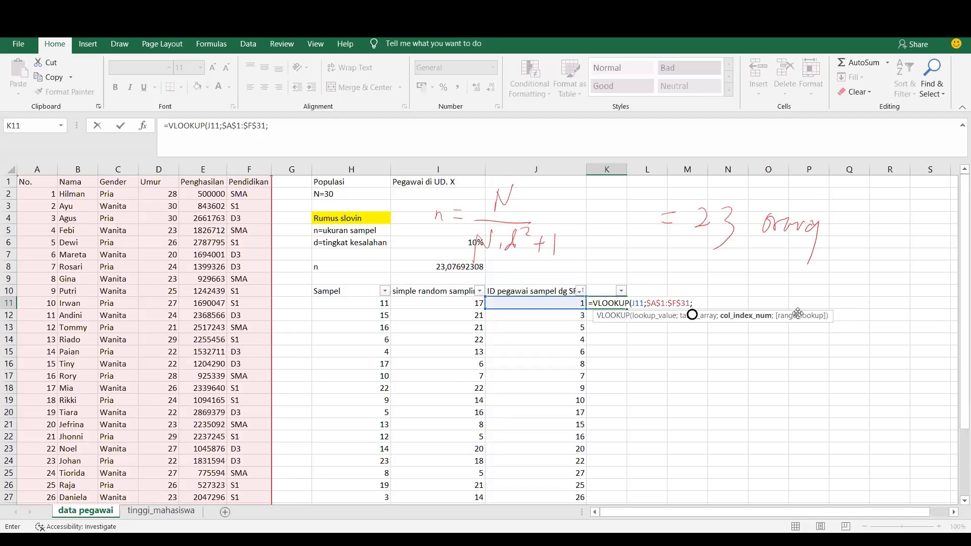
type("1")
type(";")
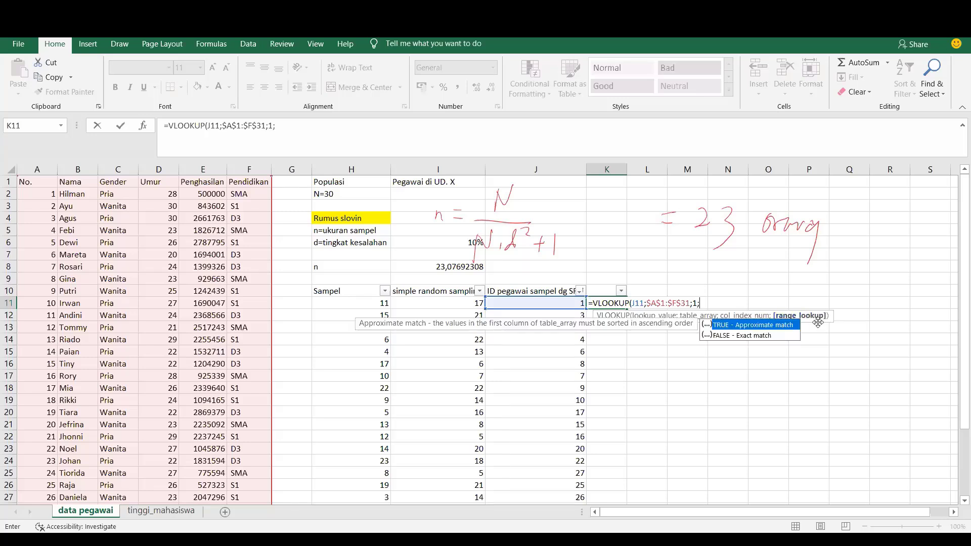
left_click(767, 336)
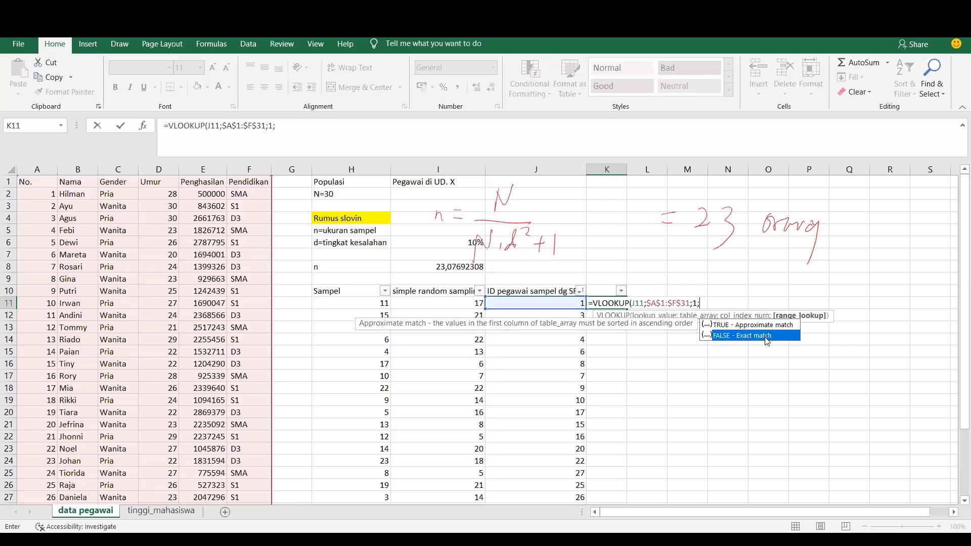
double_click(766, 335)
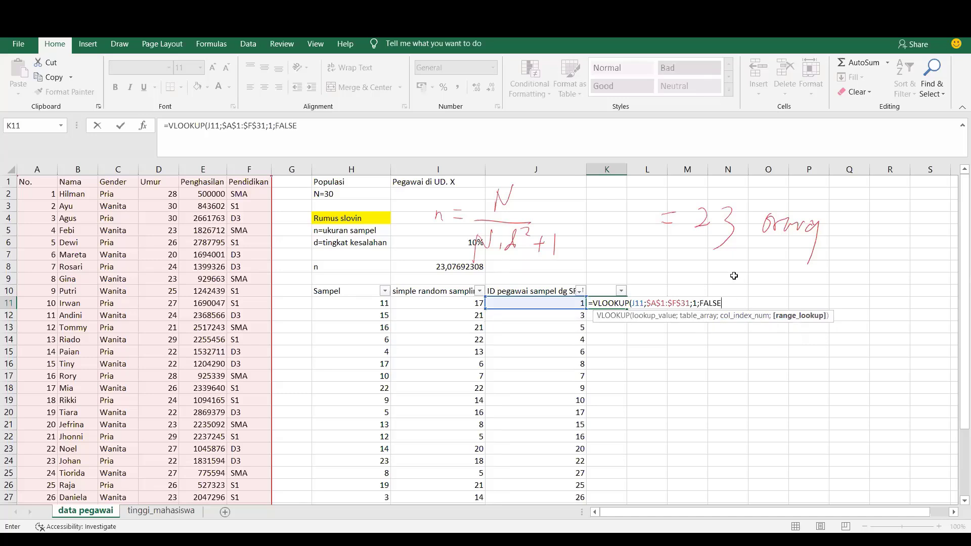
key("Return")
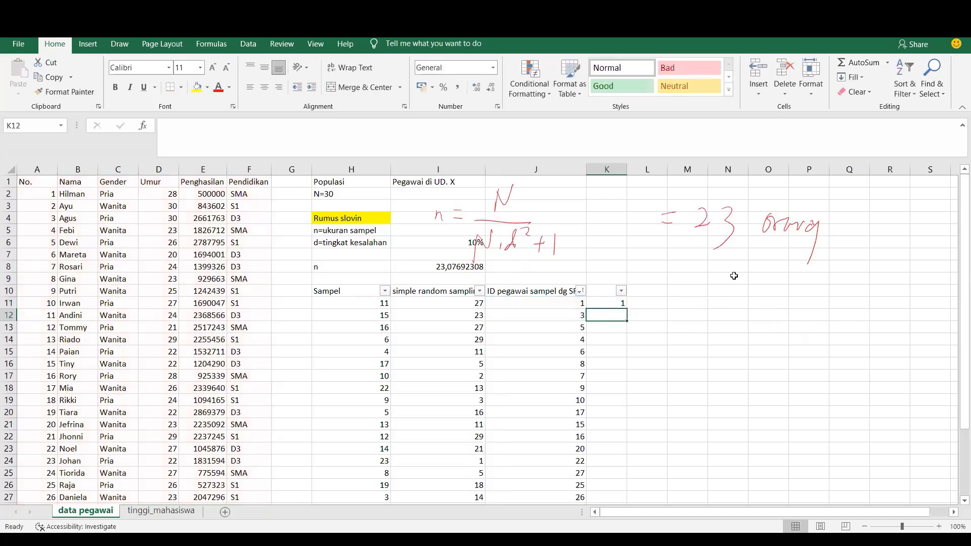
Fill the K11 lookup formula down to K33 and re-sort the "ID pegawai sampel dg SRS" column from smallest to largest.
left_click(620, 304)
left_click_drag(627, 308, 621, 475)
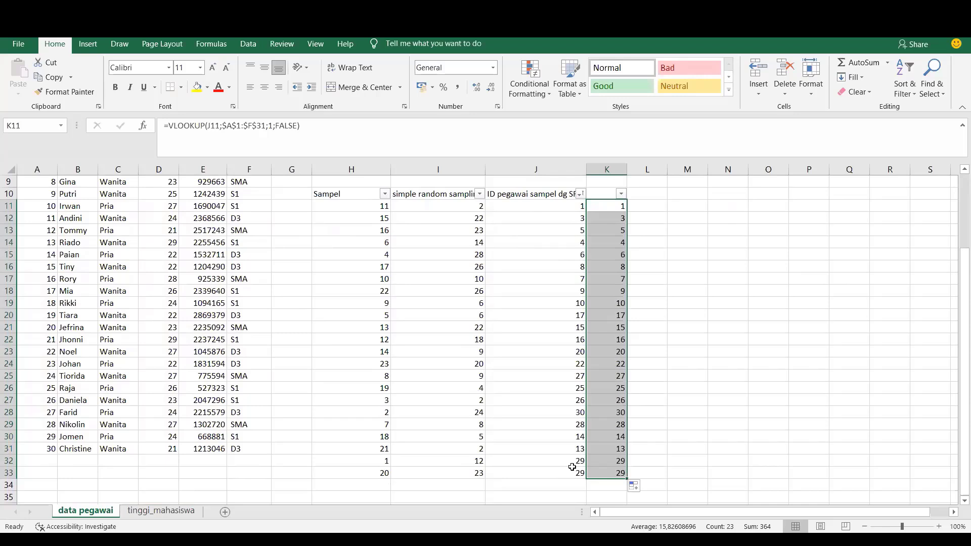
left_click(577, 194)
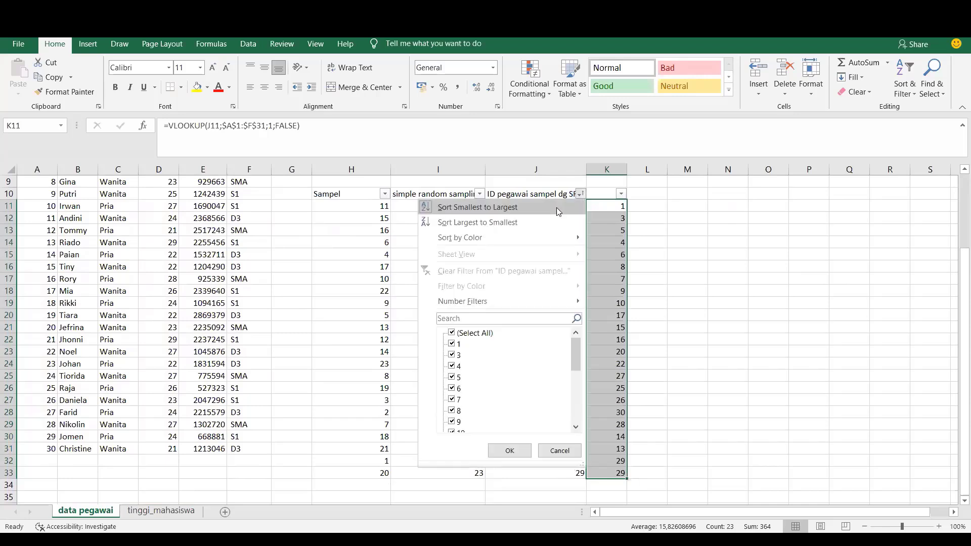
left_click(558, 211)
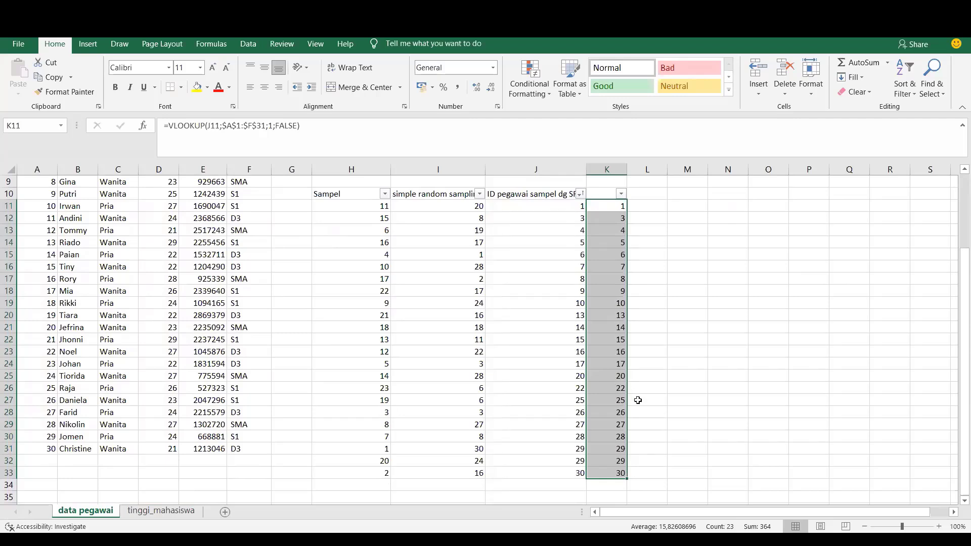
Replace the repeated ID 29 in J31 with 24 and re-sort the "ID pegawai sampel dg SRS" column from smallest to largest.
left_click(580, 457)
left_click(577, 448)
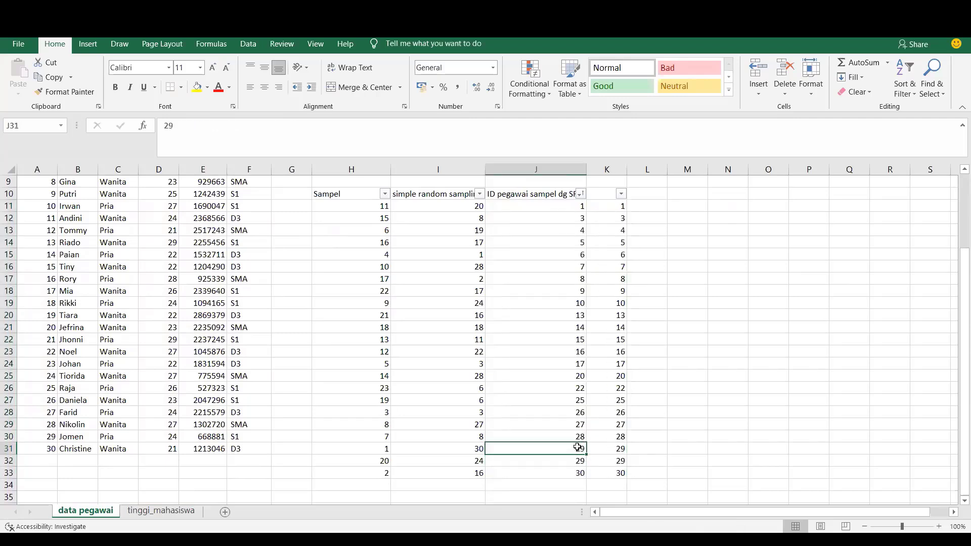
type("24")
left_click(681, 458)
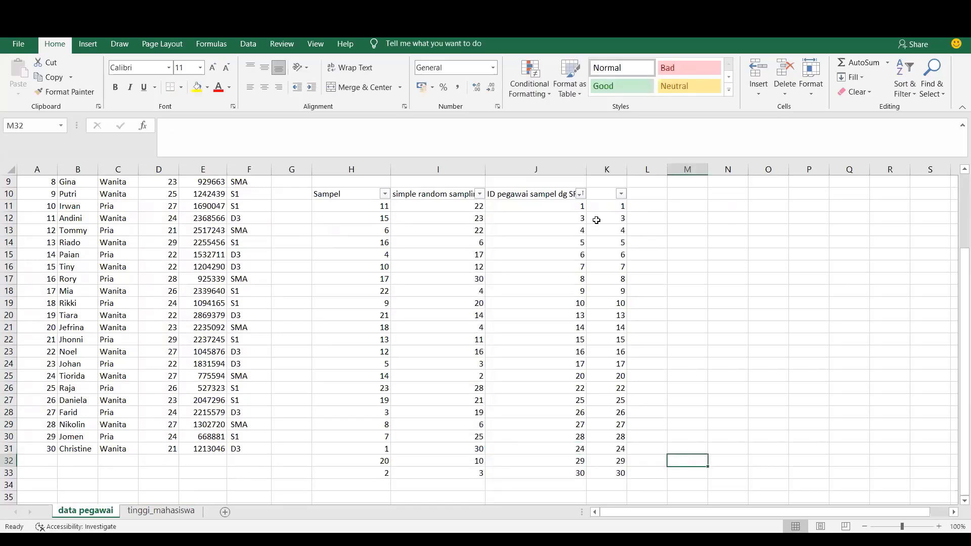
left_click(581, 195)
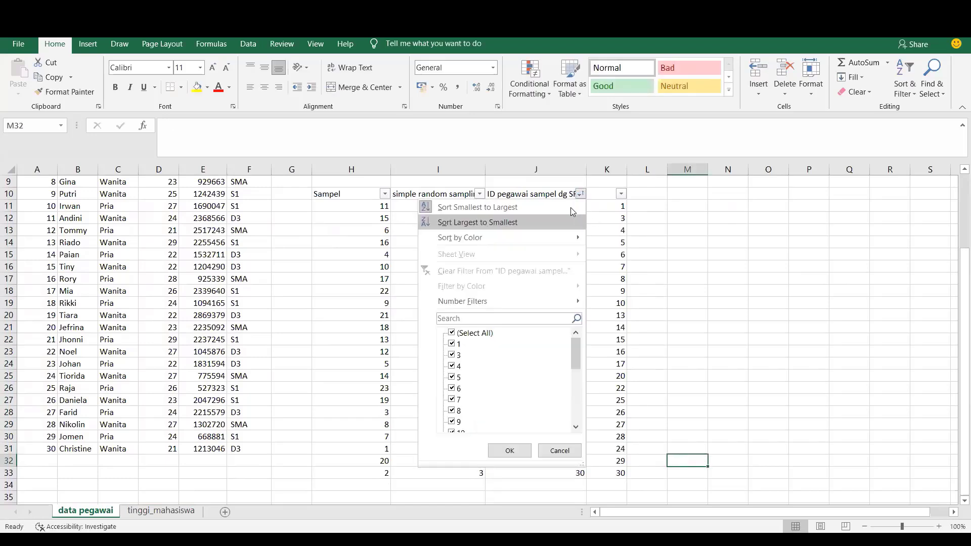
left_click(571, 208)
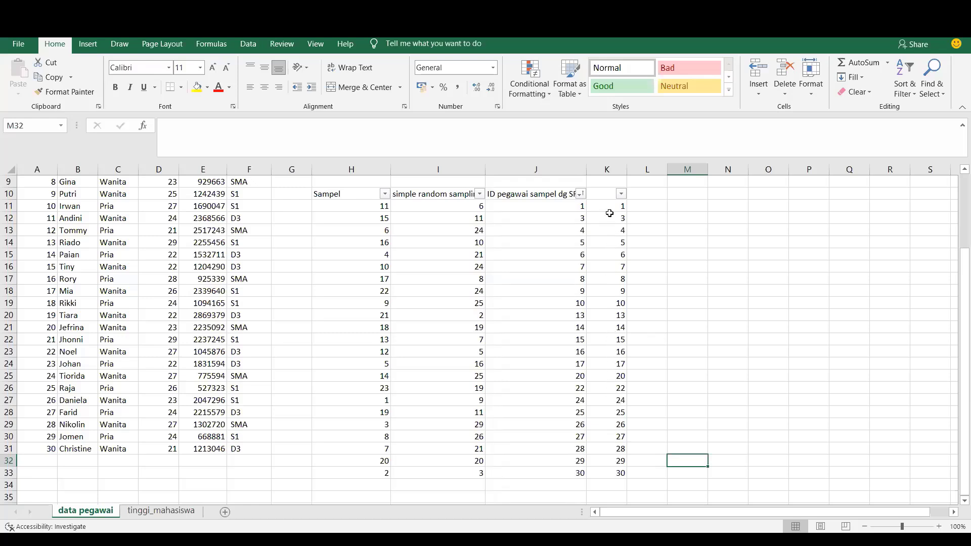
Copy the VLOOKUP formula text from K11 into L11 with its references left as they are.
left_click(607, 255)
key("Up")
key("Up")
key("Up")
key("Up")
key("Up")
key("Up")
key("Up")
key("Up")
key("Up")
key("Up")
key("Up")
key("Up")
key("Down")
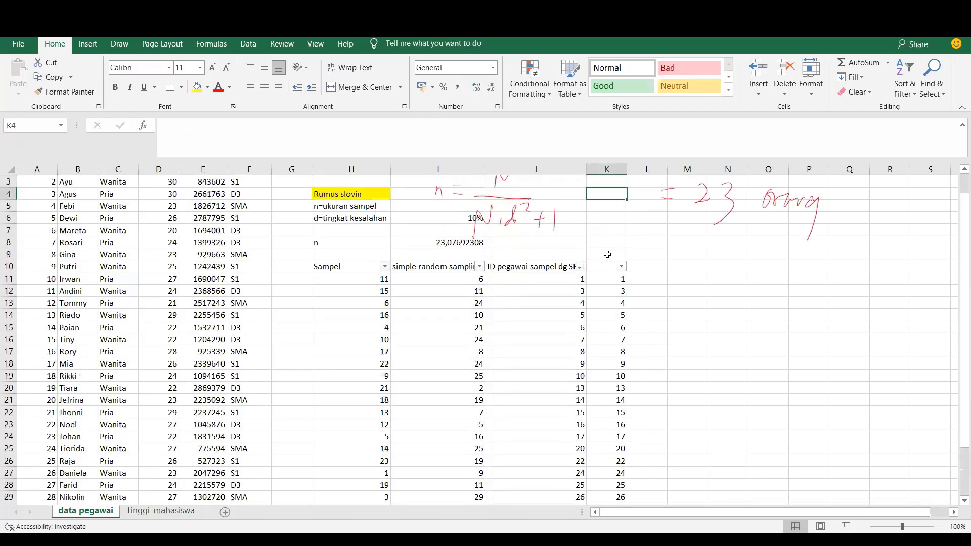
key("Down")
key("Down")
key("Down")
key("Down")
key("Down")
key("Down")
key("Down")
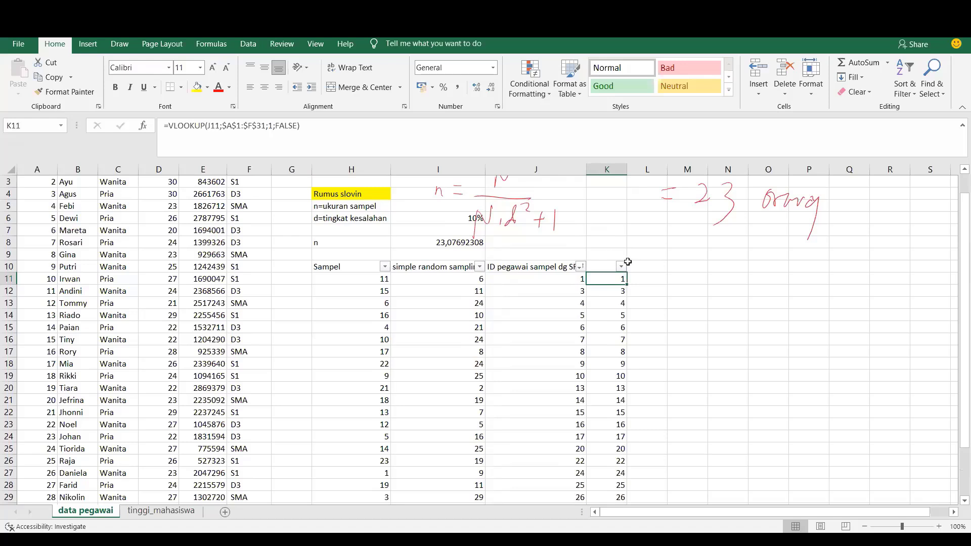
left_click_drag(302, 126, 96, 112)
key("ctrl+c")
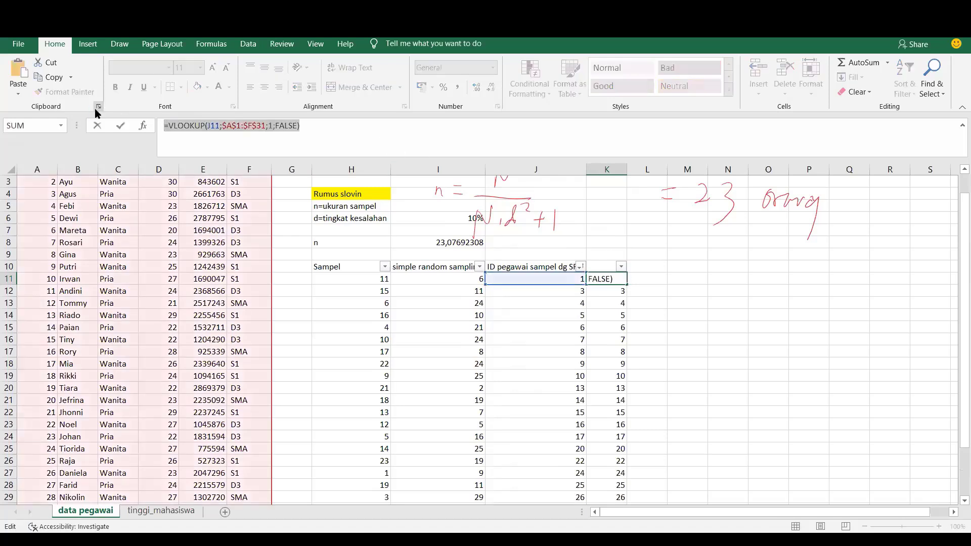
key("Return")
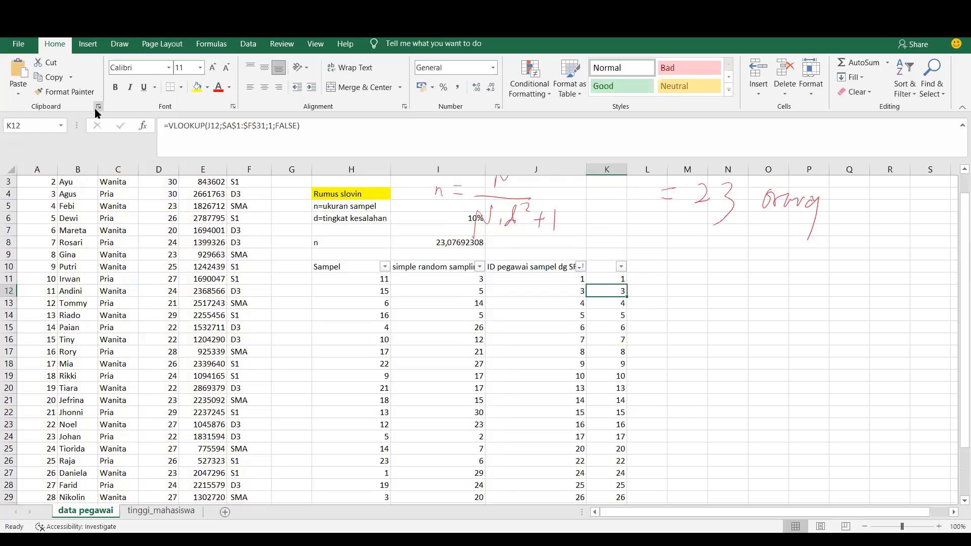
left_click(659, 276)
key("ctrl+v")
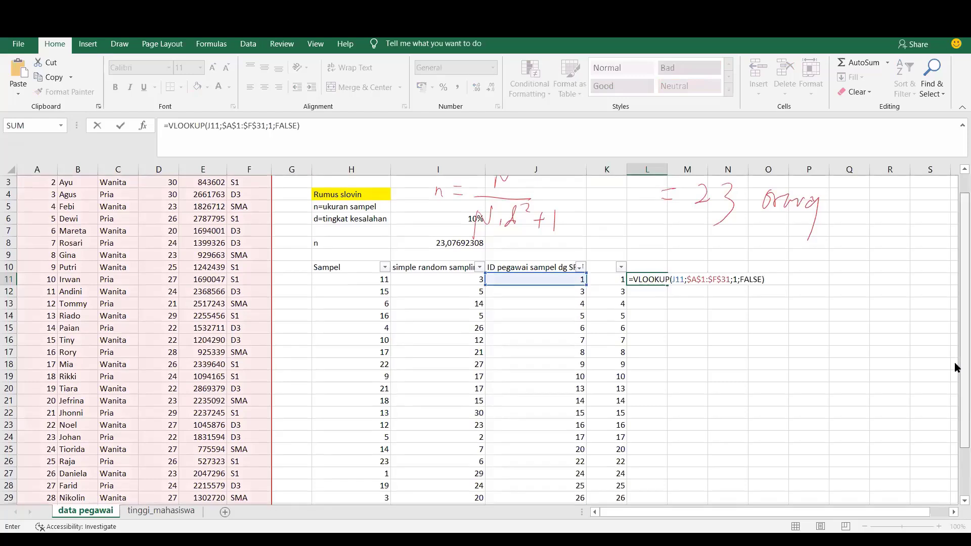
Change the column index of the L11 VLOOKUP to 5 to return the Penghasilan value.
scroll(957, 298, "up", 1)
scroll(957, 278, "up", 1)
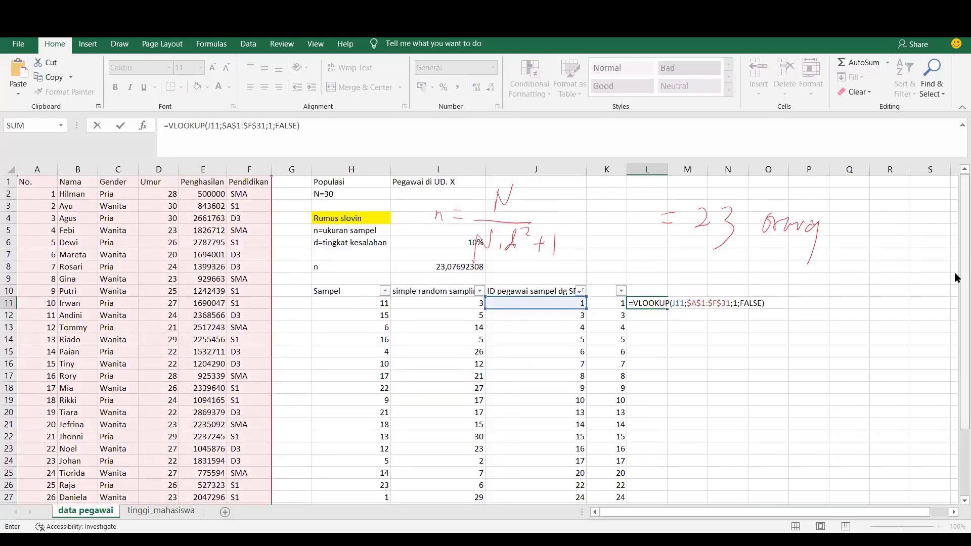
left_click(737, 303)
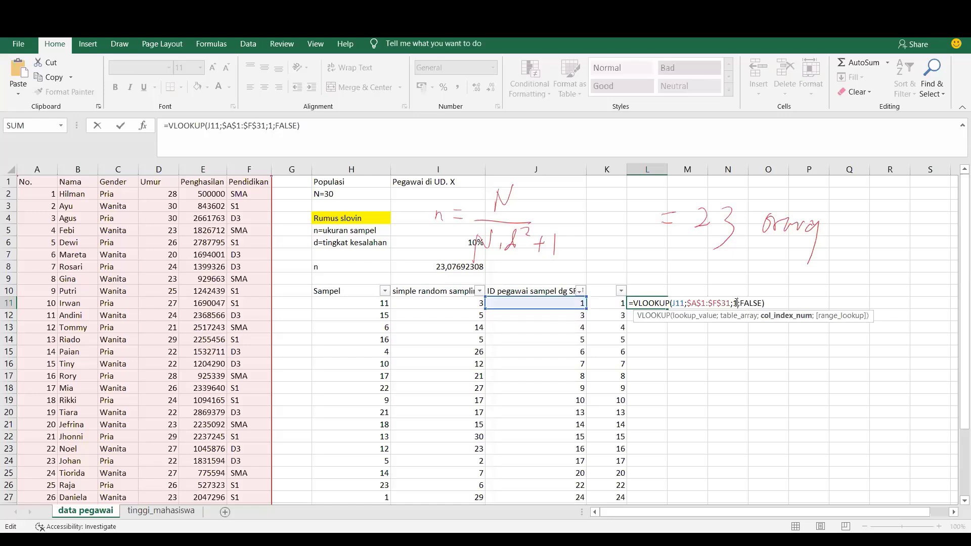
key("BackSpace")
type("5")
key("Return")
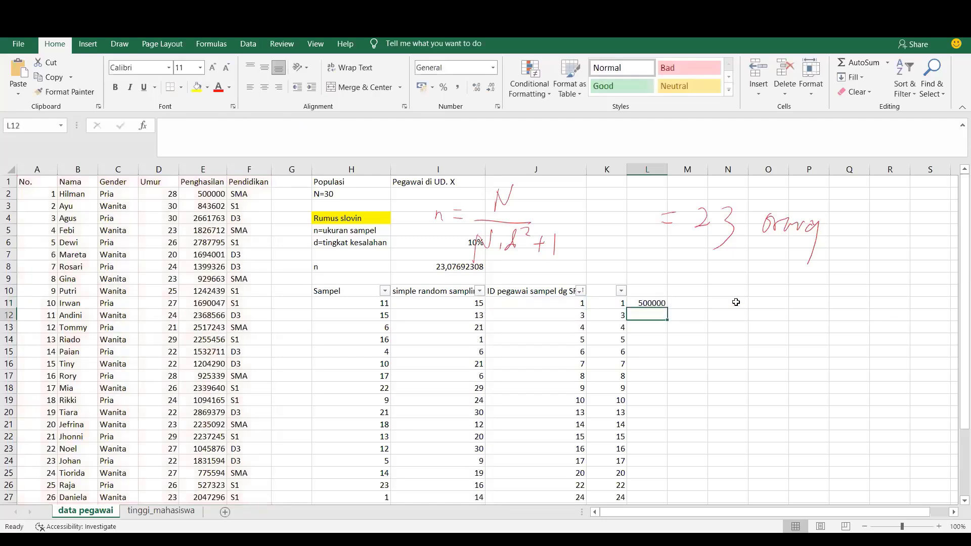
Fill the L11 income lookup down through the last sampled row, L33, and clear the surplus formula in L34.
left_click(658, 302)
left_click_drag(667, 309, 652, 493)
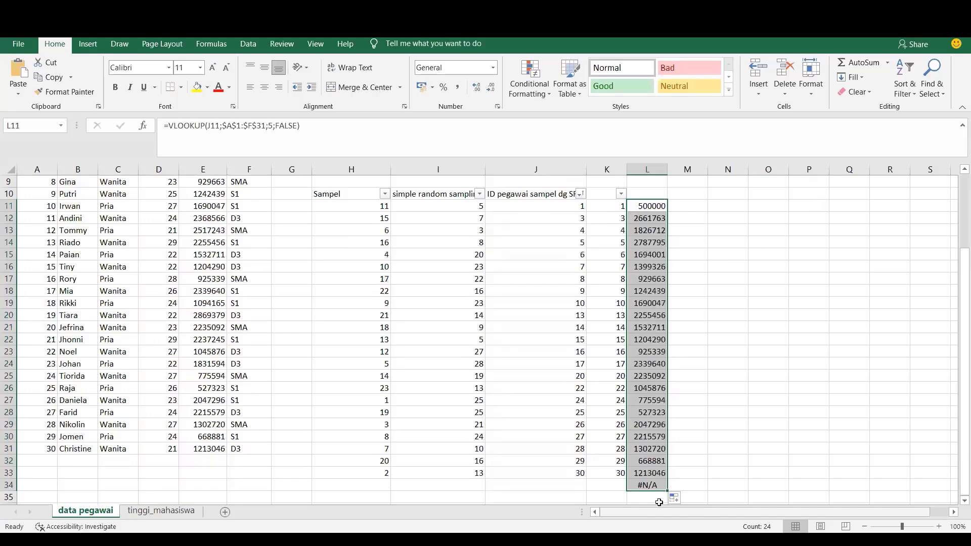
left_click(650, 486)
key("Delete")
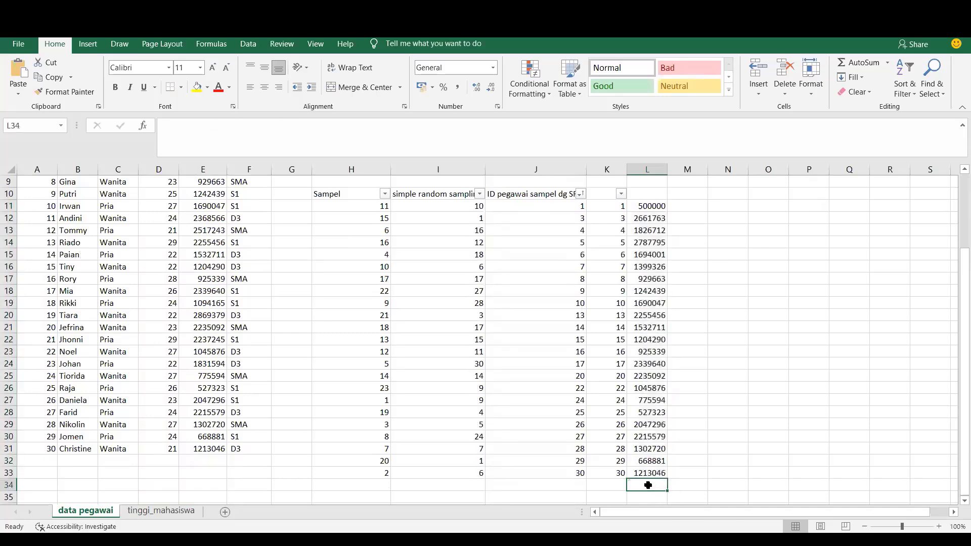
Label the lookup columns by entering "penghasilan" in L10 and "no id" in K10.
left_click_drag(961, 391, 961, 228)
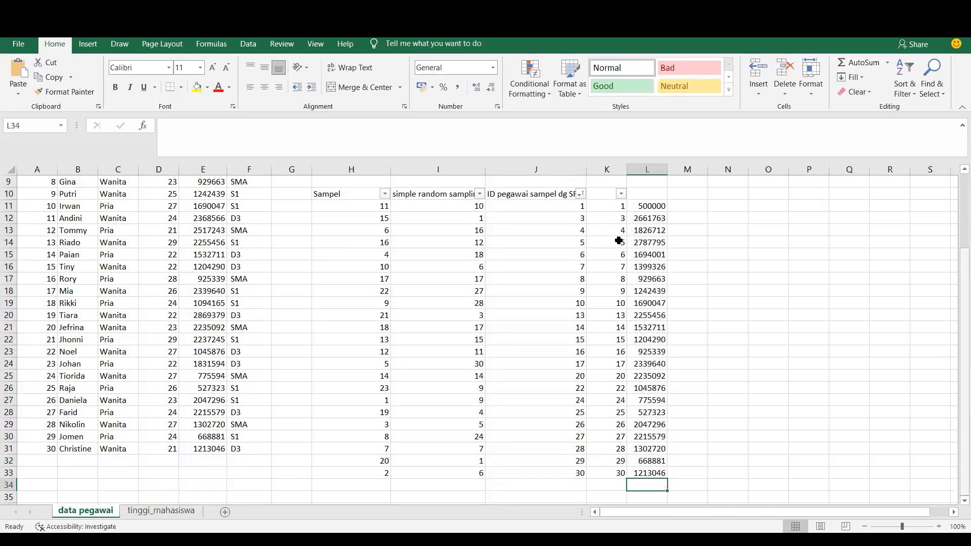
left_click(647, 290)
type("pen")
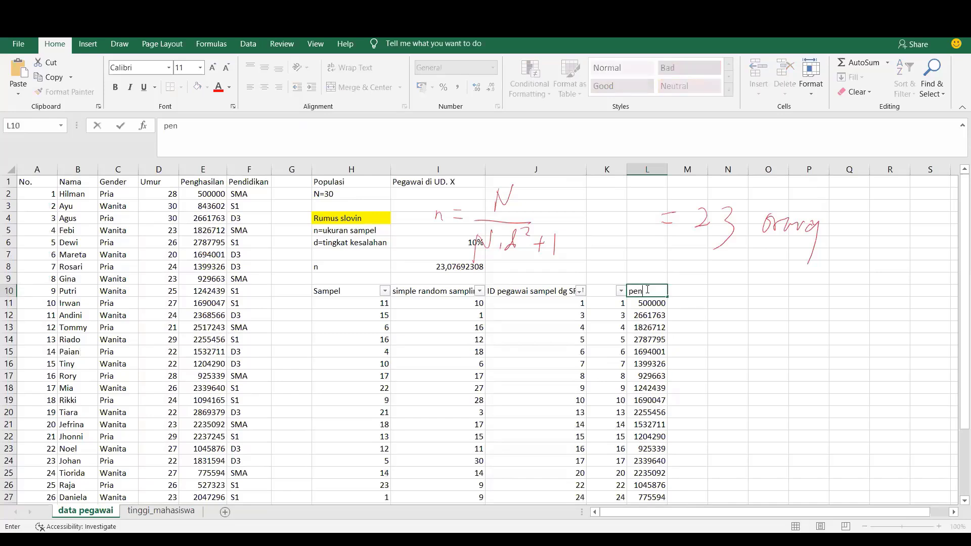
type("ghasilan")
left_click(605, 291)
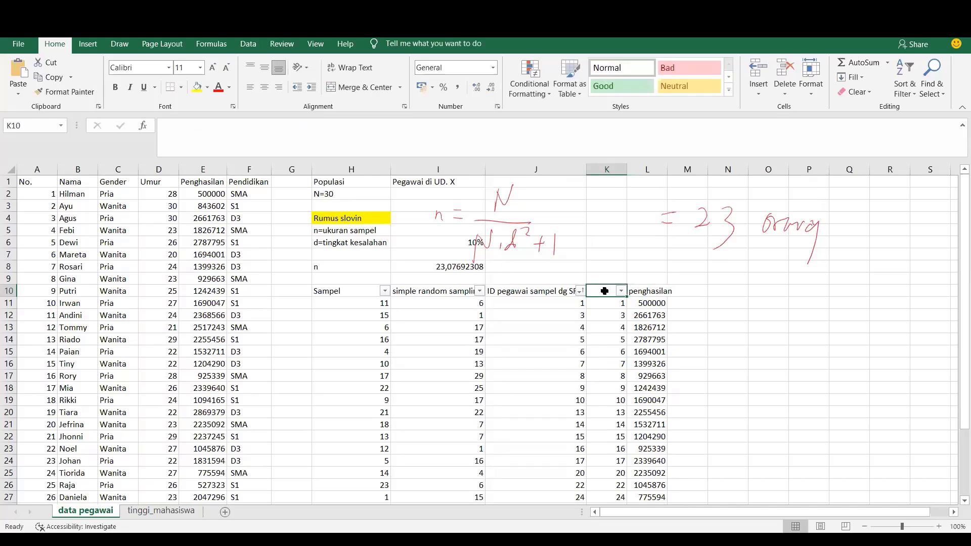
type("no")
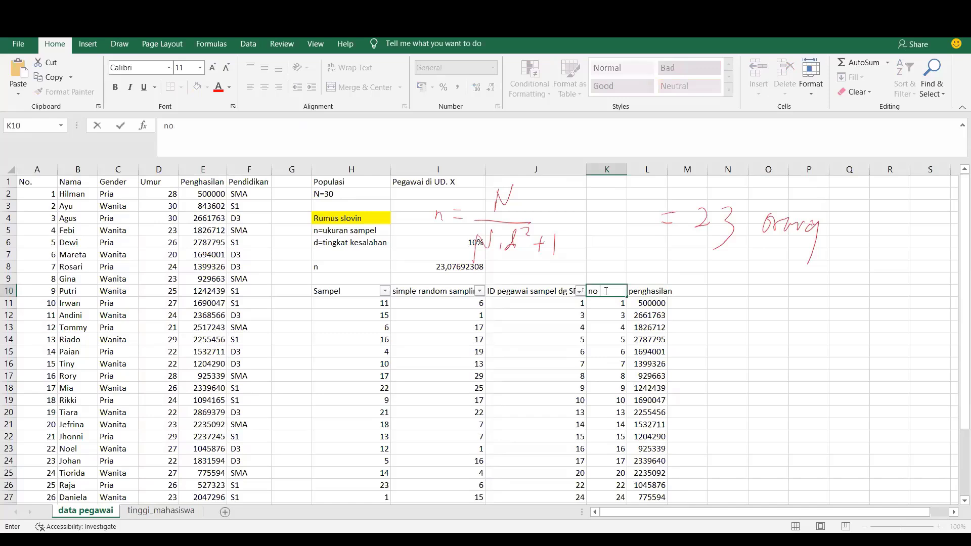
type(" id")
Number the sampled rows 1 to 23 in M11:M33 by entering 1, 2, 3 and filling the series down.
left_click(680, 303)
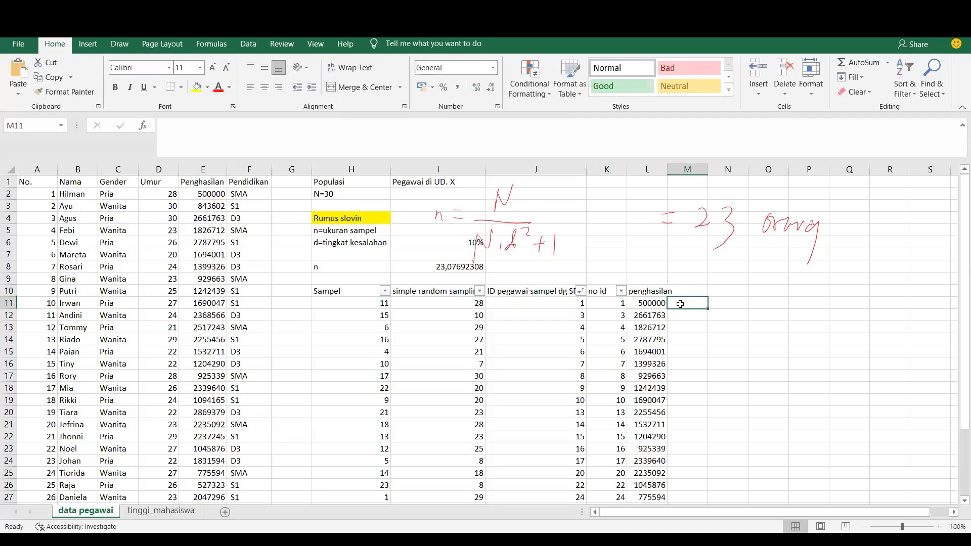
type("1")
key("Return")
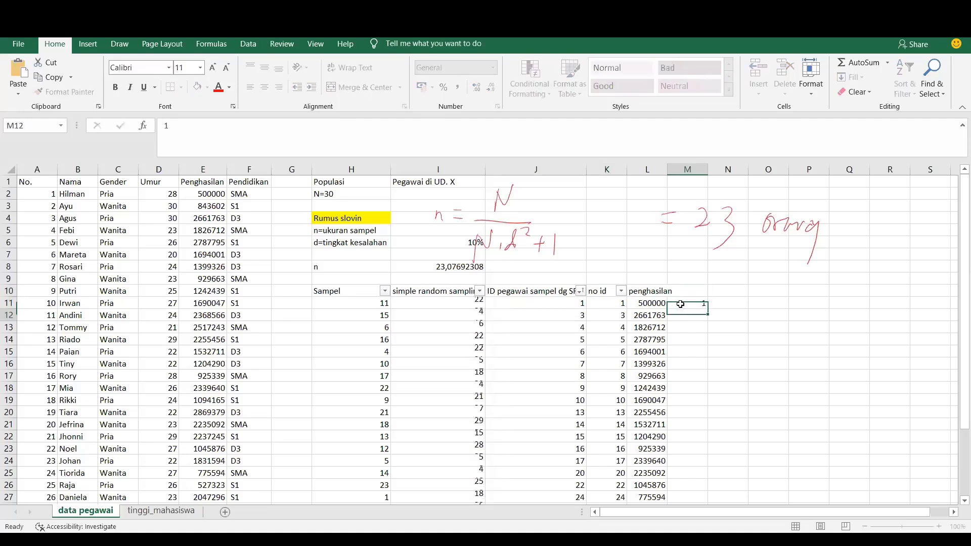
type("2")
key("Return")
type("3")
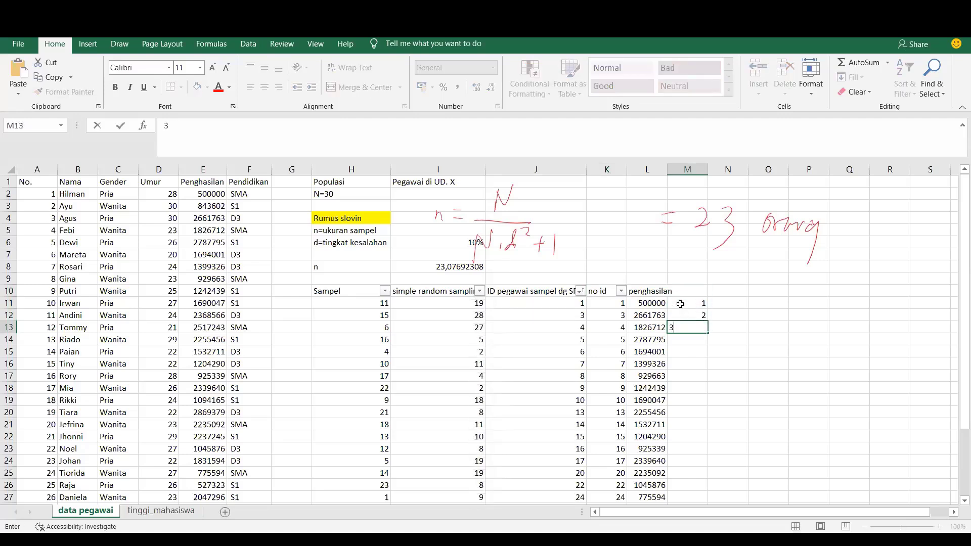
key("Return")
left_click_drag(688, 306, 709, 475)
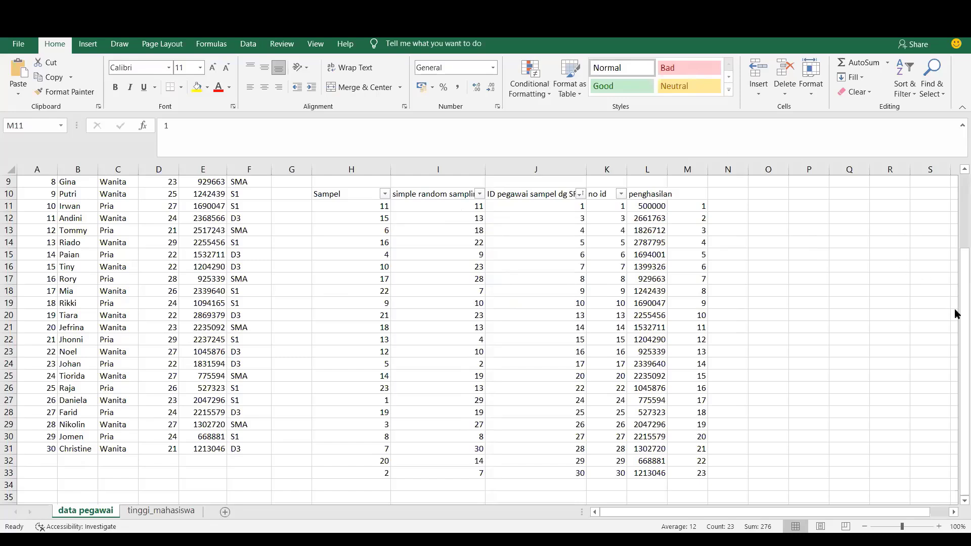
scroll(956, 311, "up", 3)
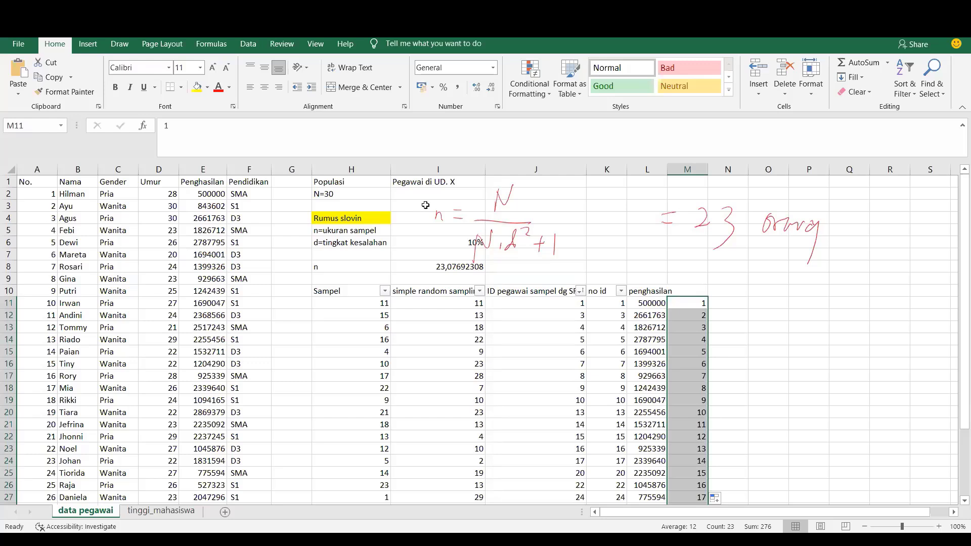
key("alt+Tab")
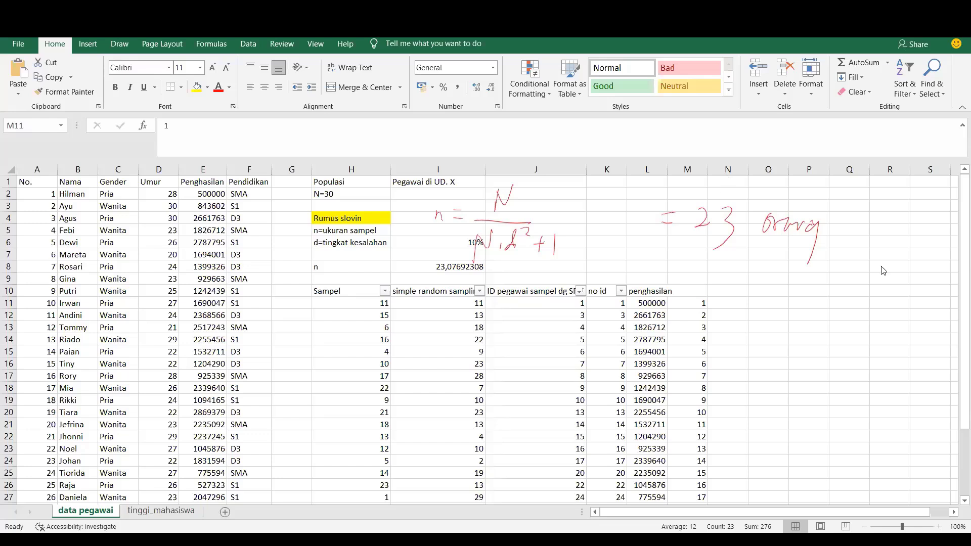
Enter the notes heading "langkah2 SRS dengan excel" in O8.
left_click(769, 266)
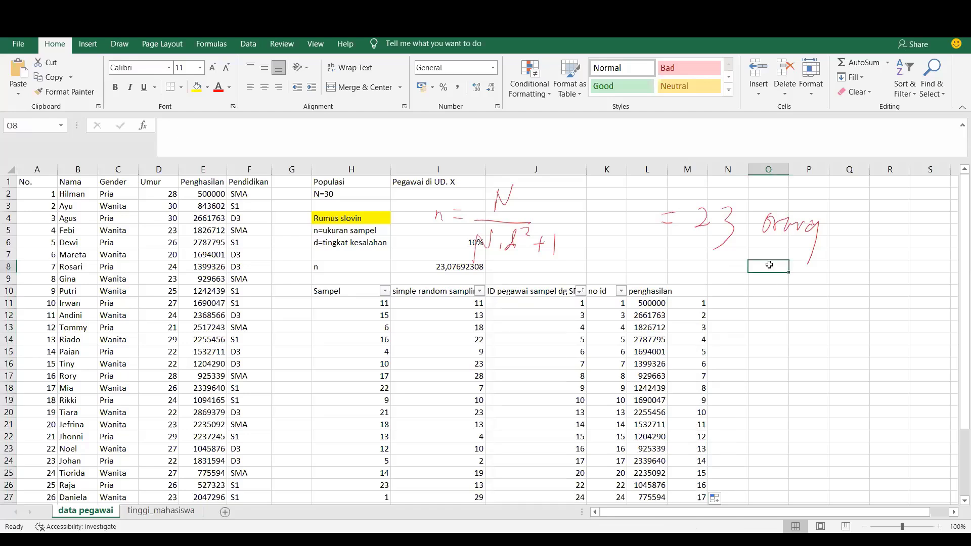
type("langkah")
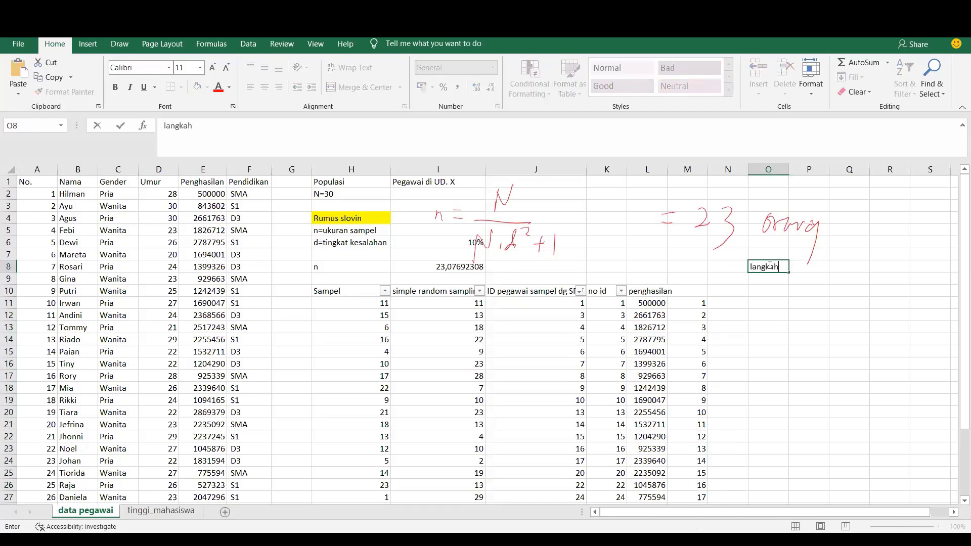
type("2 SRS dengan ex")
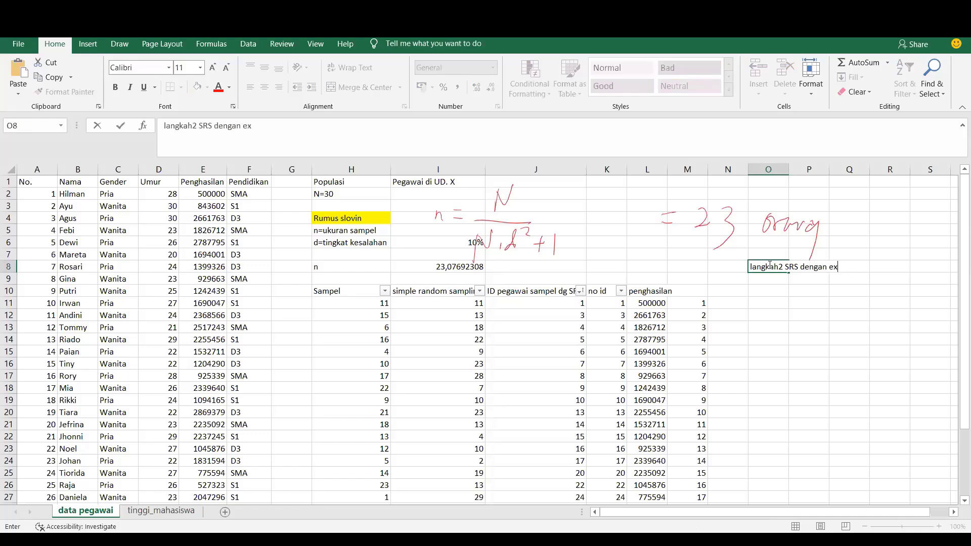
type("cel")
key("Return")
Enter the first procedure note in O9: "1. tentukan ukuran sampel (slovi/tabel/rumus uji hipotesis)".
type("1.")
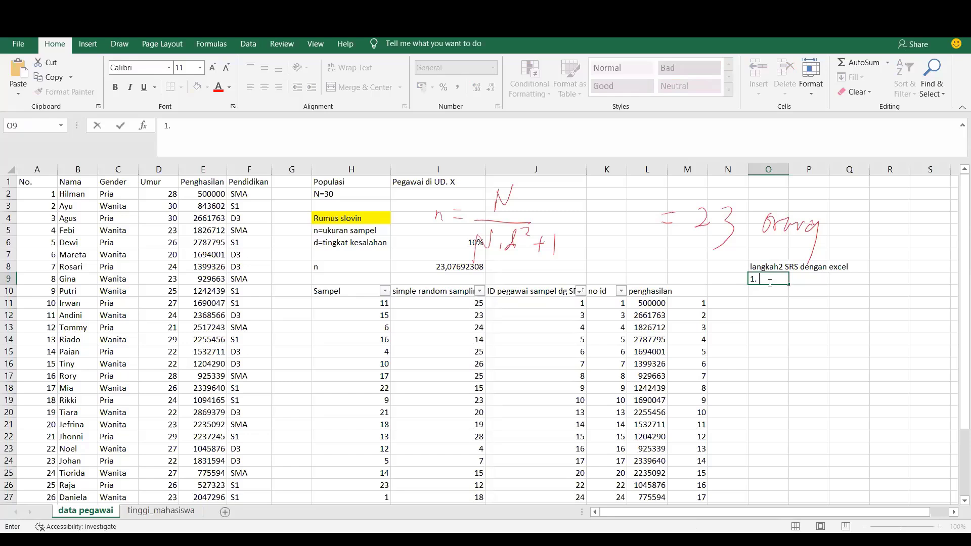
type(" tentukan ukuran s")
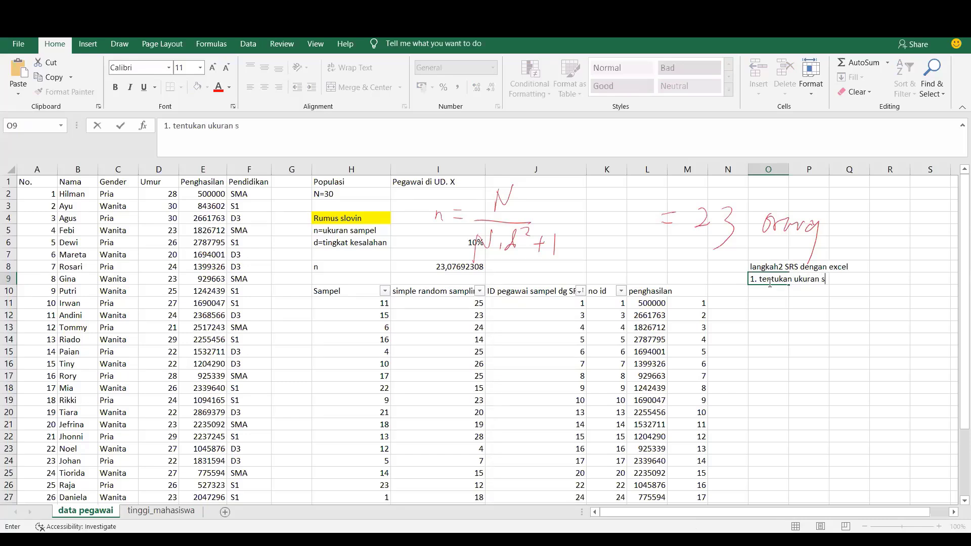
type("ampel (slovi/tabel")
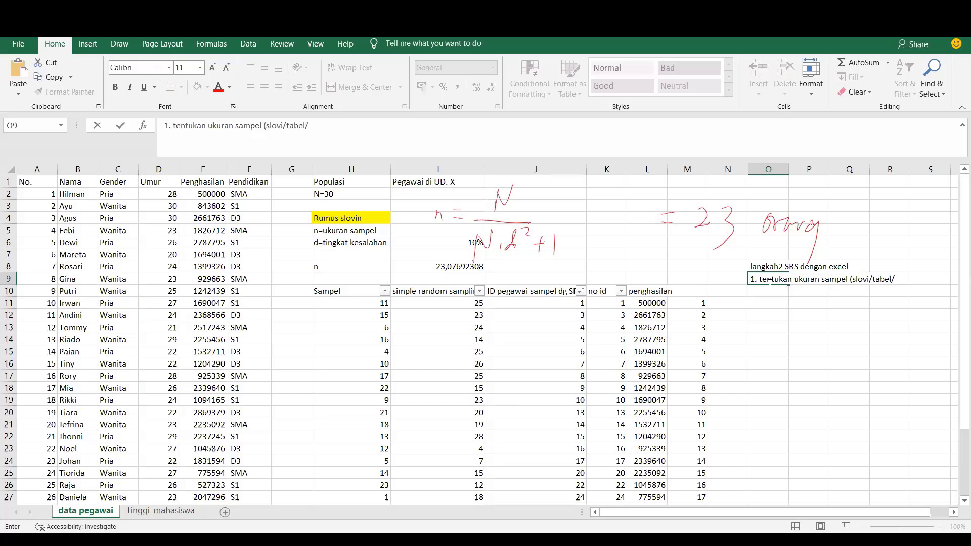
type("/rumus uji hipotesis")
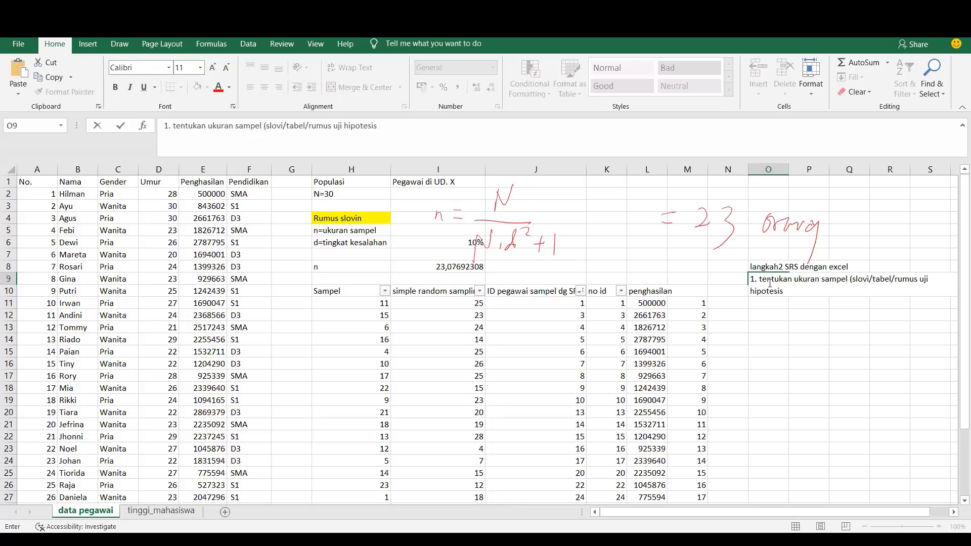
left_click(835, 330)
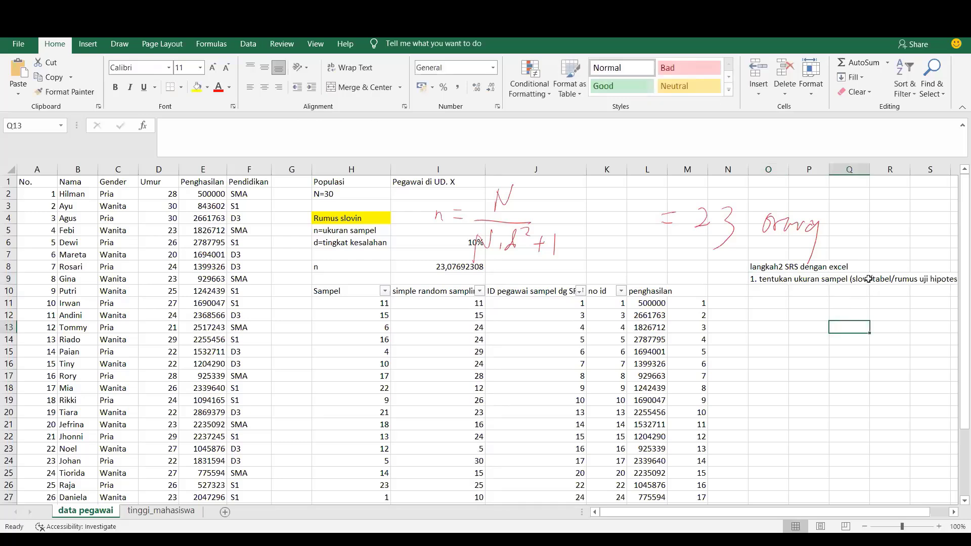
Correct "slovi" to "slovin" in the first procedure note in O9.
left_click(869, 279)
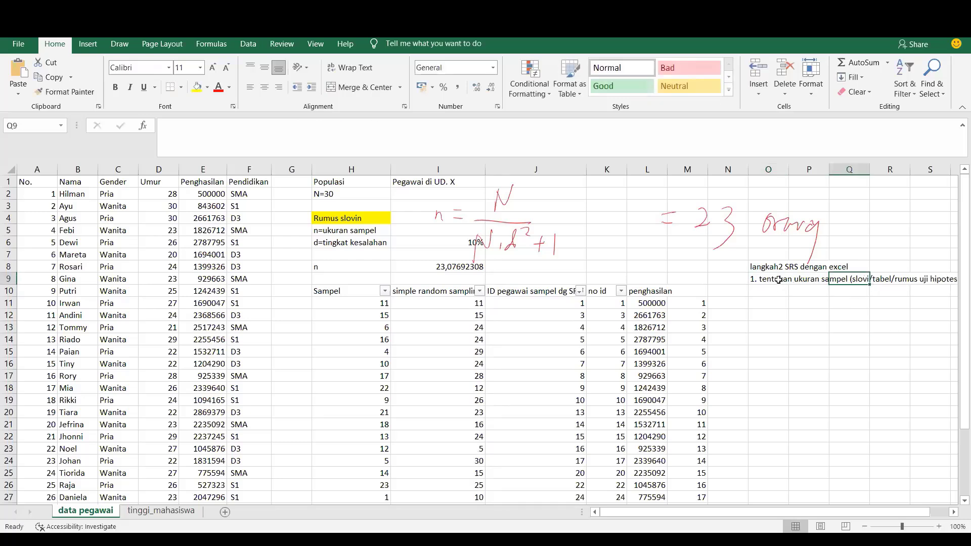
left_click(778, 280)
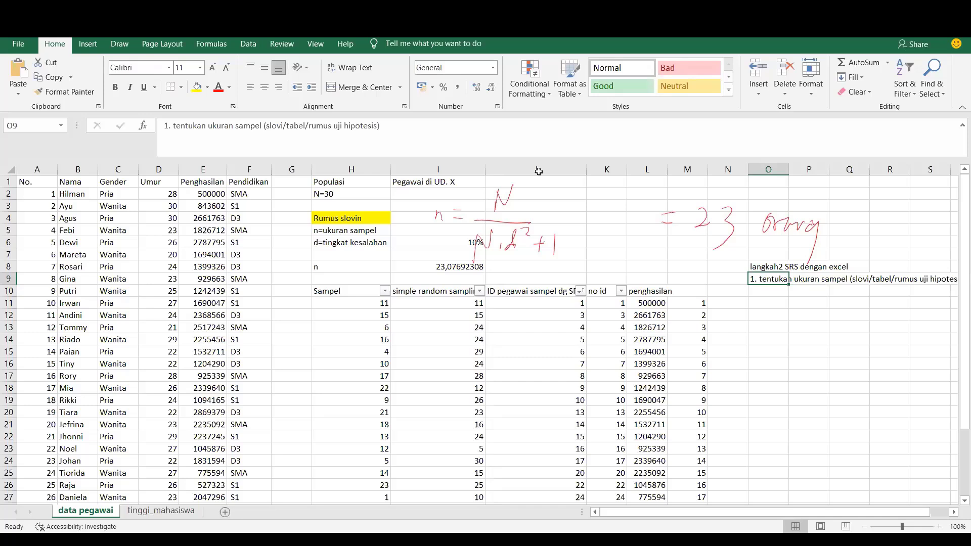
left_click(283, 125)
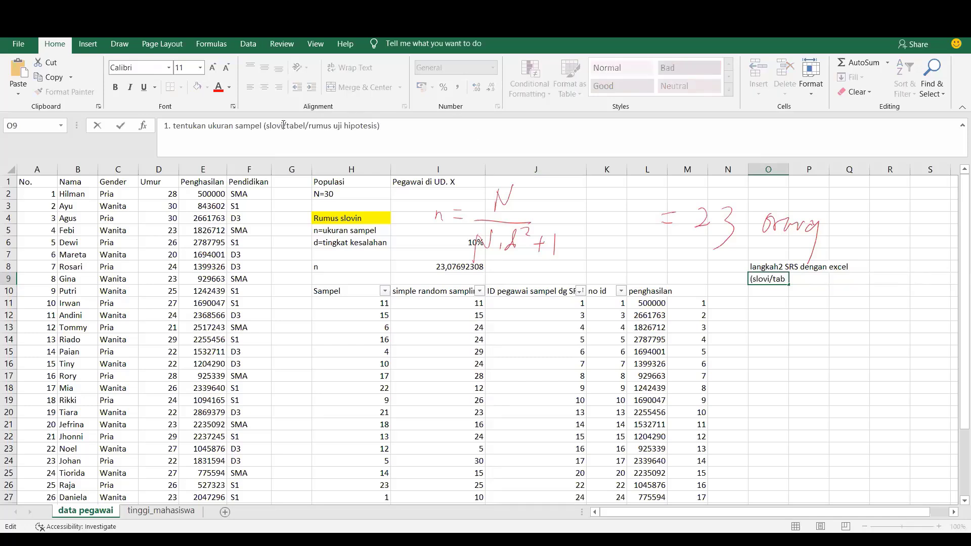
left_click(819, 338)
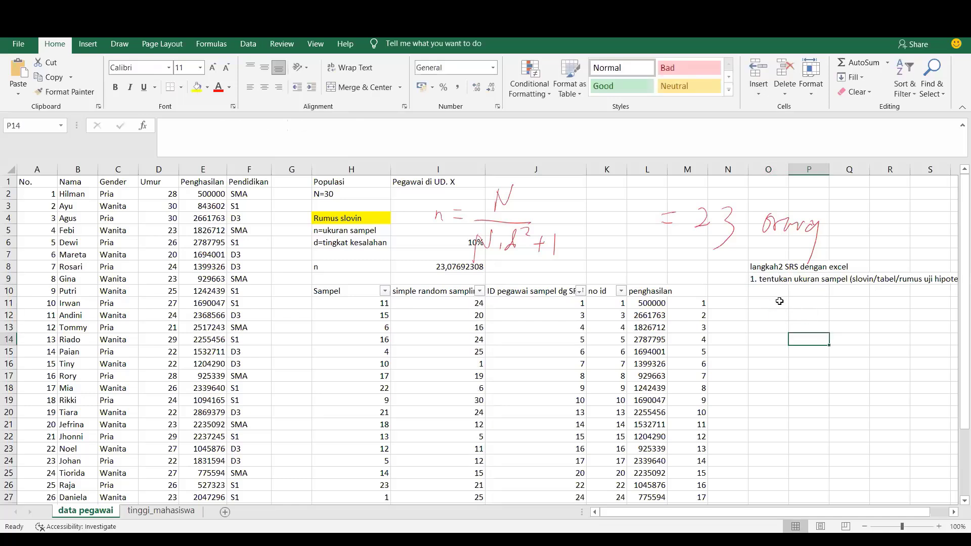
Enter the second procedure note in O10: "2. menggunakan bil acak menentukan sampel mana yang diambil".
left_click(772, 293)
type("2. ")
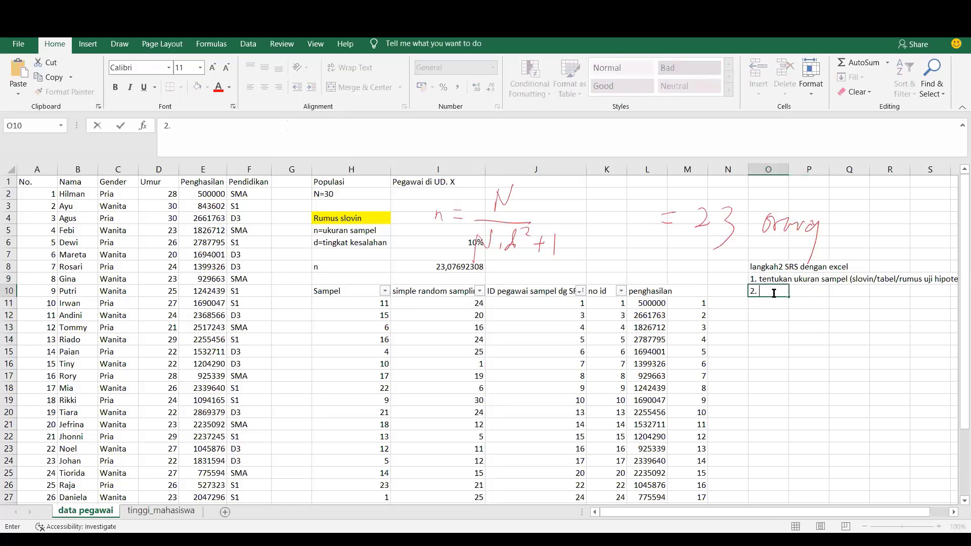
type("mer")
type("ng")
type("gunakan bil")
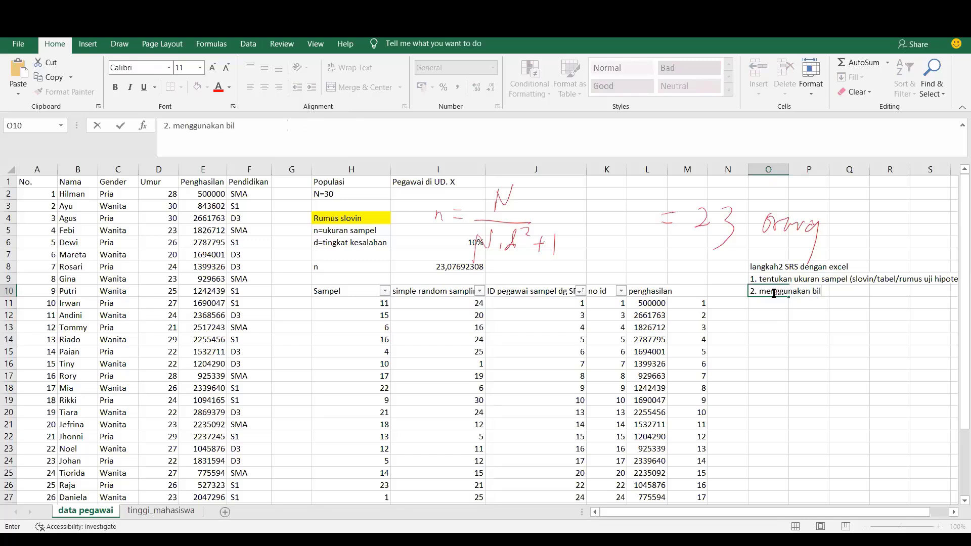
type(" acak menne")
key("BackSpace")
key("BackSpace")
type("entukan")
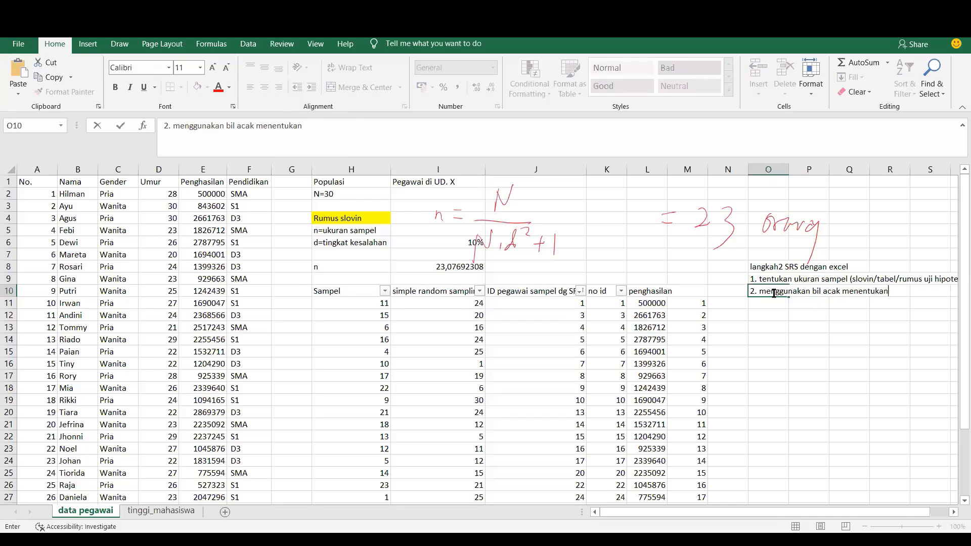
type(" sampel mana y")
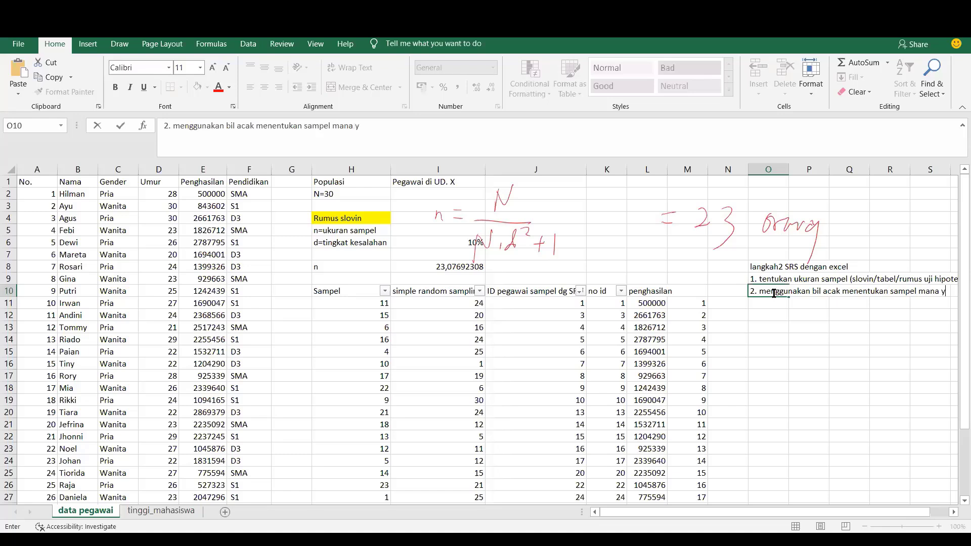
type("ang diambil")
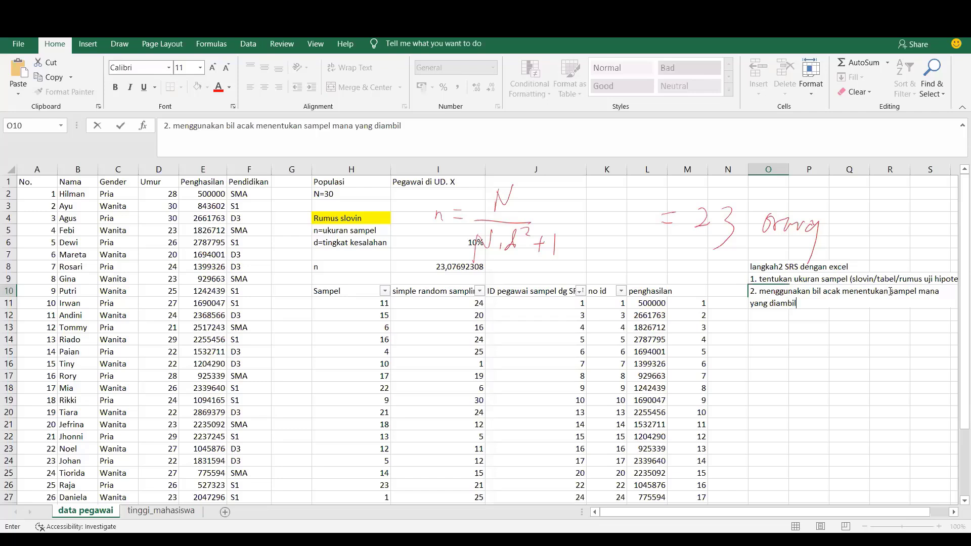
Insert the word "unit" before "sampel" in the second procedure note in O10.
left_click_drag(891, 291, 917, 293)
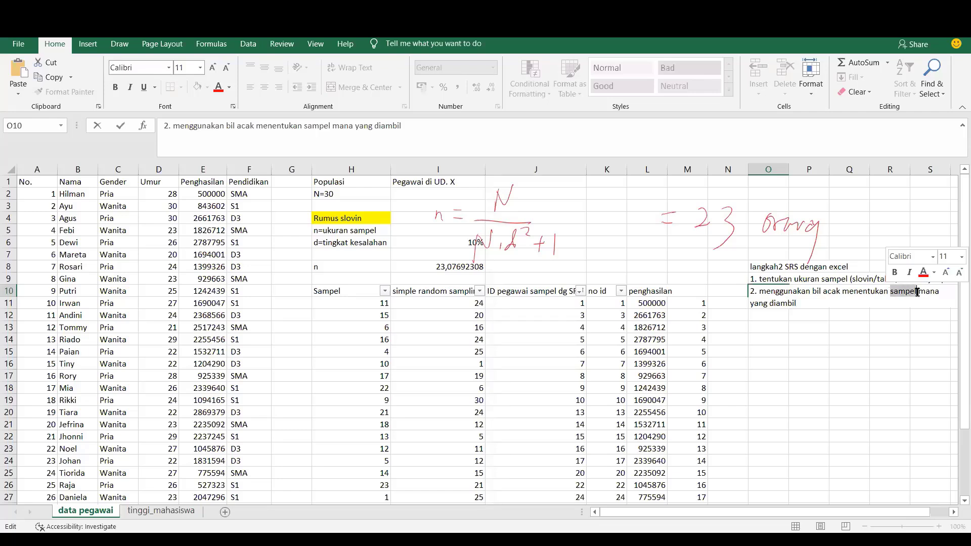
left_click(890, 294)
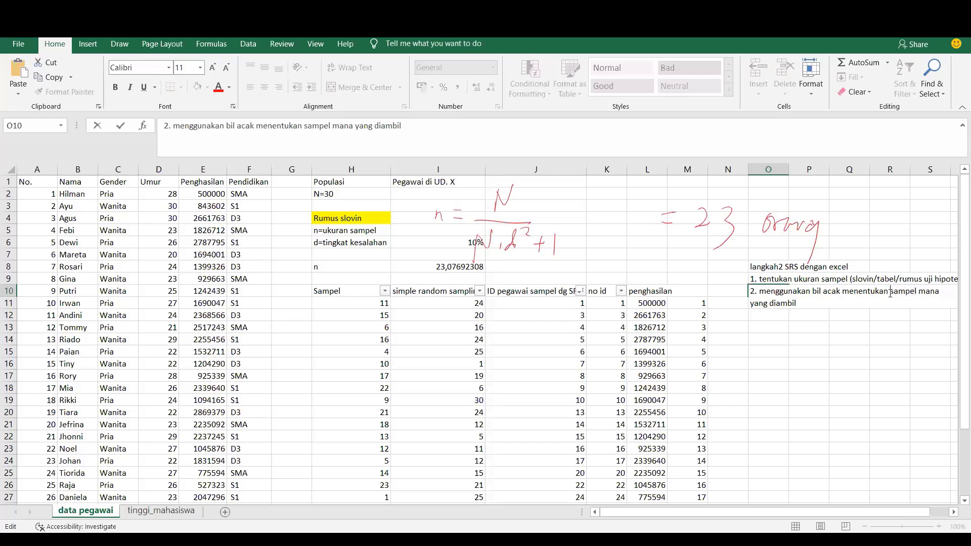
type("unit")
left_click(859, 401)
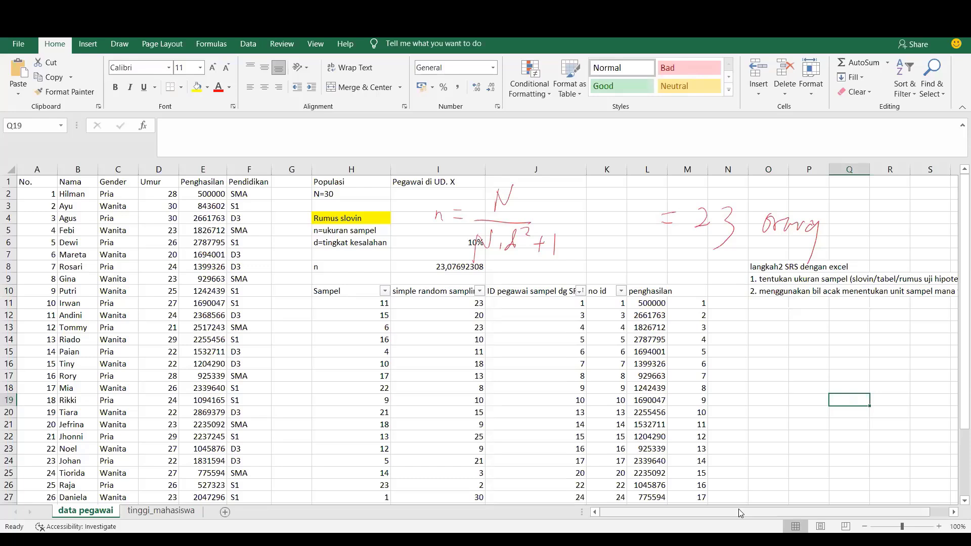
left_click_drag(740, 514, 781, 513)
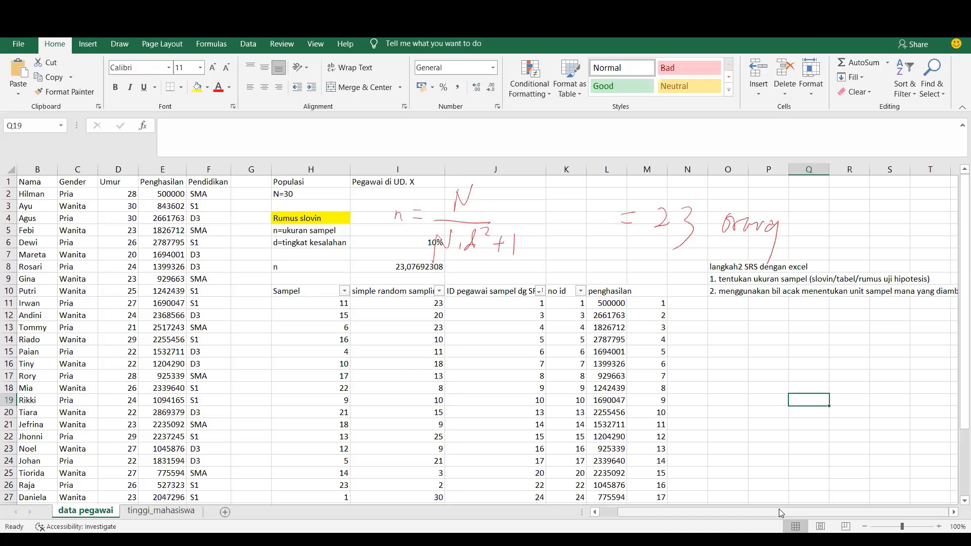
left_click(735, 286)
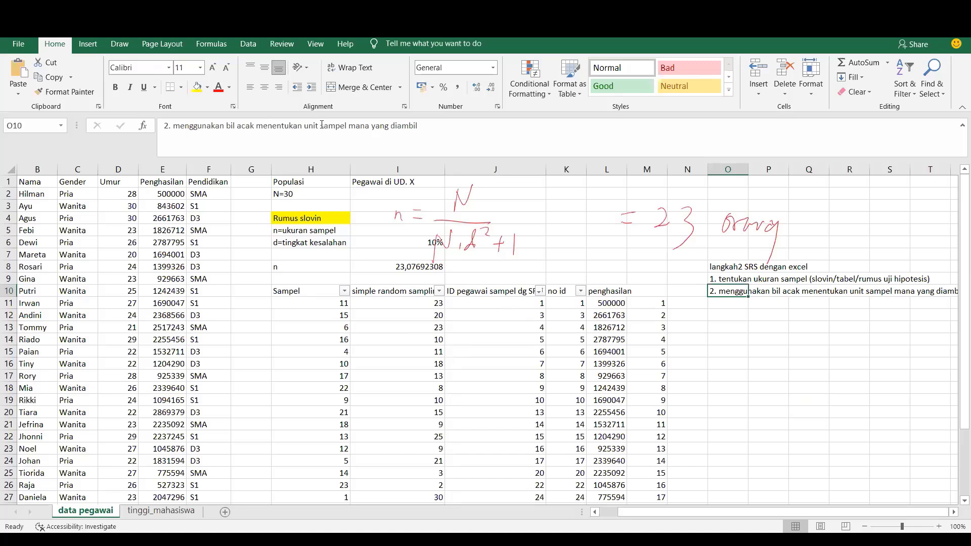
left_click(607, 303)
left_click_drag(312, 123, 26, 123)
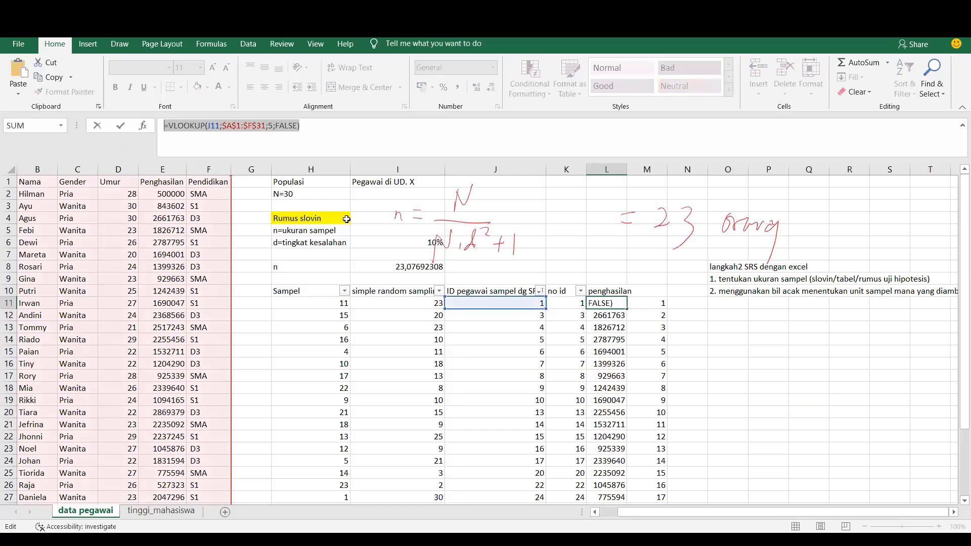
type("=")
left_click(661, 301)
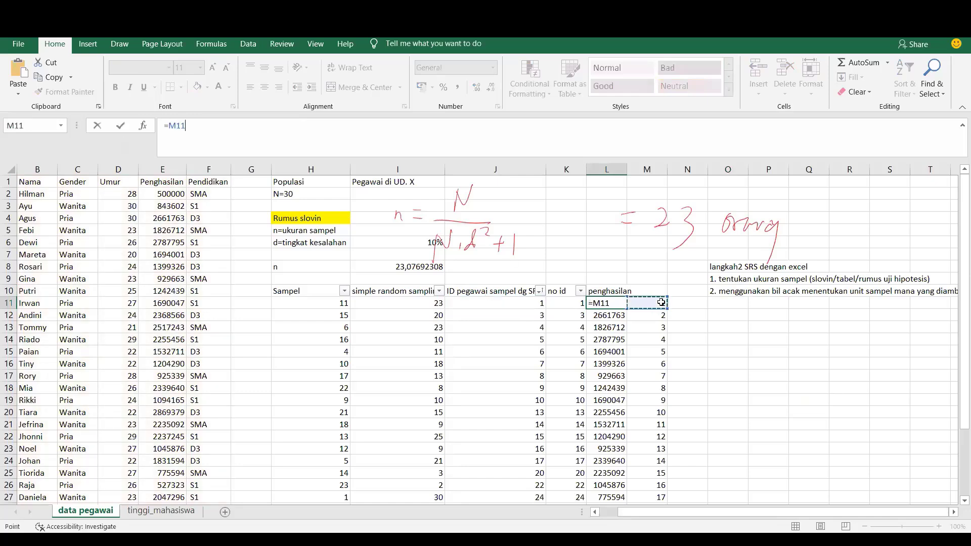
key("Return")
key("ctrl+c")
key("Up")
key("ctrl+v")
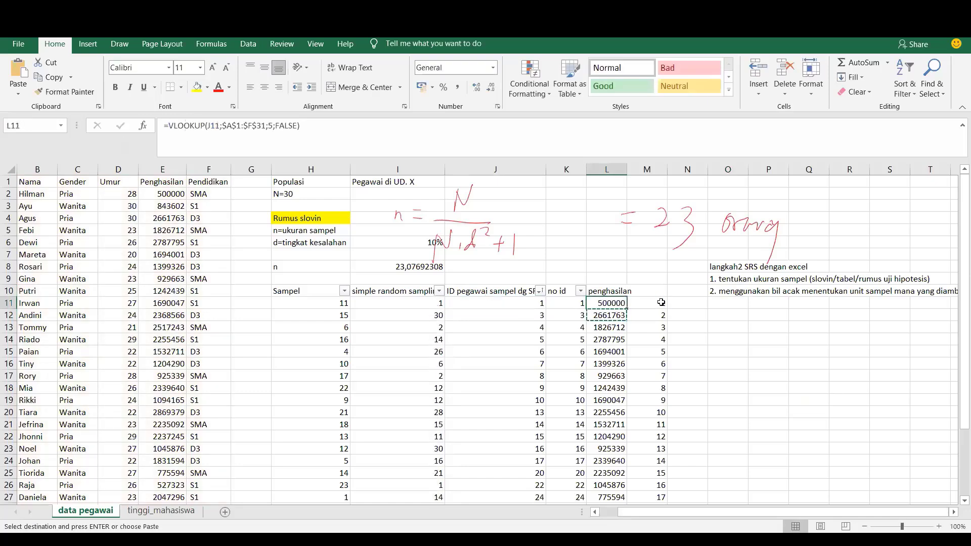
left_click(661, 302)
double_click(662, 303)
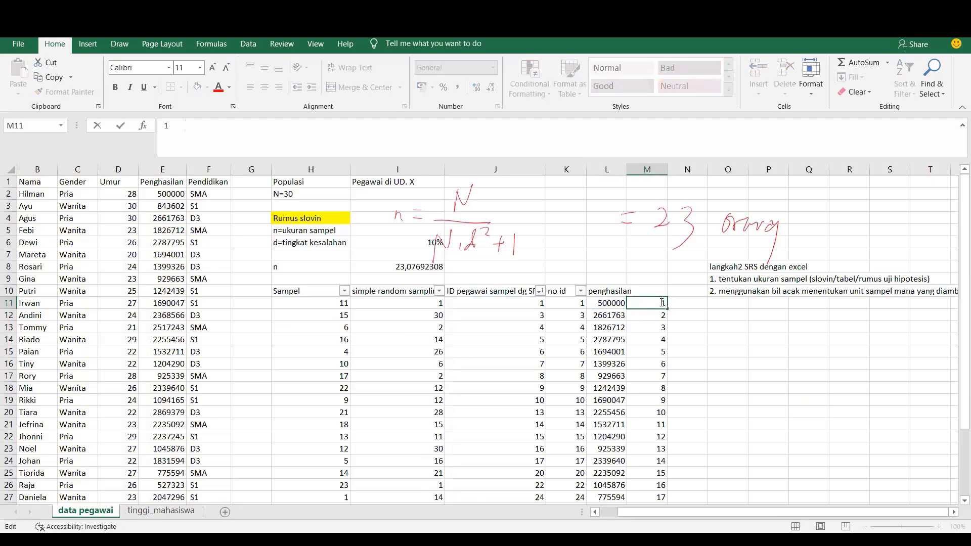
left_click(689, 302)
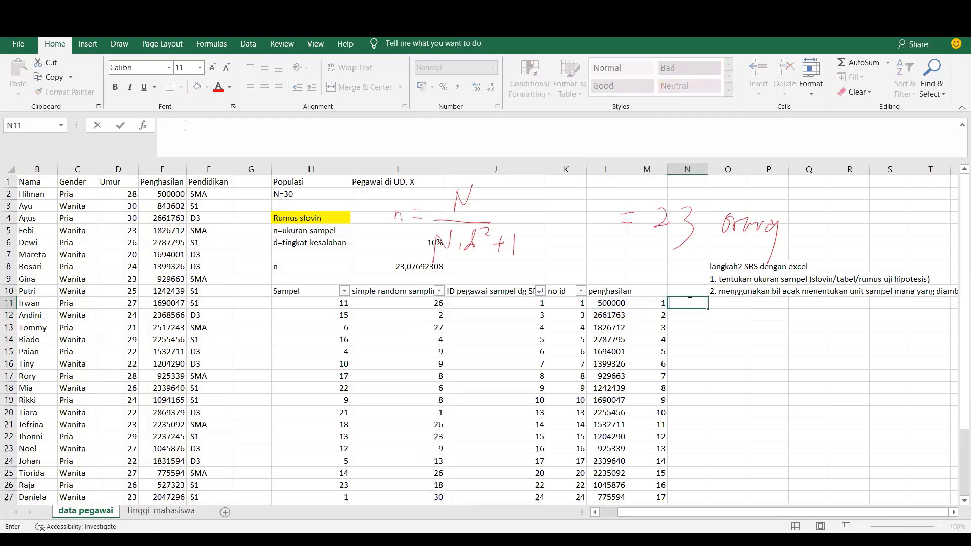
Copy the VLOOKUP formula from L11 into N11 and set its column index to 2 to look up the employee name.
left_click(621, 303)
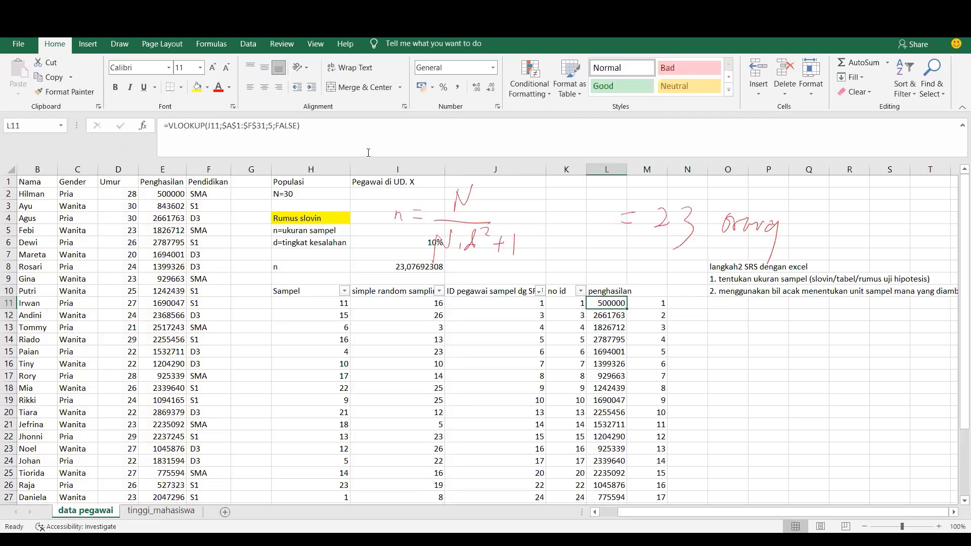
left_click_drag(345, 130, 130, 126)
key("ctrl+c")
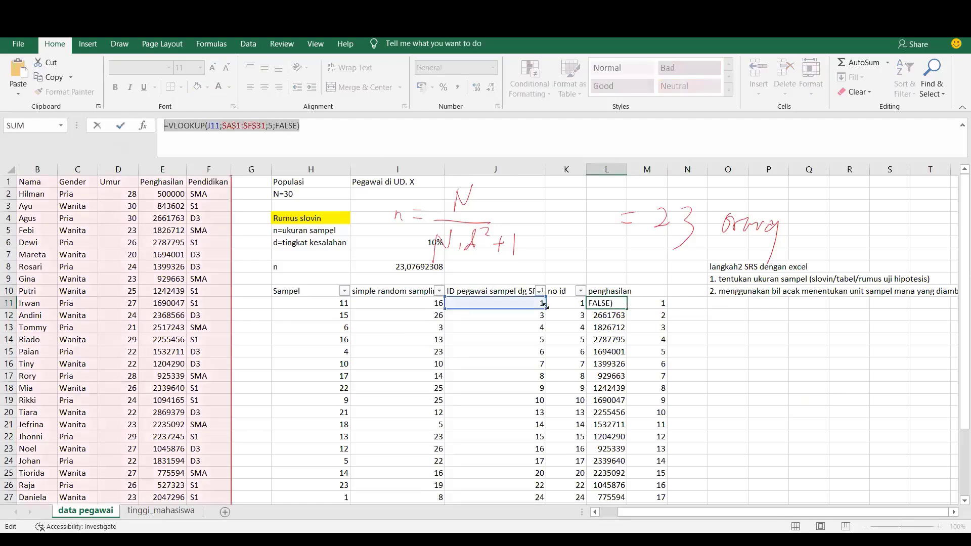
key("Return")
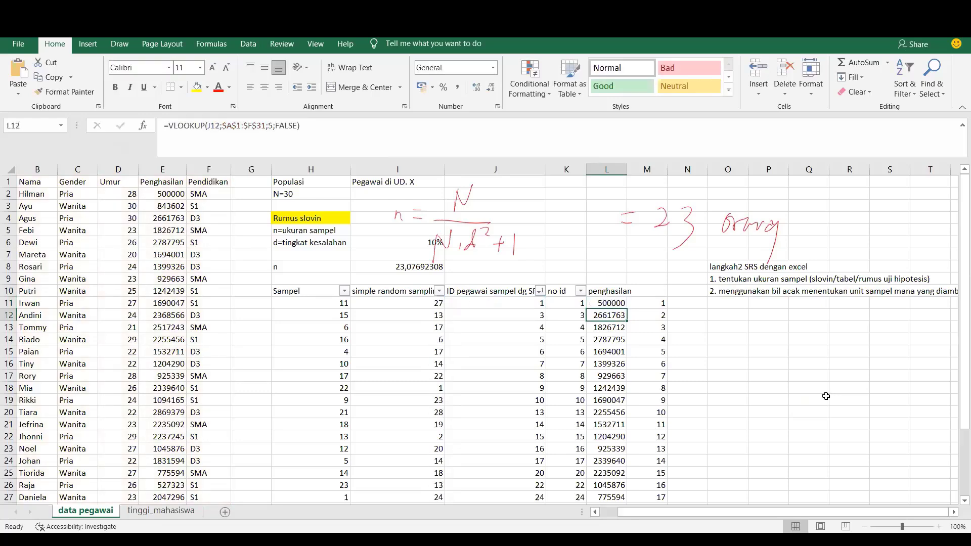
double_click(683, 300)
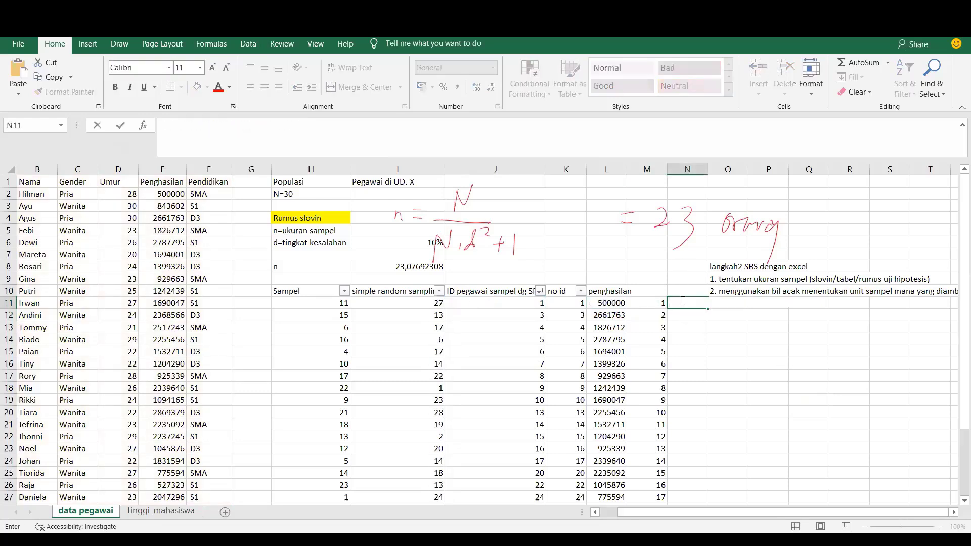
key("ctrl+v")
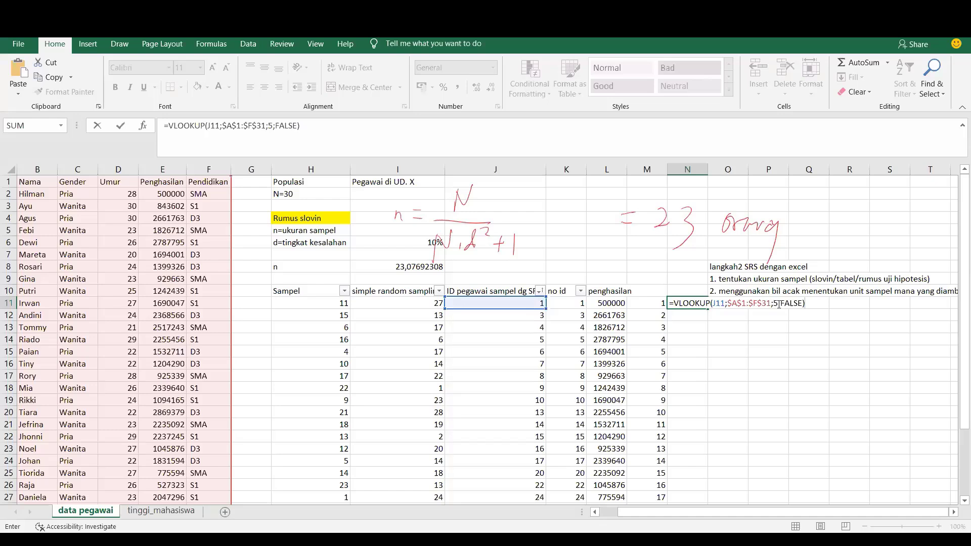
left_click(778, 303)
key("BackSpace")
type("2")
key("Return")
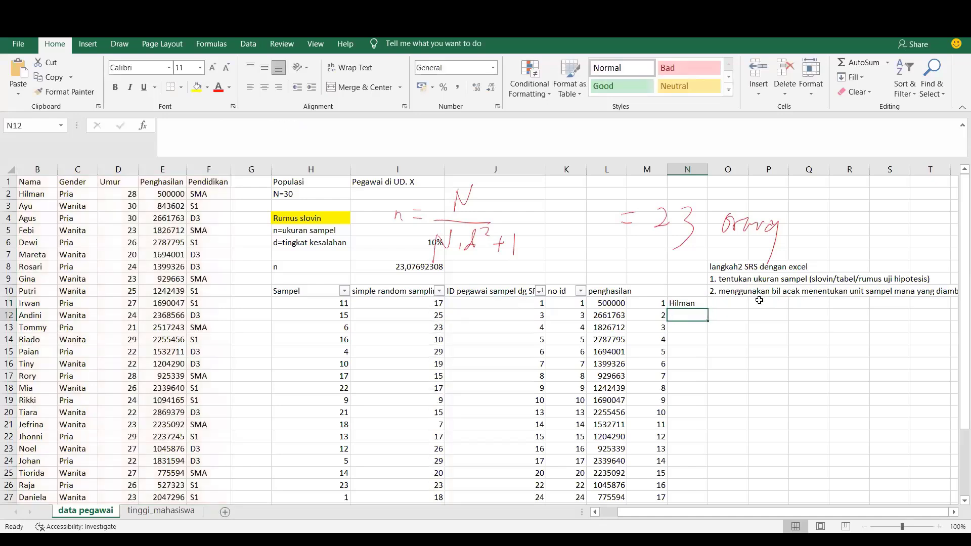
Fill the name lookup formula in N11 down to N33.
left_click(693, 303)
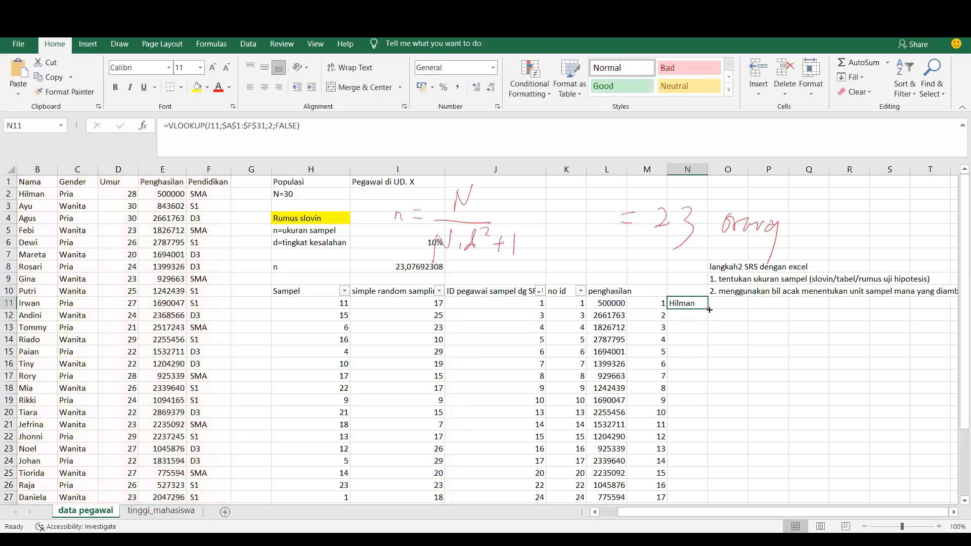
left_click_drag(708, 309, 700, 491)
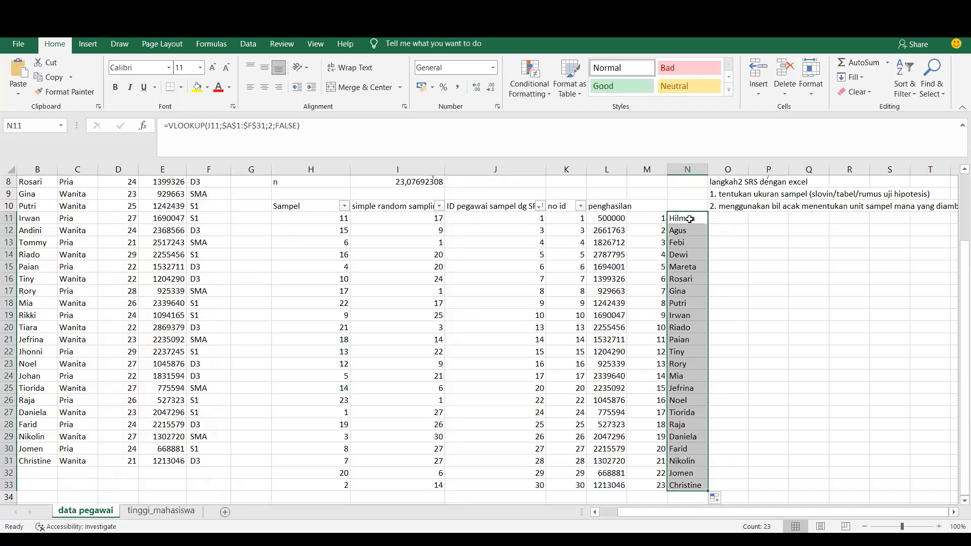
left_click(719, 218)
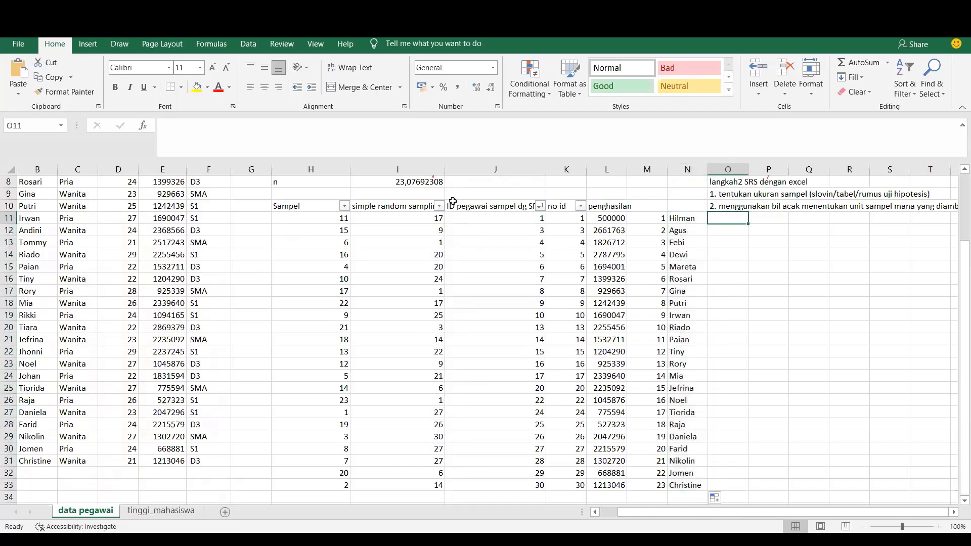
Review the random numbers in column I, the sampled employee IDs in column J and the population data in B1:F31.
left_click_drag(435, 218, 409, 419)
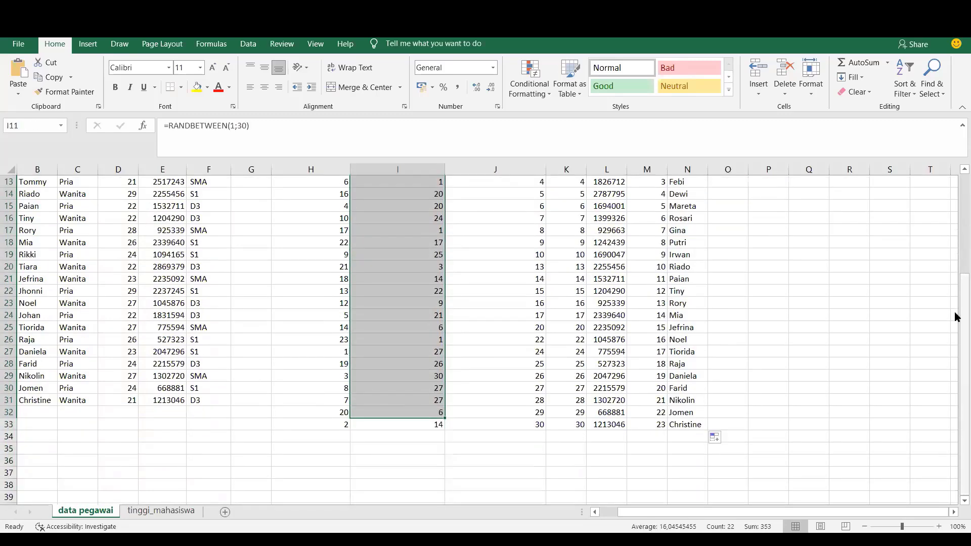
left_click_drag(961, 314, 955, 189)
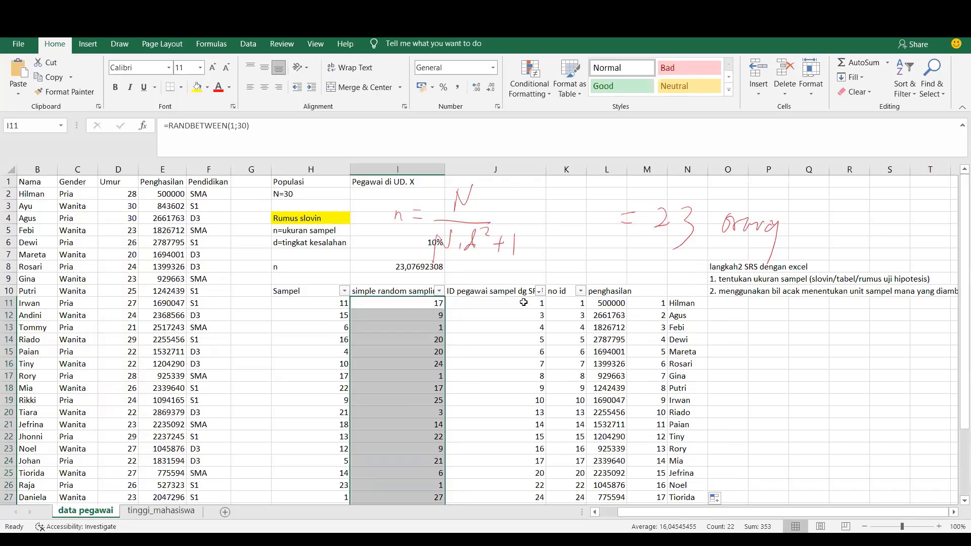
left_click_drag(506, 302, 516, 407)
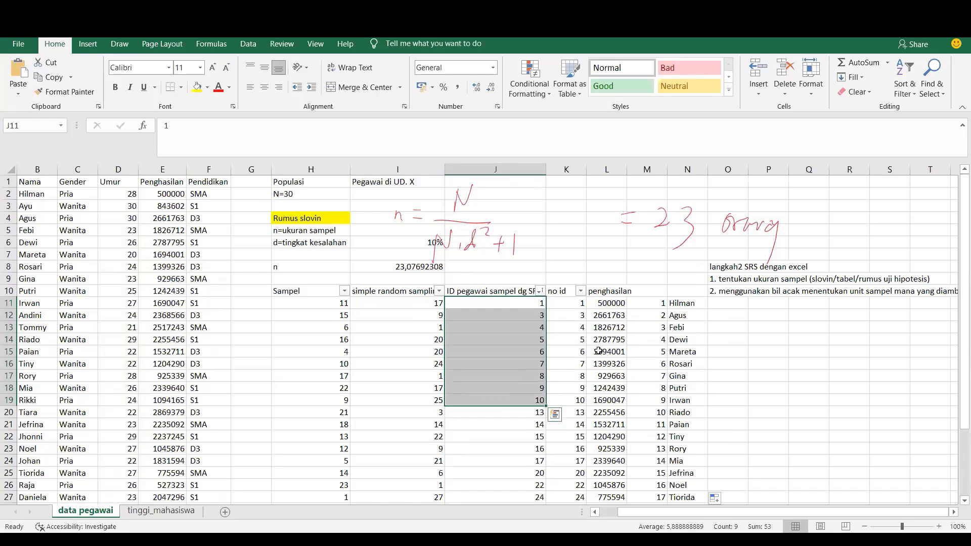
left_click(80, 204)
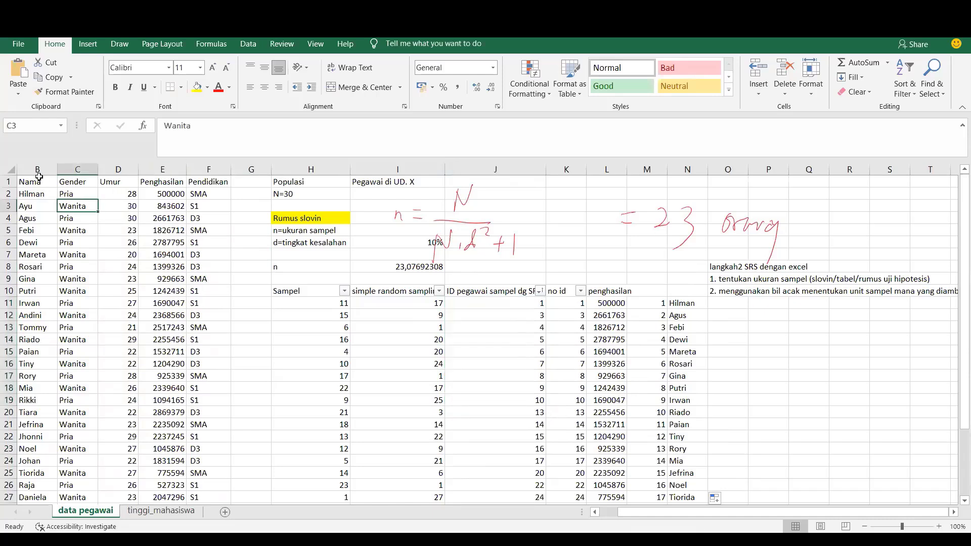
left_click_drag(36, 181, 222, 498)
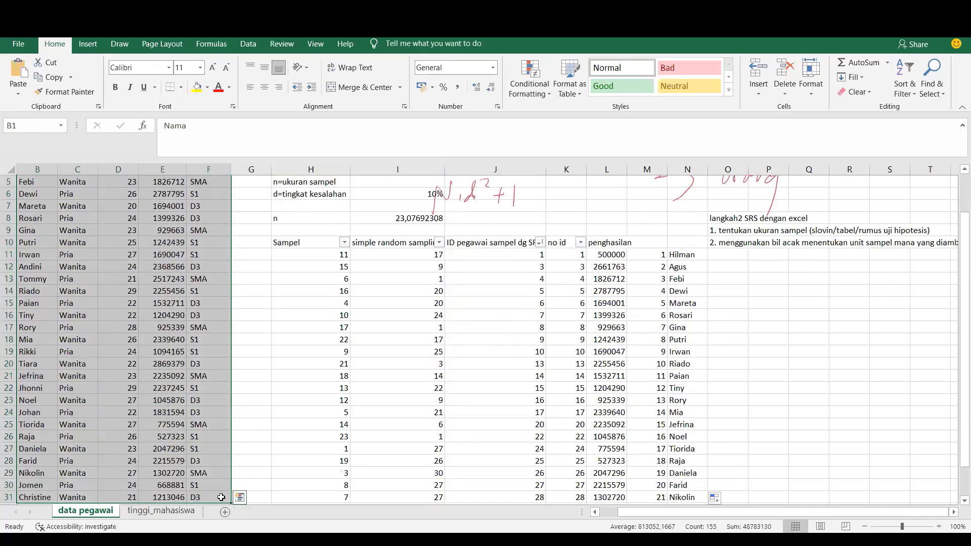
left_click(672, 279)
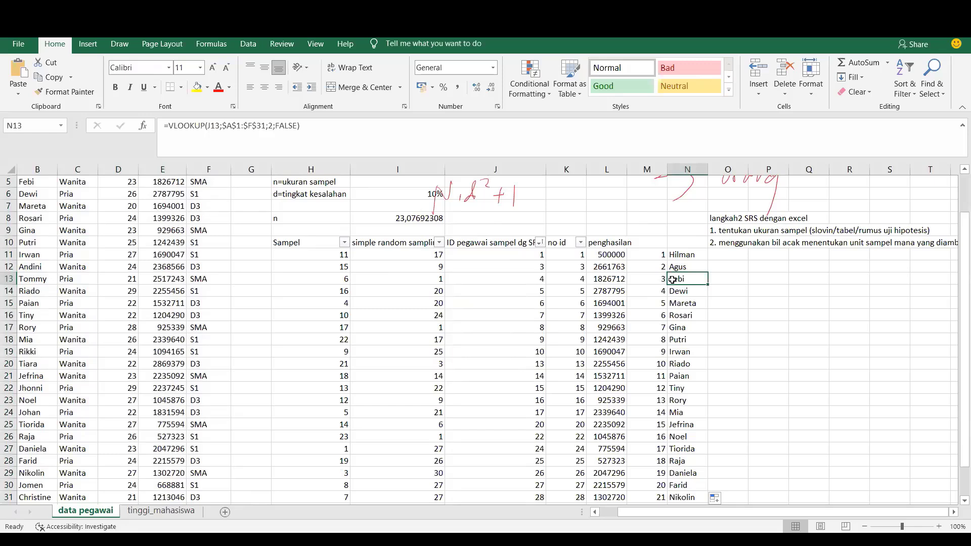
left_click(716, 254)
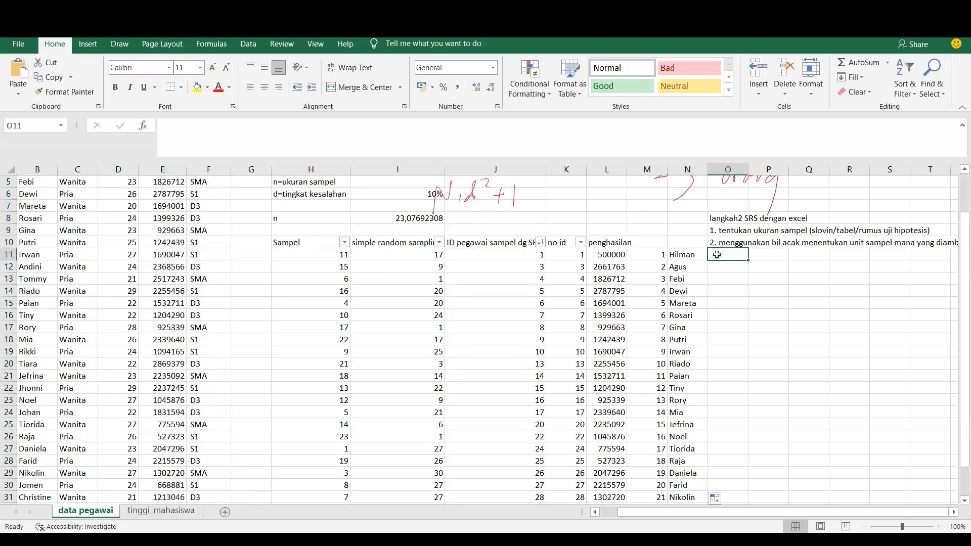
Enter the third procedure note in O11: "3. mengambul data dari populasi sesuai id sampel yang ditunjukkan oleh bil acak".
type("3. m")
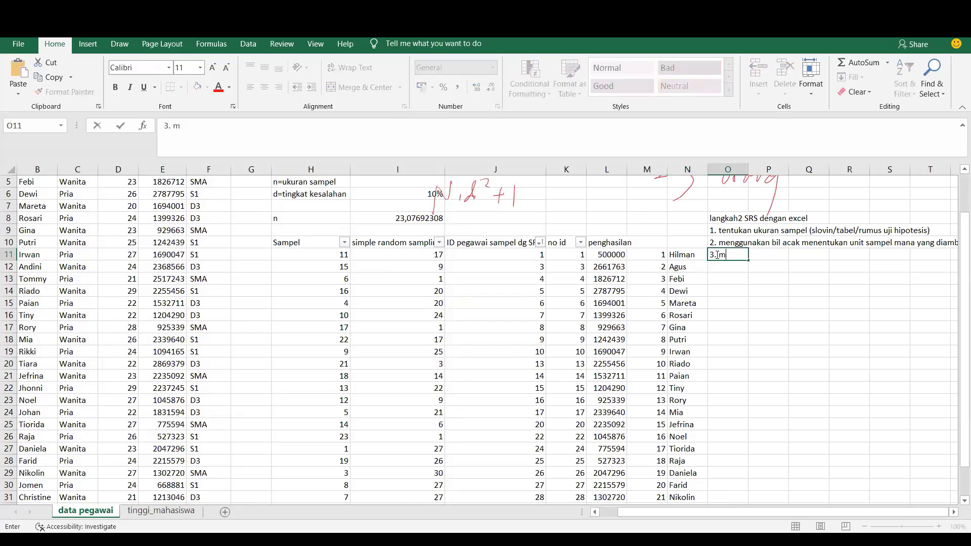
type("engambul data dari")
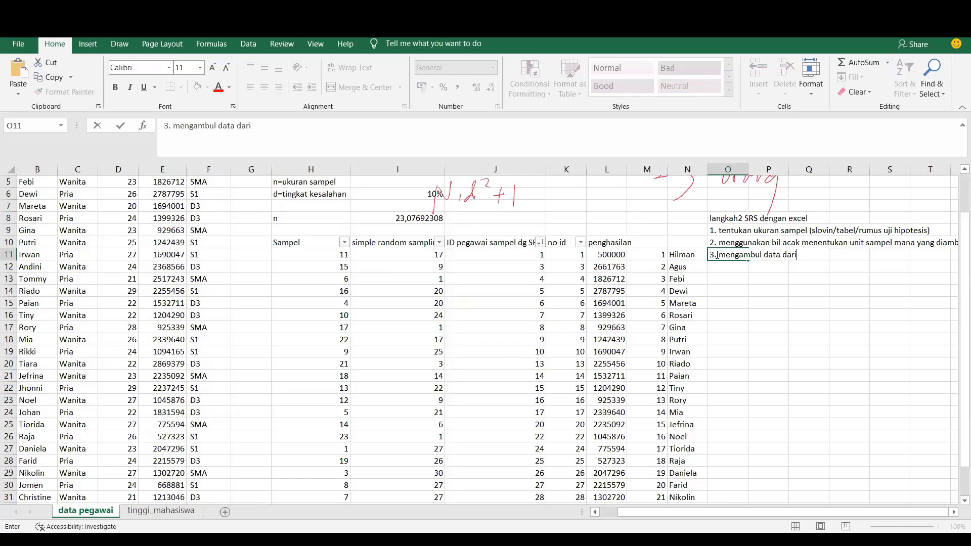
type("populasi sesuai id")
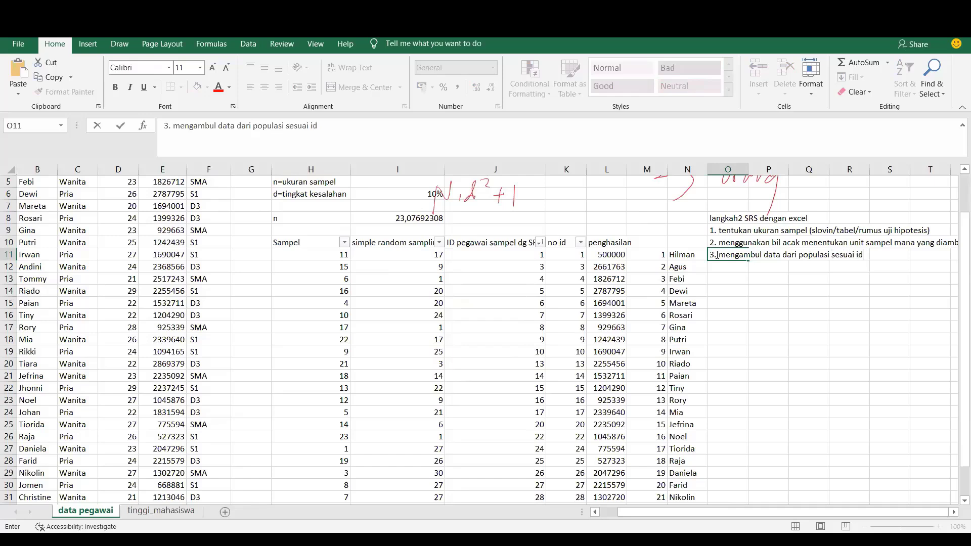
type(" sampel yang dib")
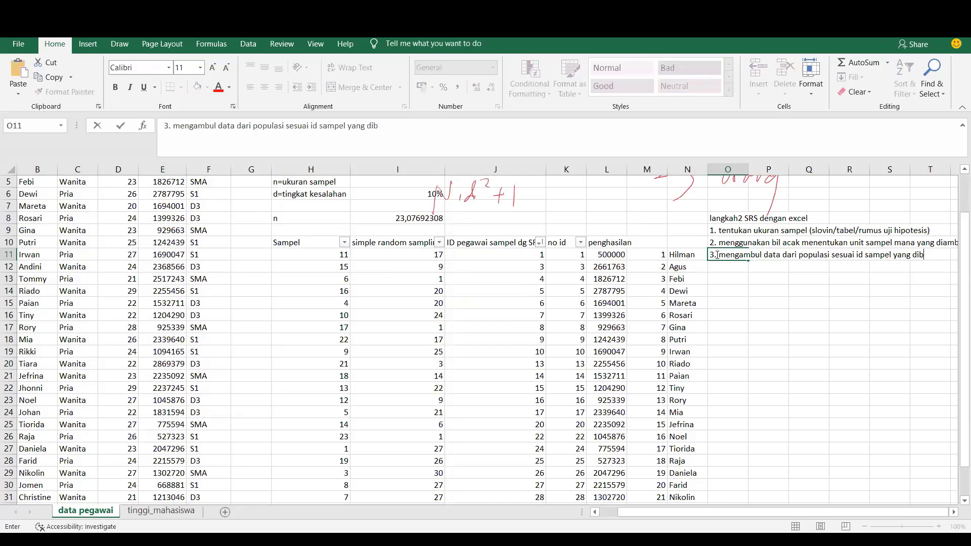
key("BackSpace")
type("tunjukkan oleh bil acak")
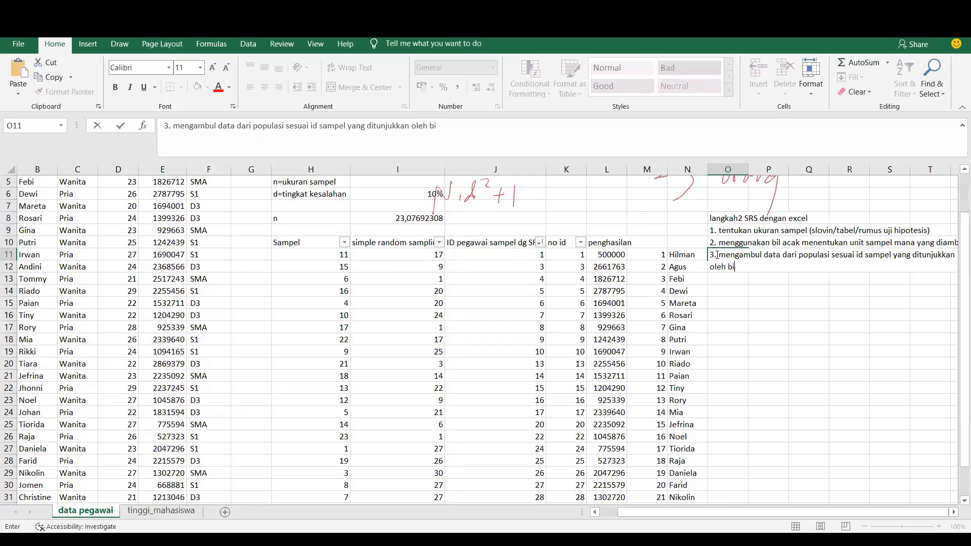
left_click(754, 335)
Enter the fourth procedure note in O12: "4. jika ada id yang sama maka diganti dengan id yang lain tanpa melihat data populasi".
left_click(729, 269)
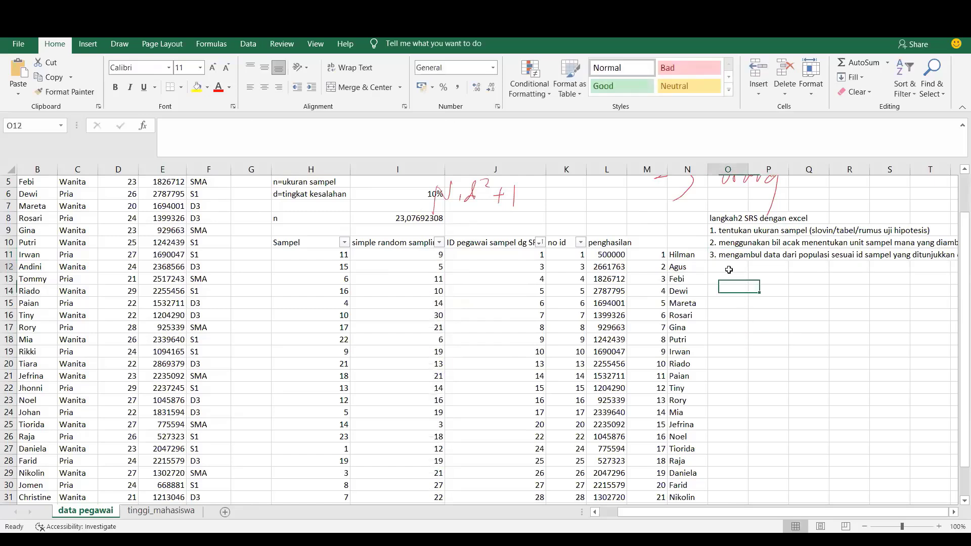
type("4. ")
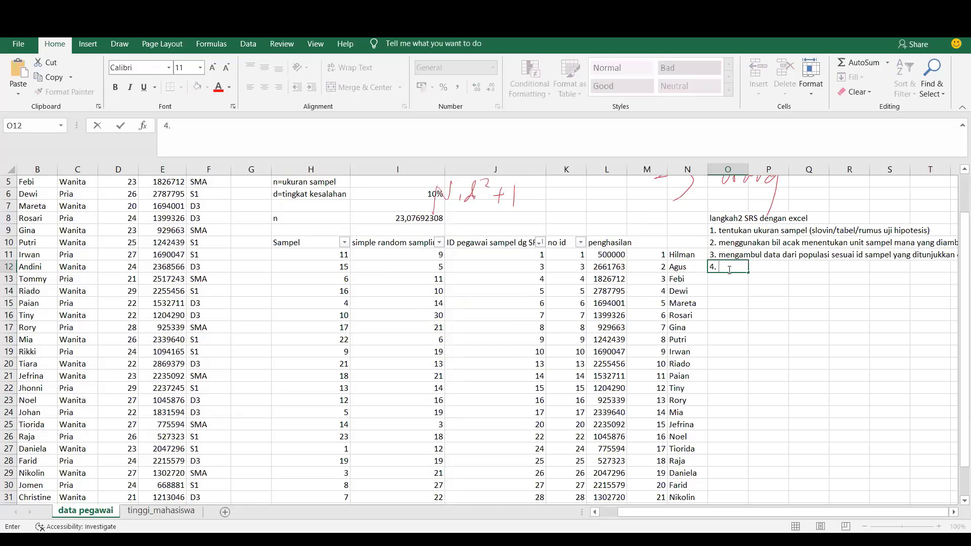
type("jika ada id yang sama maka")
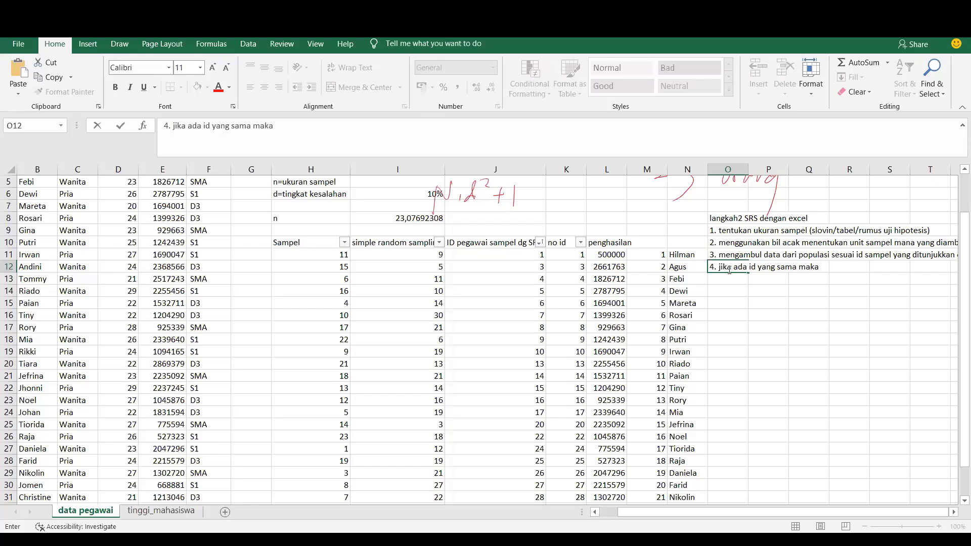
type(" diganti dengan id y")
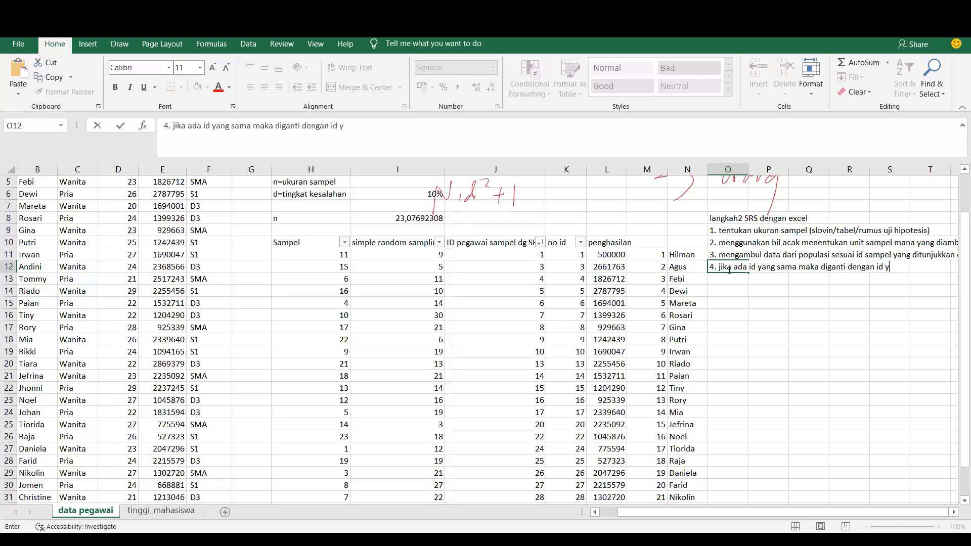
type("ang lain tanpa meliha")
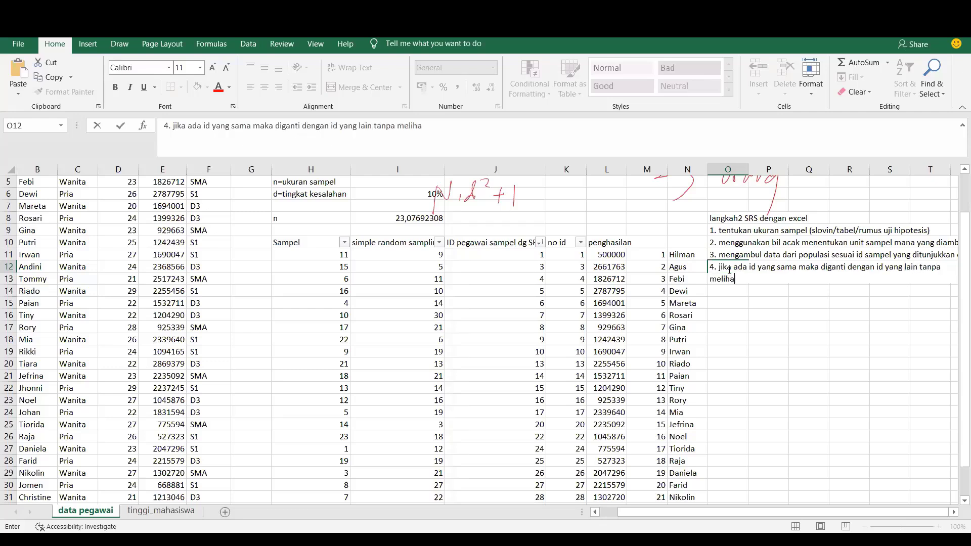
type("t data populasi")
left_click(767, 360)
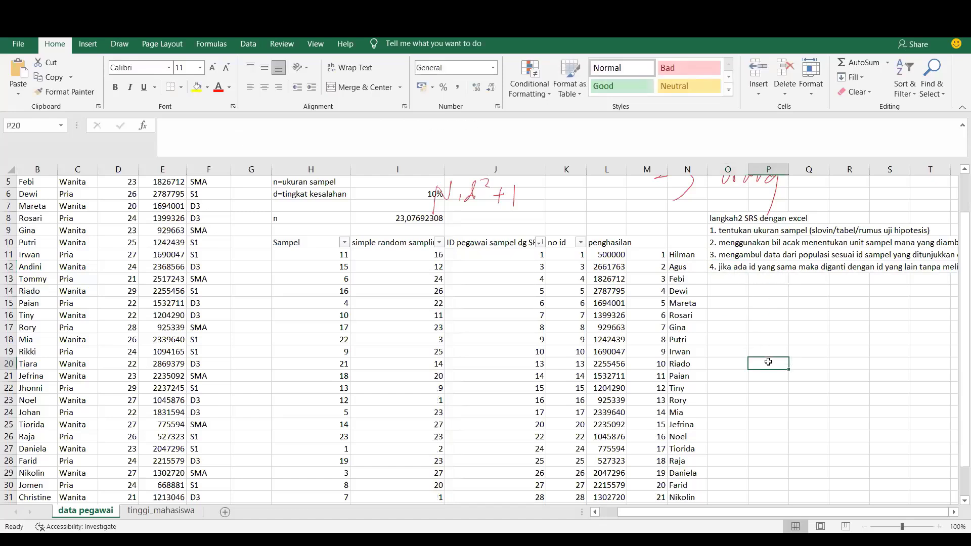
Enter the fifth procedure note in O13: "5. mengambil data yang dibutuhkan dari sampel yang dimaksud".
left_click(718, 279)
type("5.")
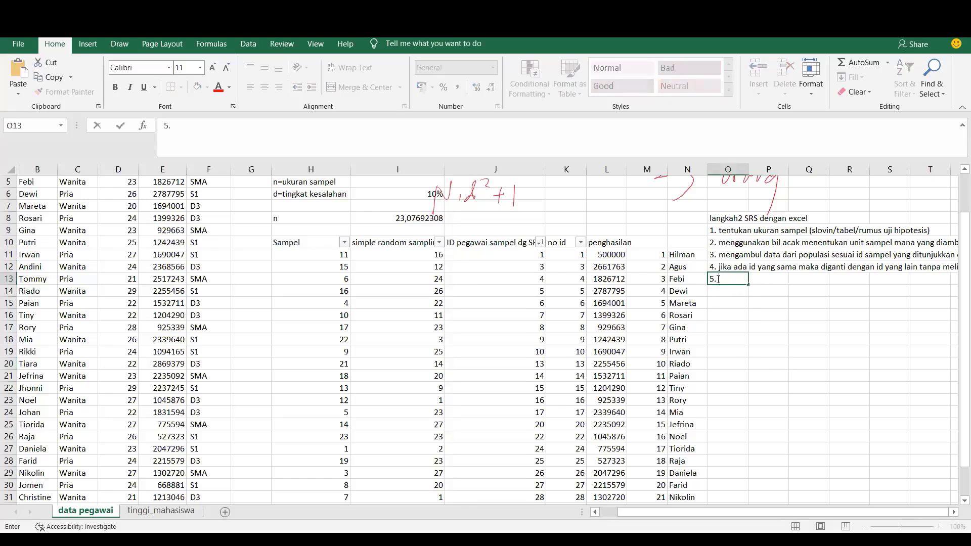
type(" mengambil data s")
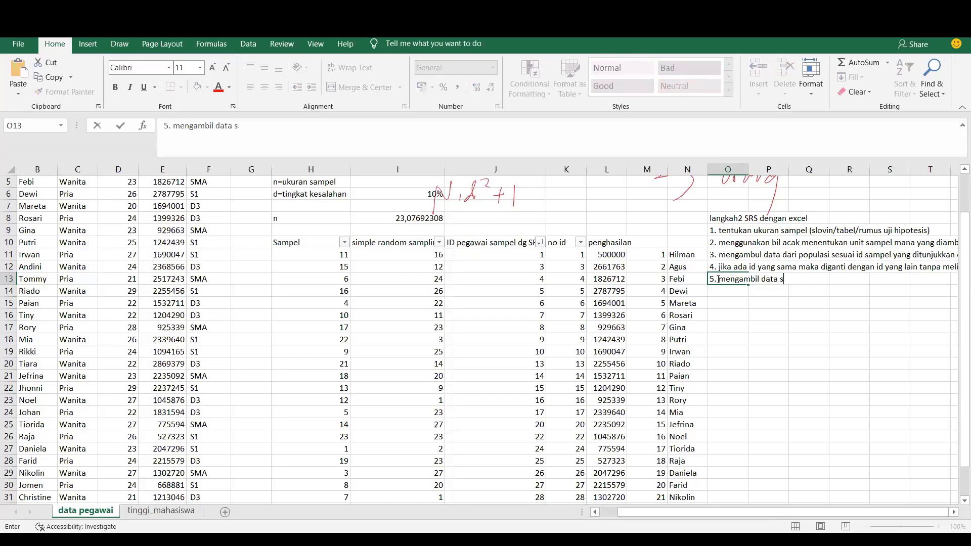
key("BackSpace")
type("yang dibutuhkan da")
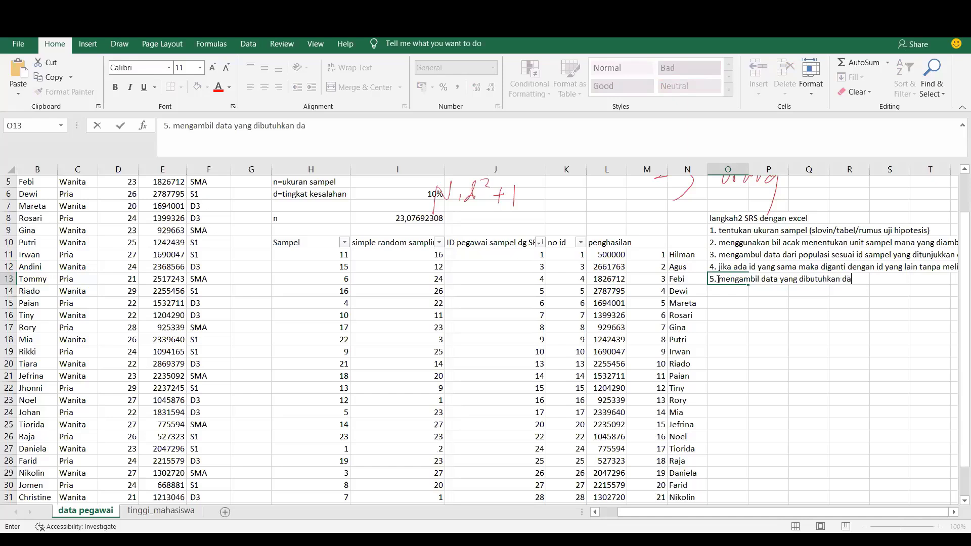
type("ri sampel yang dimaksud")
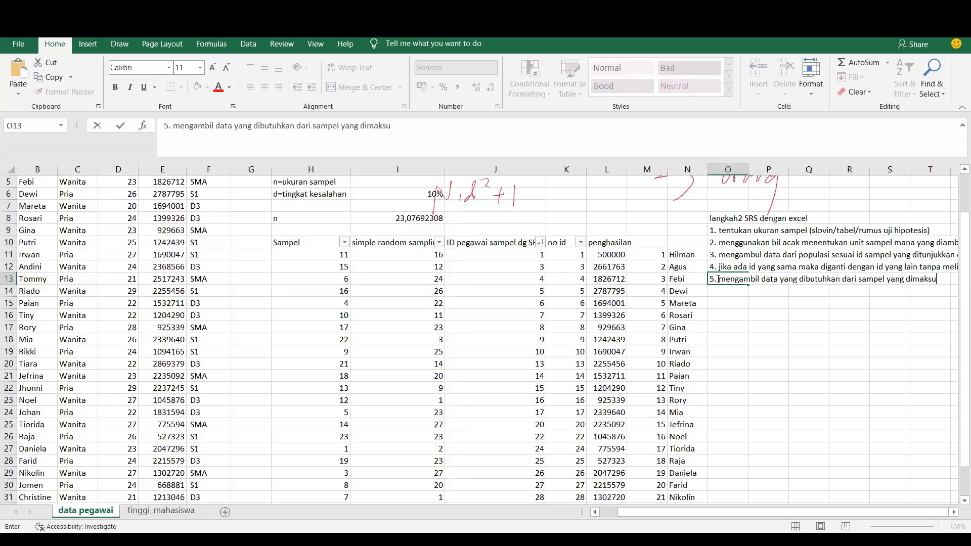
left_click(725, 311)
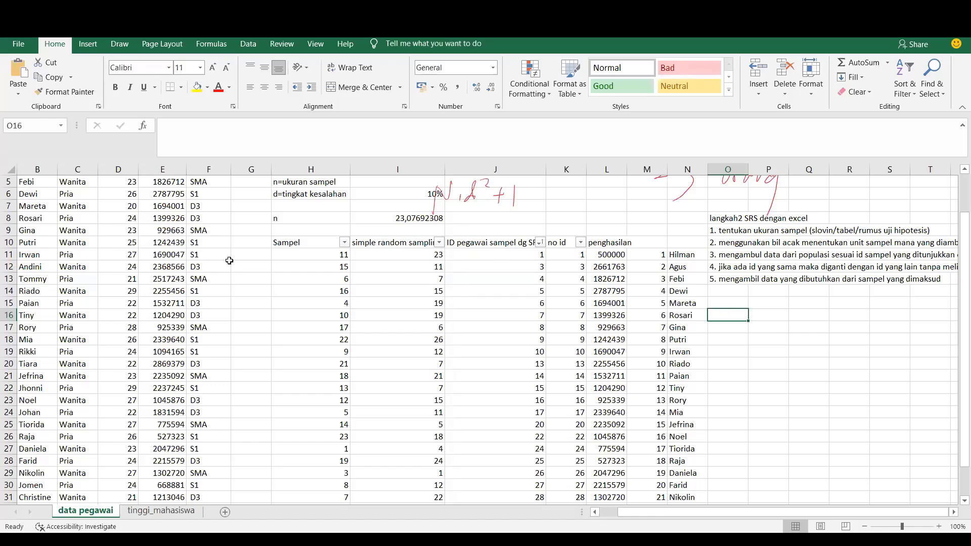
Review the population data in D9:F23 and the name lookups in column N from N11 down past the end of the list.
left_click_drag(117, 231, 192, 399)
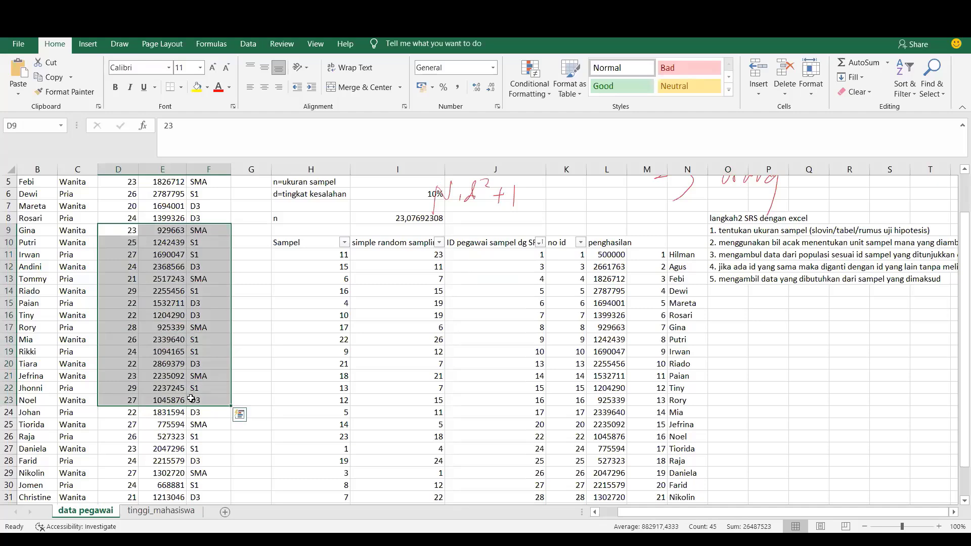
left_click(700, 256)
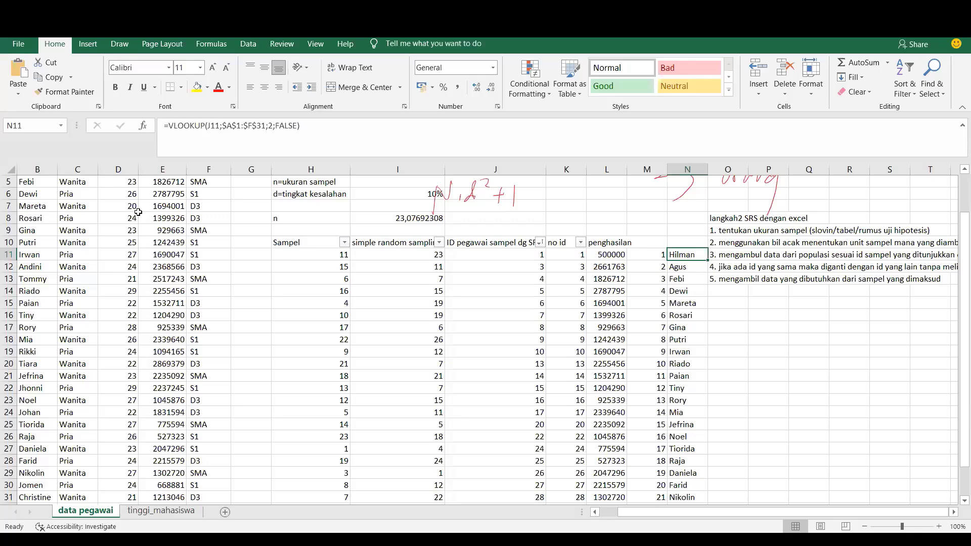
key("Down")
key("Down")
key("Down")
key("Down")
key("Down")
key("Down")
key("Down")
key("Down")
key("Down")
key("Down")
key("Down")
key("Down")
key("Down")
key("Down")
key("Down")
key("Down")
key("Down")
key("Down")
key("Down")
key("Down")
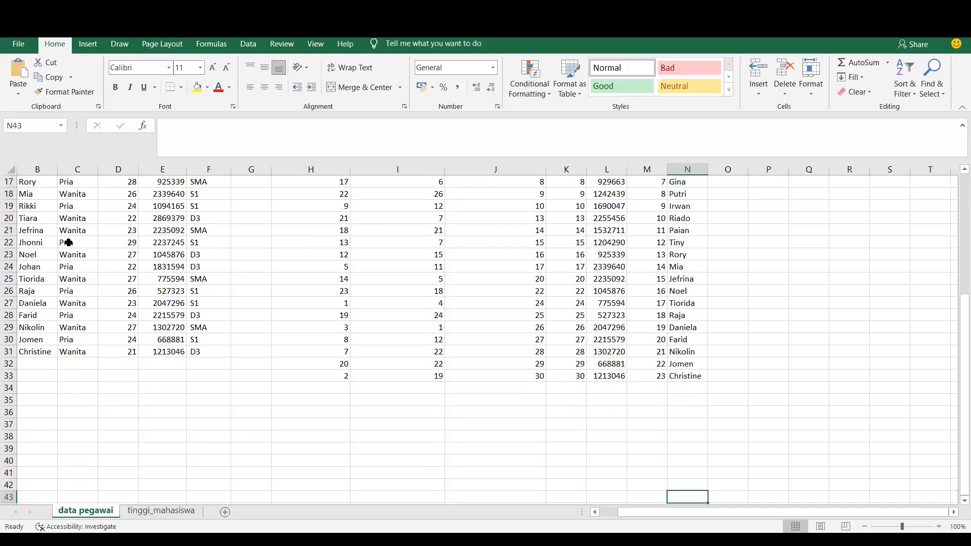
Calculate the average population income in E34 with AVERAGE over E2:E31 and fill that cell yellow.
left_click(158, 386)
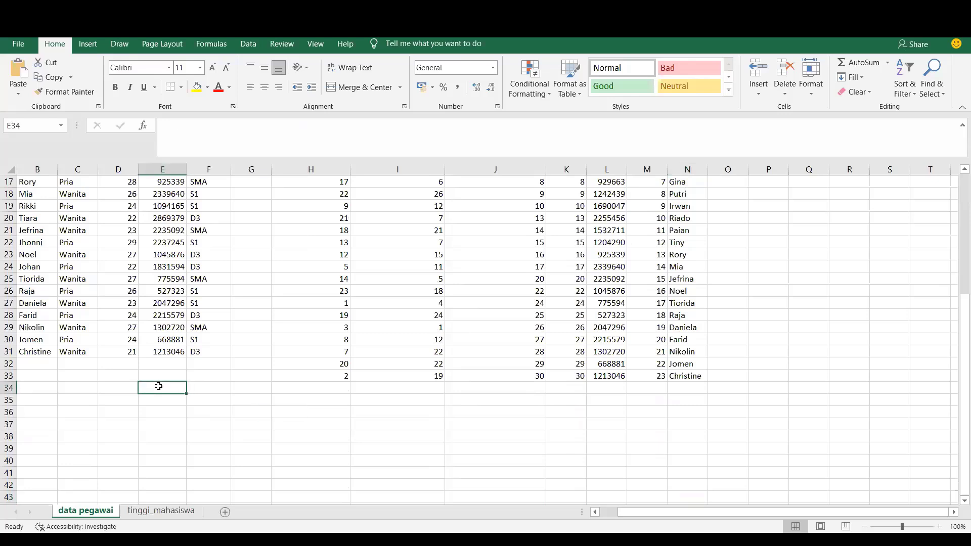
type("=")
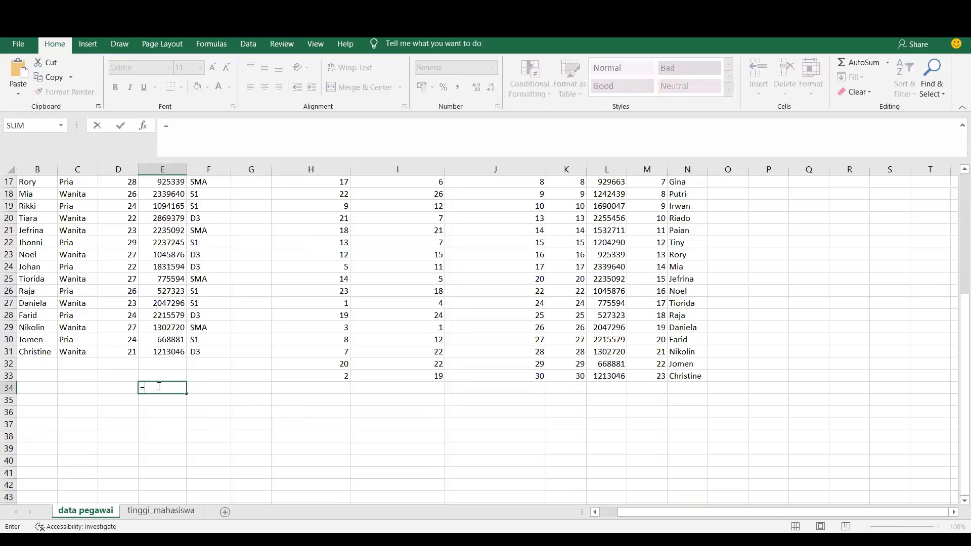
type("aver")
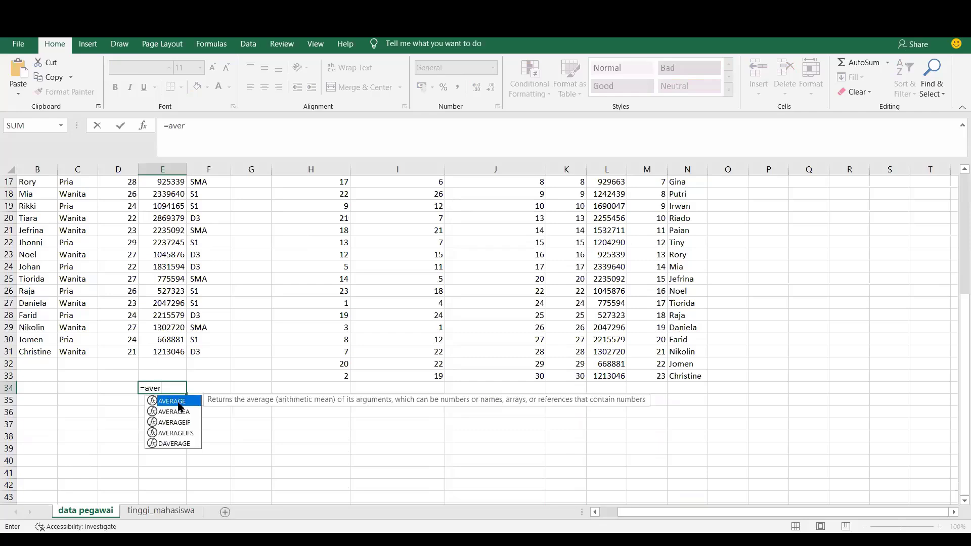
double_click(178, 406)
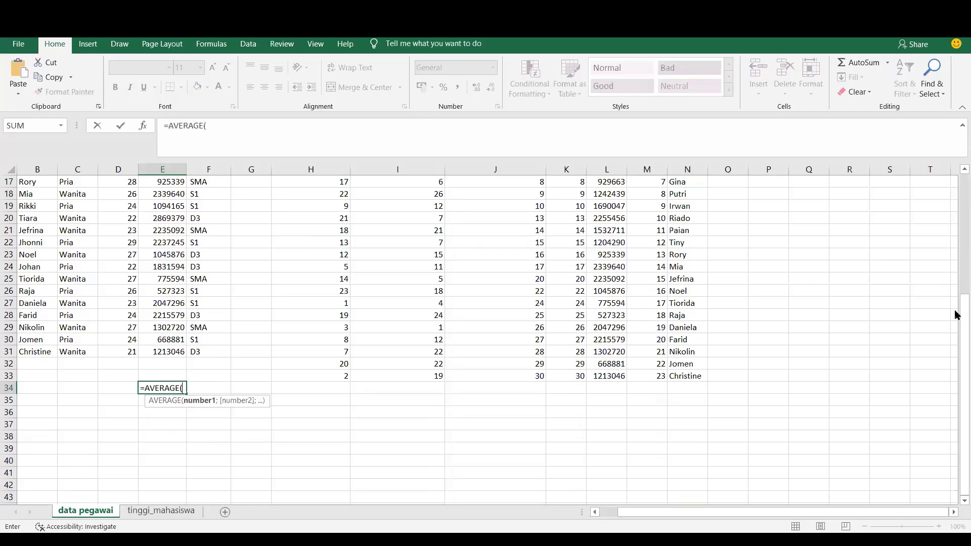
left_click_drag(958, 314, 958, 194)
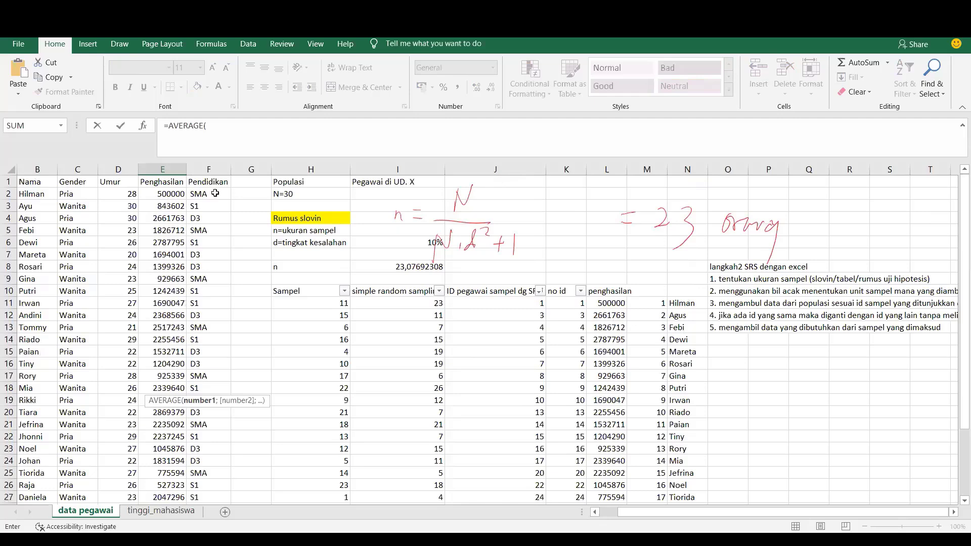
left_click(180, 194)
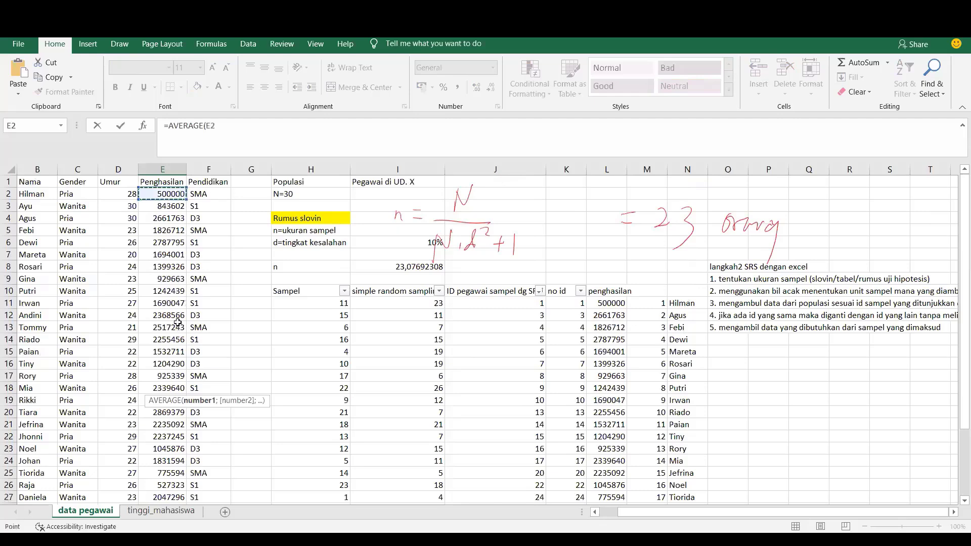
key("ctrl+shift+Down")
key("Return")
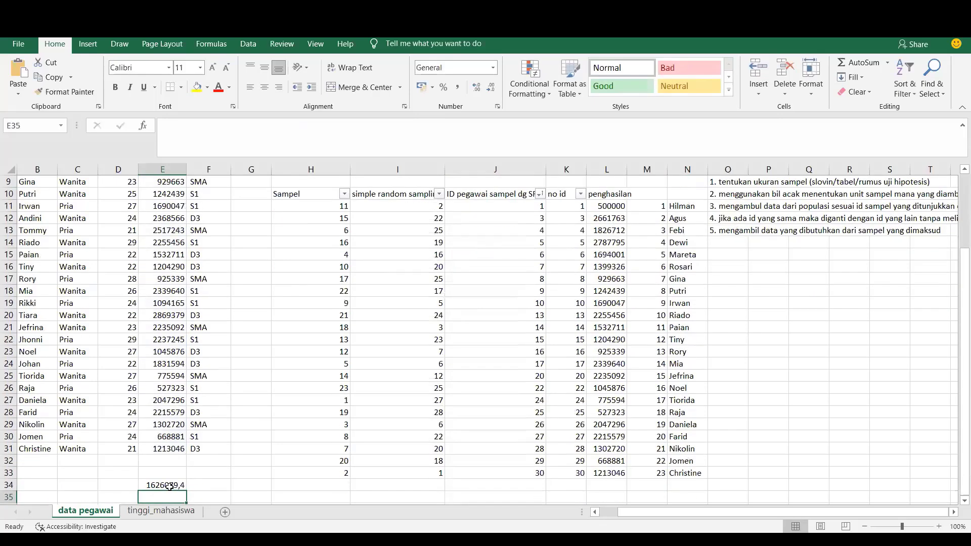
left_click(170, 486)
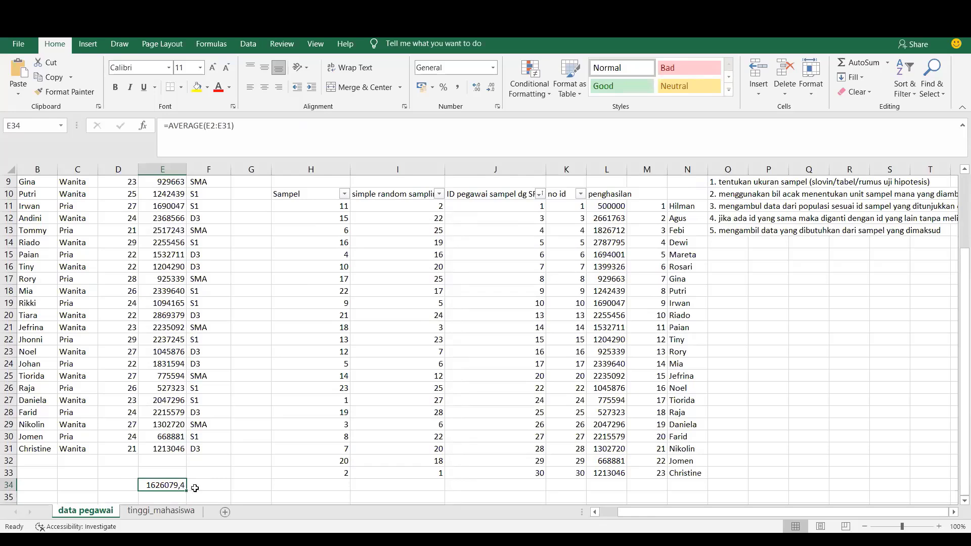
left_click(198, 88)
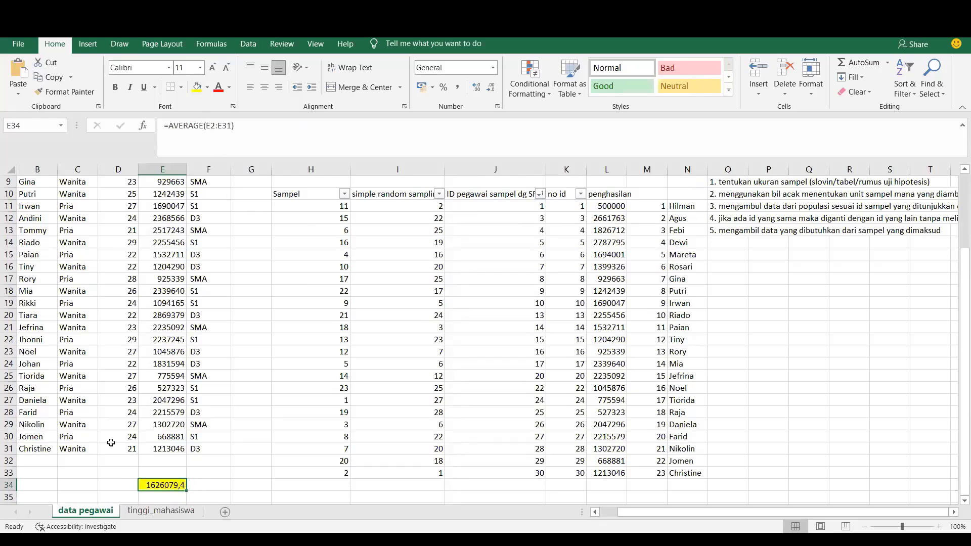
Label the population average "rataan populasi" in D34 and autofit the width of column D.
left_click(116, 486)
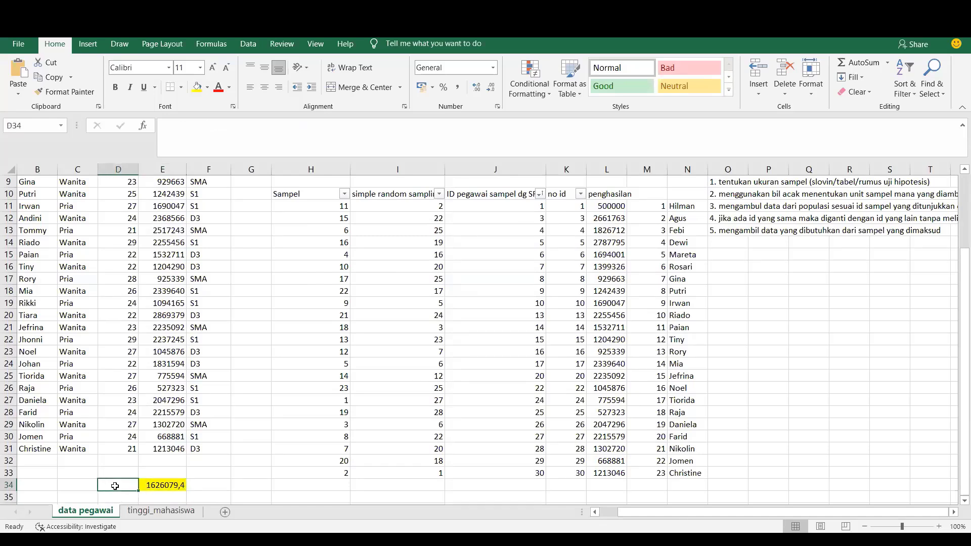
type("rat")
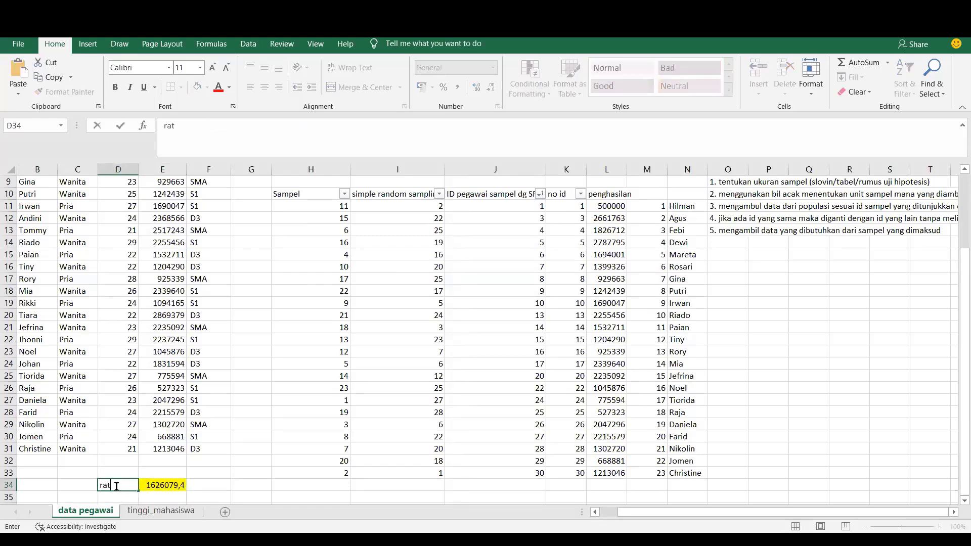
type("aan populasi")
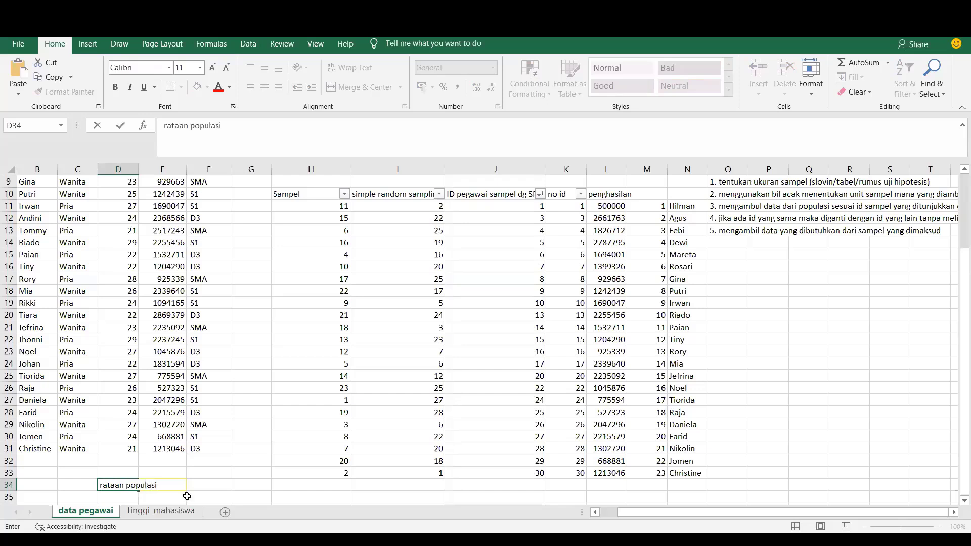
left_click(233, 483)
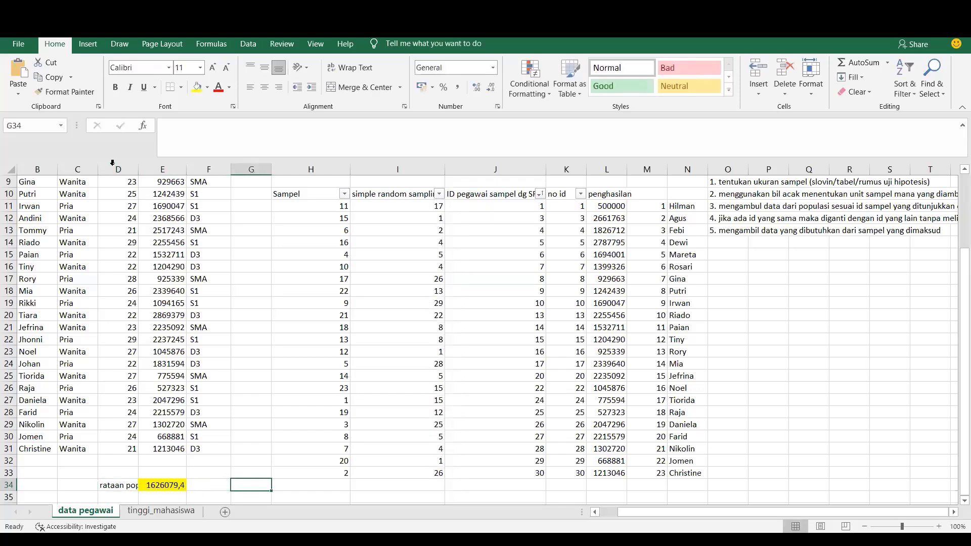
double_click(138, 173)
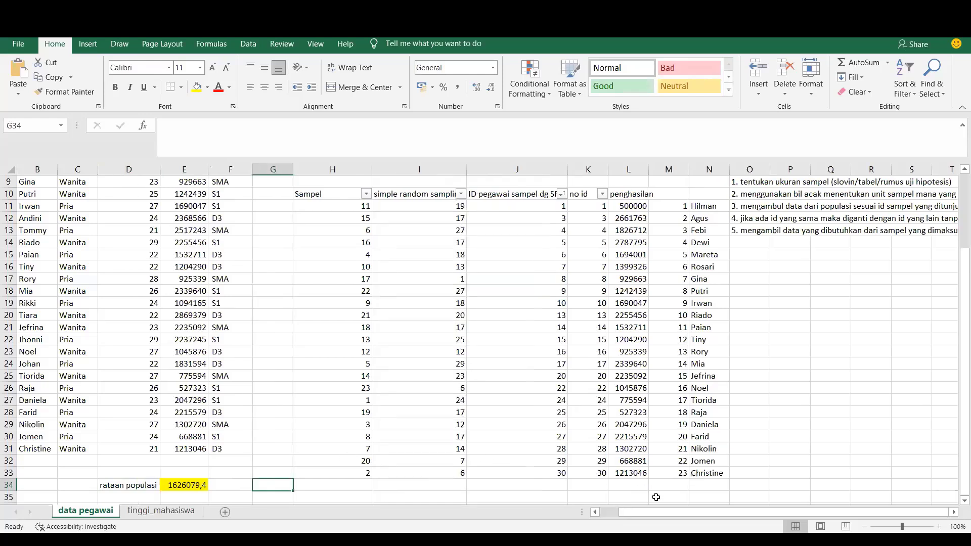
Calculate the sample's average income in L34 with AVERAGE over L11:L33 and fill that cell yellow.
left_click(632, 487)
type("=")
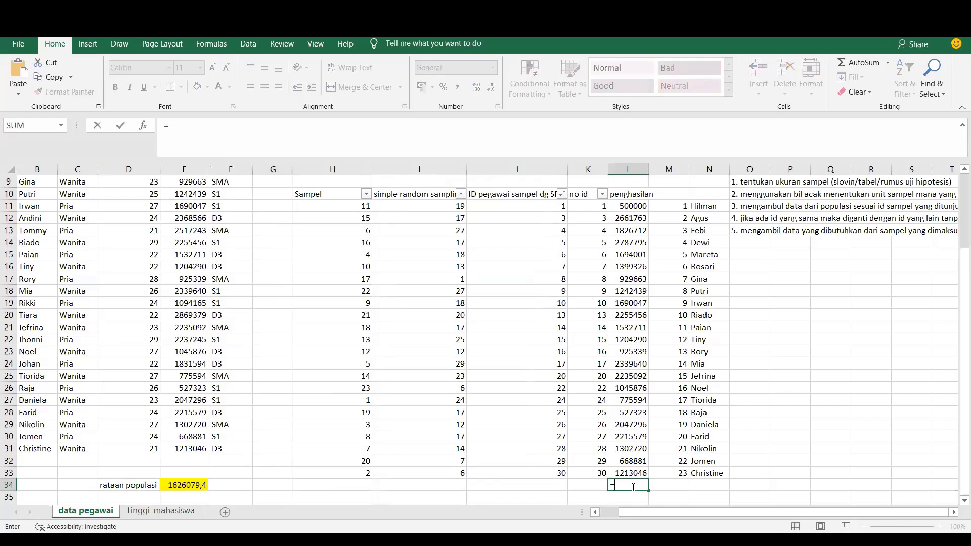
type("average")
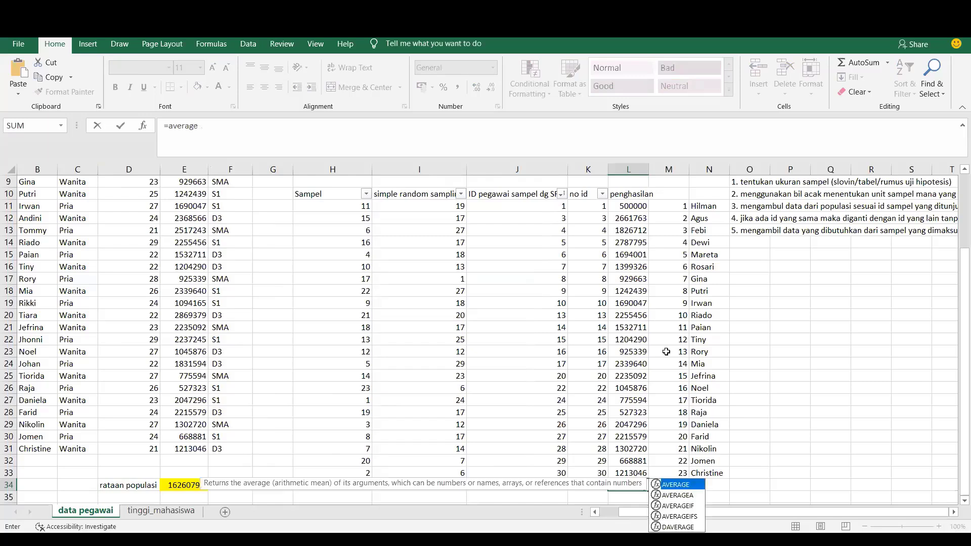
type("(")
left_click(633, 208)
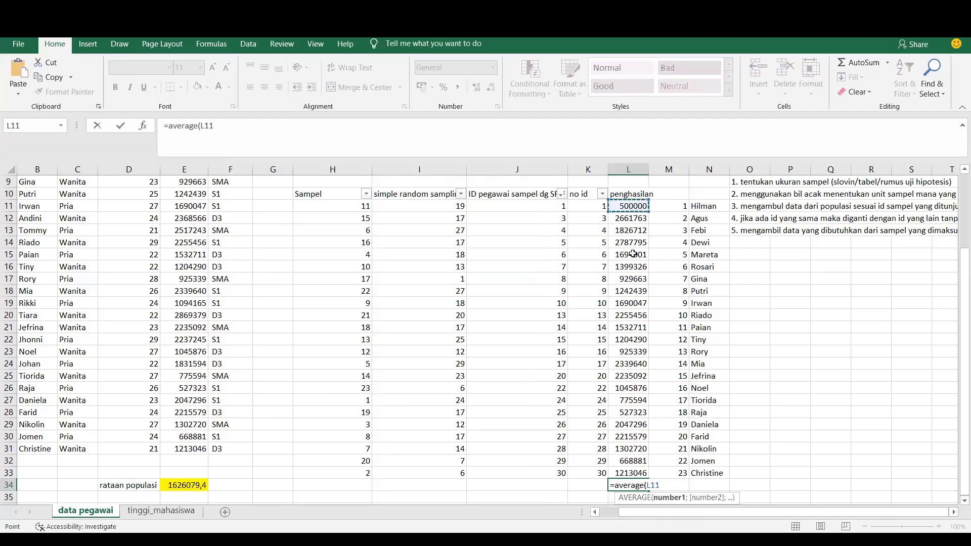
left_click_drag(633, 255, 630, 402)
key("Return")
left_click(626, 410)
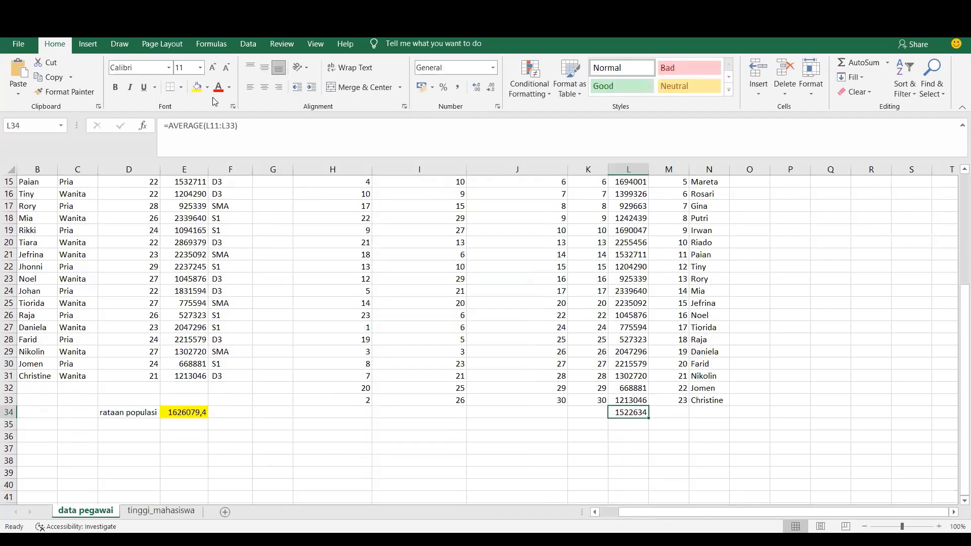
left_click(198, 89)
Label the sample average "rataan sampel" in K34 and autofit the width of column K.
left_click(601, 423)
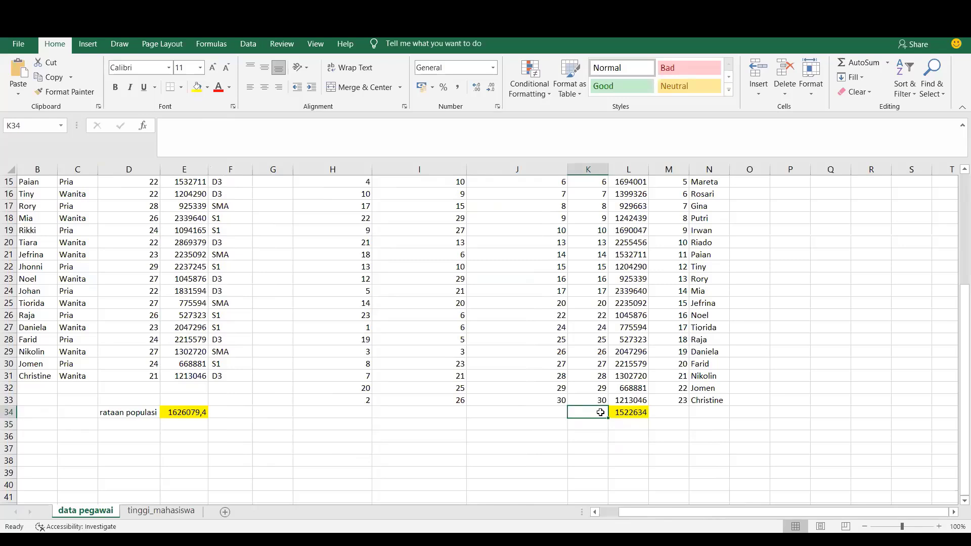
type("rataan sampel")
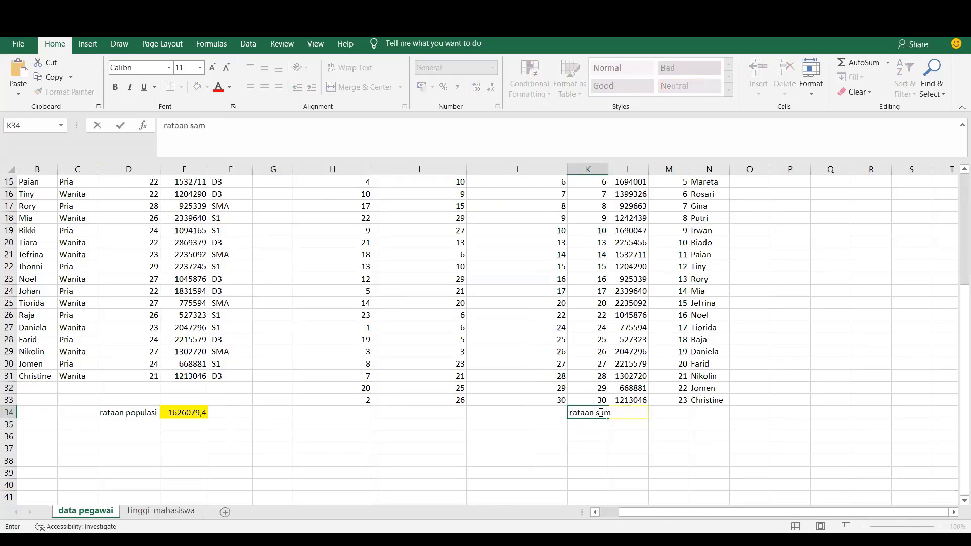
left_click(551, 410)
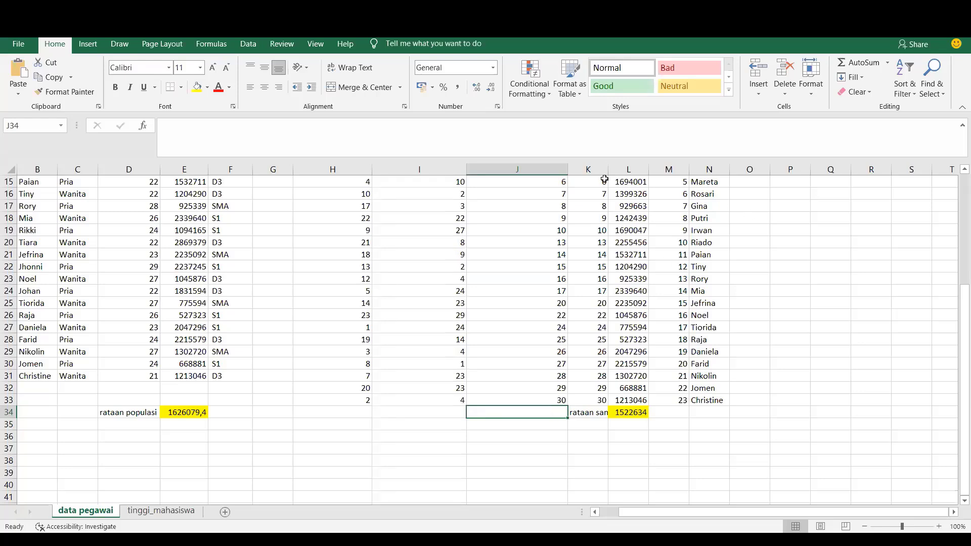
double_click(609, 172)
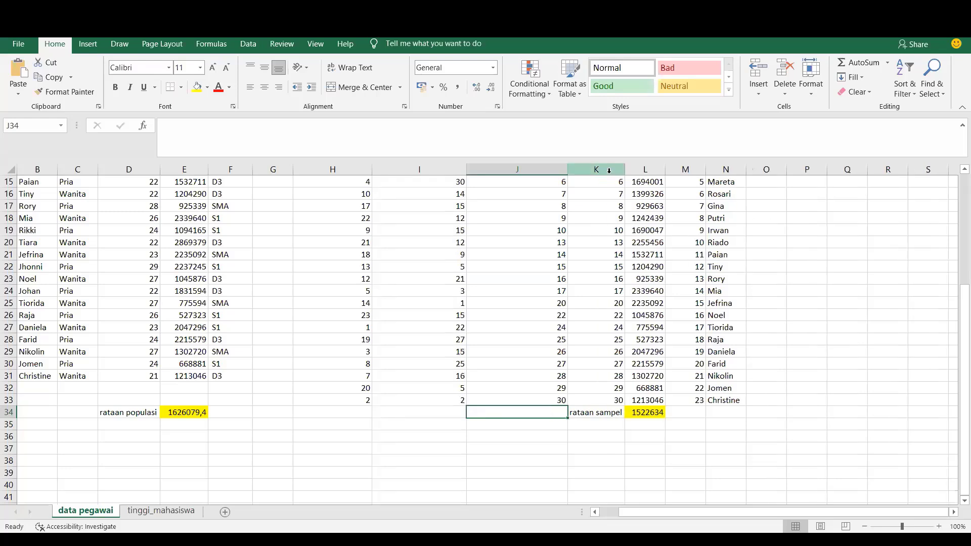
Note the sample size "n=23" in J34 and the population size "n=30" in C34.
type("n=23")
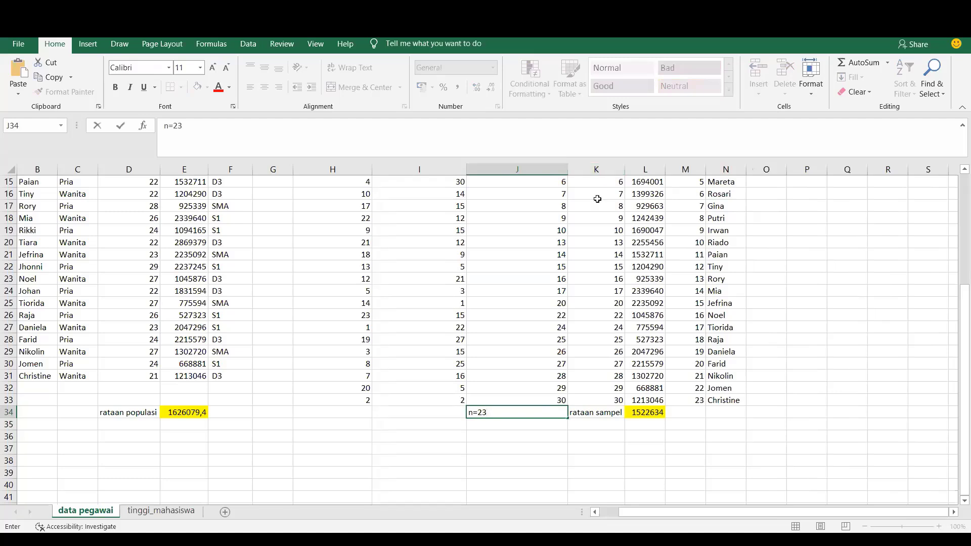
left_click(81, 411)
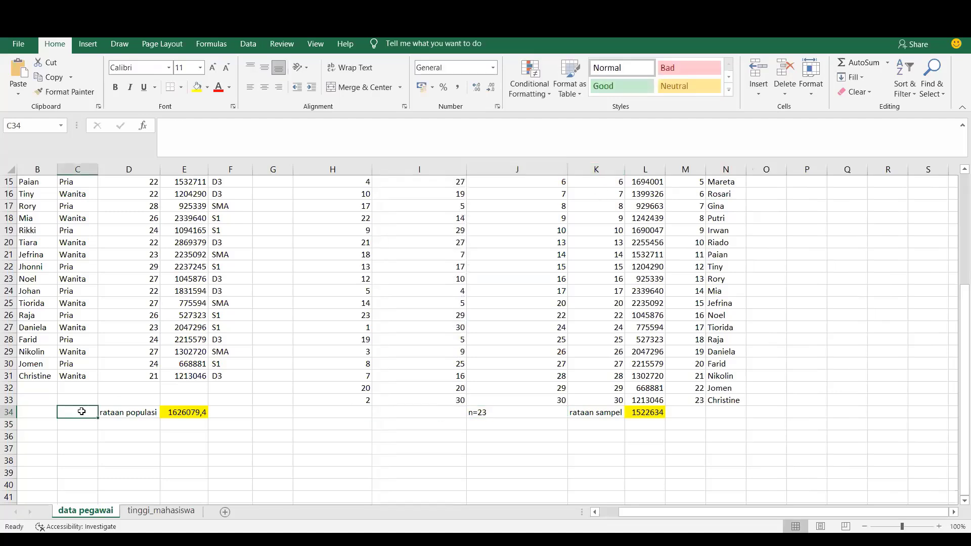
type("n=30")
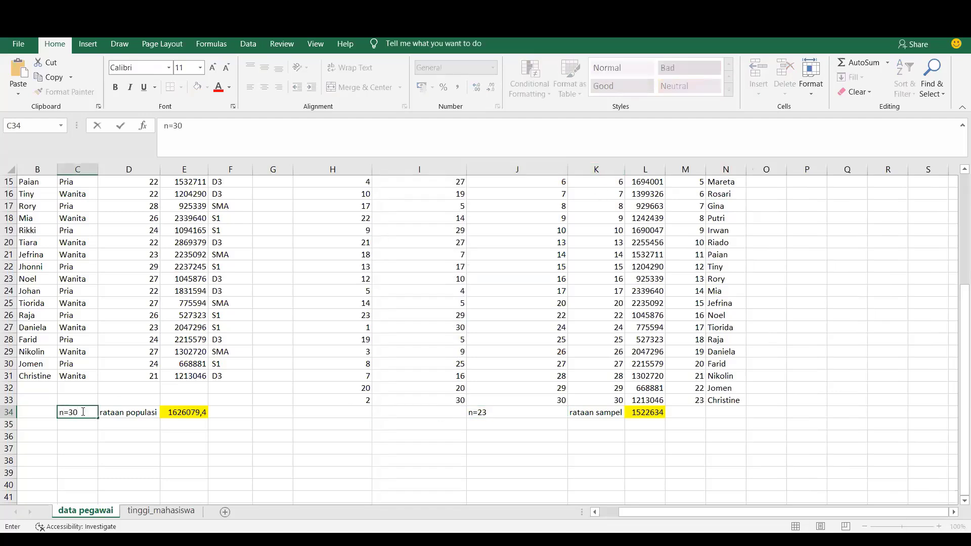
left_click(463, 499)
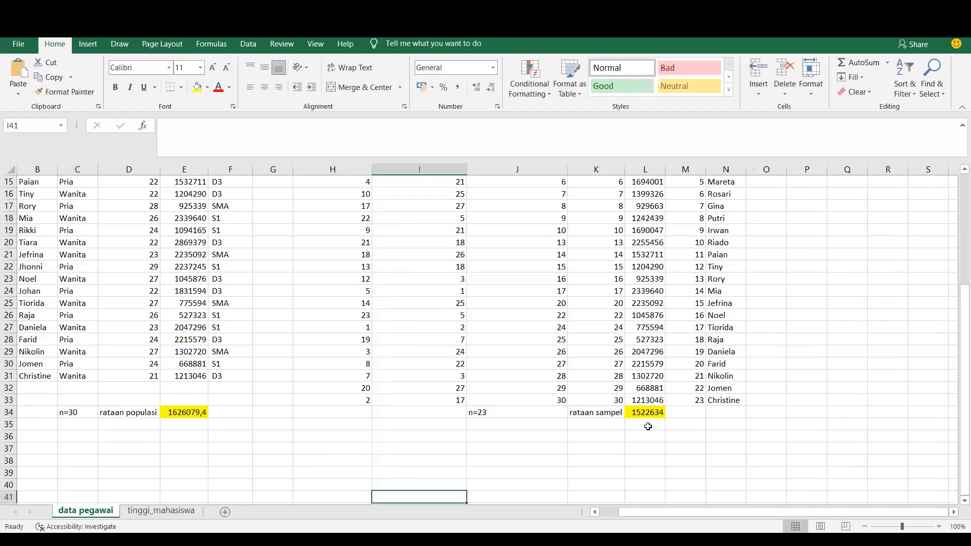
Compare the sample average in L34 and its labels with the population average in row 34.
left_click(629, 413)
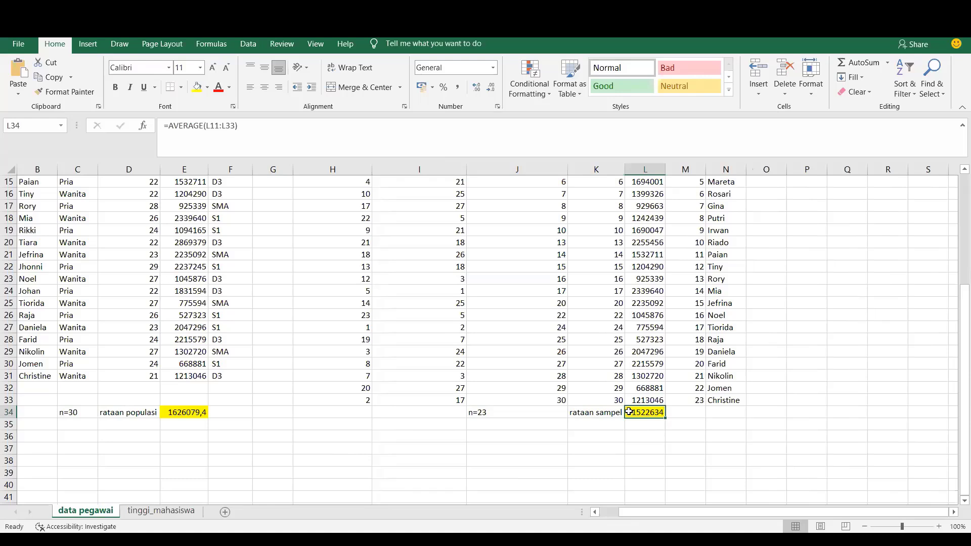
left_click(639, 439)
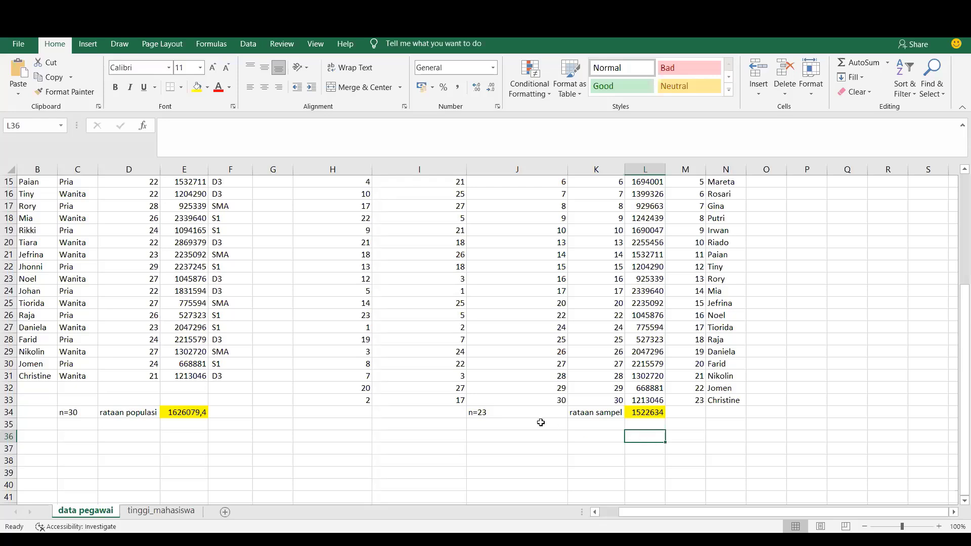
left_click(156, 426)
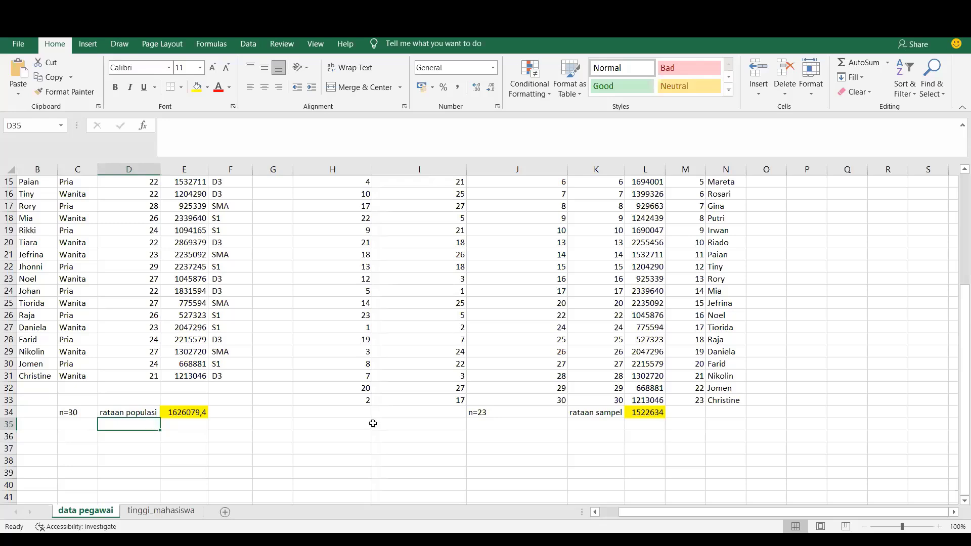
left_click_drag(555, 412, 655, 411)
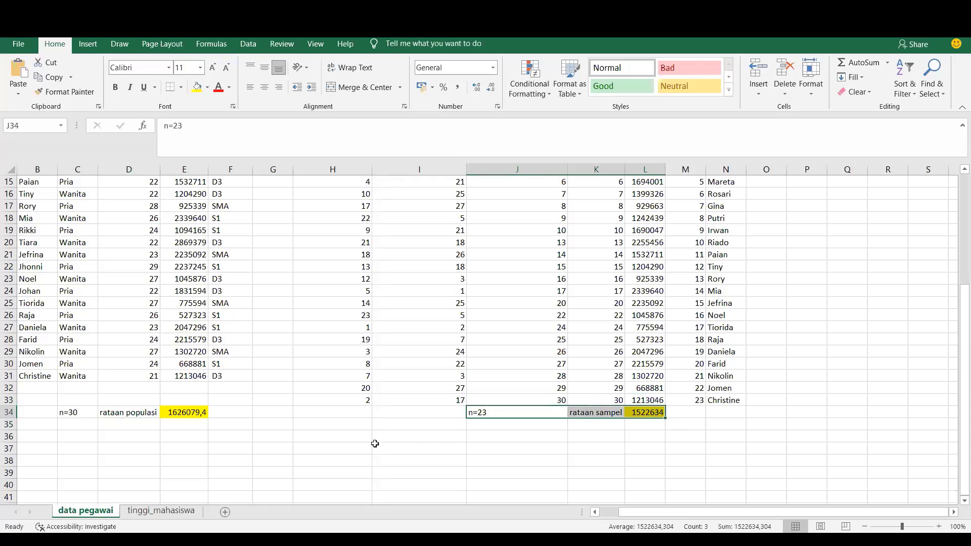
left_click(157, 460)
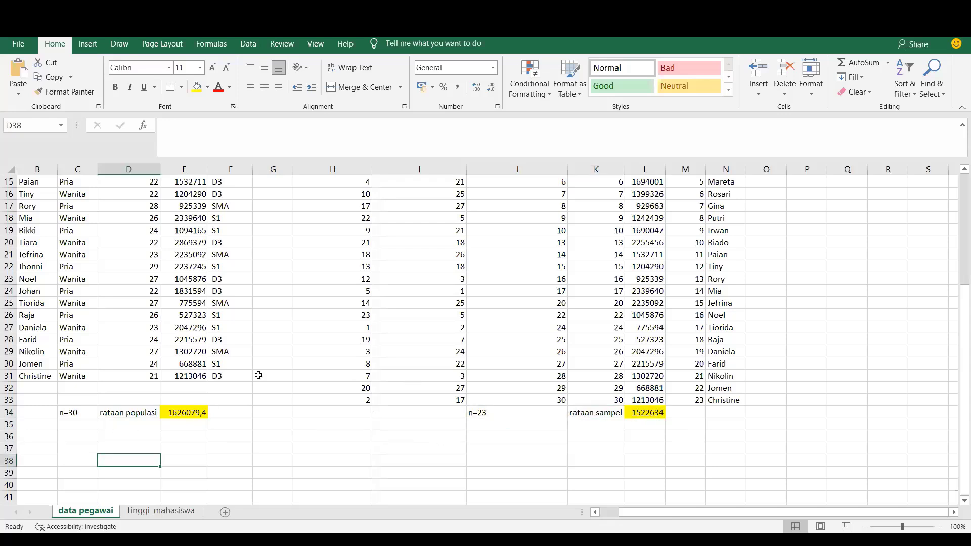
Review column I from the population and Slovin details in the first rows through the random sample numbers and the averages in row 34.
left_click(373, 343)
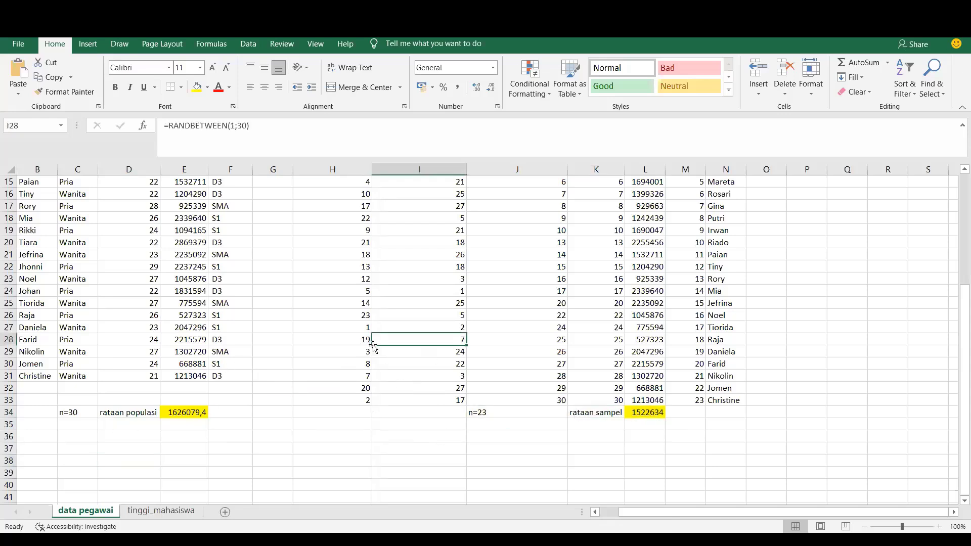
key("Up")
key("Up")
key("Up")
key("Up")
key("Up")
key("Up")
key("Up")
key("Up")
key("Up")
key("Up")
key("Up")
key("Up")
key("Up")
key("Up")
key("Up")
key("Up")
key("Up")
key("Up")
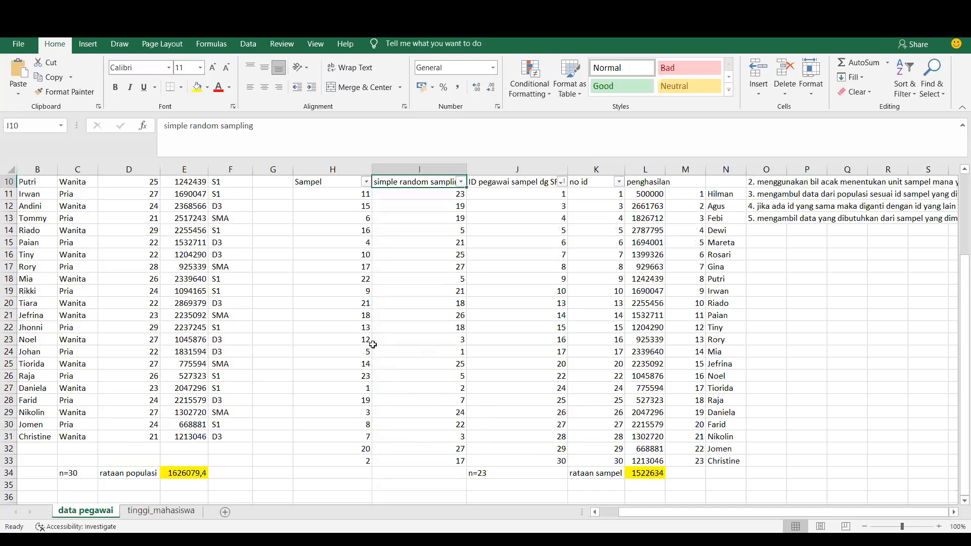
key("Up")
key("Up")
key("Up")
key("Up")
key("Up")
key("Up")
key("Up")
key("Up")
key("Up")
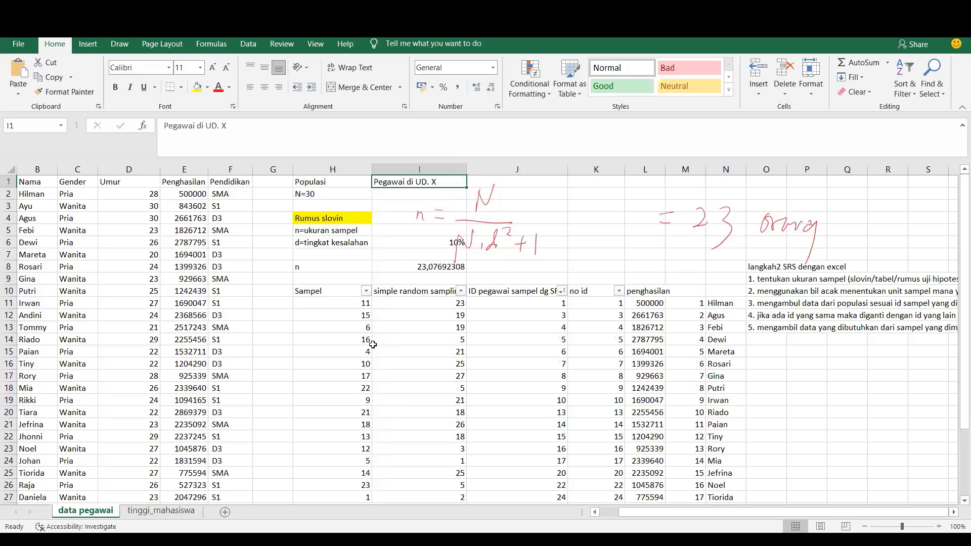
key("Down")
key("Down")
key("Down")
key("Down")
key("Down")
key("Down")
key("Down")
key("Down")
key("Down")
key("Down")
key("Down")
key("Down")
key("Down")
key("Down")
key("Down")
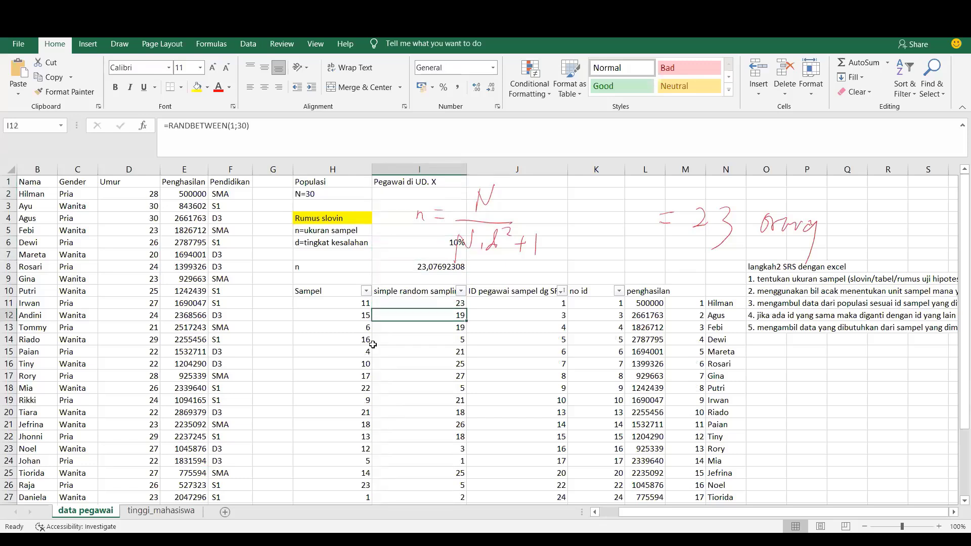
key("Down")
key("Down")
key("Down")
key("Down")
key("Down")
key("Down")
key("Down")
key("Down")
key("Down")
key("Down")
key("Down")
key("Down")
key("Down")
key("Down")
key("Down")
key("Down")
key("Down")
key("Down")
key("Down")
key("Down")
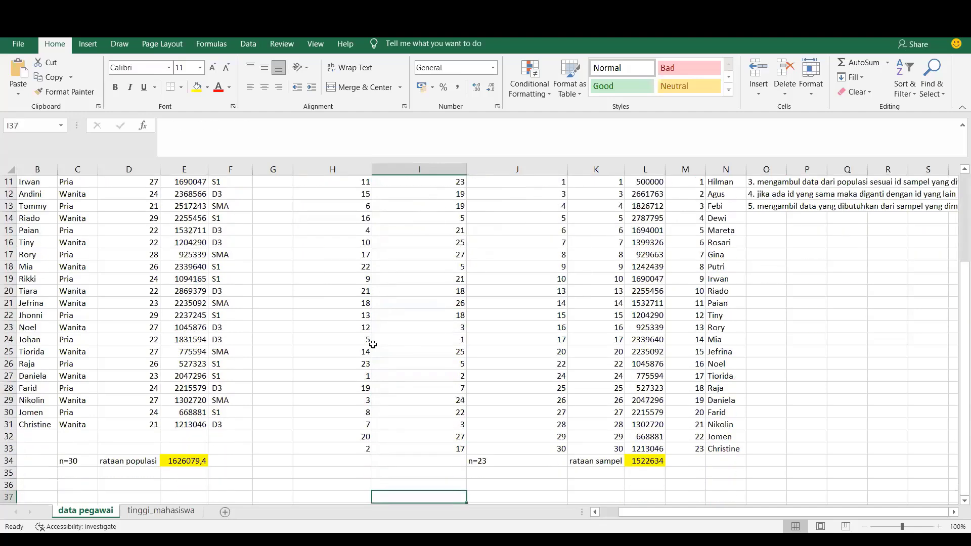
key("Up")
key("Up")
key("Up")
key("Up")
key("Up")
key("Up")
key("Up")
key("Up")
key("Up")
key("Up")
key("Up")
key("Up")
key("Up")
key("Up")
key("Up")
key("Up")
key("Up")
key("Up")
key("Up")
key("Up")
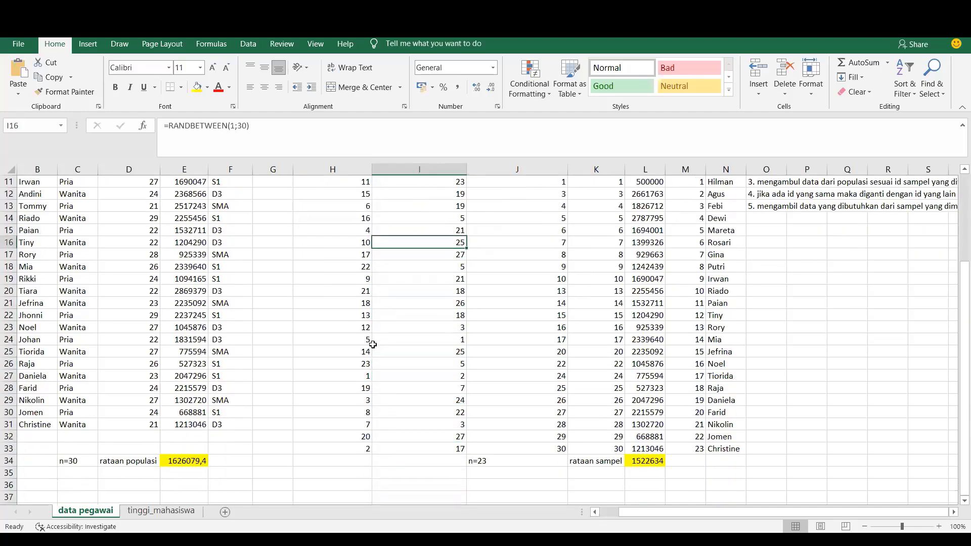
key("Up")
key("Up")
key("Up")
key("Up")
key("Up")
key("Up")
key("Up")
key("Up")
key("Up")
key("Up")
key("Up")
key("Up")
key("Up")
key("Up")
key("Up")
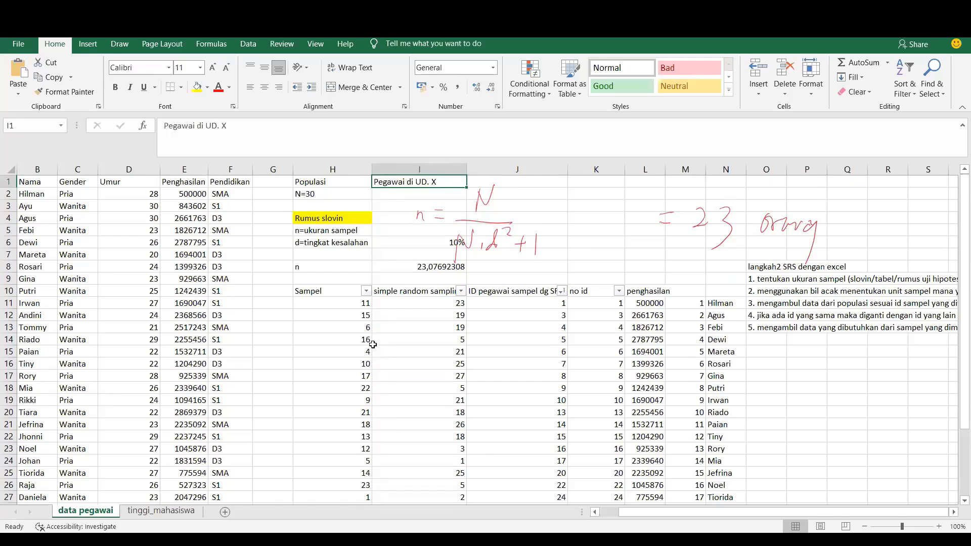
key("Down")
key("Down")
key("Down")
key("Down")
key("Down")
key("Down")
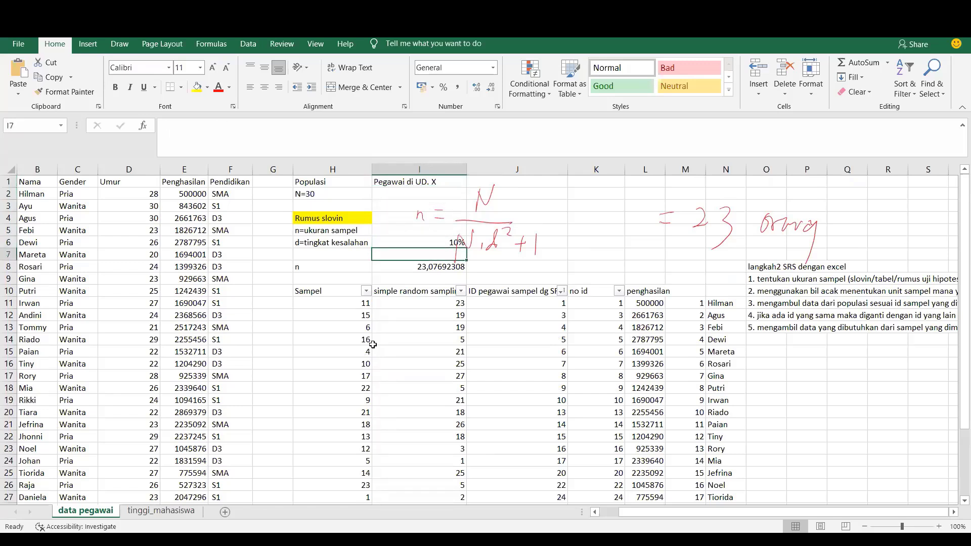
key("Down")
key("Down")
key("Down")
key("Down")
key("Down")
key("Down")
key("Down")
key("Down")
key("Down")
key("Down")
key("Down")
key("Down")
key("Down")
key("Down")
key("Down")
key("Down")
key("Down")
key("Down")
key("Down")
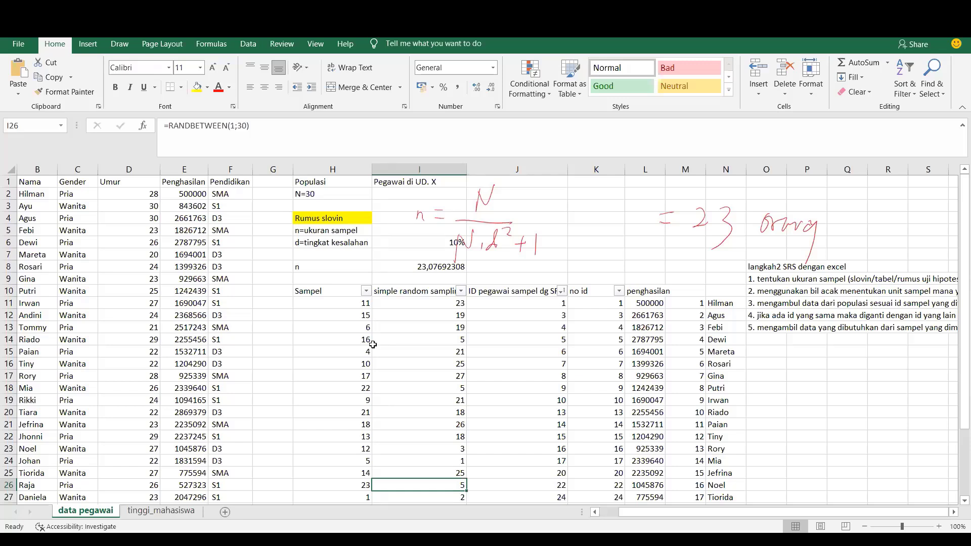
Enter the test text "tt" in O15 to recalculate the RANDBETWEEN numbers in column I, and clear that cell again.
left_click(436, 301)
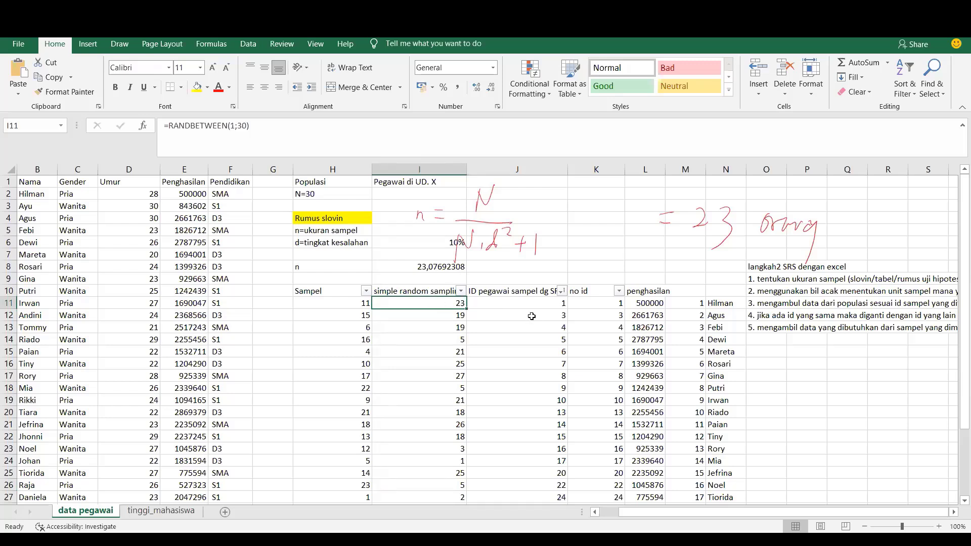
left_click(685, 242)
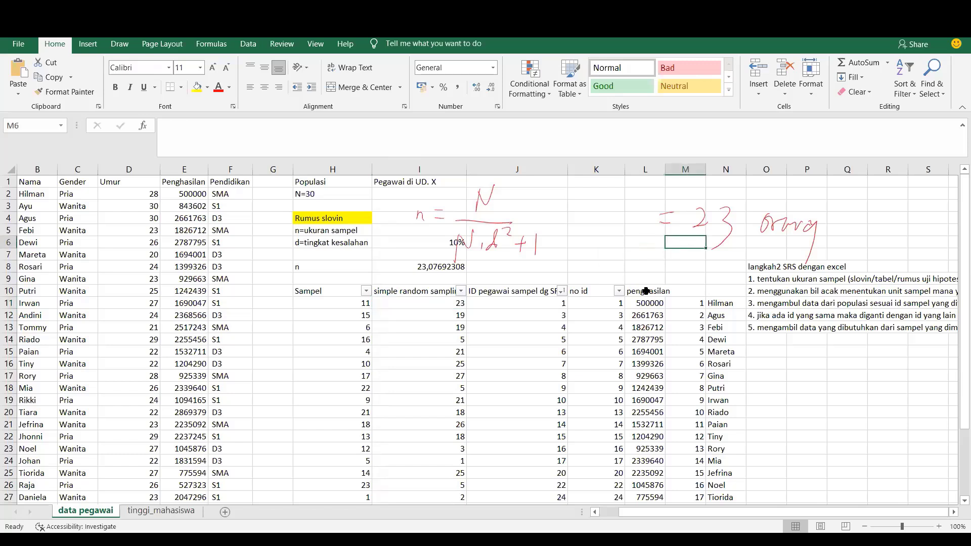
left_click(768, 343)
left_click(769, 351)
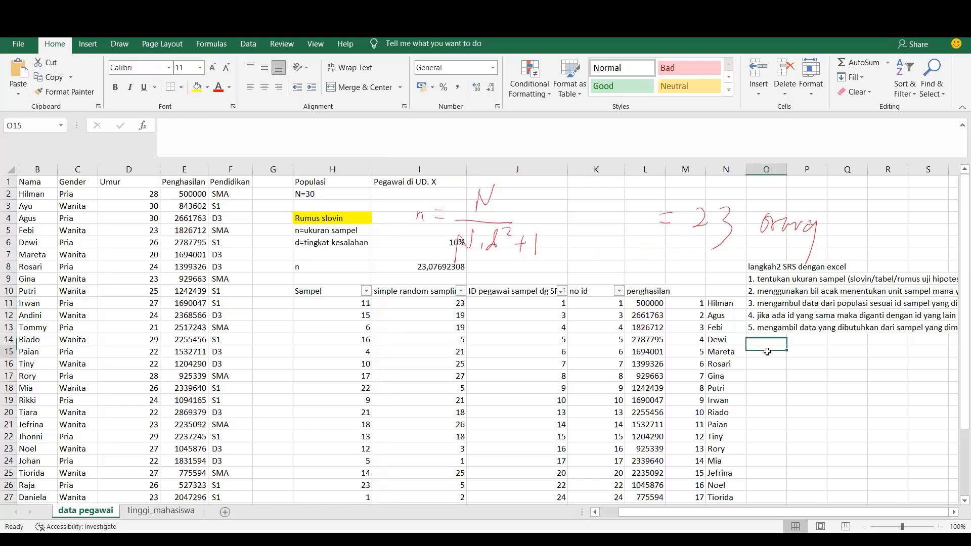
type("tt")
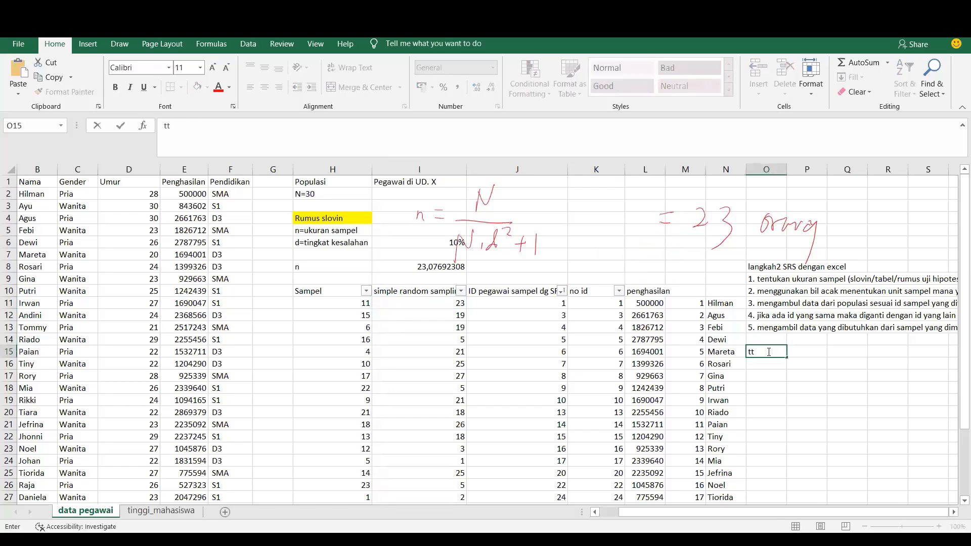
left_click(757, 435)
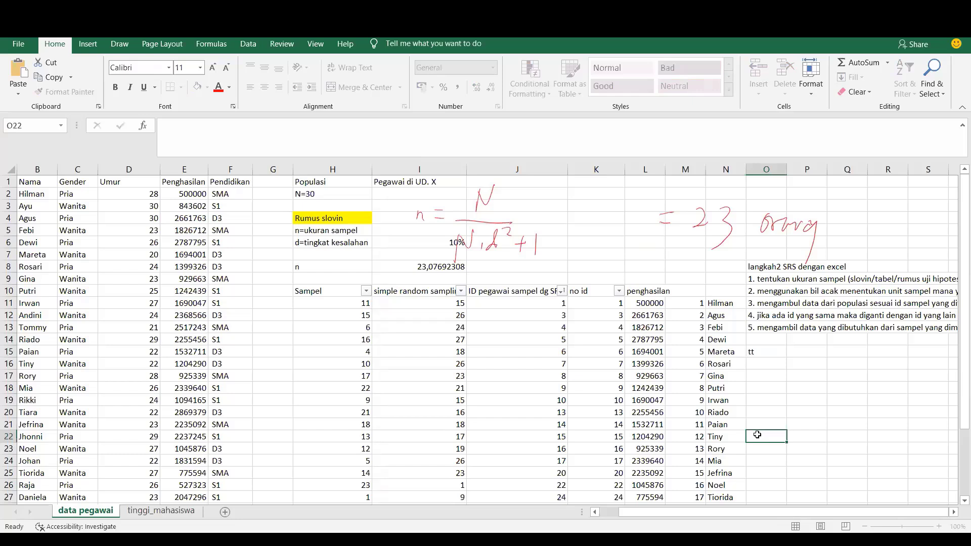
left_click(758, 354)
key("Delete")
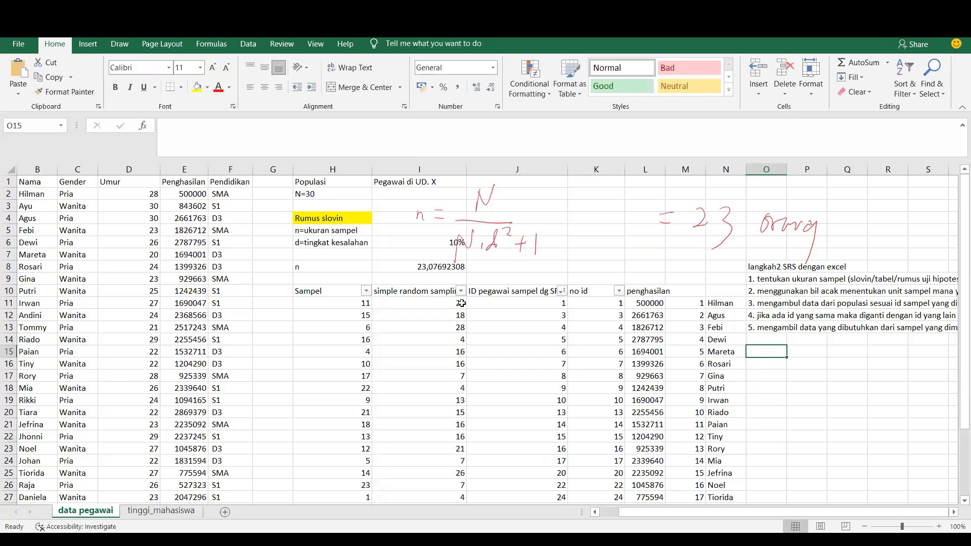
Compare the fixed sample ID in J11 with the RANDBETWEEN formula in I11.
left_click(495, 304)
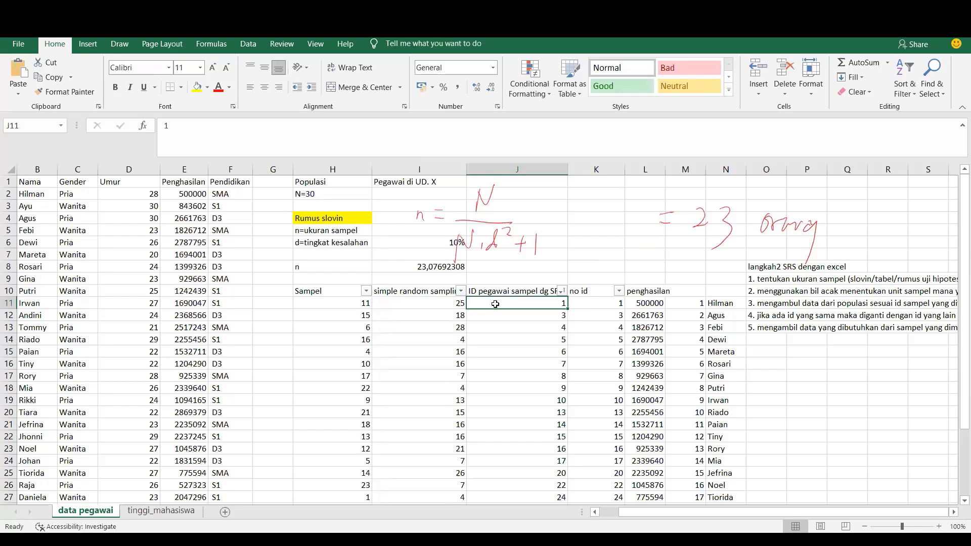
left_click(439, 308)
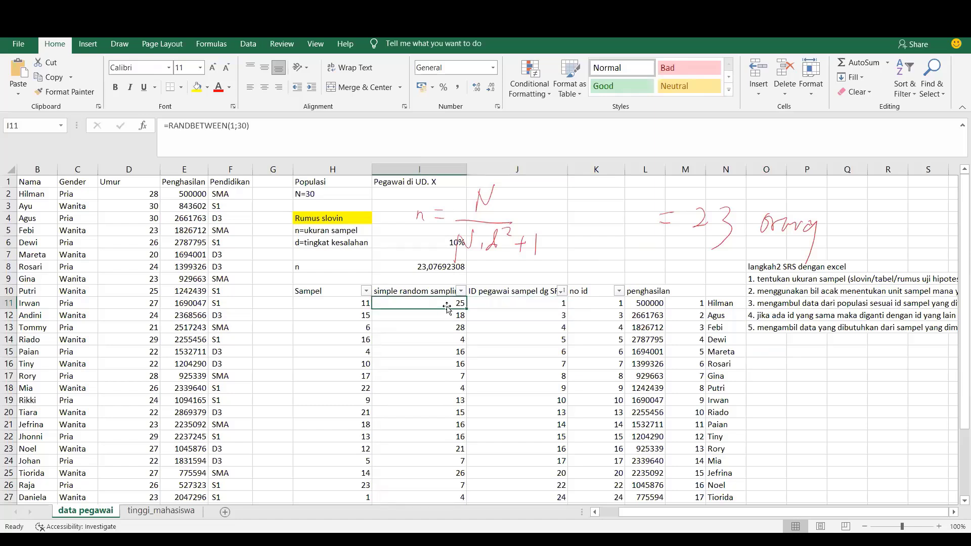
left_click(489, 305)
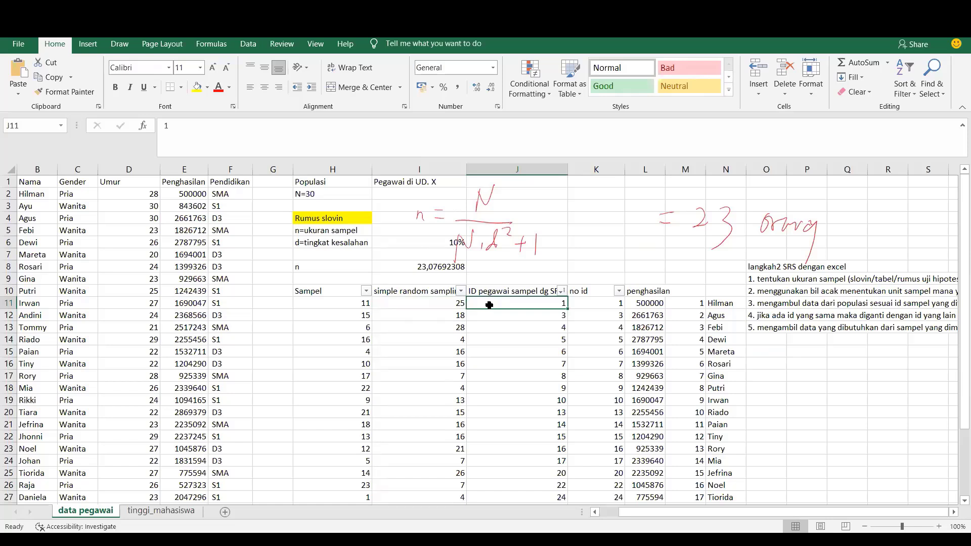
Re-enter the formula =RANDBETWEEN(1;30) in I11 to recalculate the random numbers beside the fixed IDs in column J.
left_click(441, 307)
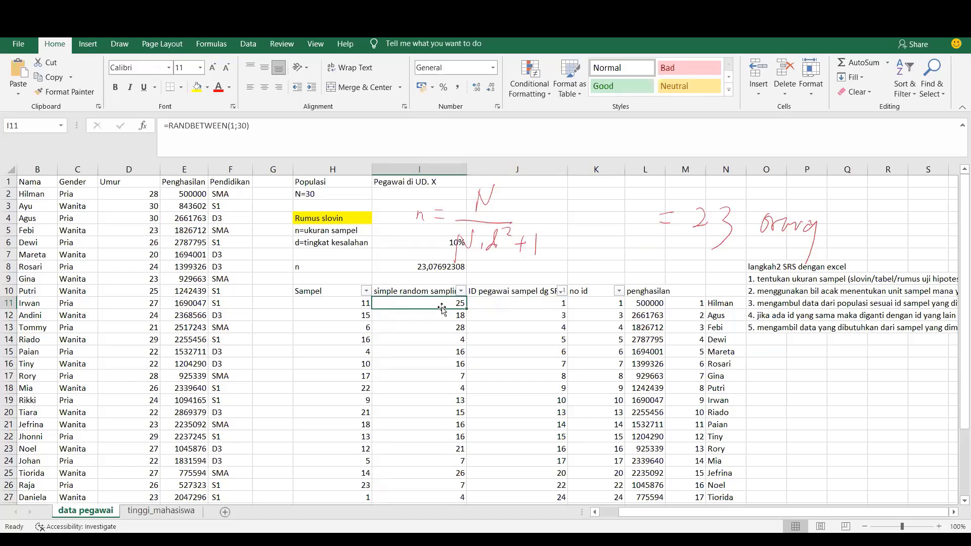
left_click(493, 302)
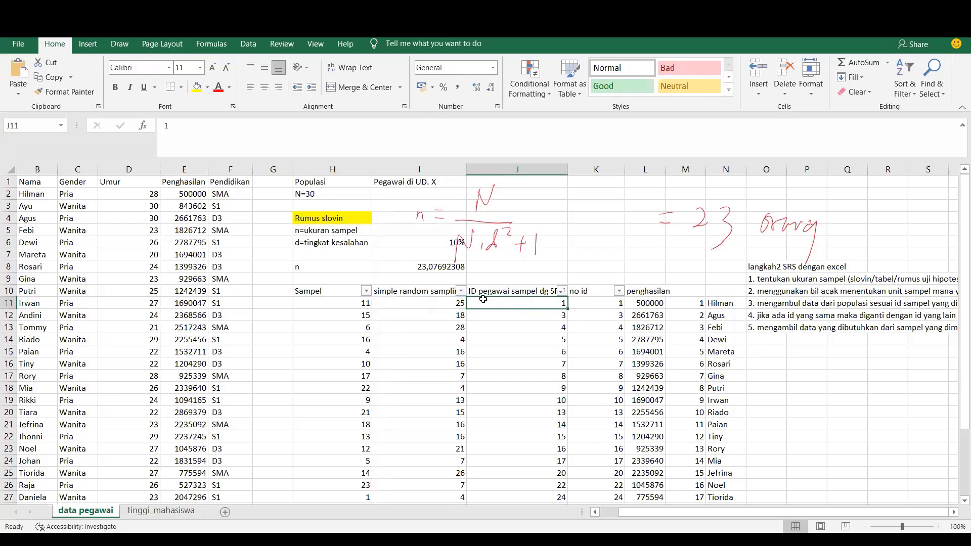
left_click(452, 305)
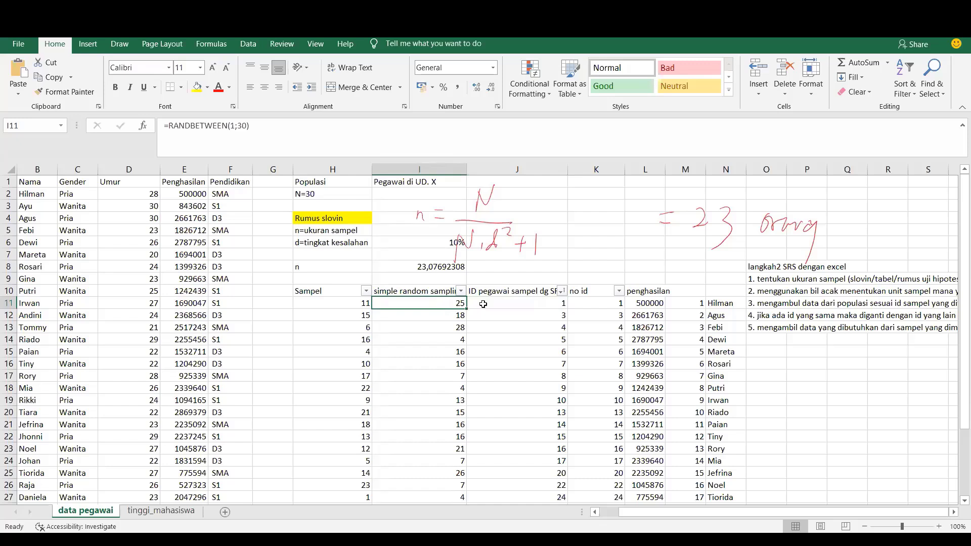
left_click(271, 127)
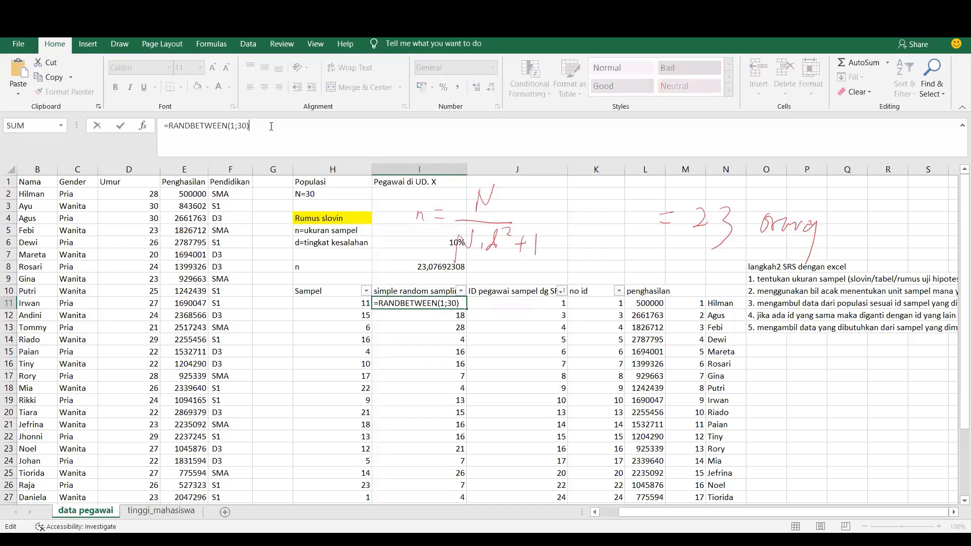
left_click(409, 349)
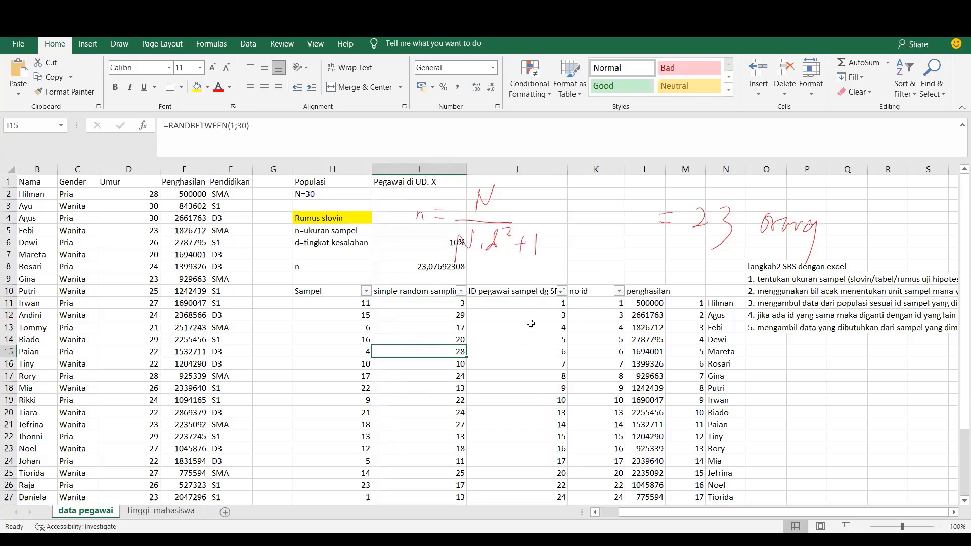
Examine the Paste Special formats for J11, including Text, without changing the cell.
left_click(516, 300)
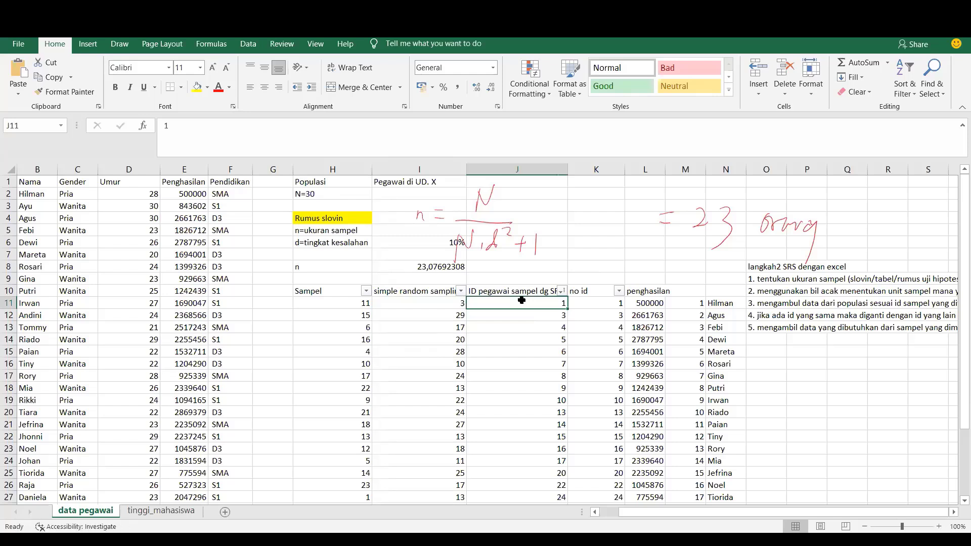
right_click(521, 301)
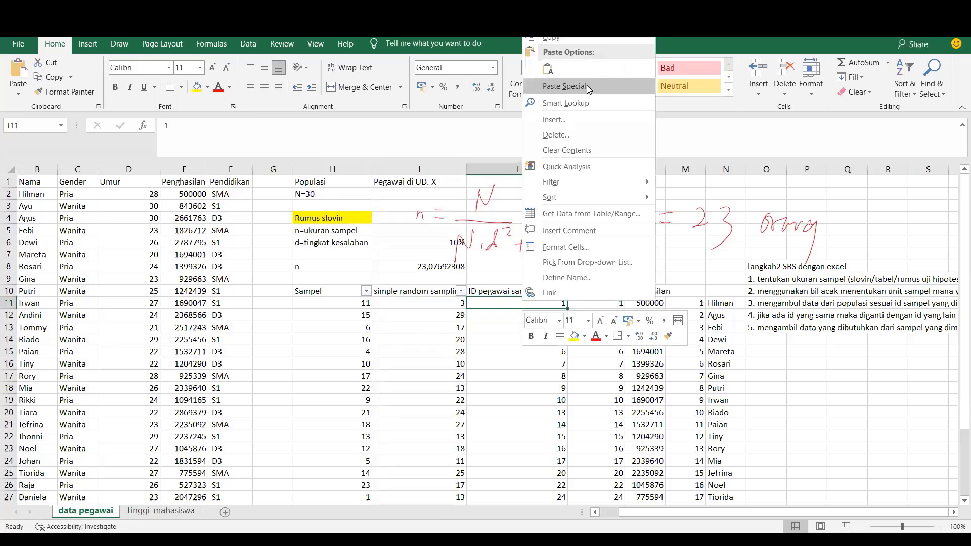
left_click(589, 89)
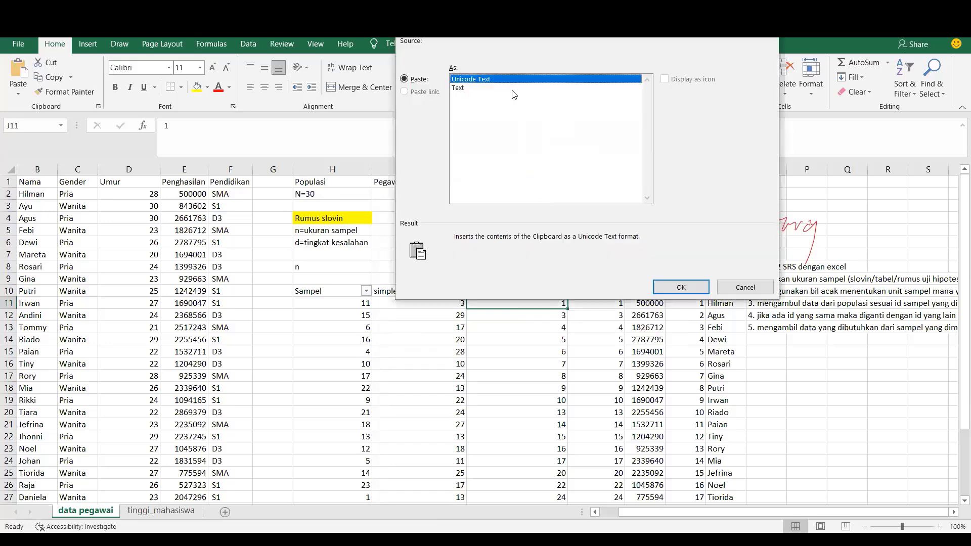
left_click(460, 88)
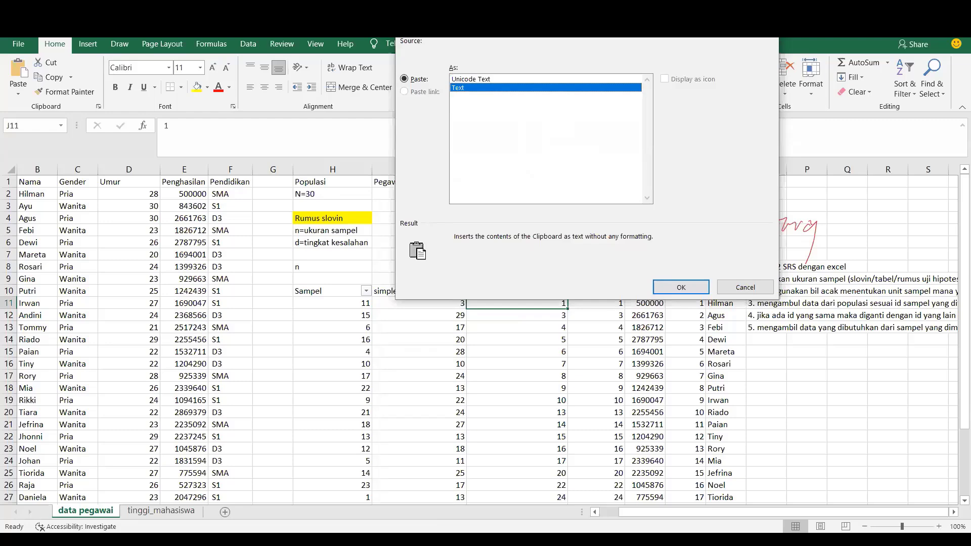
key("Return")
Review the random numbers from I11 downward alongside the fixed sample IDs in column J.
left_click_drag(435, 303, 445, 491)
left_click(632, 363)
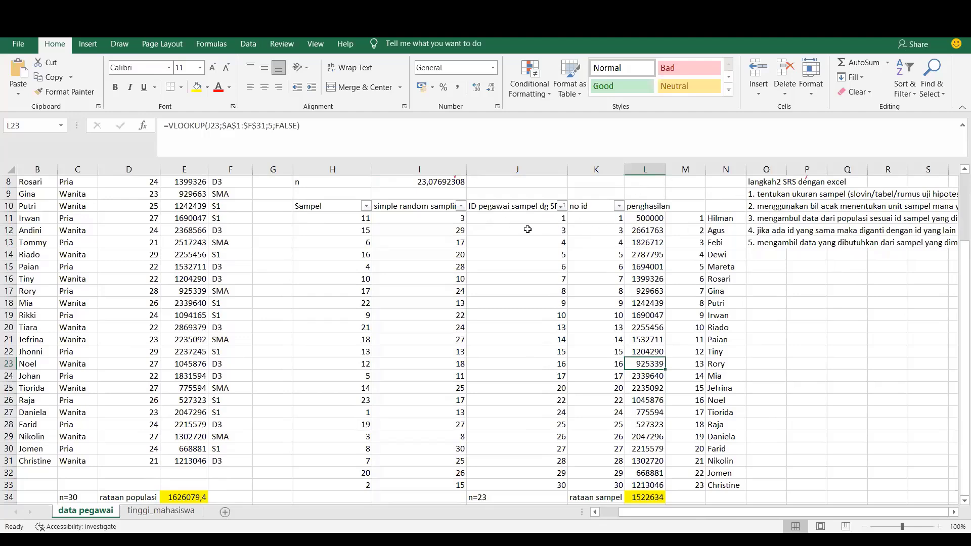
left_click(461, 218)
left_click_drag(435, 214, 445, 389)
left_click(516, 332)
key("Up")
key("Up")
key("Up")
key("Up")
key("Up")
key("Up")
key("Up")
key("Up")
key("Up")
key("Up")
key("Up")
key("Up")
key("Up")
key("Up")
key("Up")
key("Up")
key("Up")
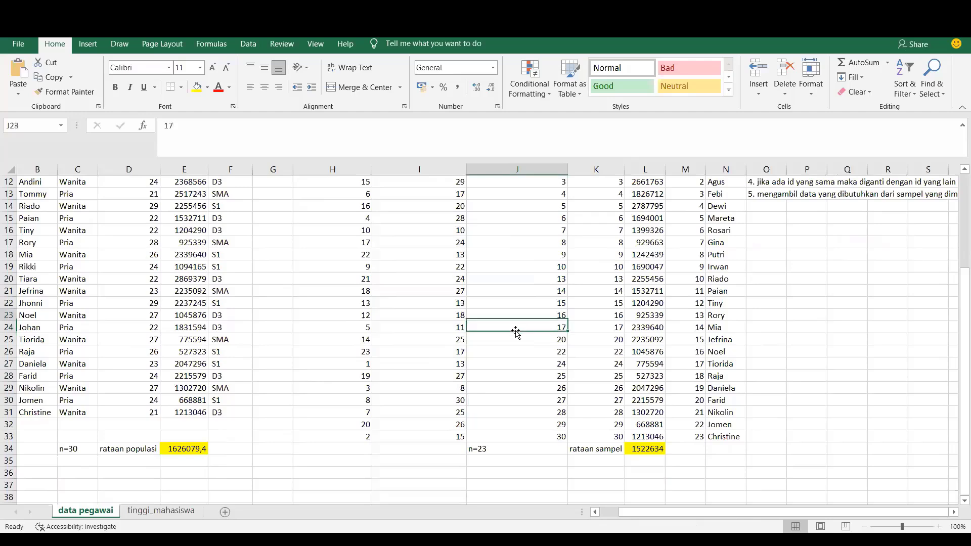
scroll(516, 331, "up", 2)
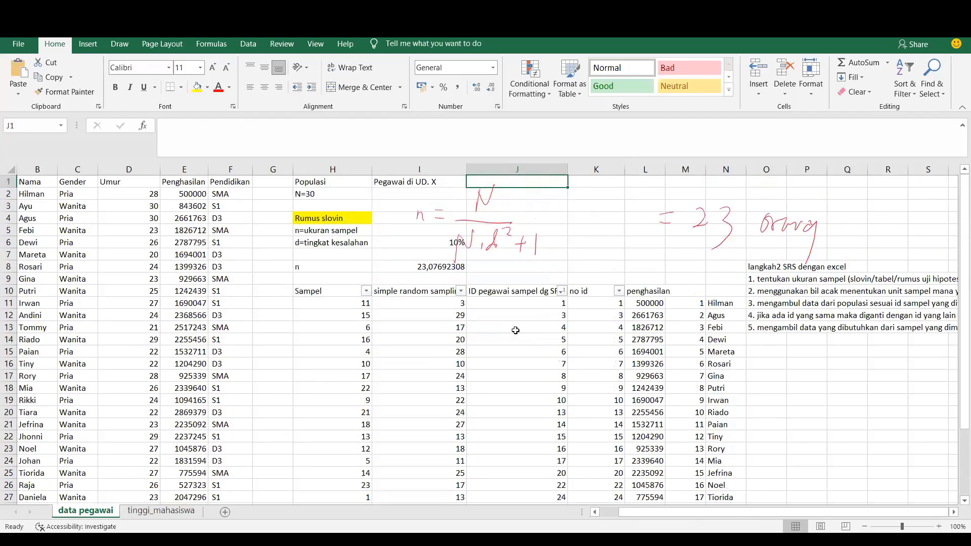
Compare the sample ID header and value in J10:J11 with the VLOOKUP formulas in K11 and K12.
left_click(537, 281)
left_click(534, 291)
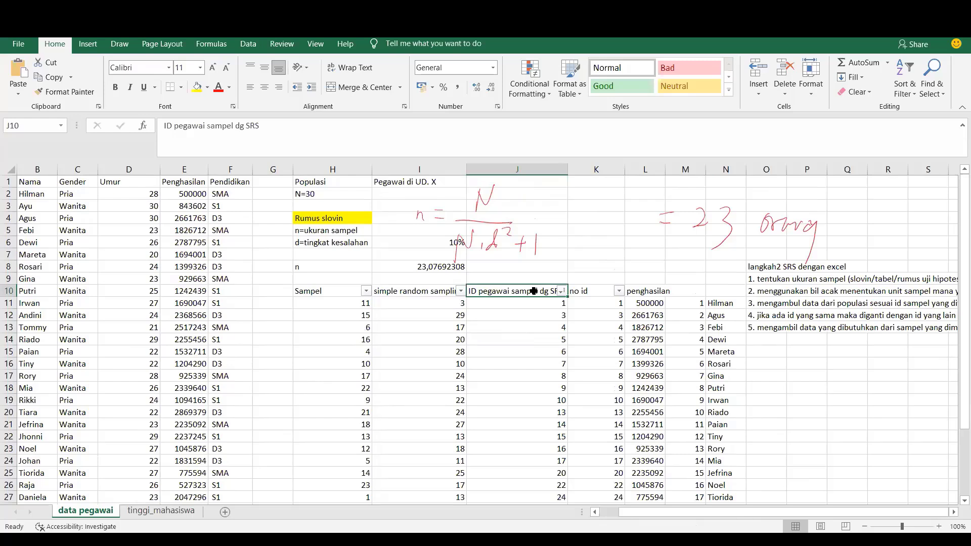
left_click(448, 302)
left_click(505, 308)
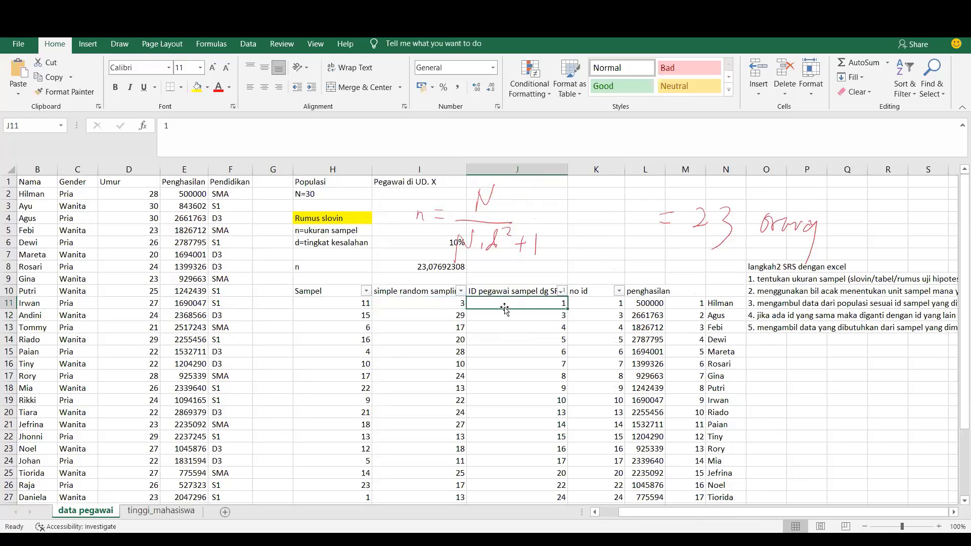
left_click(588, 311)
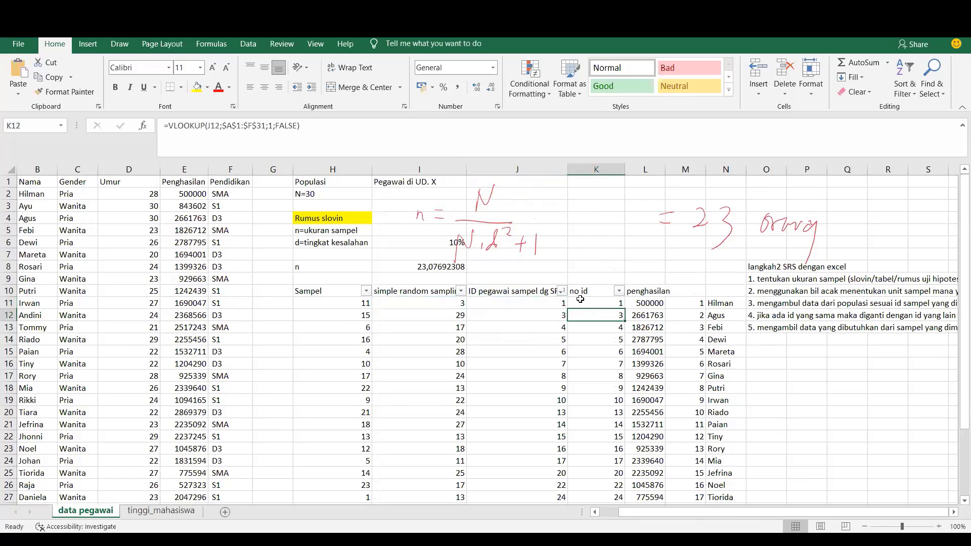
left_click(580, 300)
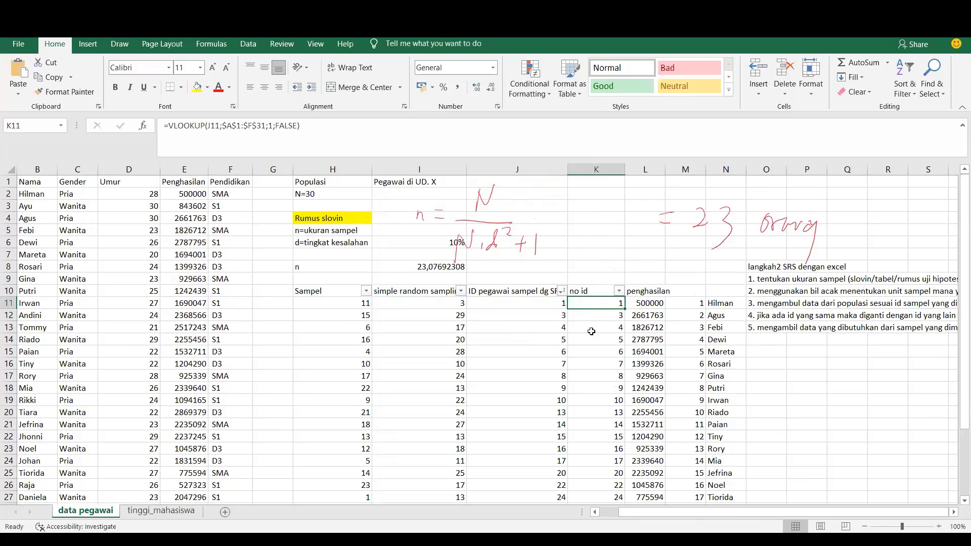
left_click(597, 315)
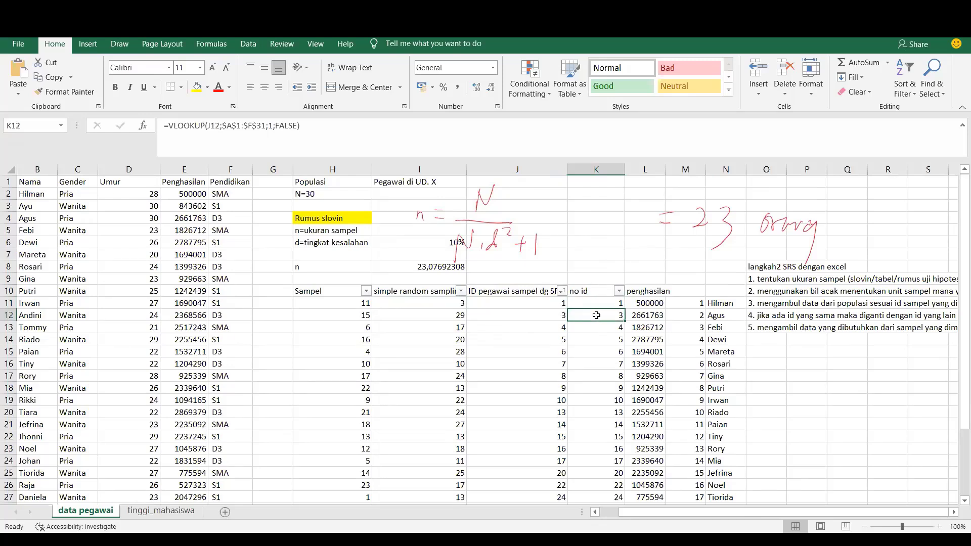
Review the looked-up IDs in column K down to the sample average label in row 34 and back to row 1.
key("Up")
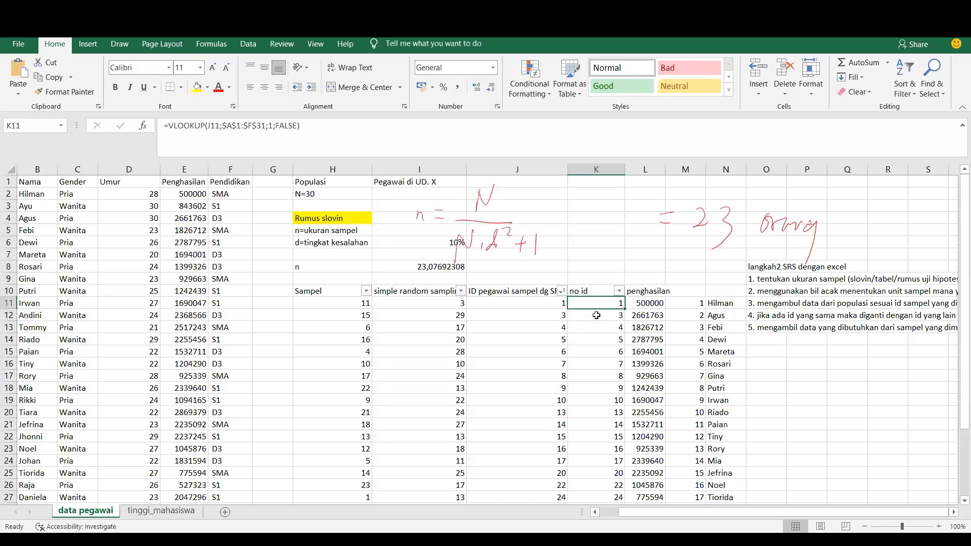
key("Down")
key("Down")
key("Down")
key("Down")
key("Down")
key("Down")
key("Down")
key("Down")
key("Down")
key("Down")
key("Down")
key("Down")
key("Down")
key("Down")
key("Down")
key("Down")
key("Down")
key("Down")
key("Down")
key("Down")
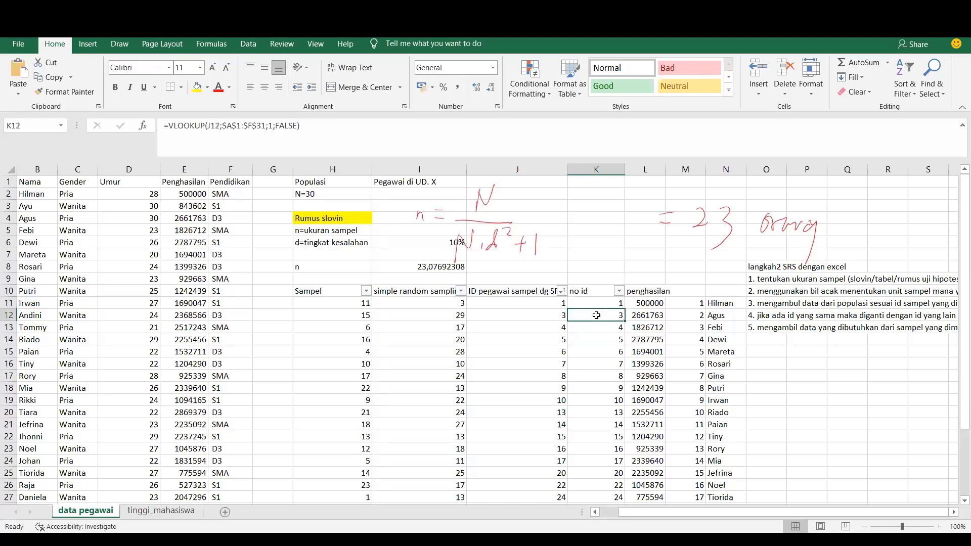
key("Up")
key("Up")
key("Up")
key("Up")
key("Up")
key("Up")
key("Up")
key("Up")
key("Up")
key("Up")
key("Up")
key("Up")
key("Up")
key("Up")
key("Up")
key("Up")
key("Up")
key("Up")
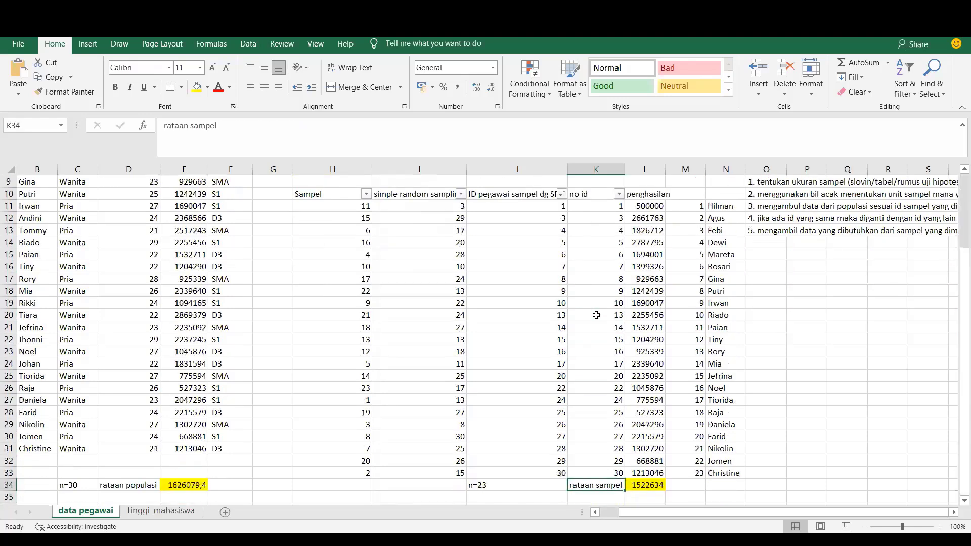
key("Up")
key("Up")
key("Up")
key("Up")
key("Up")
key("Up")
key("Up")
key("Up")
key("Up")
key("Up")
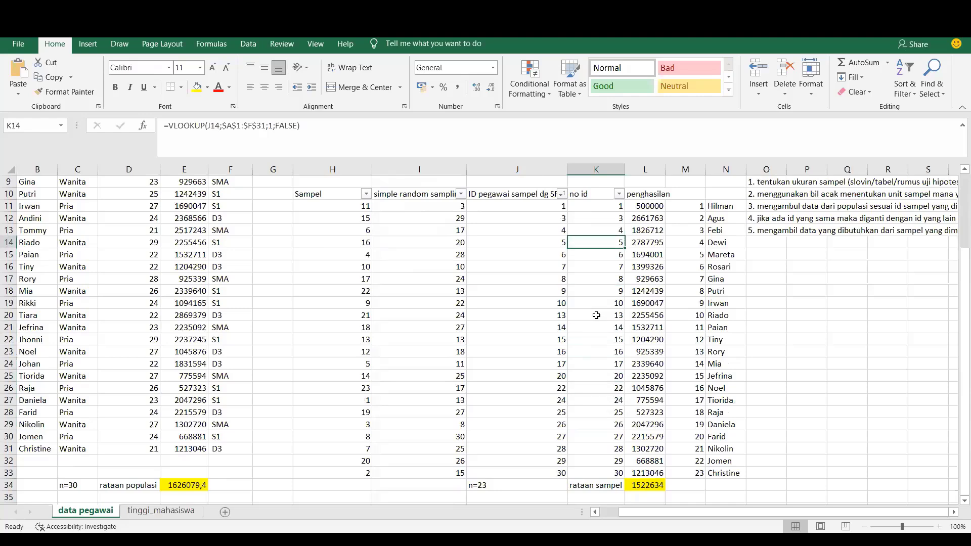
key("Up")
key("Up")
key("Up")
key("Up")
key("Up")
key("Up")
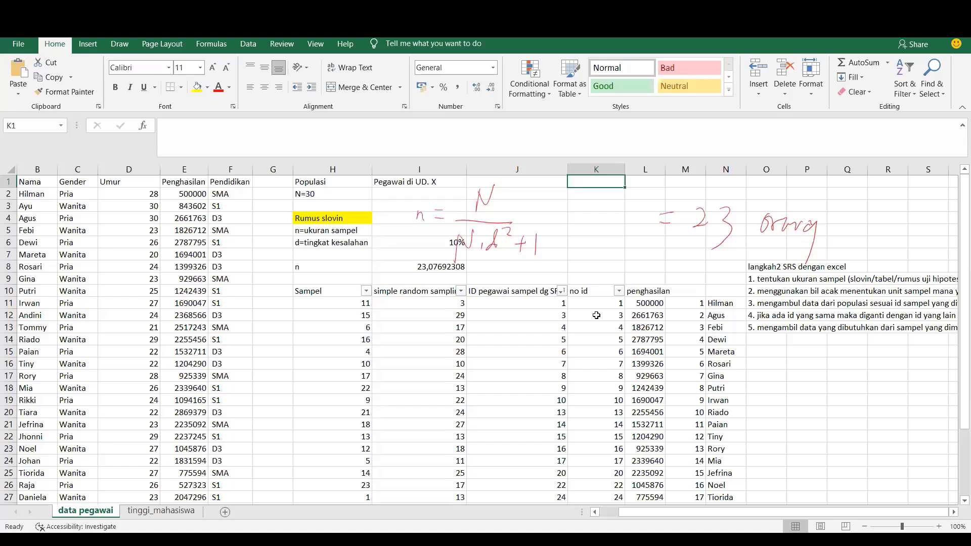
Delete the empty Prodi column from the tinggi_mahasiswa sheet.
left_click(188, 519)
left_click(169, 329)
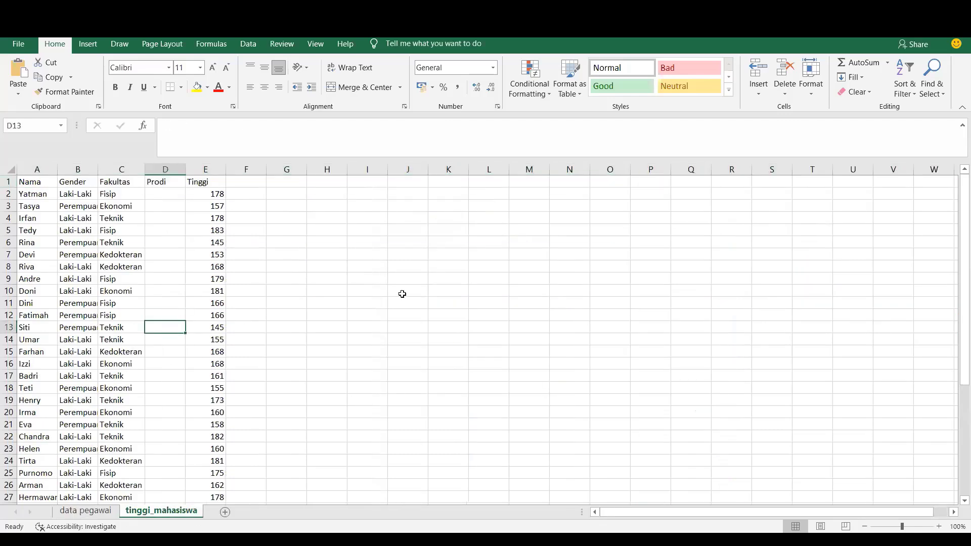
left_click(173, 168)
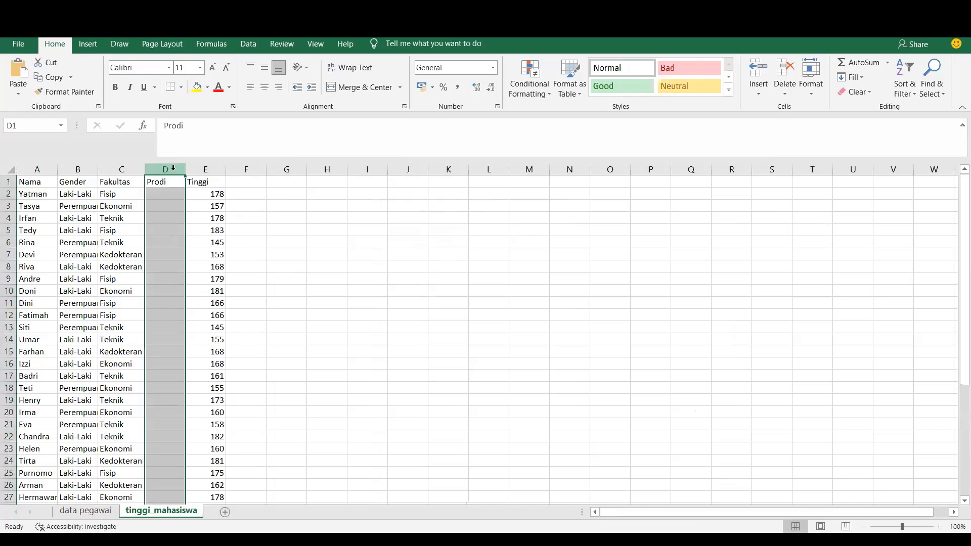
right_click(173, 169)
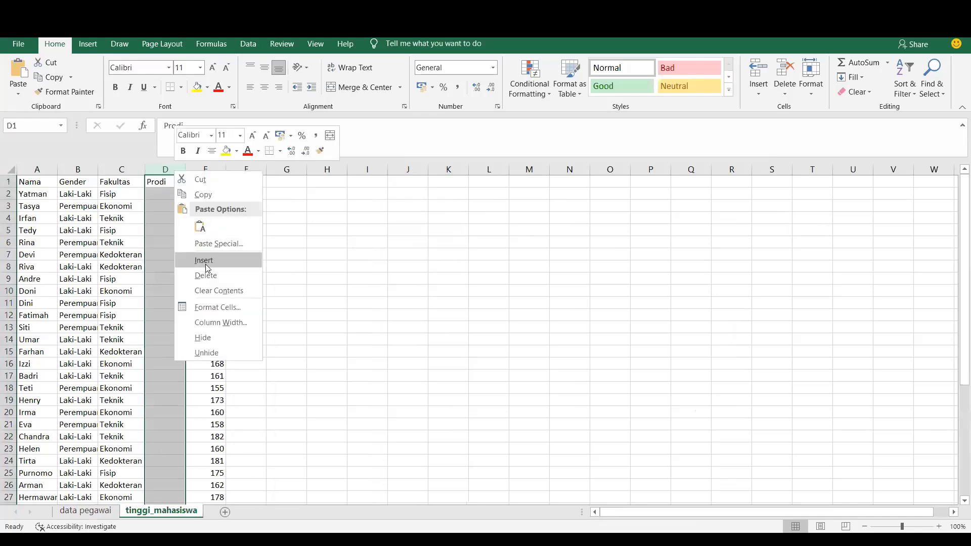
left_click(207, 274)
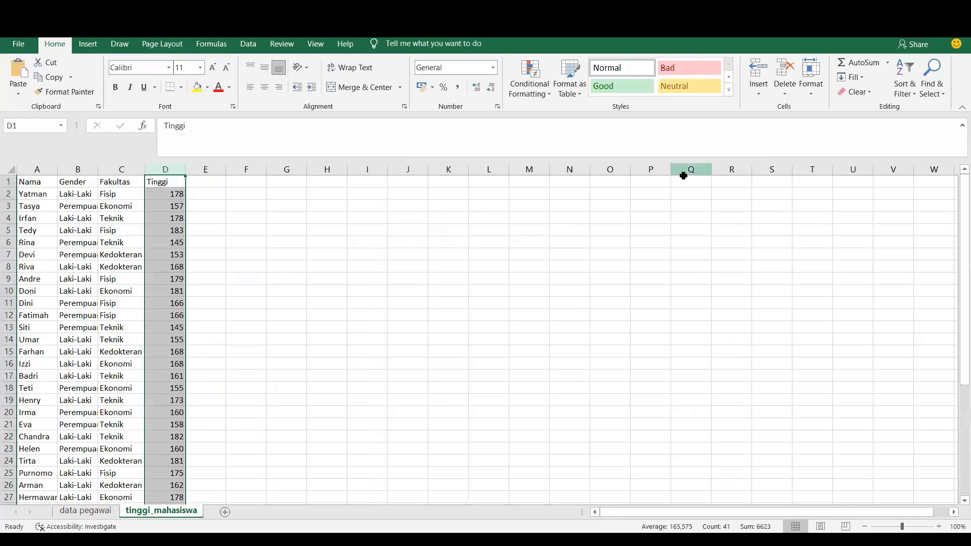
Review the student list in column A from the first names down to row 36 and back to the header.
left_click(54, 229)
left_click(36, 202)
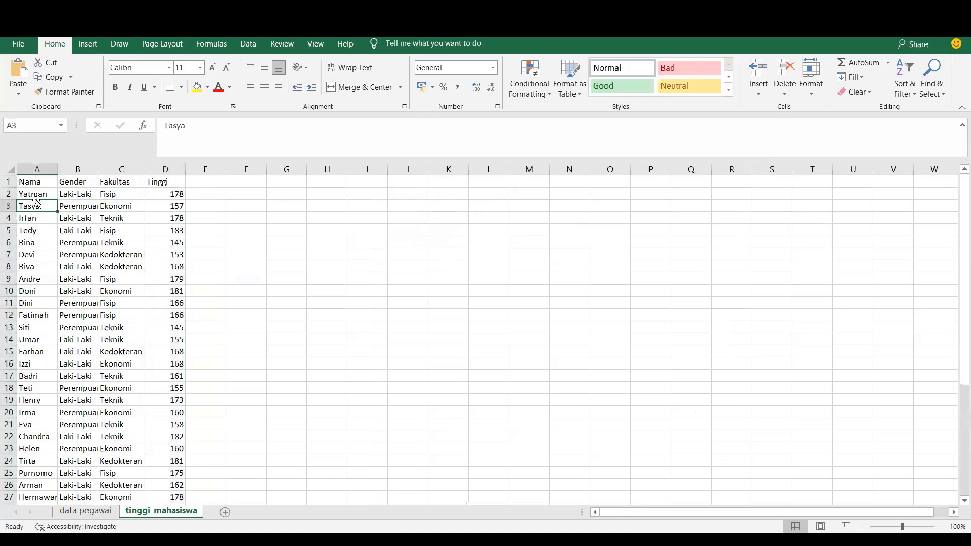
key("Down")
key("Down")
key("Down")
key("Down")
key("Down")
key("Down")
key("Down")
key("Down")
key("Down")
key("Down")
key("Down")
key("Down")
key("Down")
key("Down")
key("Down")
key("Down")
key("Down")
key("Down")
key("Down")
key("Down")
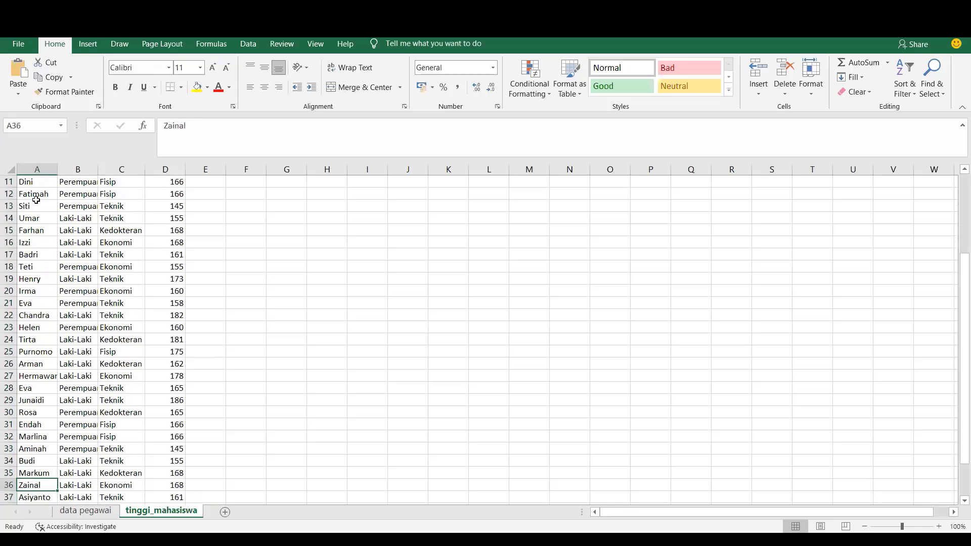
key("Up")
key("Up")
key("Up")
key("Up")
key("Up")
key("Up")
key("Up")
key("Up")
key("Up")
key("Up")
key("Up")
key("Up")
key("Up")
key("Up")
key("Up")
key("Up")
key("Up")
key("Up")
key("Up")
key("Up")
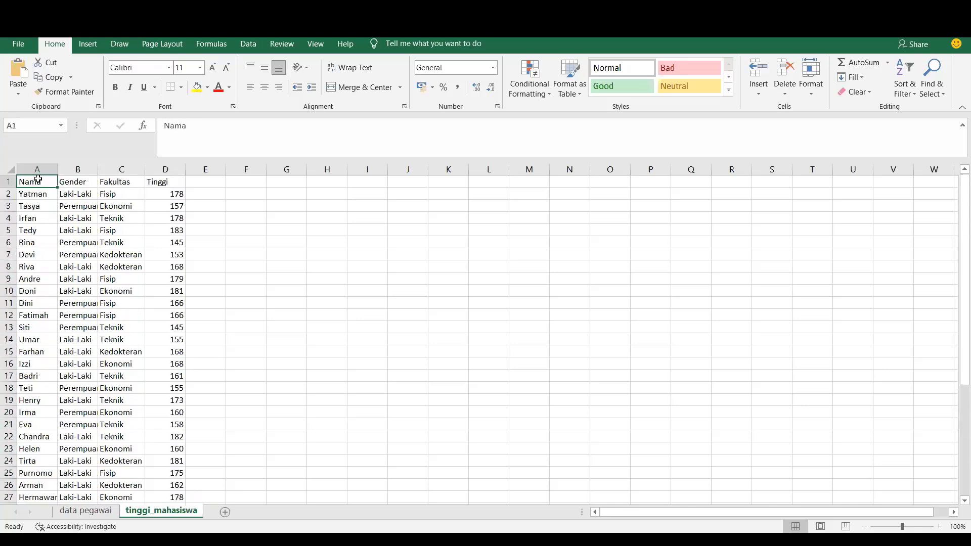
Insert an entire column before Nama and enter the header ID in A1.
right_click(39, 180)
left_click(83, 283)
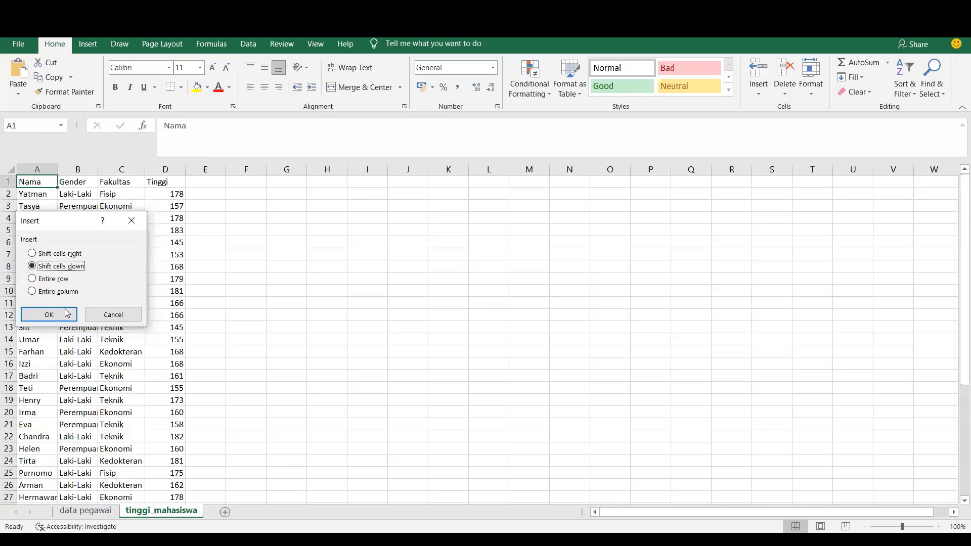
left_click(48, 293)
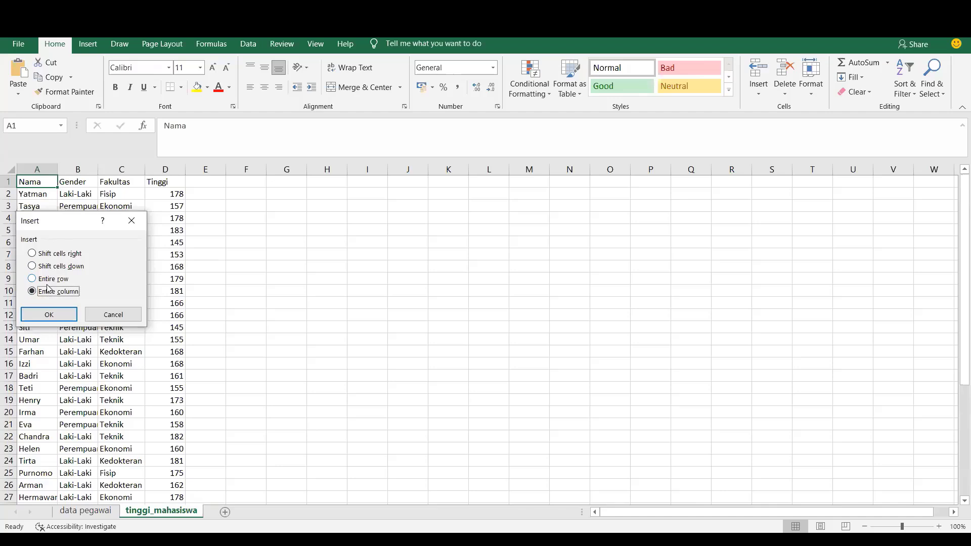
left_click(48, 313)
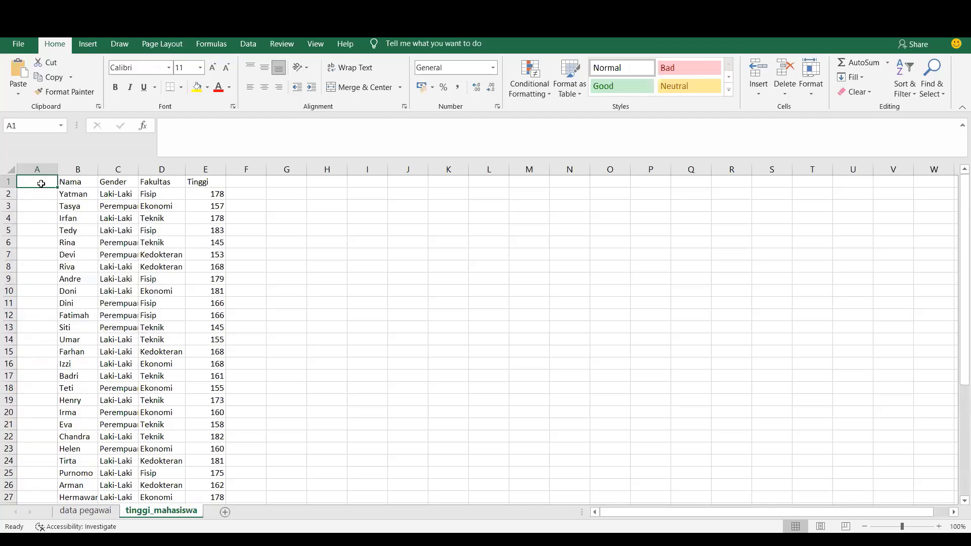
type("I")
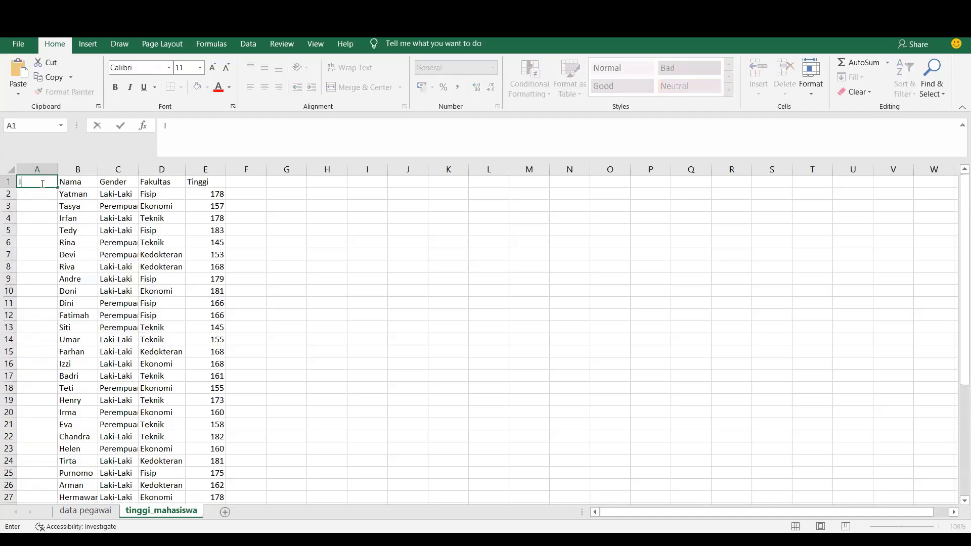
type("D")
key("Return")
Number the students from 1 to 40 in A2:A41 by extending the series 1, 2.
type("1")
key("Return")
type("2")
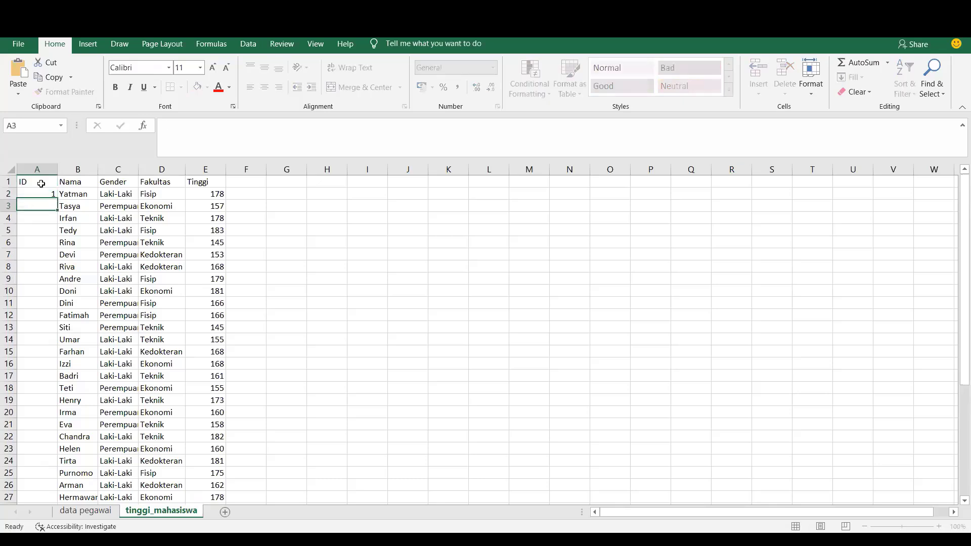
key("Return")
left_click_drag(47, 193, 52, 487)
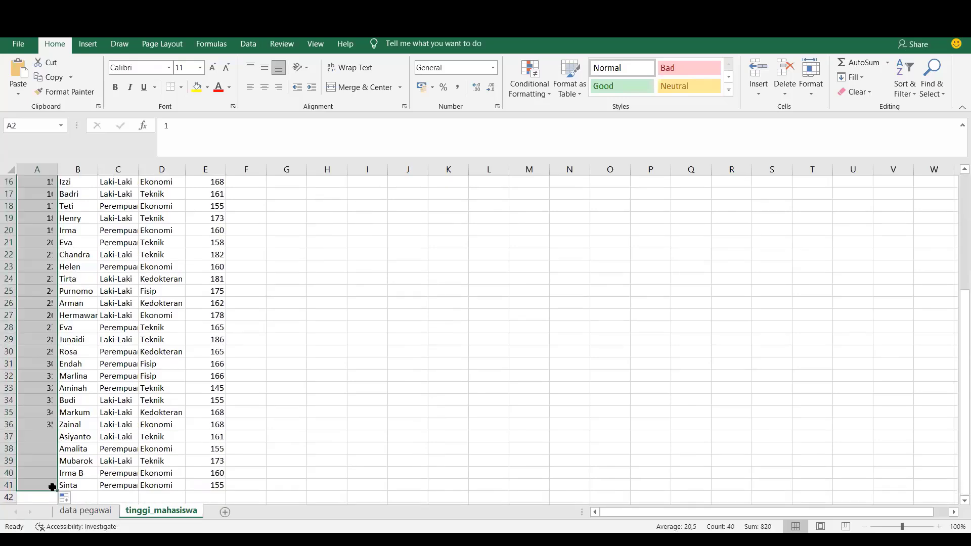
Enter the task note "1. hitung n slovin" in cell G2 beside the student data.
left_click(302, 356)
key("Up")
key("Up")
key("Up")
key("Up")
key("Up")
key("Up")
key("Up")
key("Up")
key("Up")
key("Up")
key("Up")
key("Up")
key("Up")
key("Up")
key("Up")
key("Up")
key("Up")
key("Up")
key("Up")
key("Up")
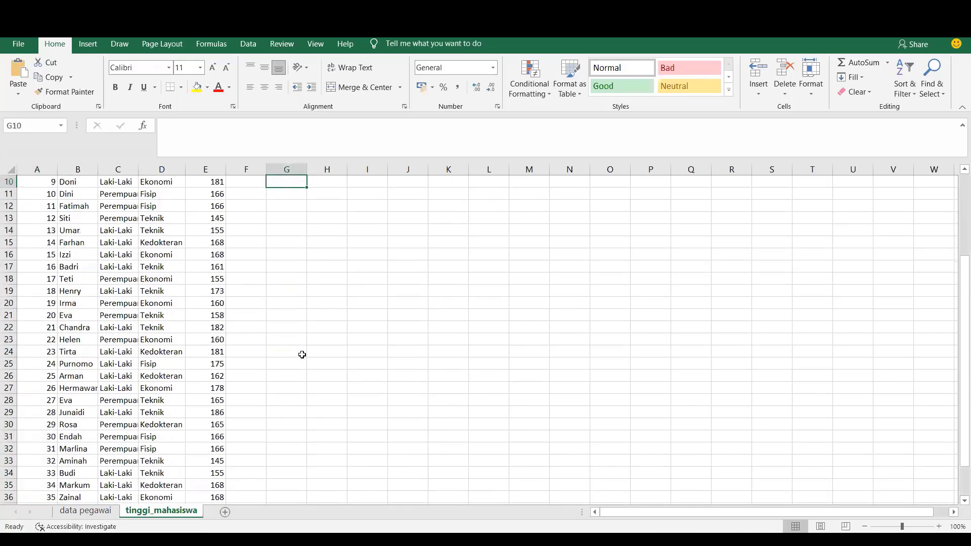
key("Down")
type("1")
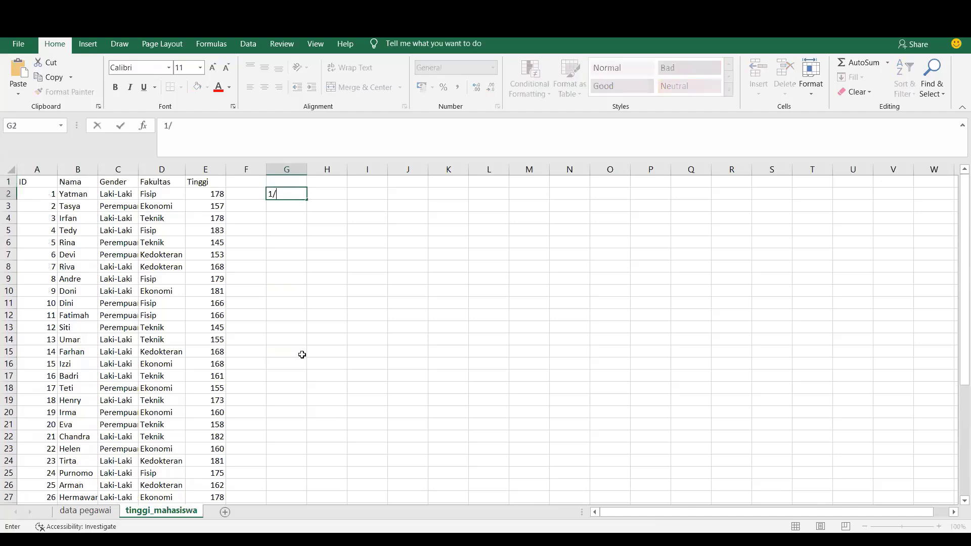
type(". hitung n slovin")
key("Return")
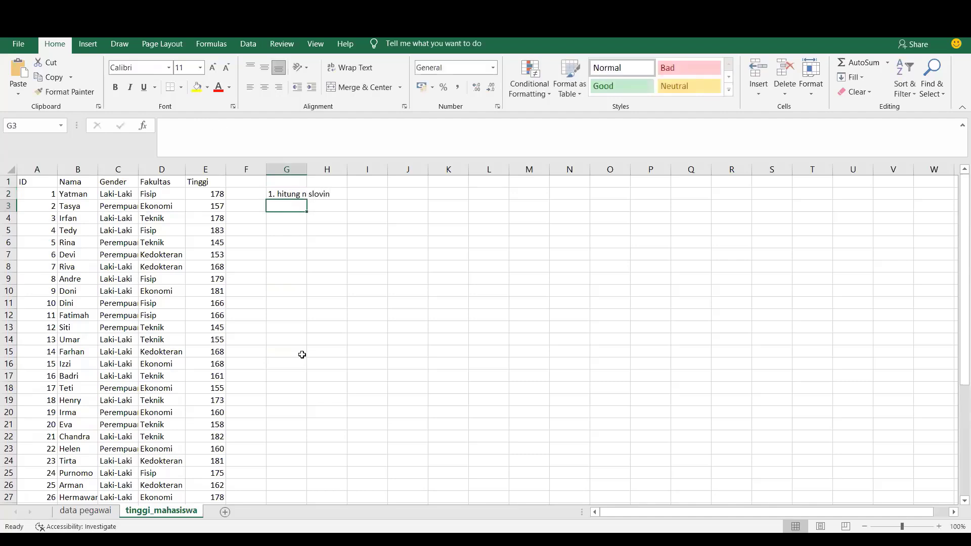
Enter the second task note "2. ambil n sampel menggunakan excel dg teknik SRS" in G3.
type("2. ")
type("ambi")
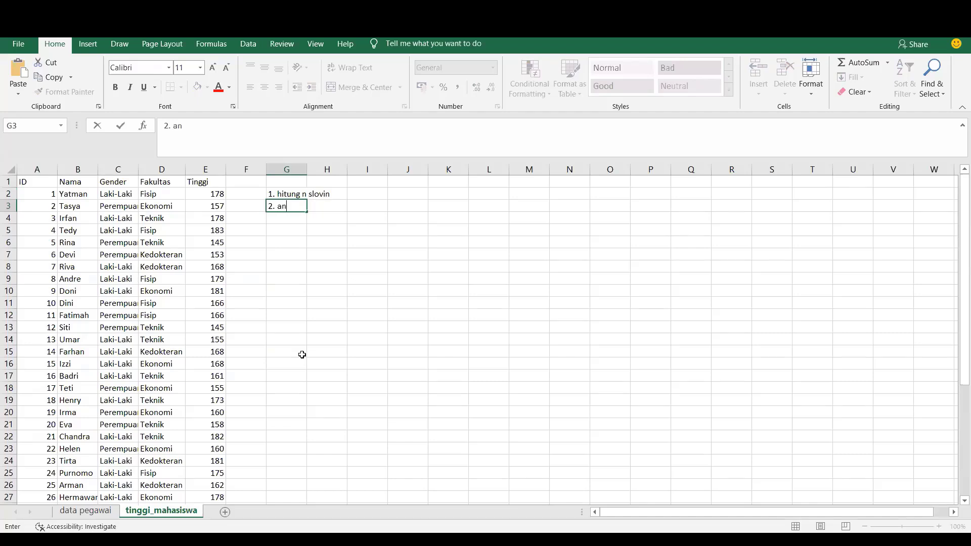
type("l n sampel menggung")
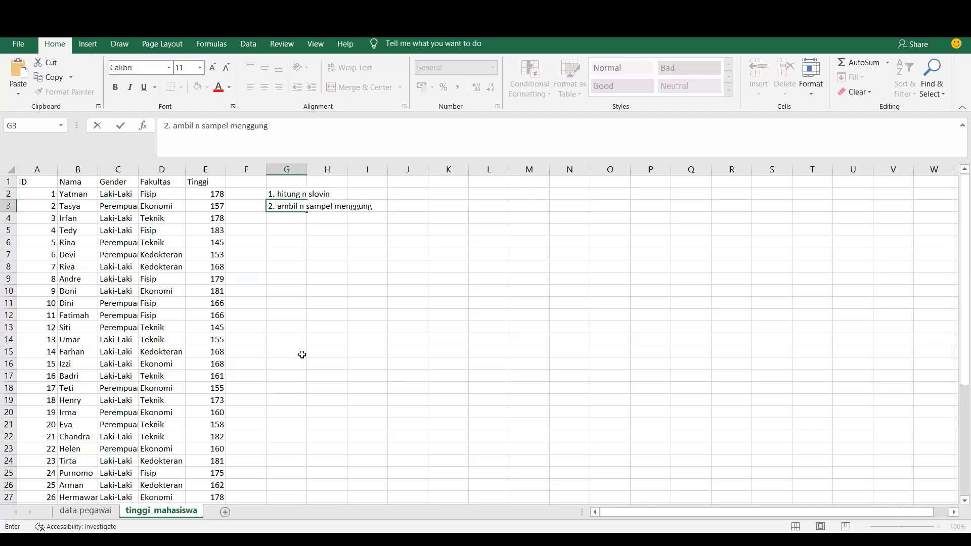
key("BackSpace")
type("akan excel dg te")
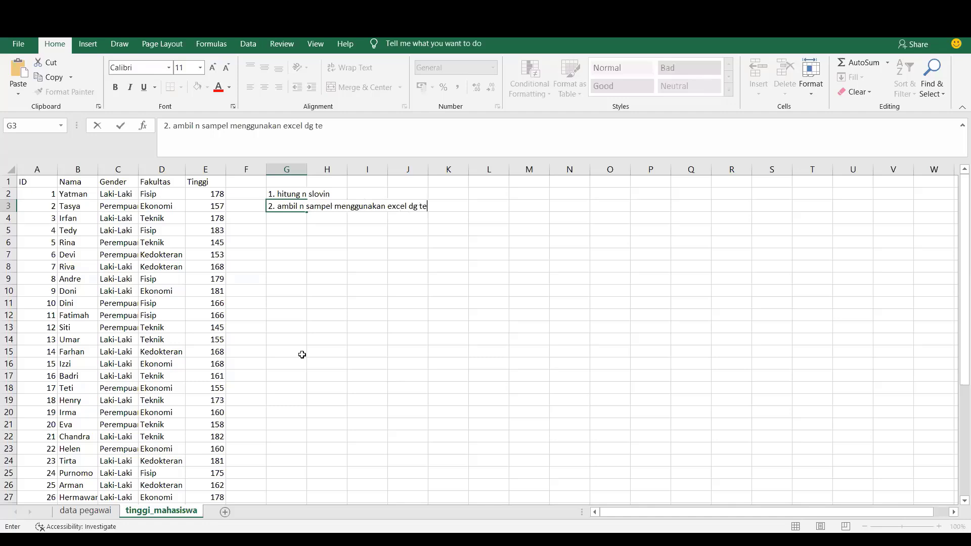
type("knik SRS")
left_click(288, 219)
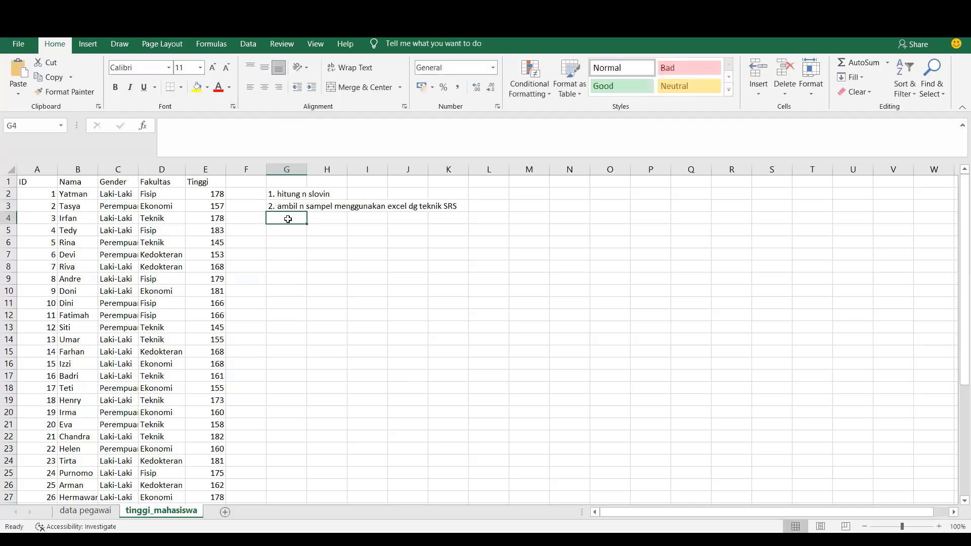
Enter the third task note "3. tinggi mahasiswa" in G4.
type("3. ")
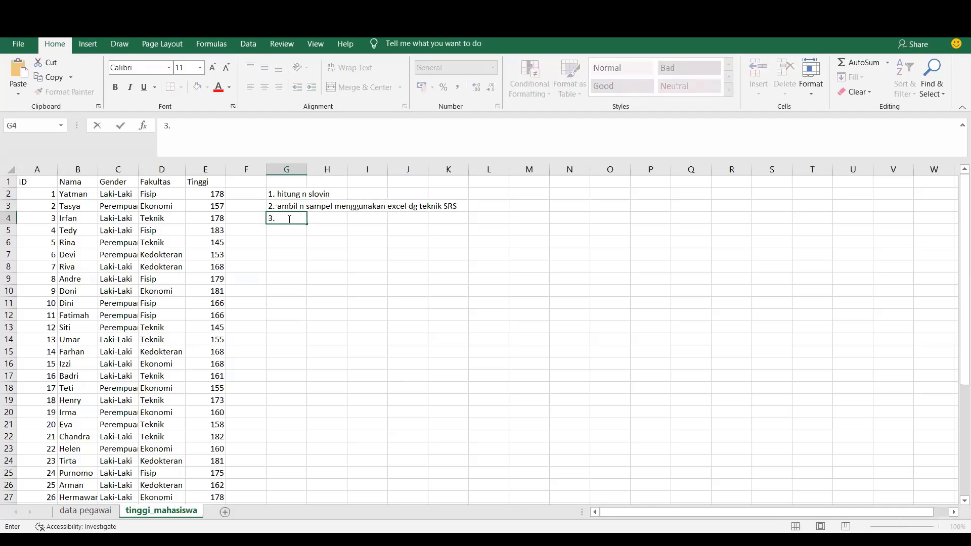
type("tinggi mahasiswa")
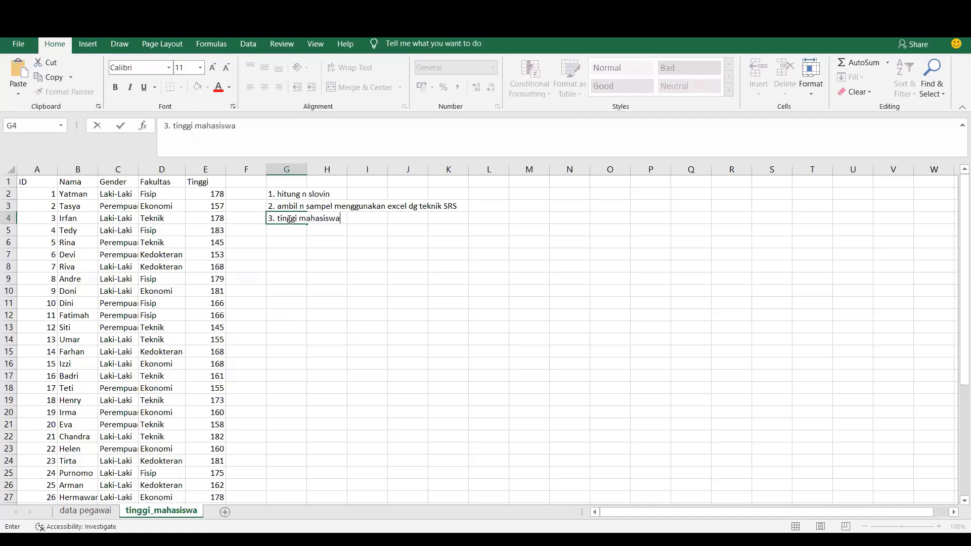
left_click(352, 302)
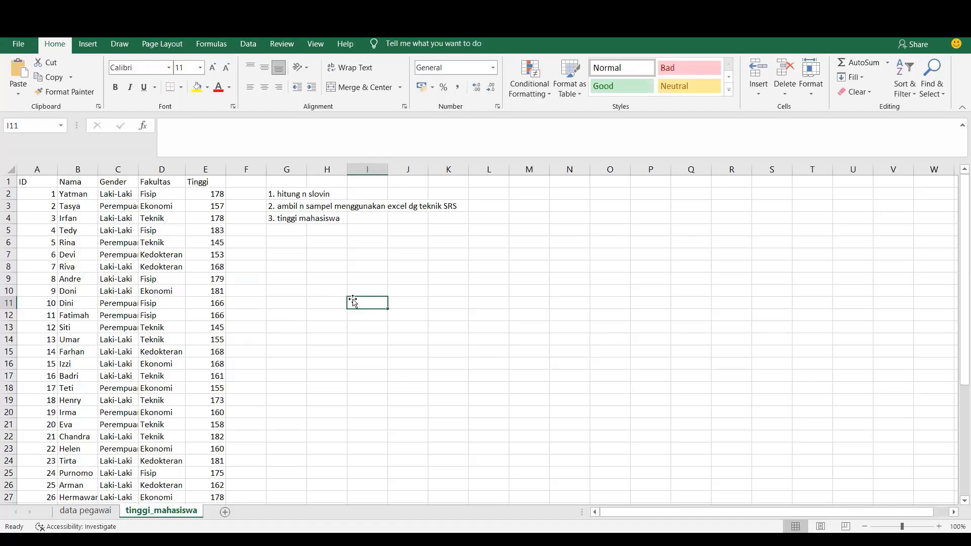
Label the first task group A in F2 and start a second group with the label B in F7.
left_click(249, 194)
type("A")
key("Return")
key("Return")
key("Return")
key("Return")
key("Return")
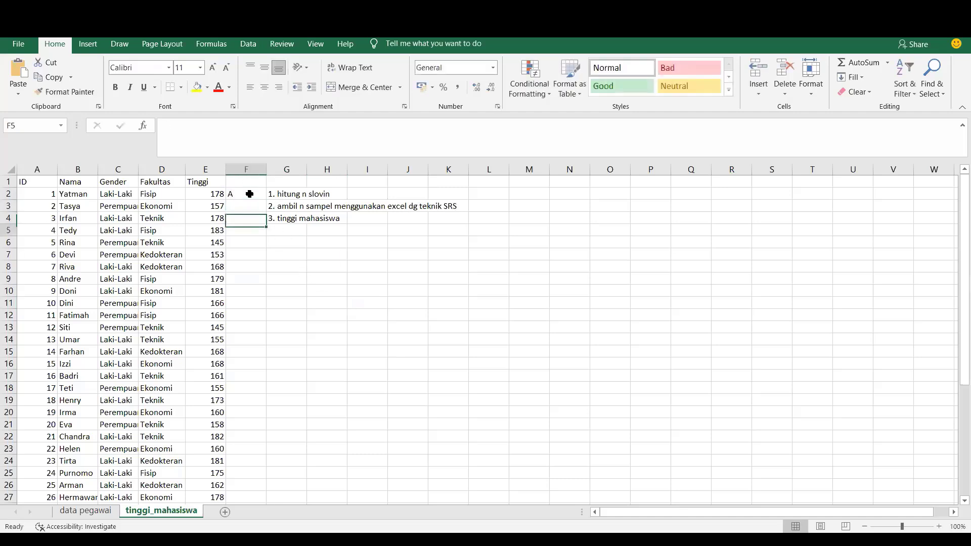
type("B")
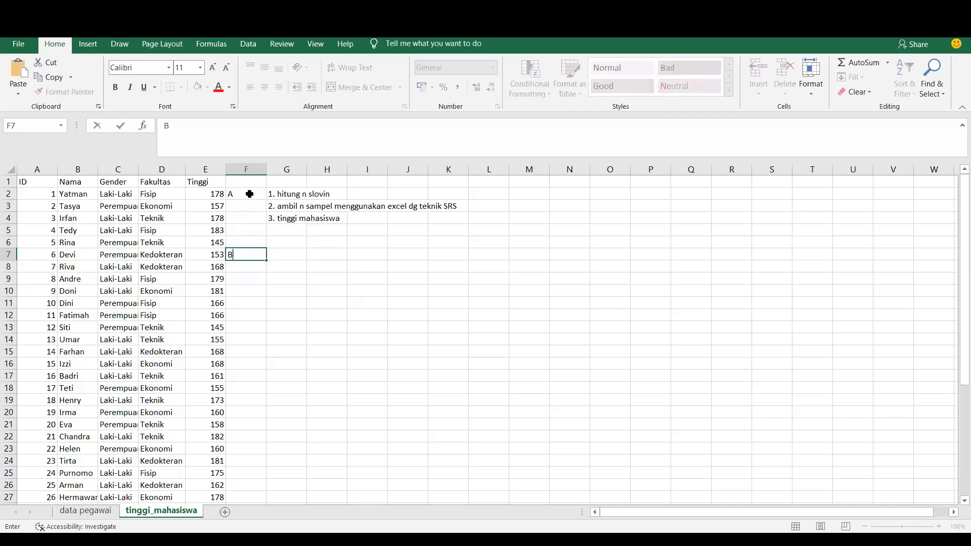
key("Tab")
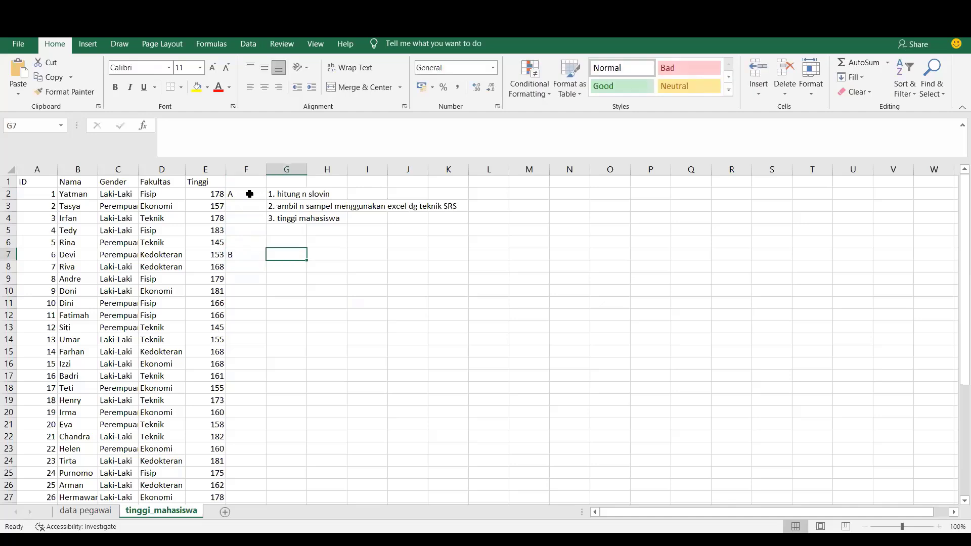
Enter "1. kelompokkan 40 mhsswa berdasarkan fakultas" in G7 and the item number "2." in G8.
type("1.")
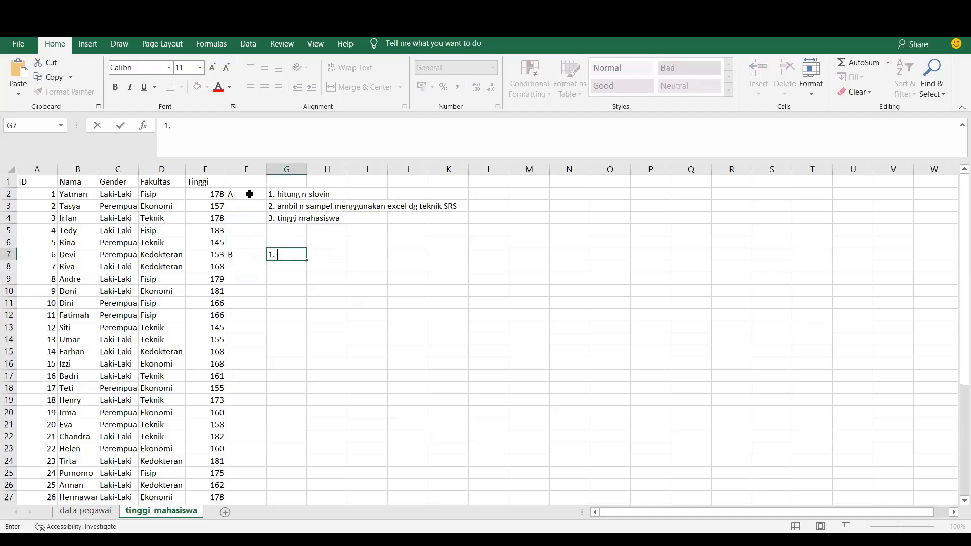
type(" kelompokkan 40 mhss")
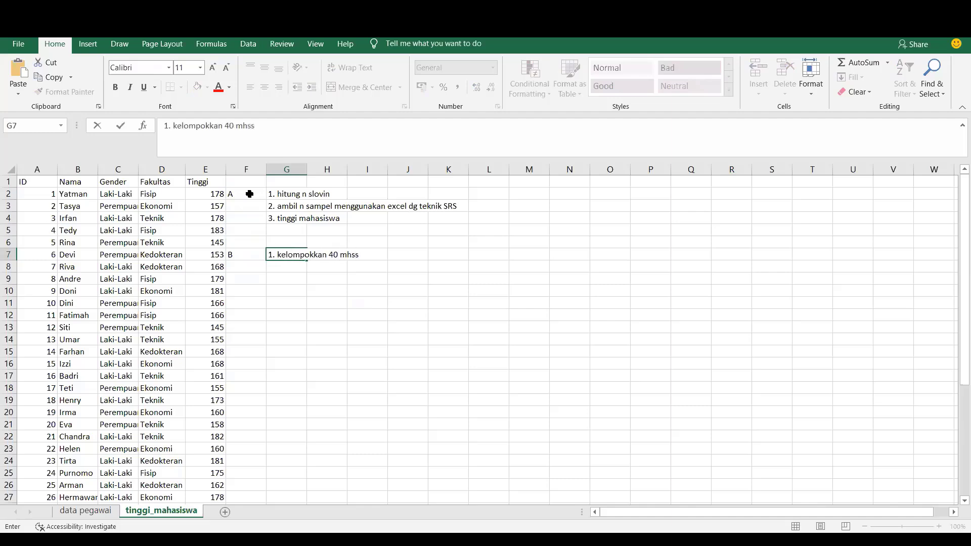
type("wa berdasarkan fa")
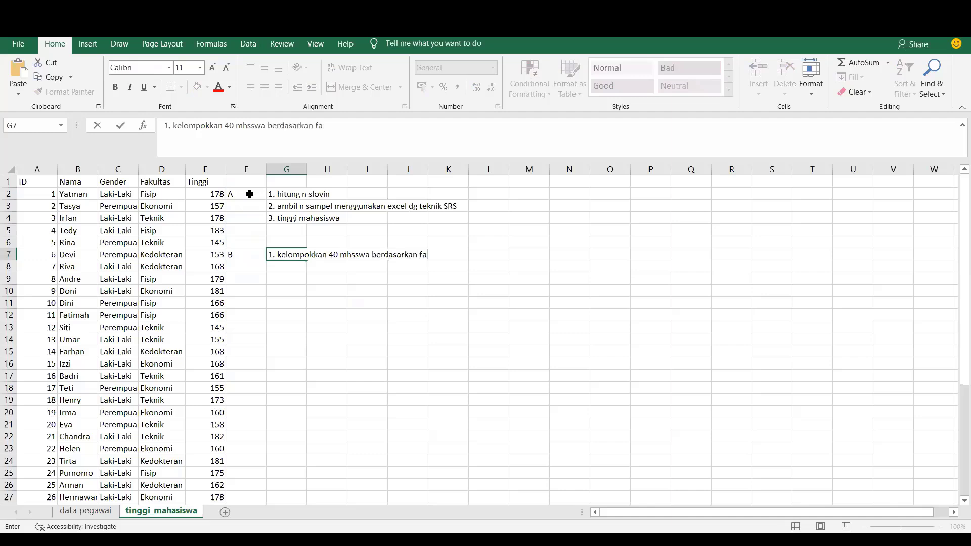
type("kultas")
left_click(287, 266)
type("2.")
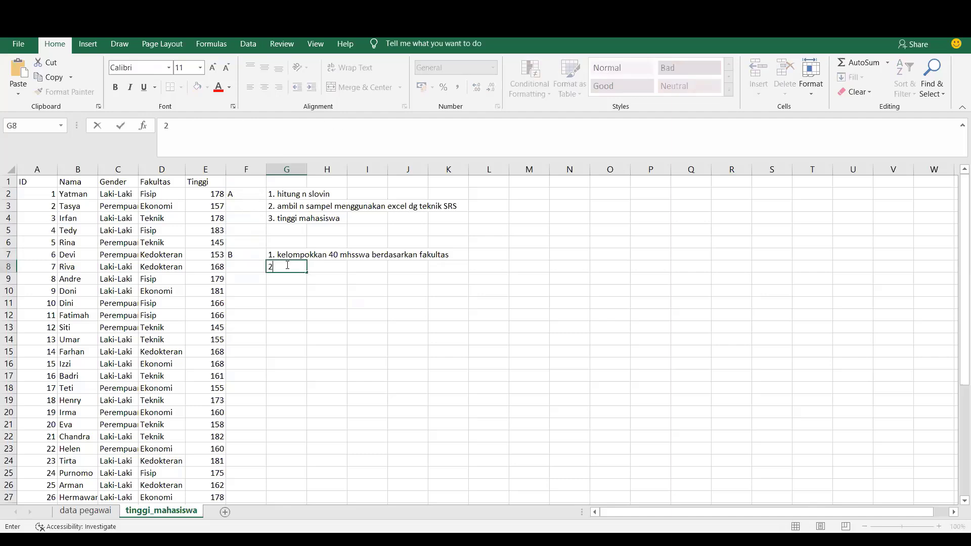
left_click(506, 338)
Add filters to the headers in A1:E1 and sort the student table by Fakultas from A to Z.
left_click_drag(23, 182, 216, 181)
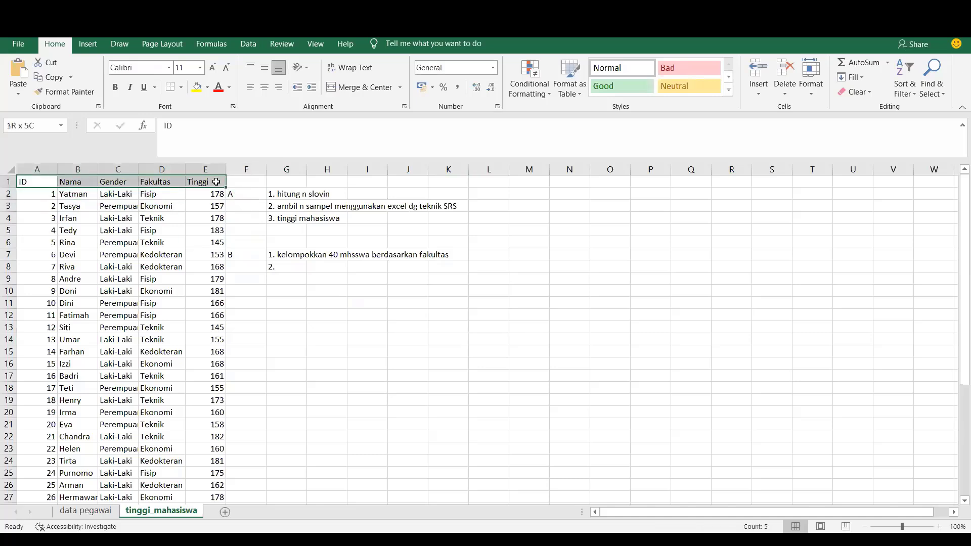
left_click(906, 95)
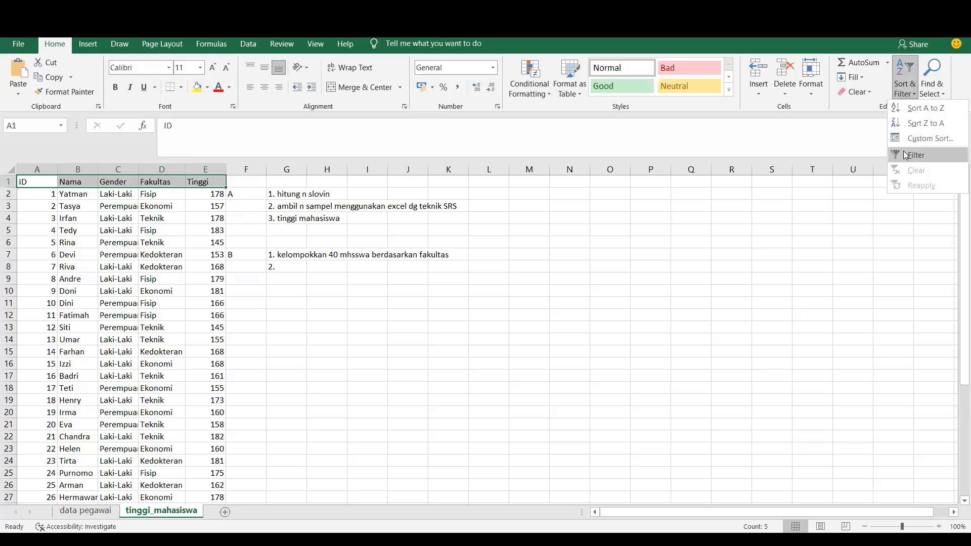
left_click(905, 155)
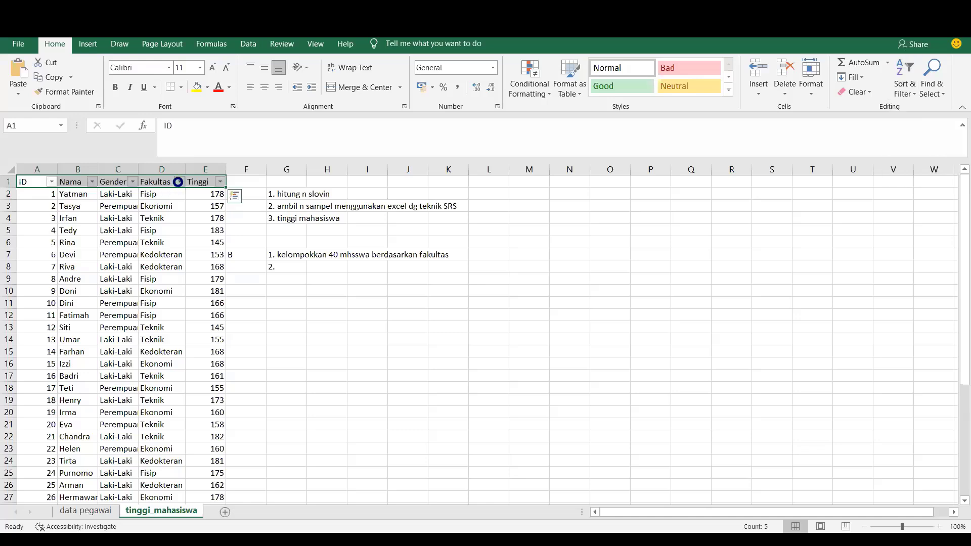
left_click(178, 182)
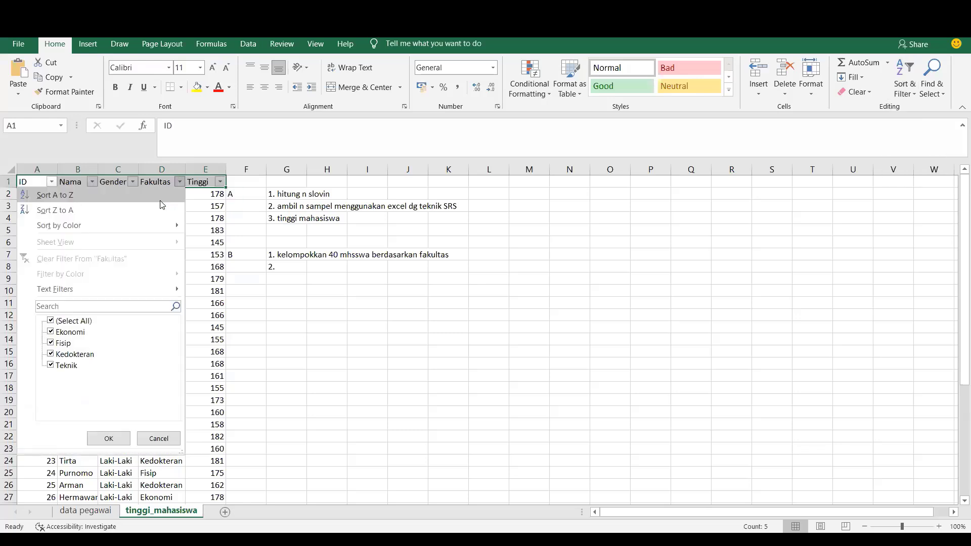
left_click(160, 198)
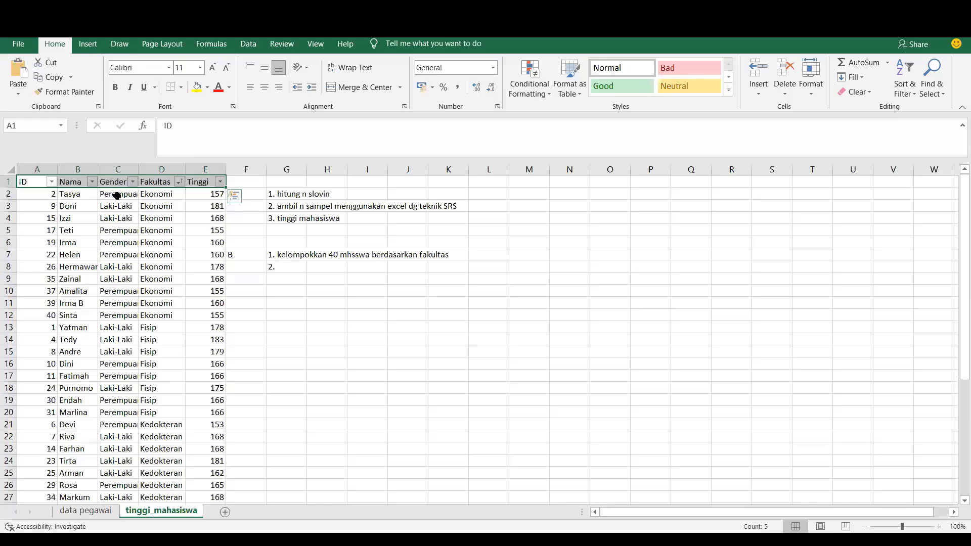
Examine the sorted student rows of the Ekonomi, Fisip and Kedokteran faculties one group at a time.
left_click_drag(54, 192, 215, 315)
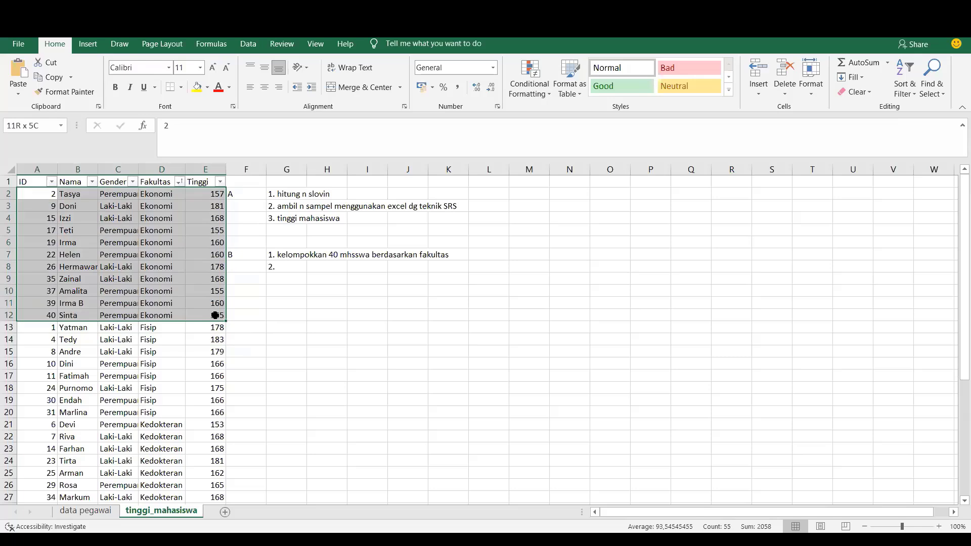
left_click_drag(215, 315, 216, 315)
left_click_drag(32, 329, 214, 413)
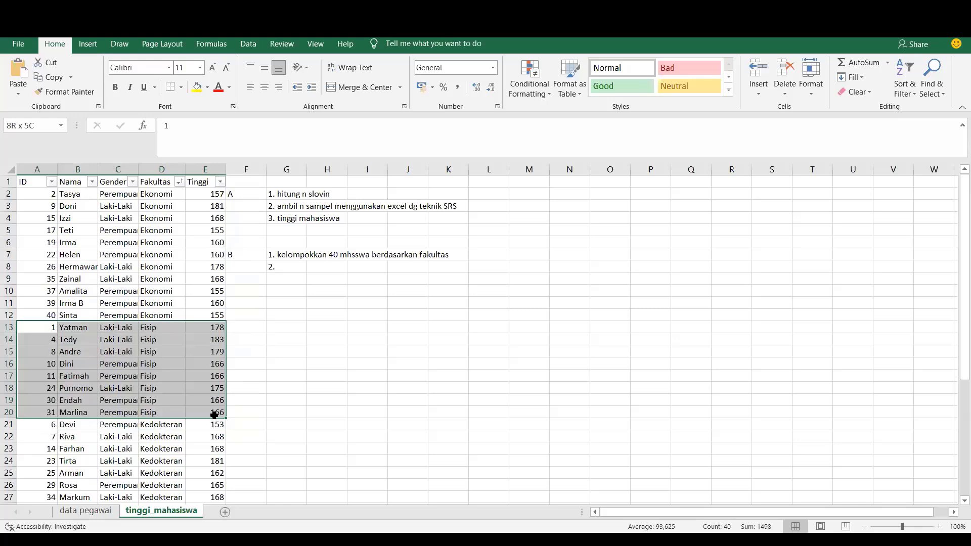
left_click_drag(214, 415, 215, 417)
left_click(43, 424)
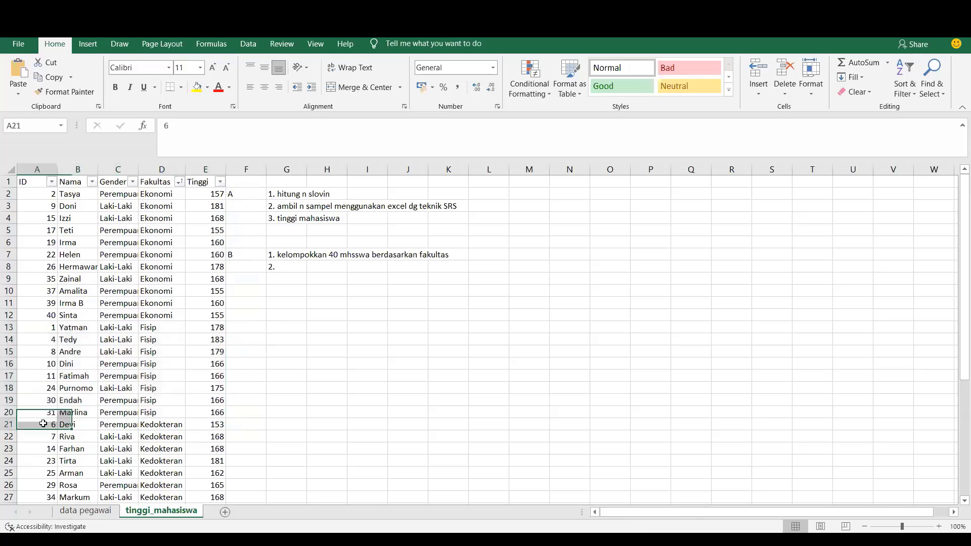
left_click_drag(43, 424, 215, 426)
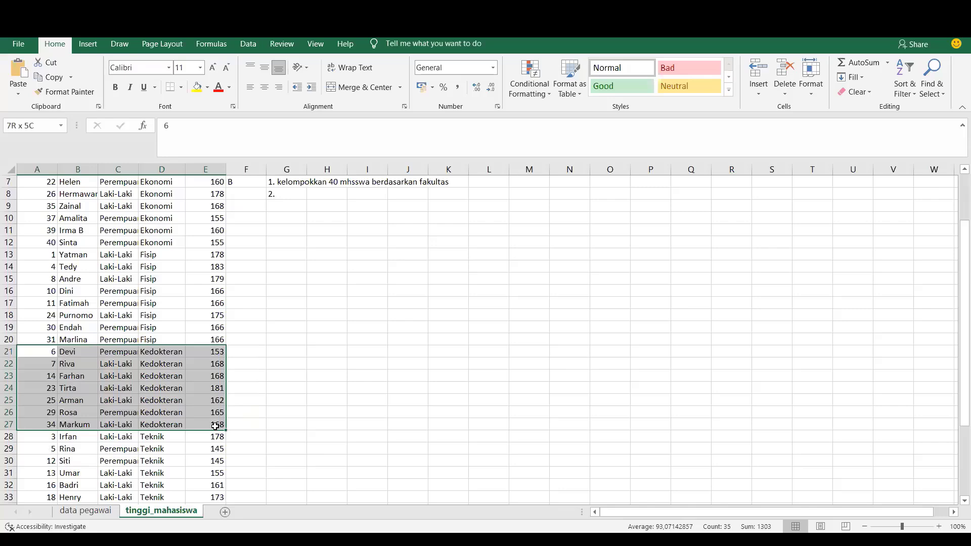
left_click_drag(215, 426, 216, 426)
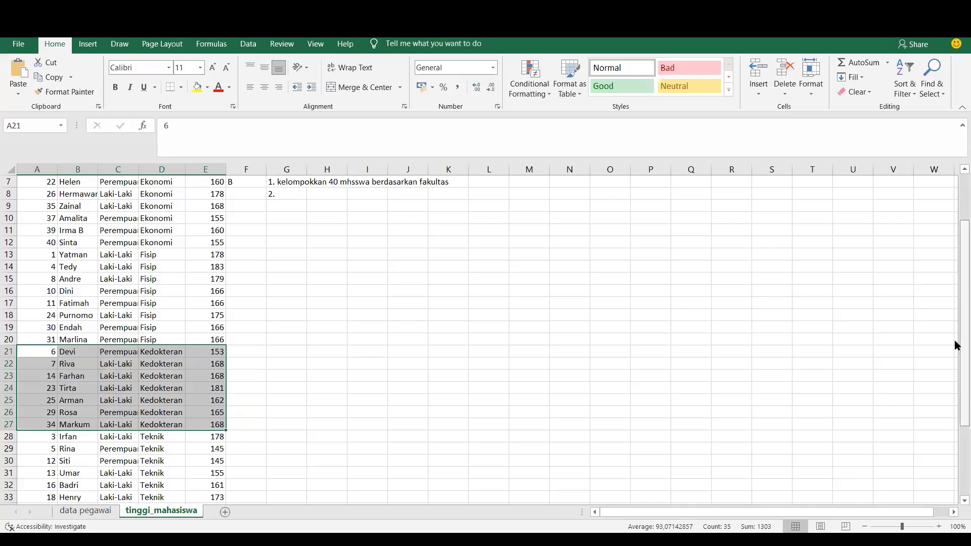
left_click_drag(956, 344, 956, 232)
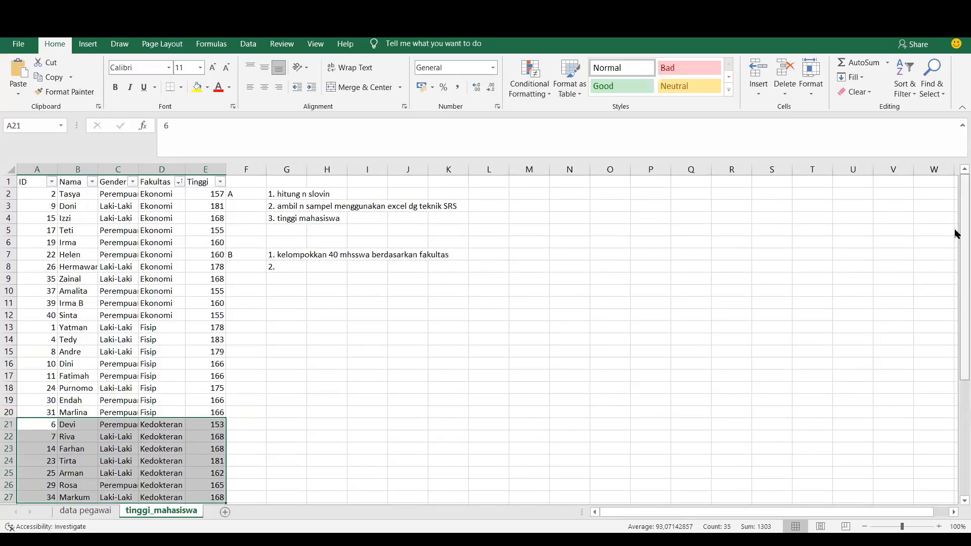
Complete the note in G8 as "2. ambil 30% sampel dari masing2 fakultas".
left_click(291, 268)
double_click(291, 268)
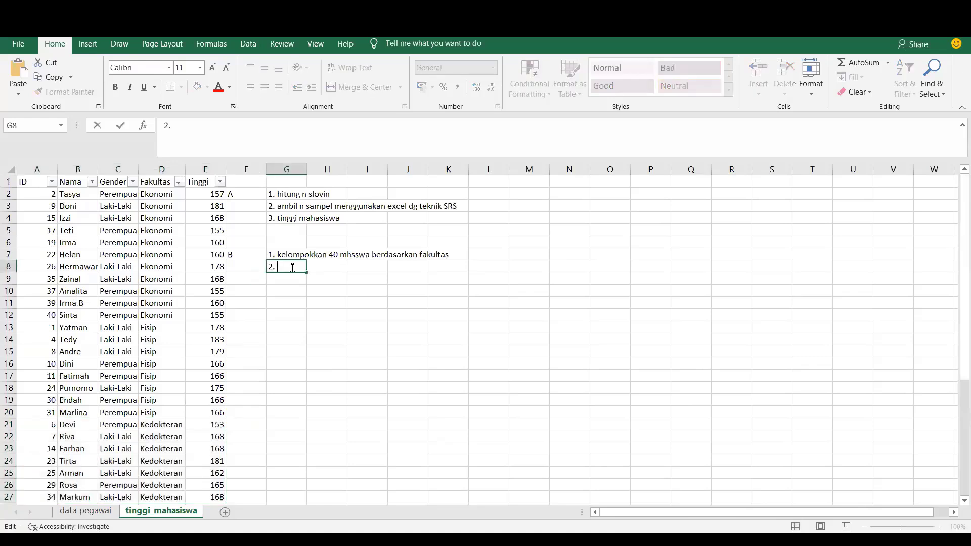
type("ambil ")
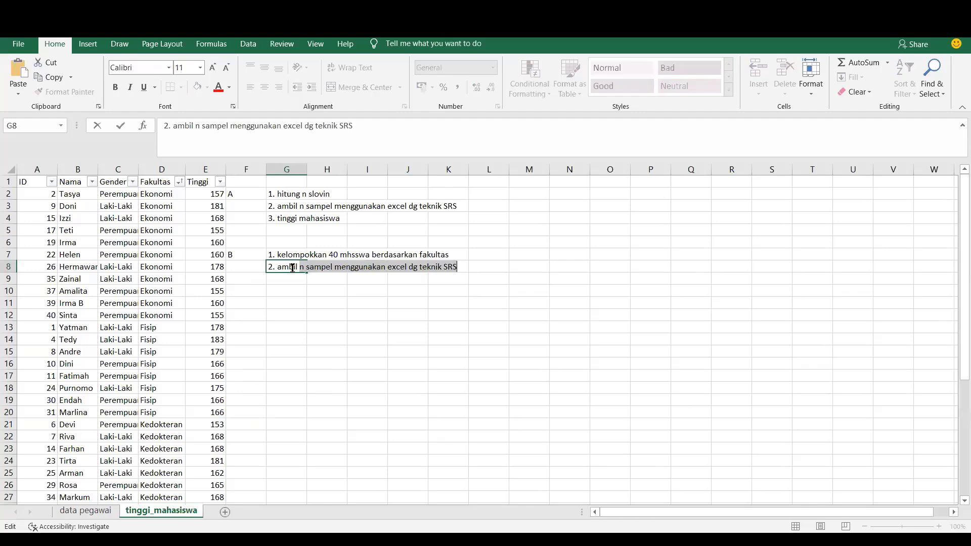
type("20")
key("BackSpace")
key("BackSpace")
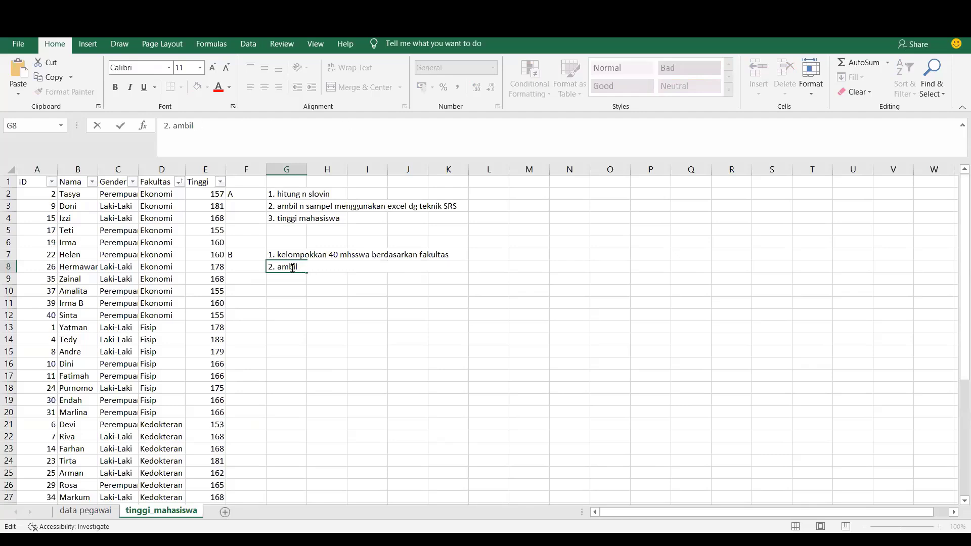
type("30% sampel dari ")
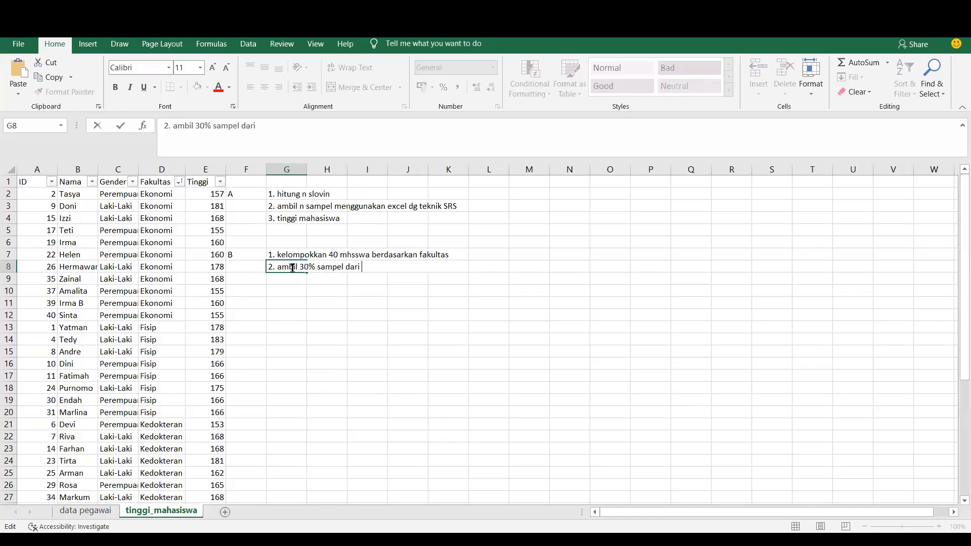
type("masing2 fakultas")
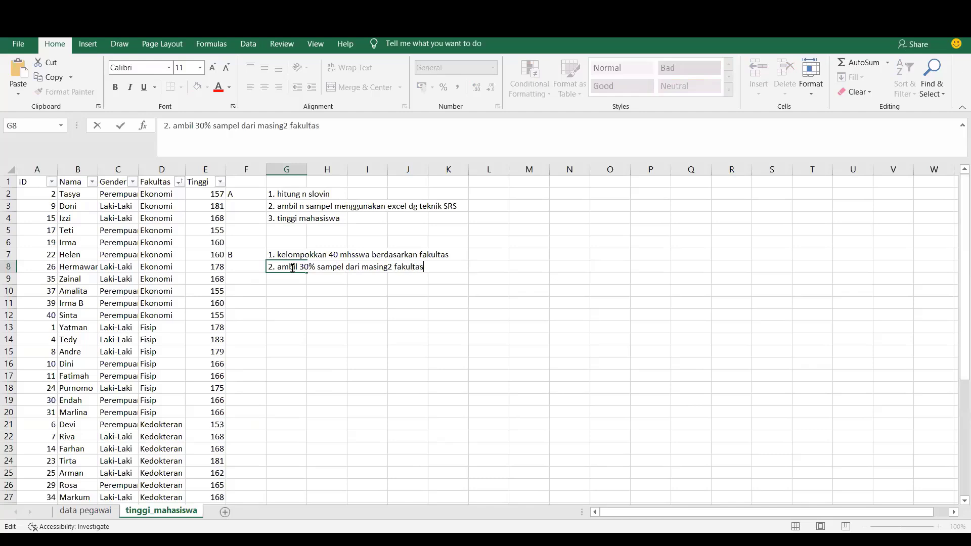
left_click(230, 314)
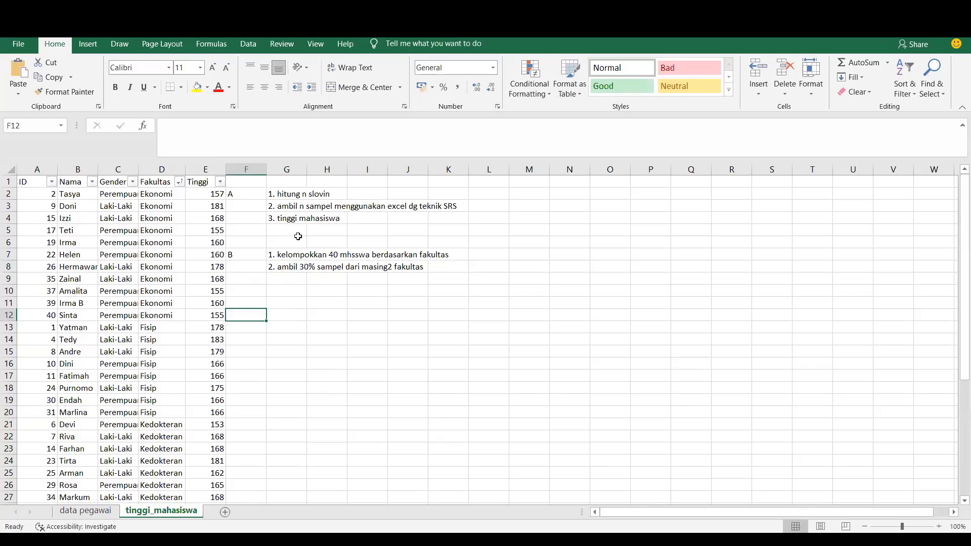
Calculate 30% of the 11 Ekonomi students in L8 with the formula =0,3*11.
left_click(493, 263)
type("=0,")
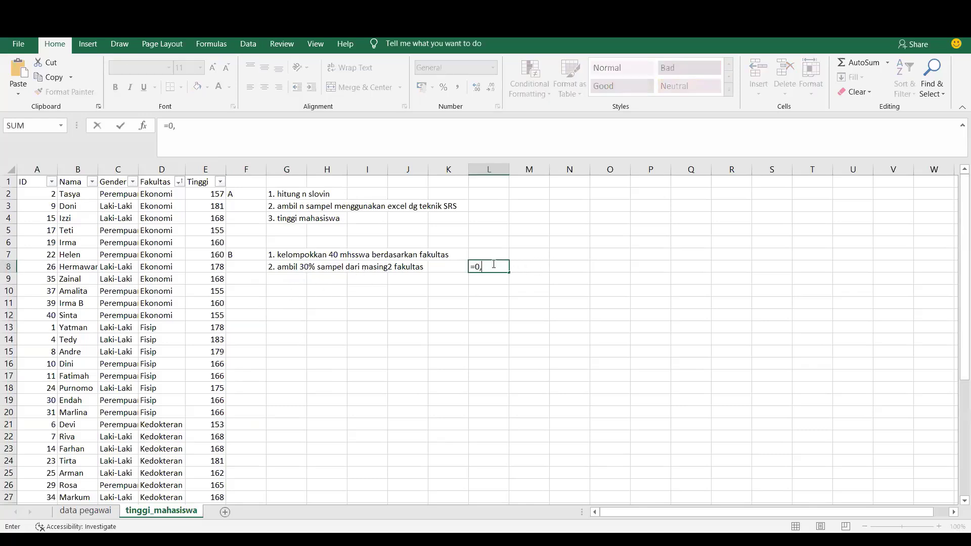
type("3*11")
key("Return")
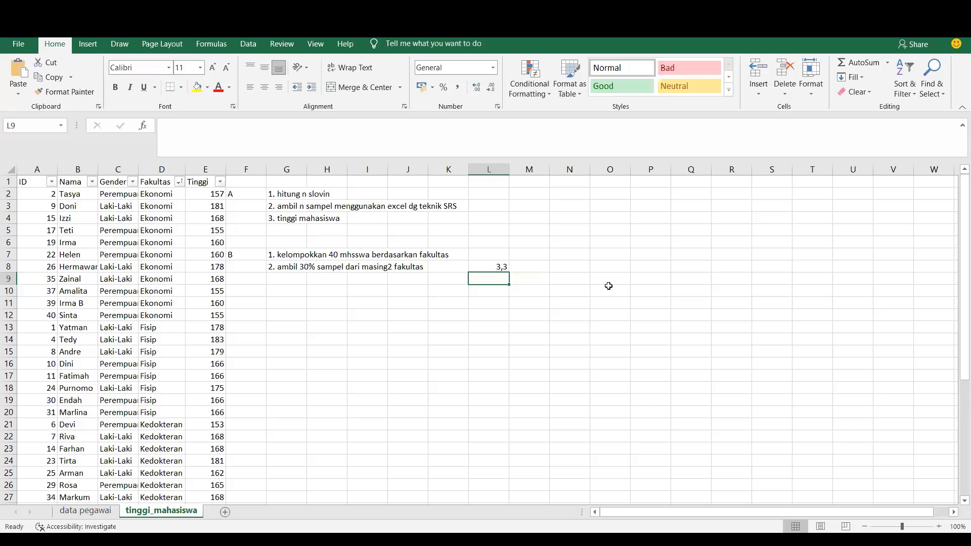
Enter the note "ambil 3 orang ekonomi" in M8 beside the calculated sample size.
left_click(544, 267)
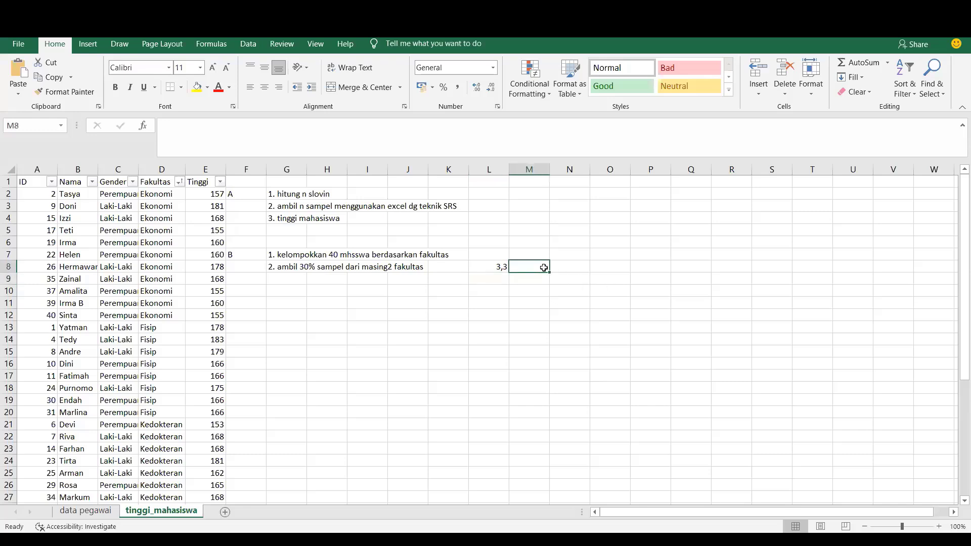
type("ambil ")
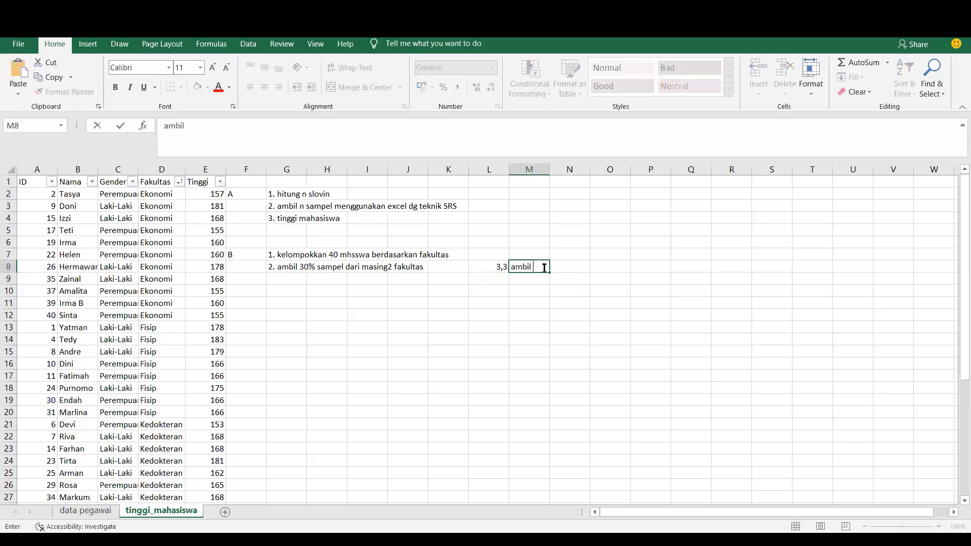
type("3 orang")
type(" ekom")
type("onomi")
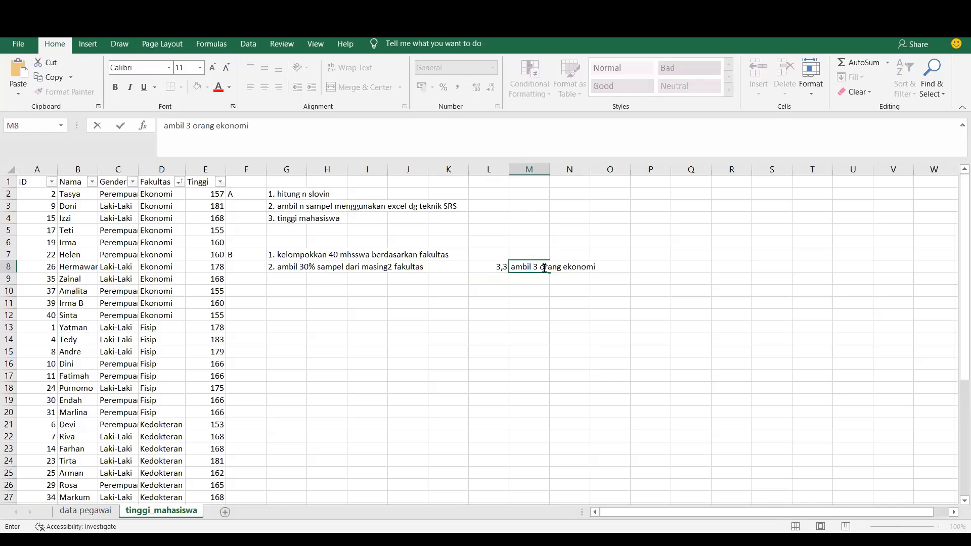
left_click(679, 333)
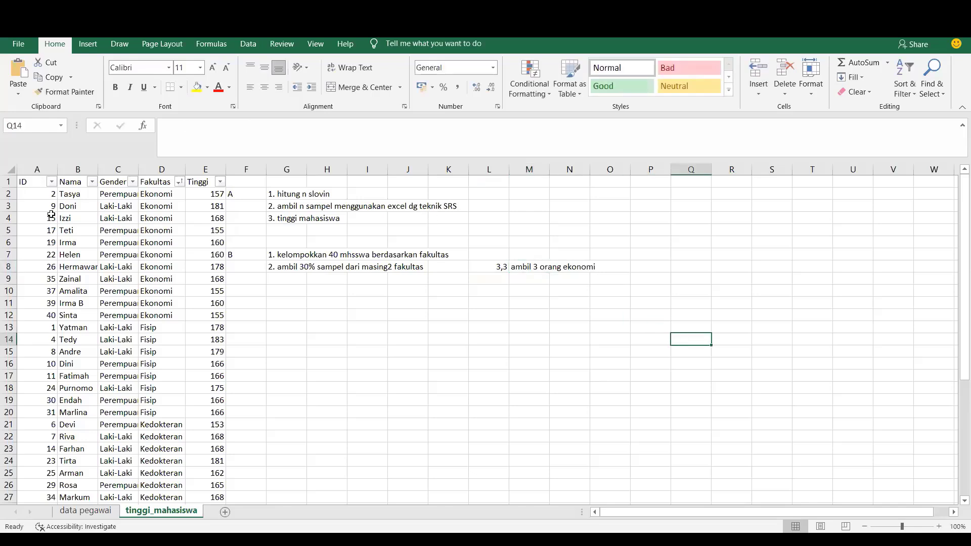
Insert a blank column between Fakultas and Tinggi in the student table.
left_click_drag(47, 193, 56, 260)
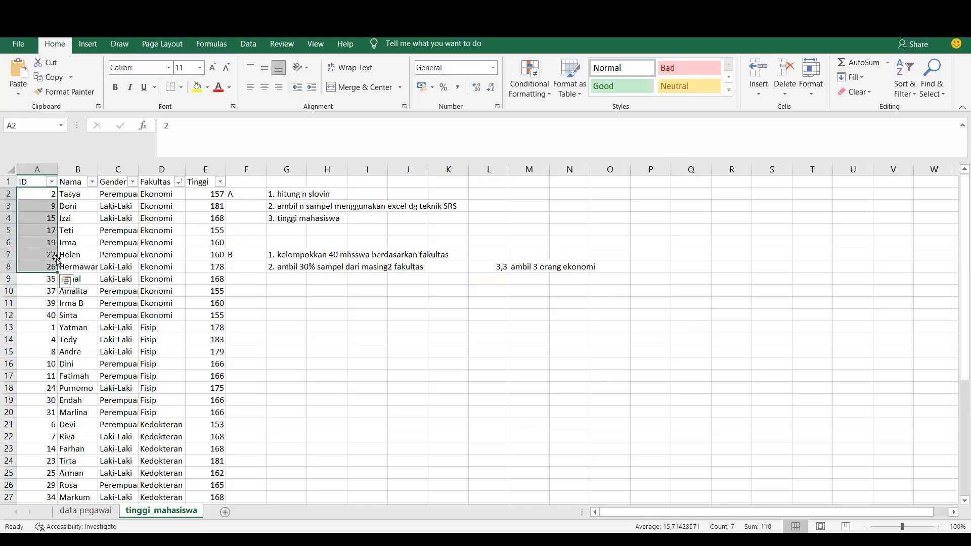
left_click(208, 167)
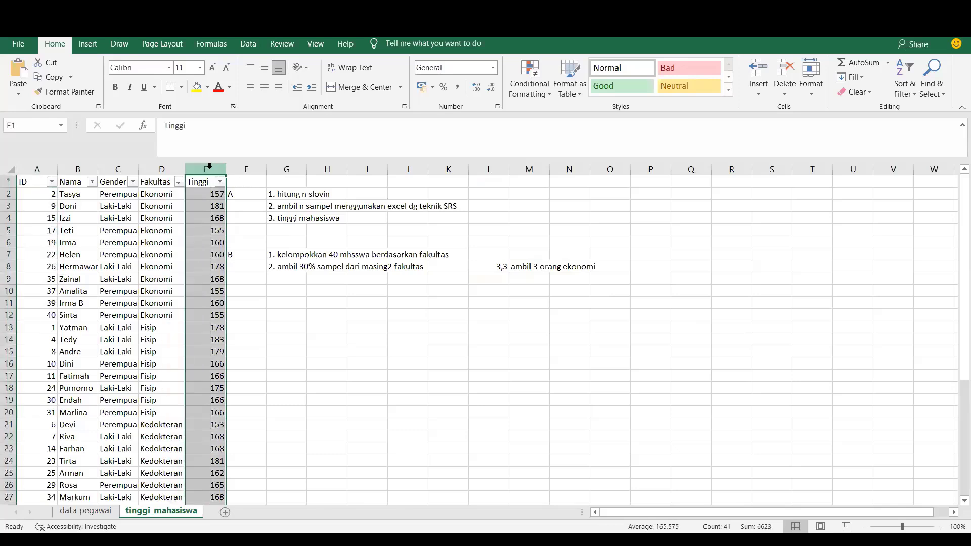
right_click(209, 167)
left_click(249, 253)
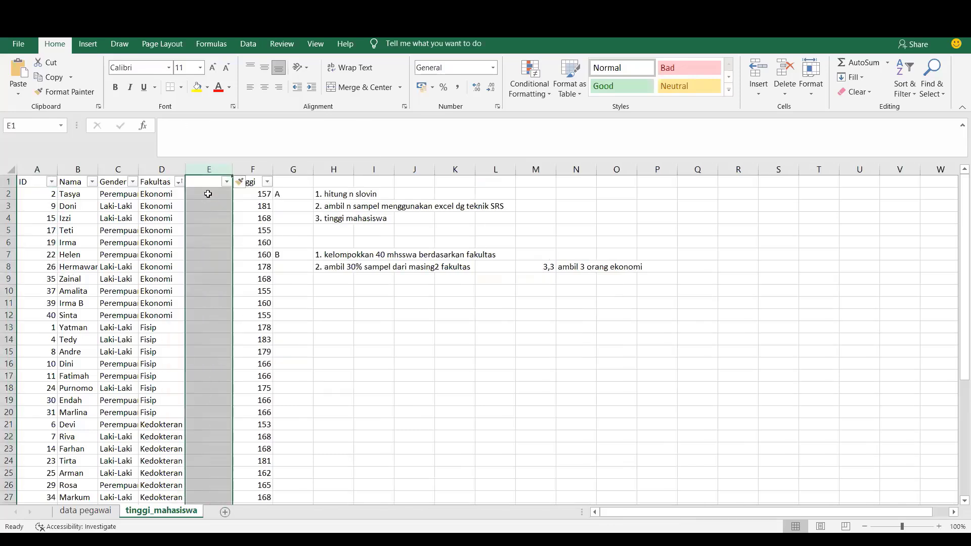
Number the Ekonomi students from 1 to 11 in E2:E12 by entering the first numbers and filling the series down.
left_click(208, 193)
type("1")
key("Return")
type("2")
key("Return")
type("3")
key("Return")
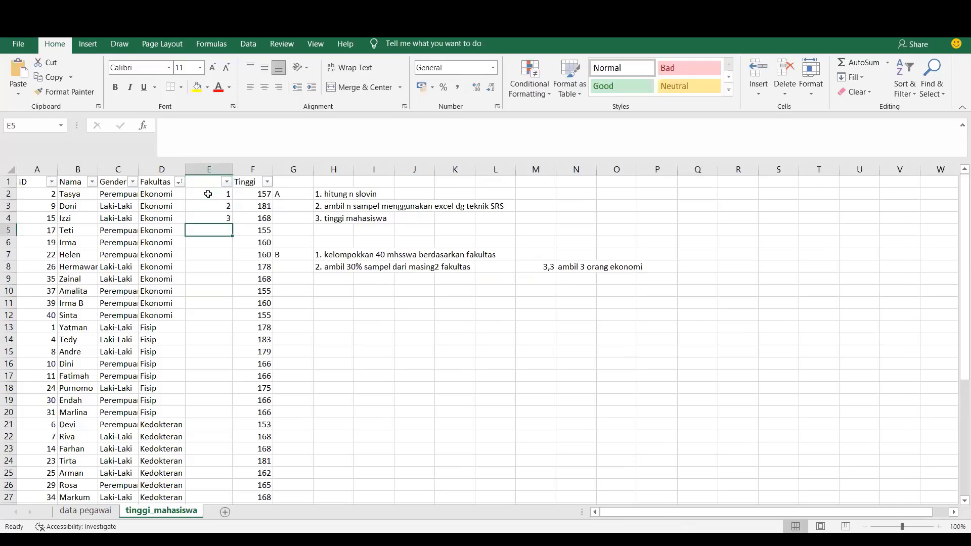
left_click_drag(223, 204, 233, 320)
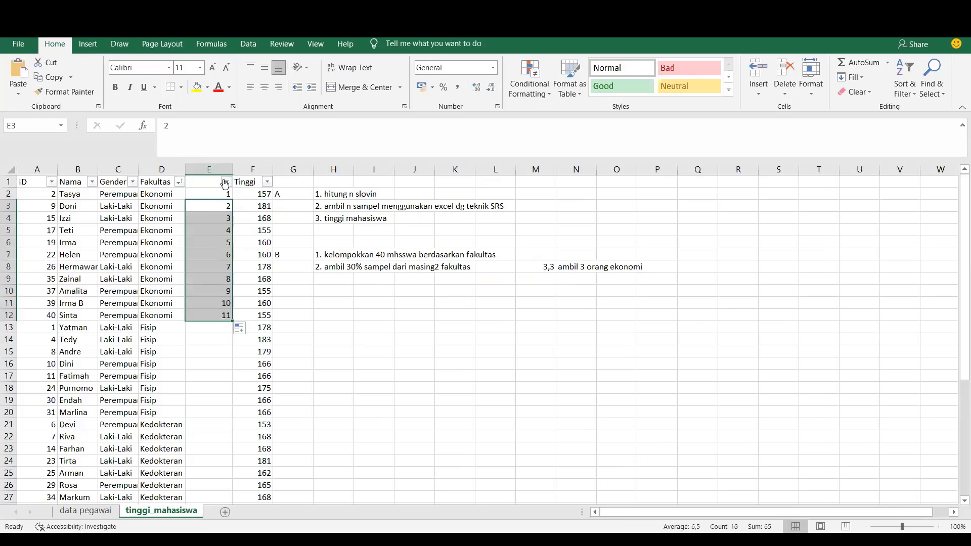
Enter "Id fakultas" in E1 as the header of the new column.
left_click(211, 180)
type("Id")
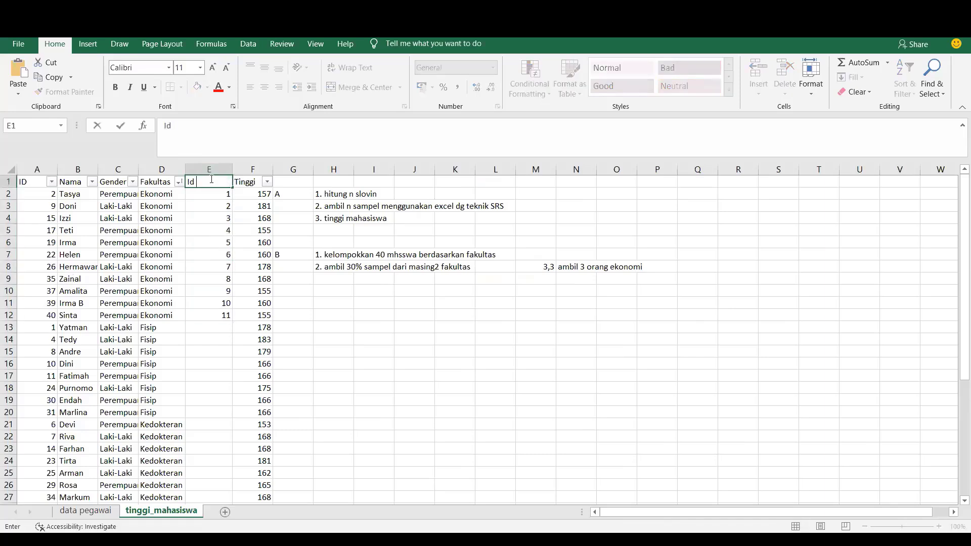
type(" fakultas")
Number the Fisip students from 1 by copying the numbers in E2:E11 to the cells starting at E13.
left_click(215, 325)
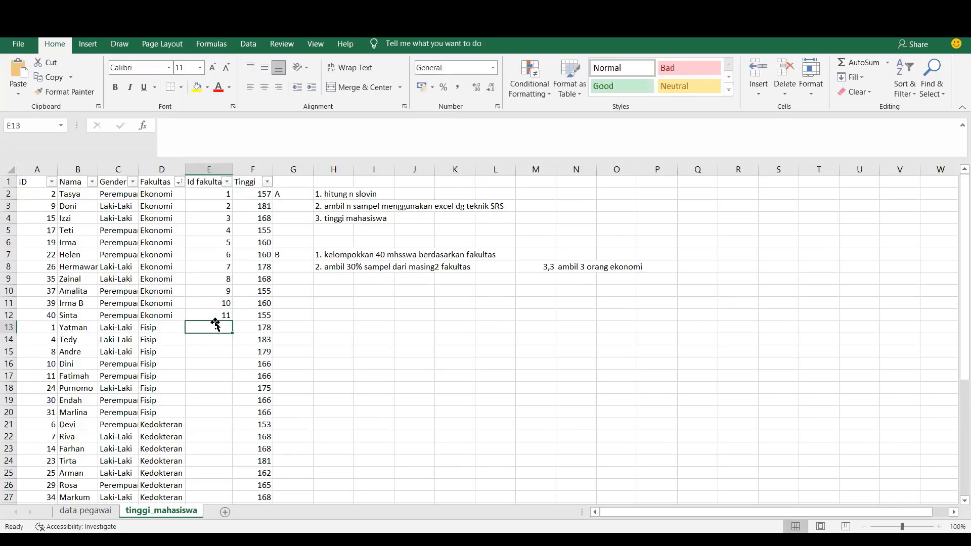
type("1")
key("Up")
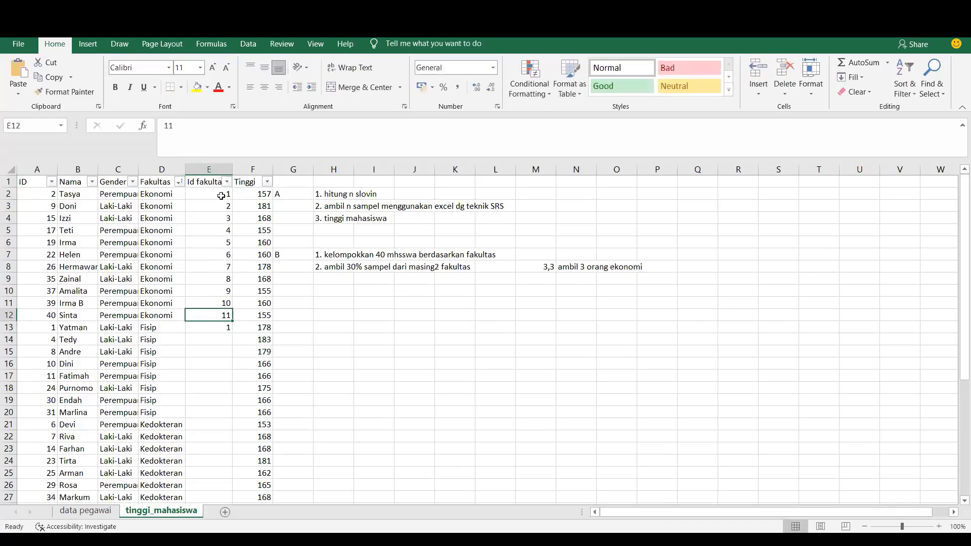
left_click_drag(221, 195, 225, 303)
key("ctrl+c")
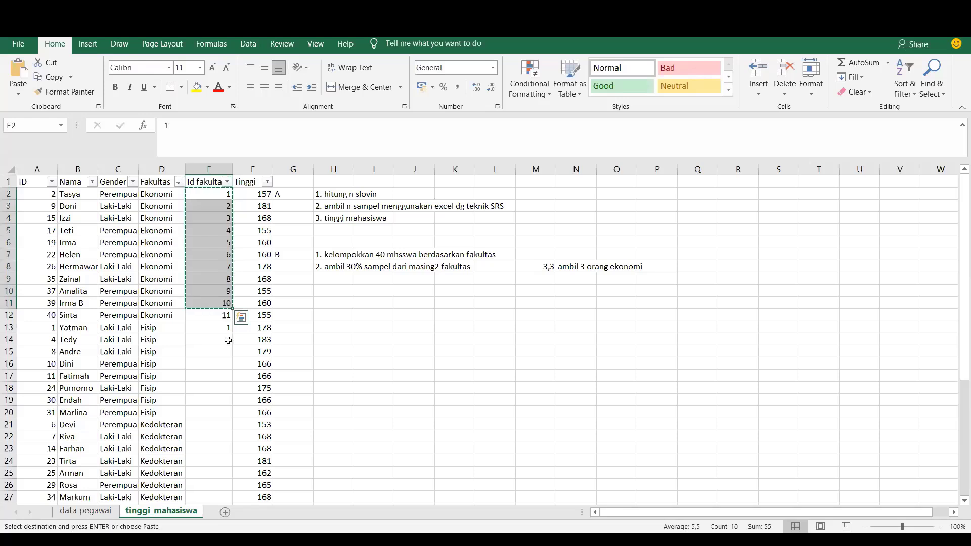
left_click(223, 326)
key("ctrl+v")
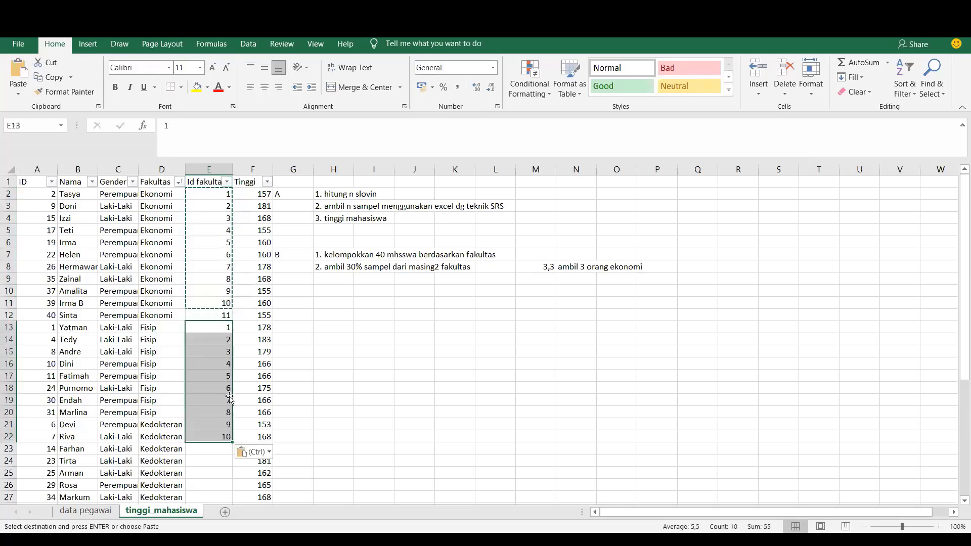
Restart the numbering at 1 for the Kedokteran students by pasting the copied numbers from E21 down.
left_click(214, 425)
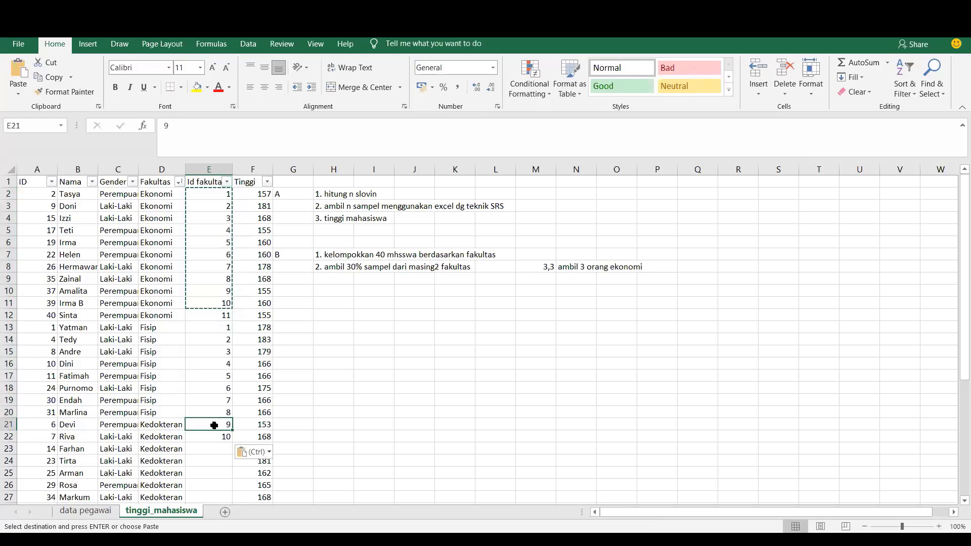
key("ctrl+v")
key("Down")
key("Down")
key("Down")
key("Down")
key("Down")
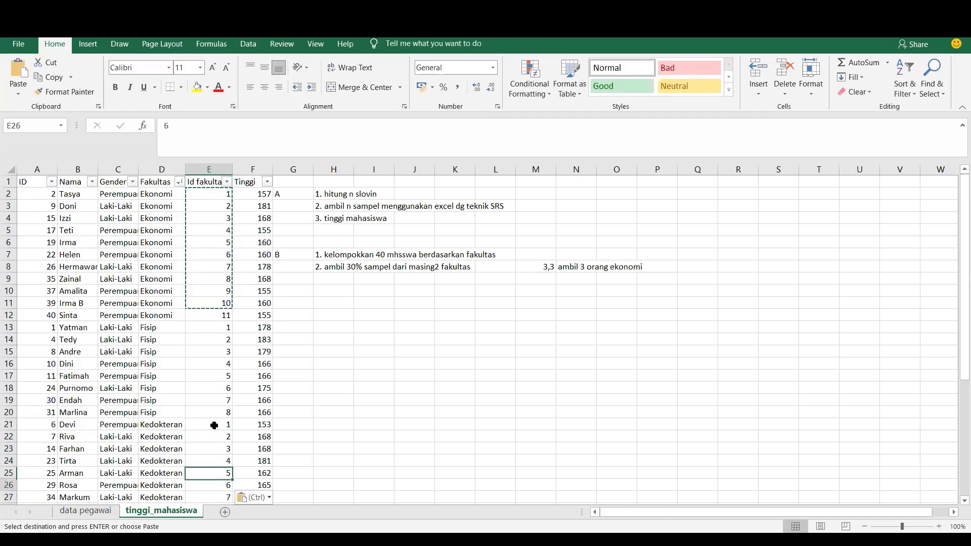
Number the Teknik students from 1 to 14 in E28:E41 by pasting the copied numbers and extending the series.
scroll(215, 425, "down", 1)
left_click(225, 462)
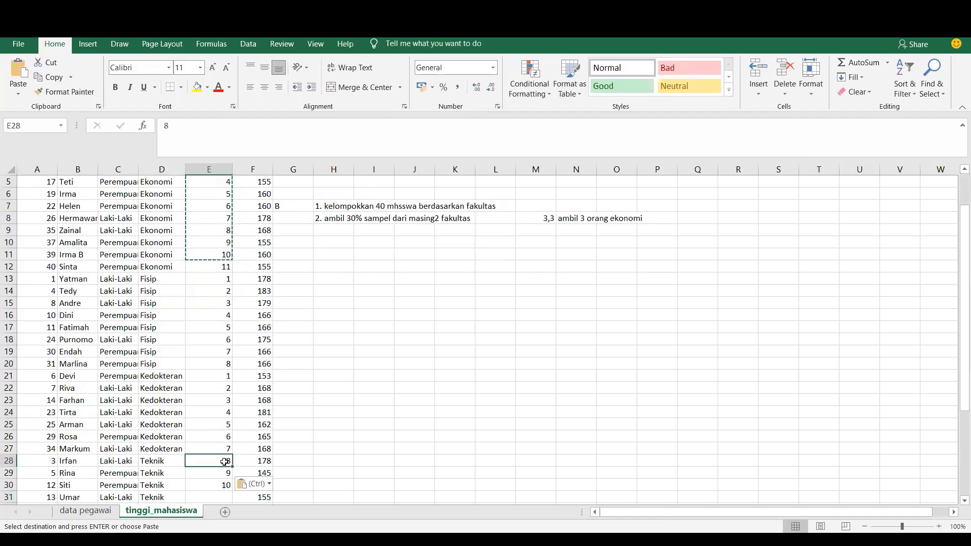
key("ctrl+v")
key("Down")
key("Down")
key("Down")
key("Down")
key("Down")
key("Down")
key("Down")
key("Down")
key("Down")
key("Down")
key("Down")
key("Down")
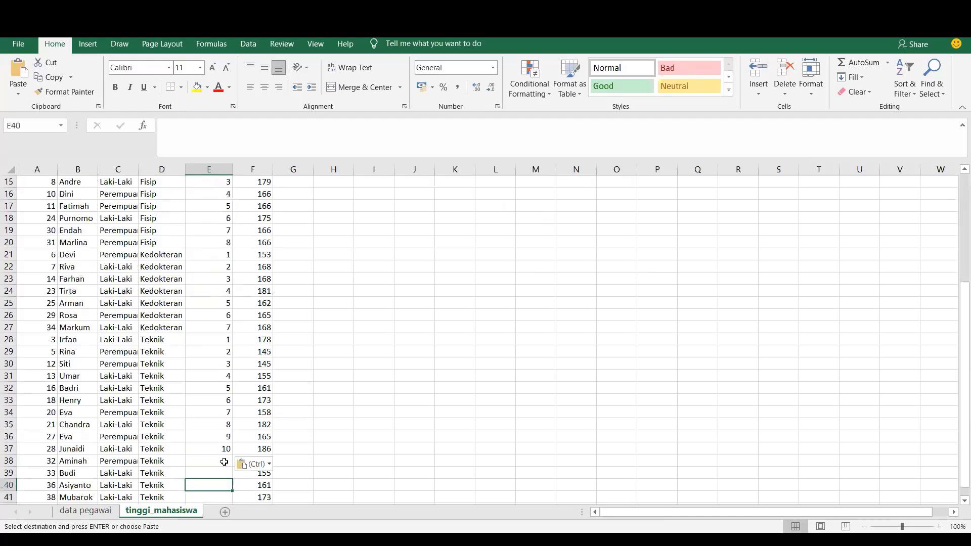
key("Up")
left_click_drag(226, 436, 233, 464)
Enter the instruction "3. kumpulkan semua sampel" in H9 of exercise B.
left_click(462, 352)
key("Up")
key("Up")
key("Up")
key("Up")
key("Up")
key("Up")
key("Up")
key("Up")
key("Up")
key("Up")
key("Up")
key("Up")
key("Up")
key("Up")
key("Up")
key("Up")
key("Up")
key("Up")
key("Up")
key("Up")
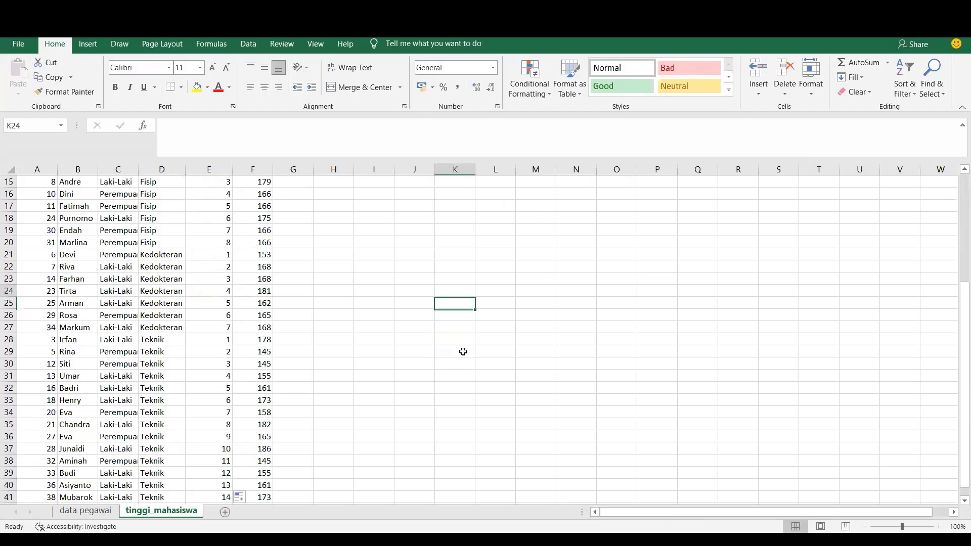
key("Up")
key("Up")
key("Up")
key("Up")
key("Up")
key("Up")
key("Up")
key("Up")
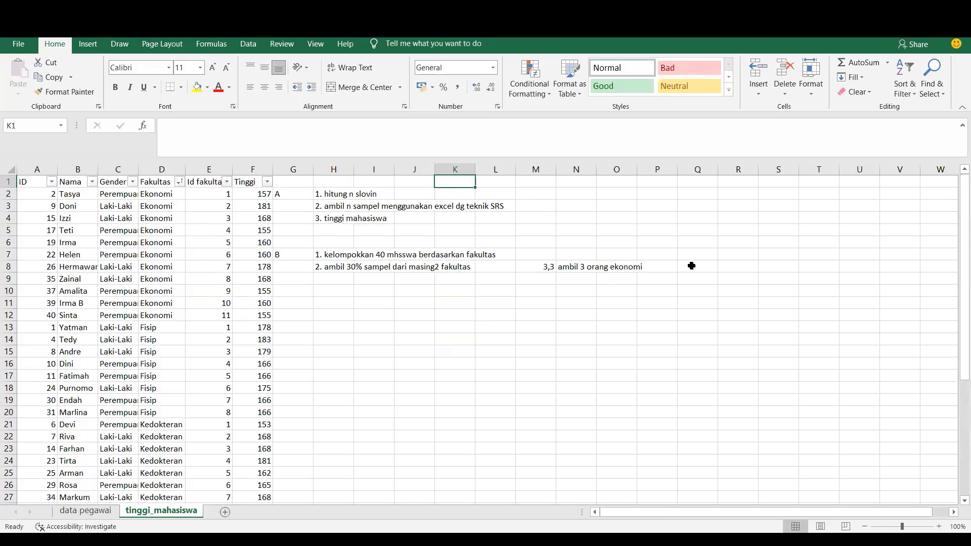
left_click(339, 283)
type("3")
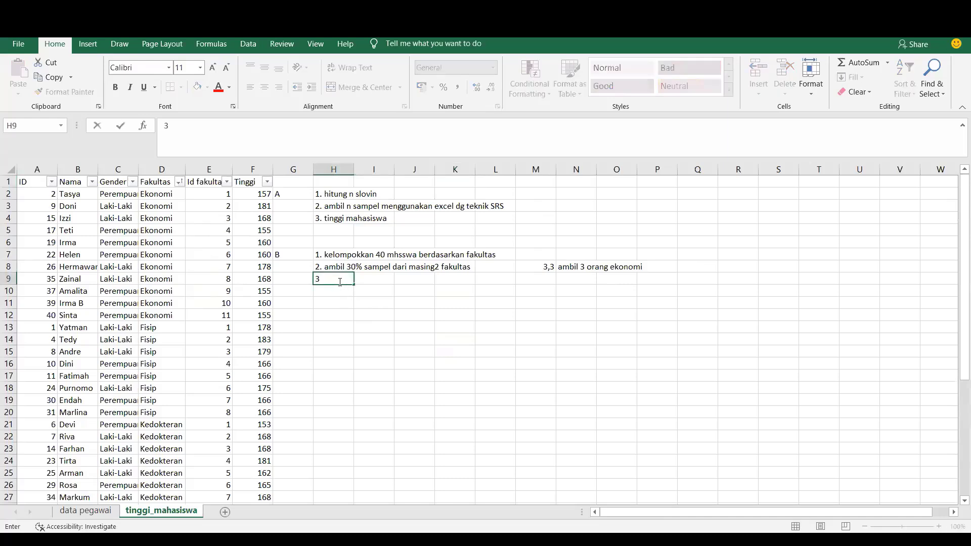
type(". kum;ulkan semua sampel")
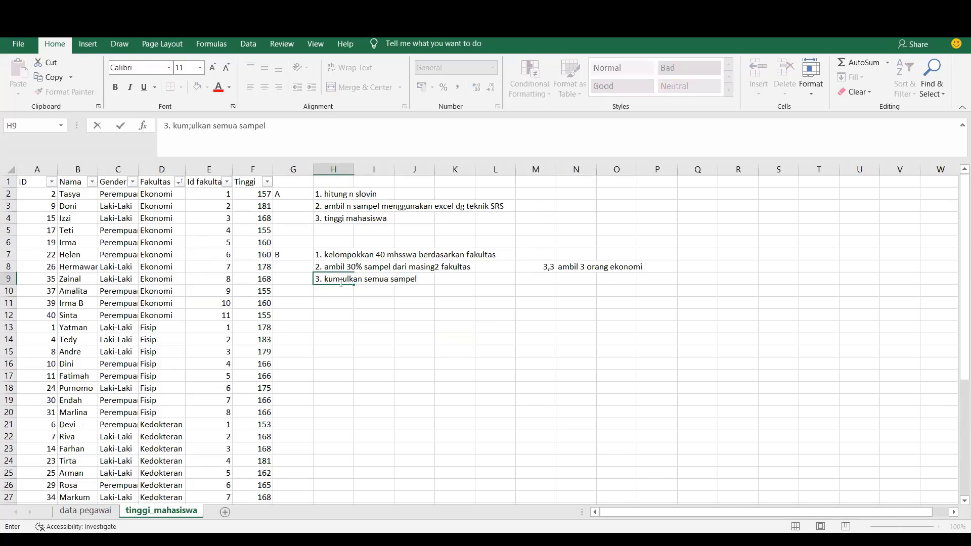
left_click(373, 337)
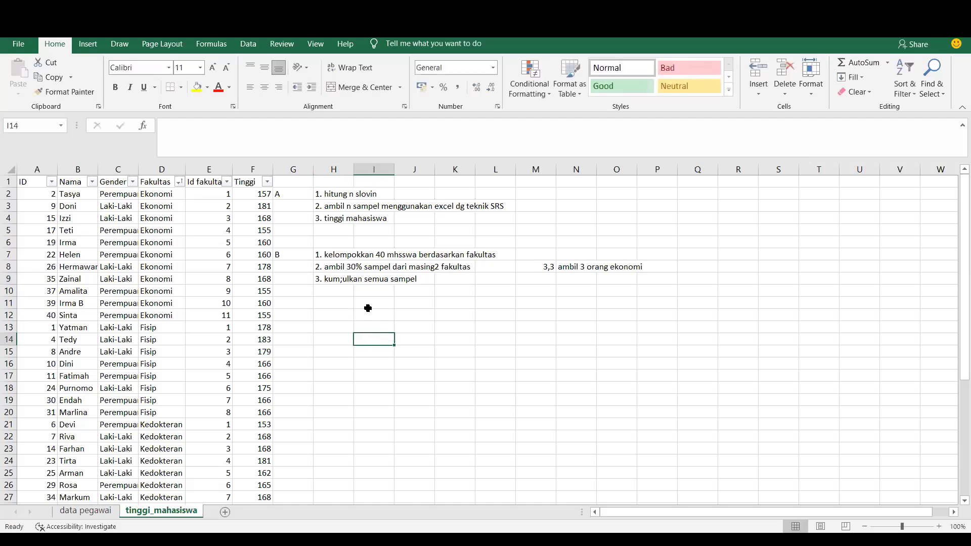
double_click(343, 278)
key("BackSpace")
type("p")
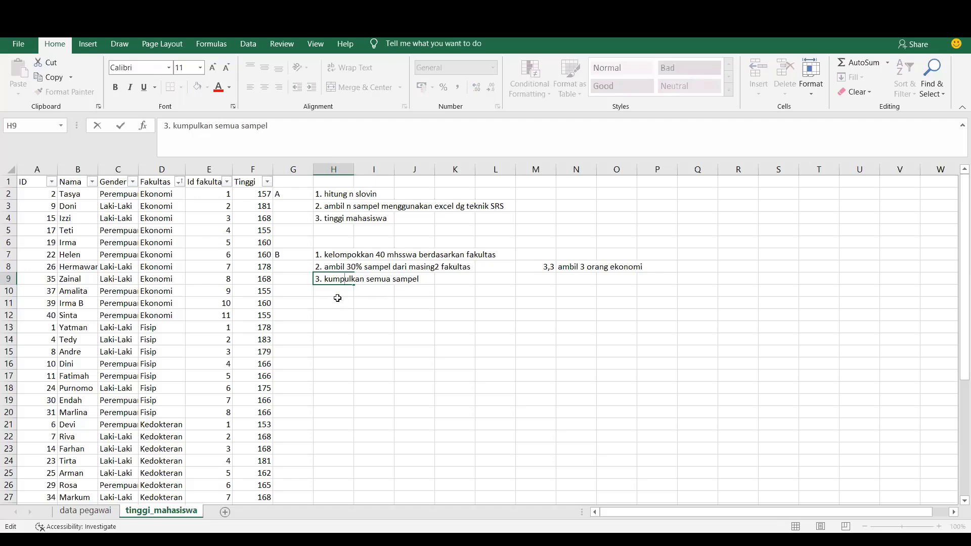
Enter the instruction "4. hitung rata2 tinggi mahasiswa dengan data sampel" in H10.
left_click(337, 293)
type("4.")
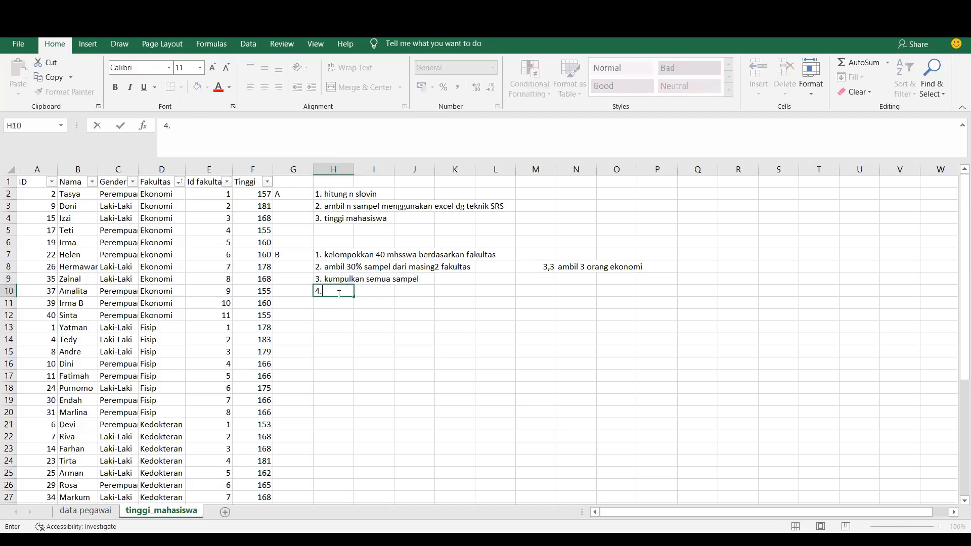
type(" hitung rata2 tinggi ")
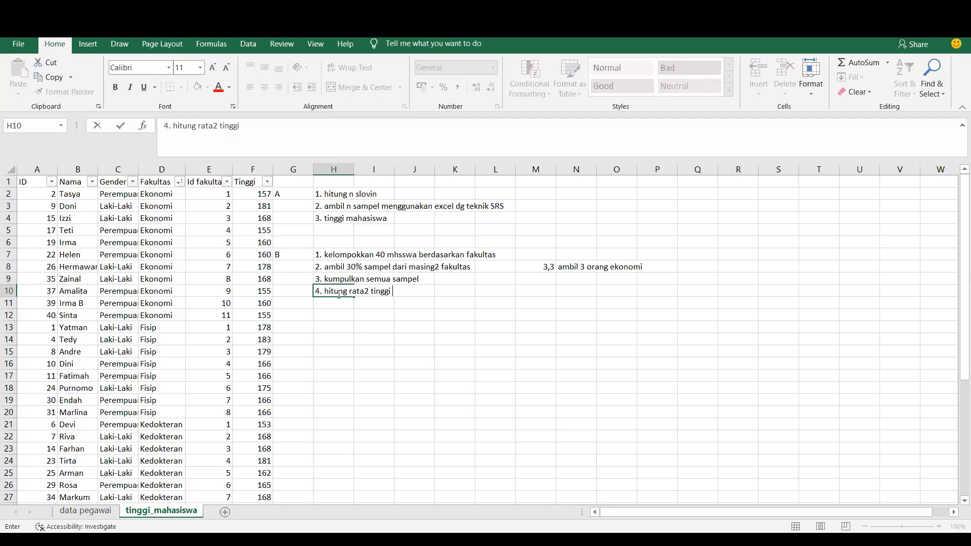
type("mahasiswa den")
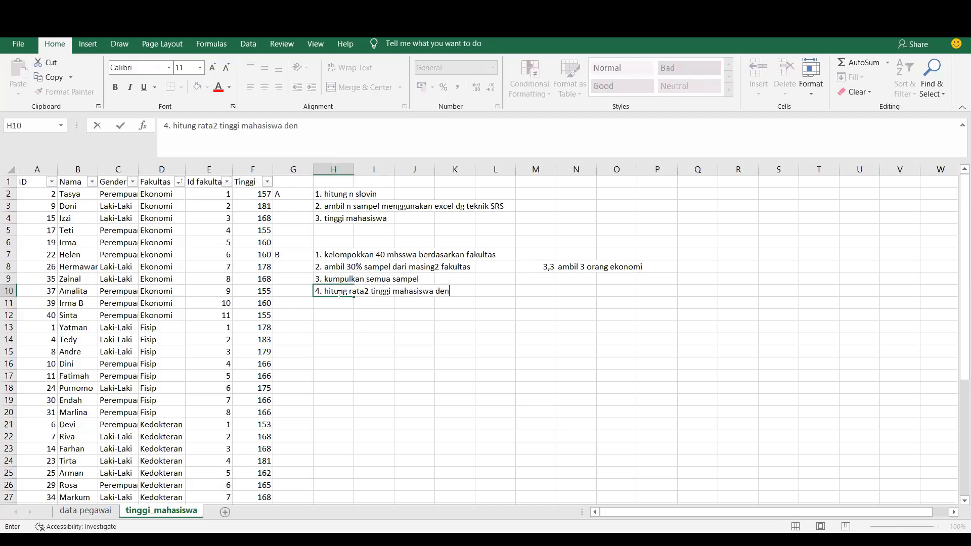
type("gan data sampel")
key("Return")
Enter the instruction "5. bandingkan dengan rata2 tinggi semua mahasiswa (40 orang)" in H11.
type("5")
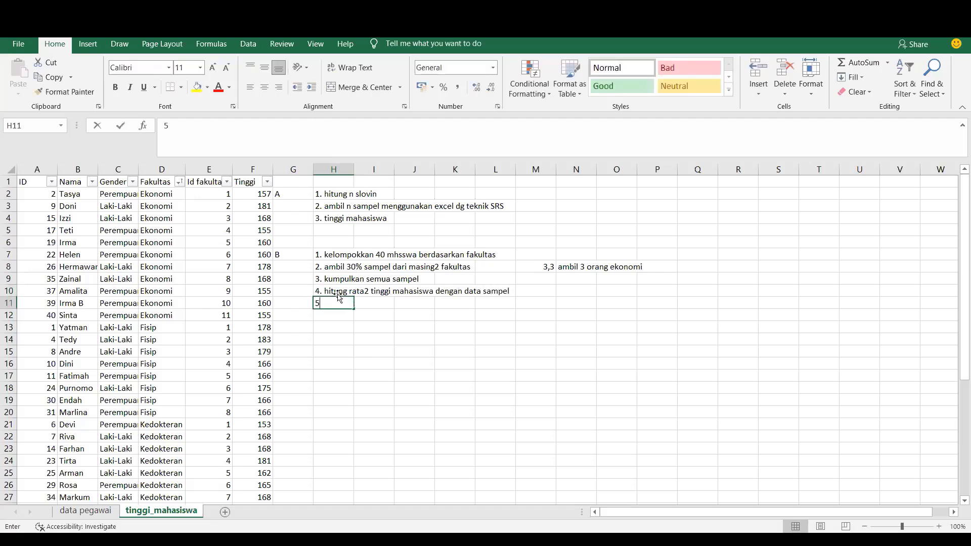
type(". bandin")
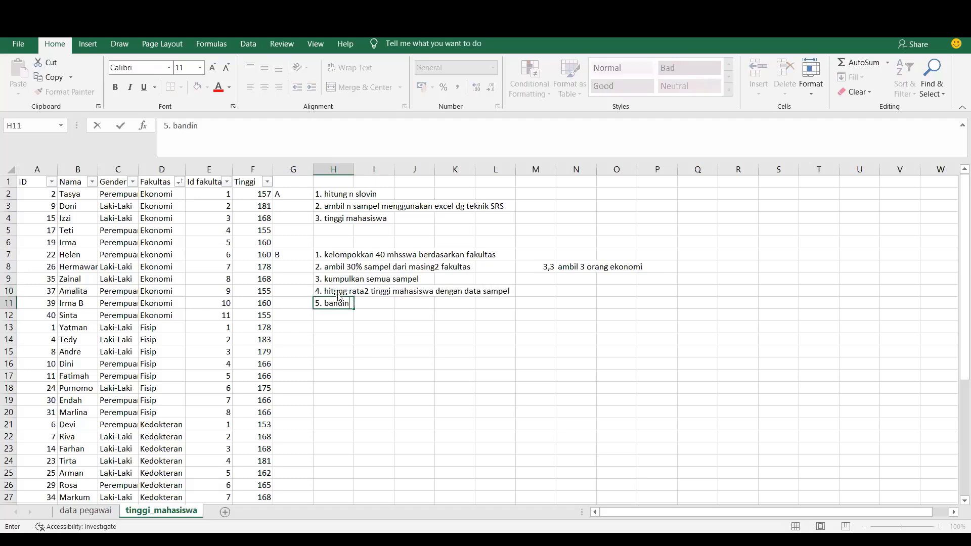
type("gkan dengan ra")
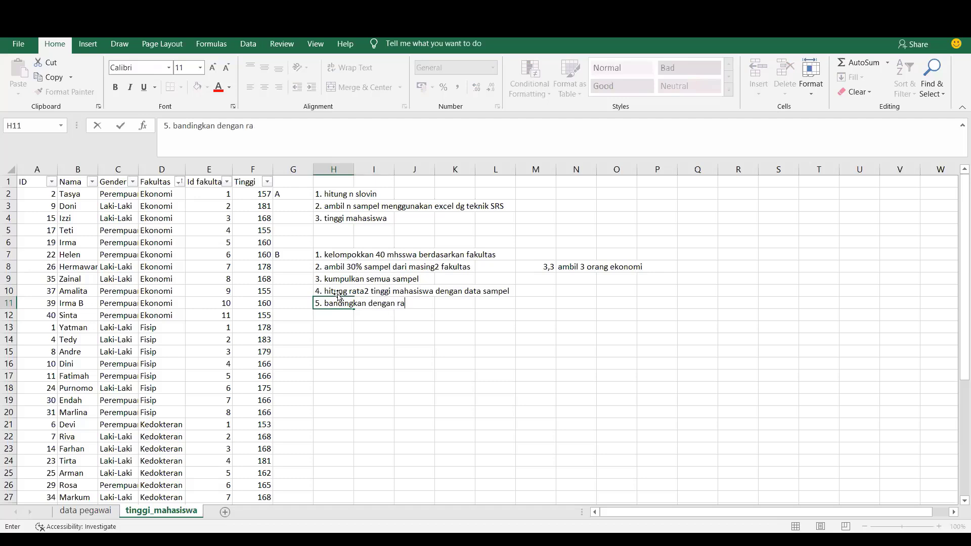
type("ta2 tinggi semua mahasisa")
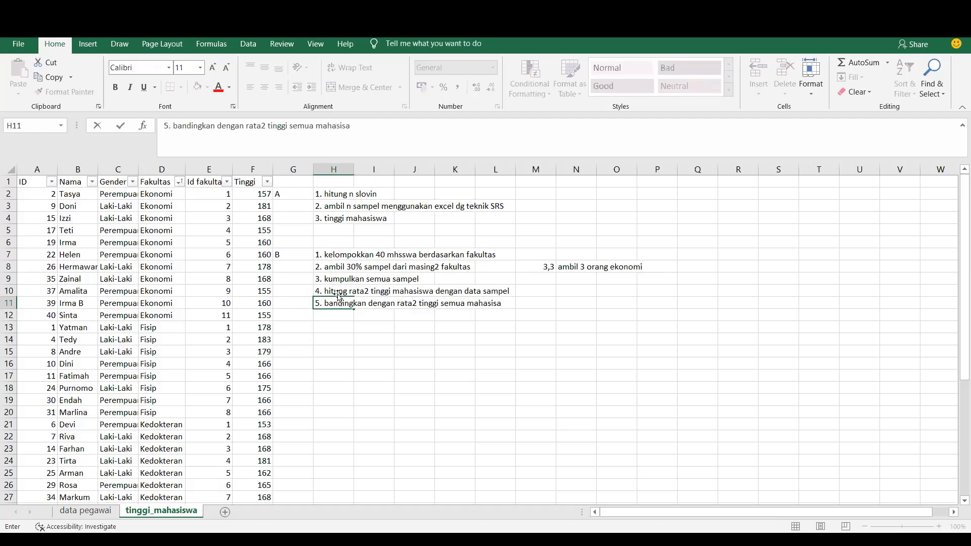
key("BackSpace")
type("wa (40 orang)")
left_click(427, 387)
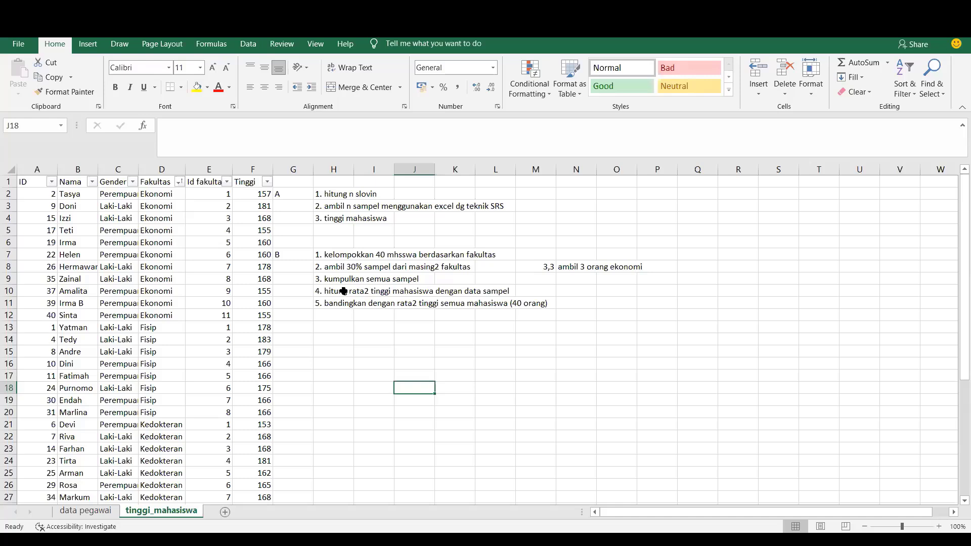
left_click(343, 291)
left_click(329, 314)
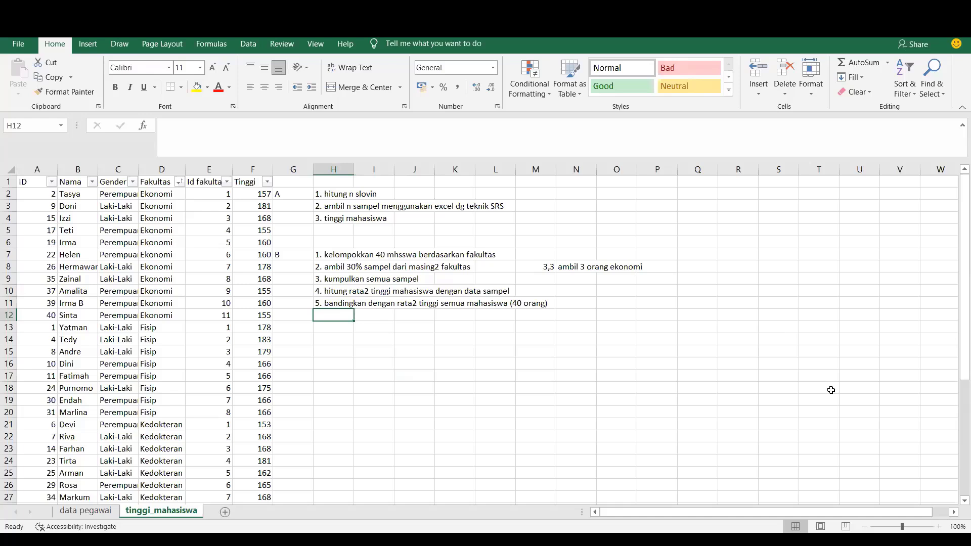
Compare the worked simple random sampling example on the data pegawai sheet with the exercise A and B instructions on tinggi_mahasiswa.
left_click(713, 356)
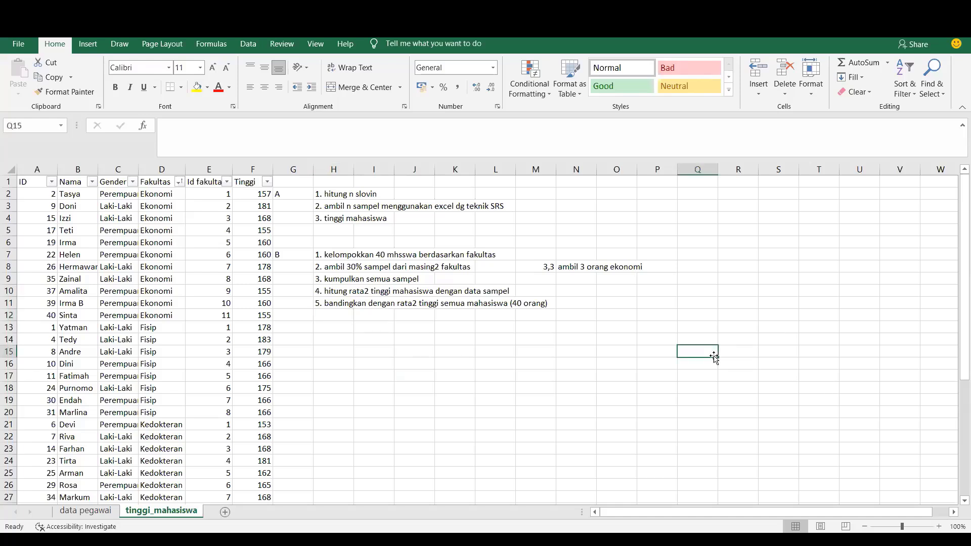
left_click(100, 511)
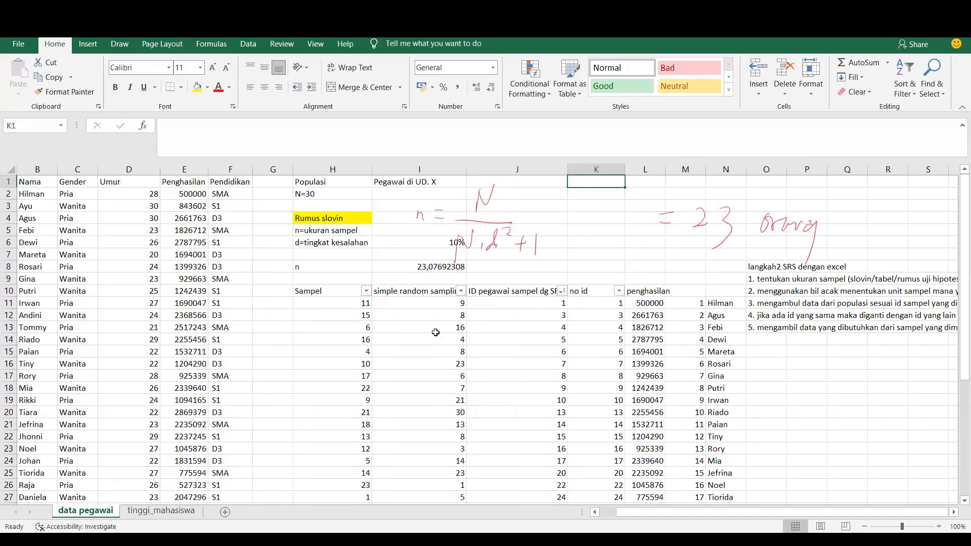
left_click(420, 305)
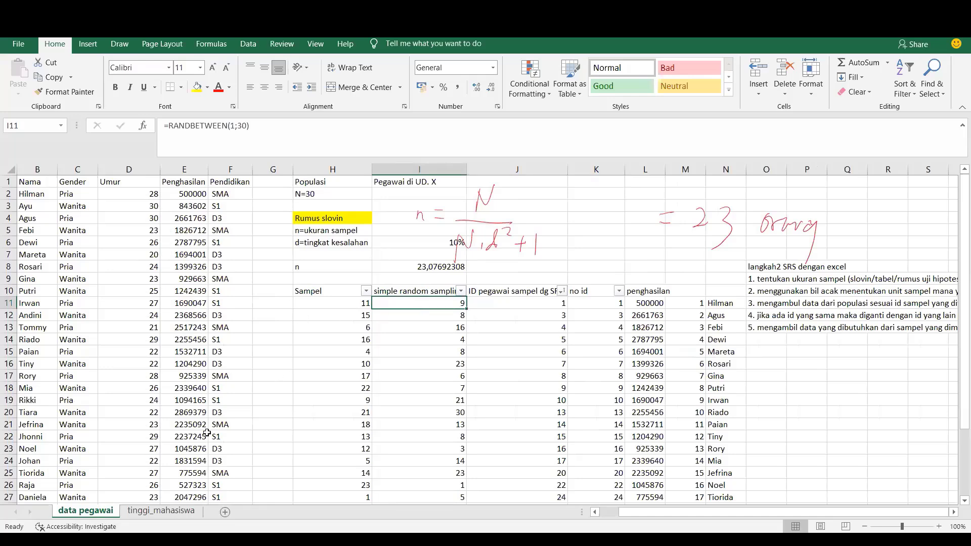
left_click(190, 513)
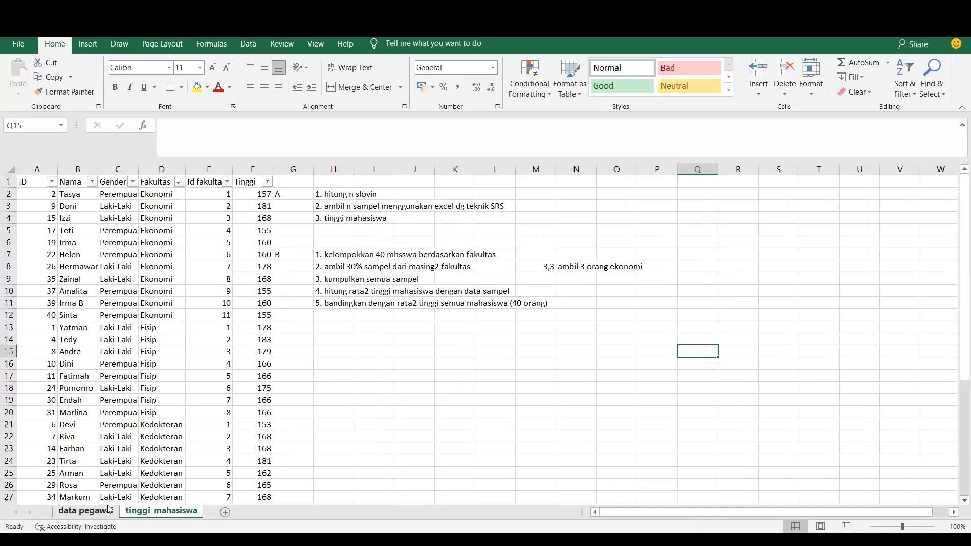
left_click(86, 511)
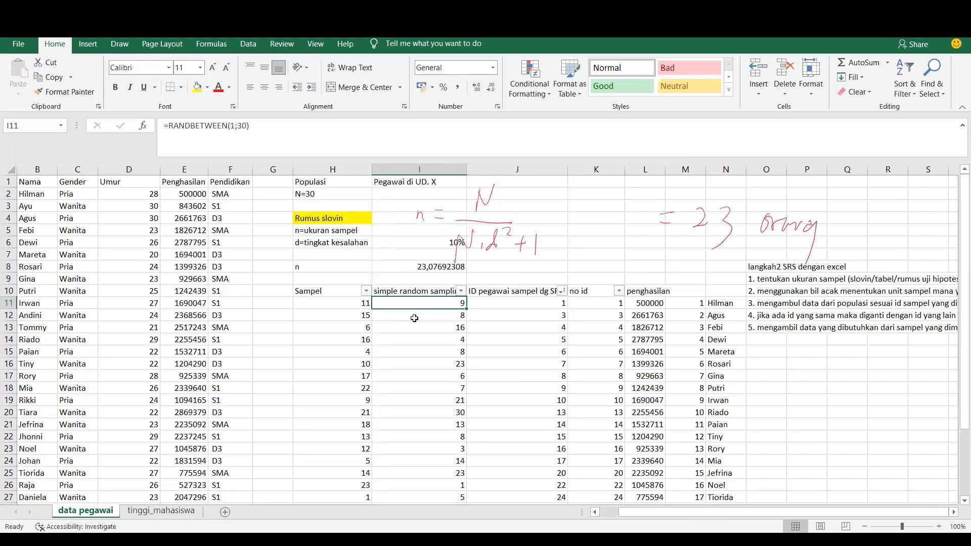
left_click(340, 344)
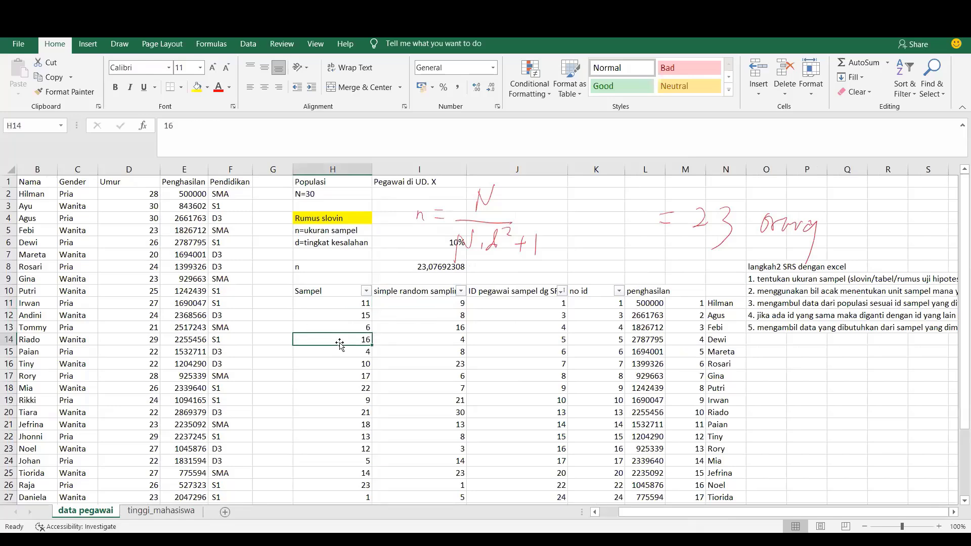
left_click(171, 513)
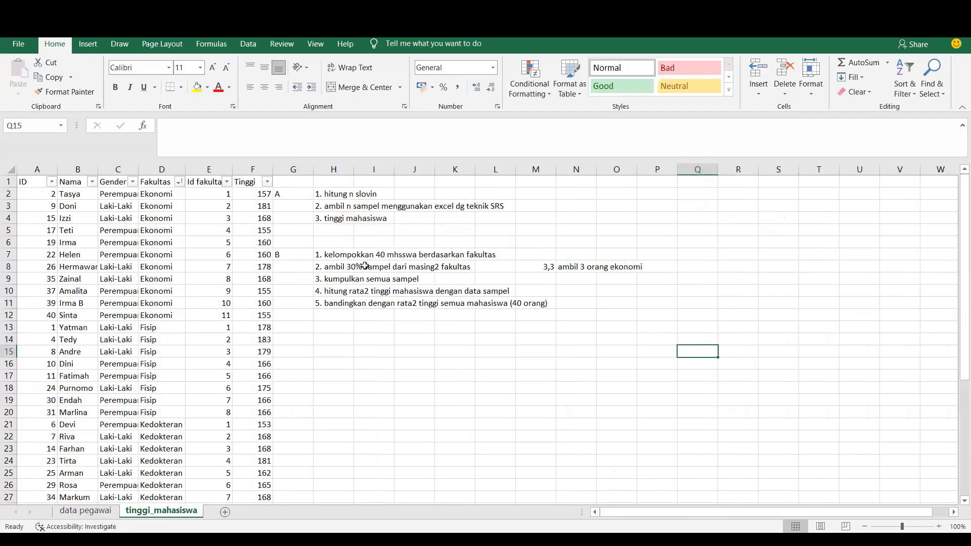
left_click(109, 511)
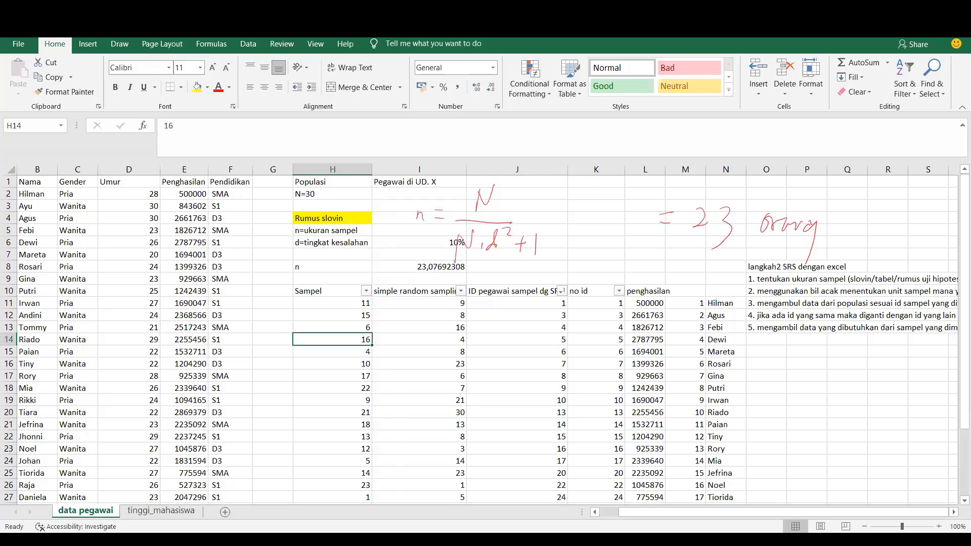
left_click(151, 511)
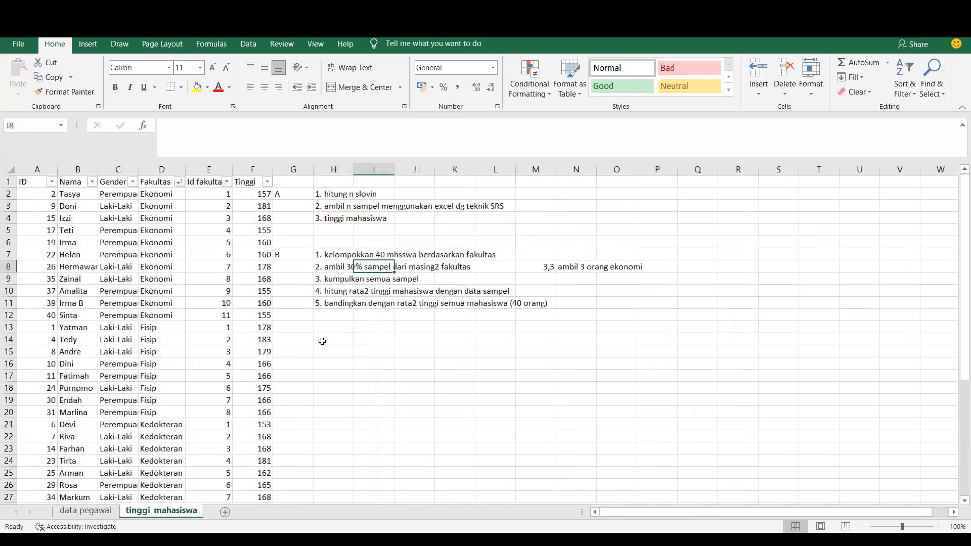
left_click_drag(334, 254, 347, 304)
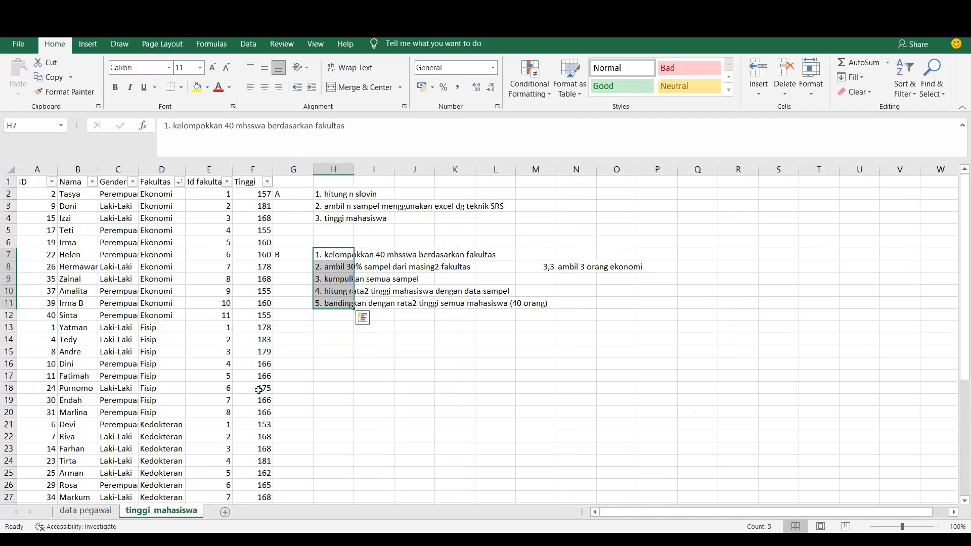
left_click(86, 511)
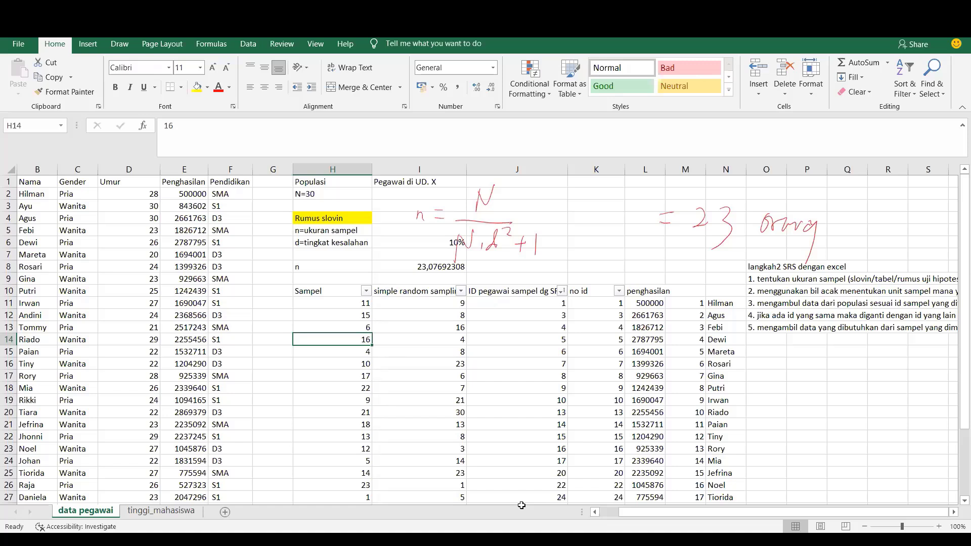
Switch to the PowerPoint presentation and start the slide show from the Latihan slide with exercises 3 and 4.
key("alt+Tab")
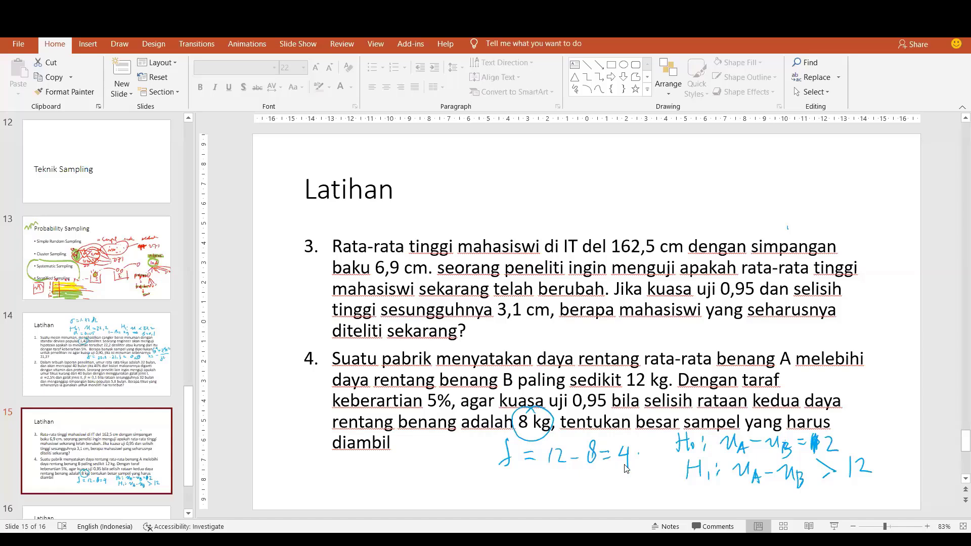
left_click(835, 528)
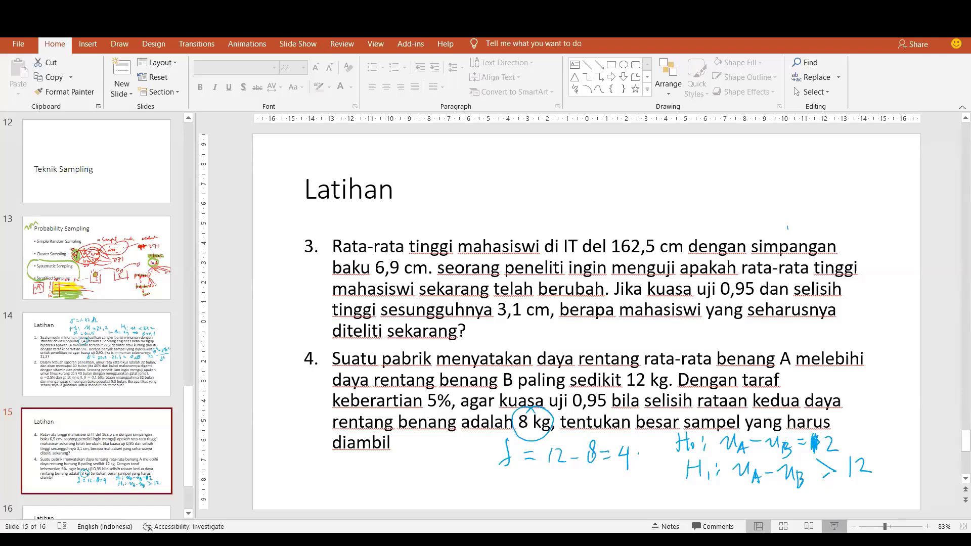